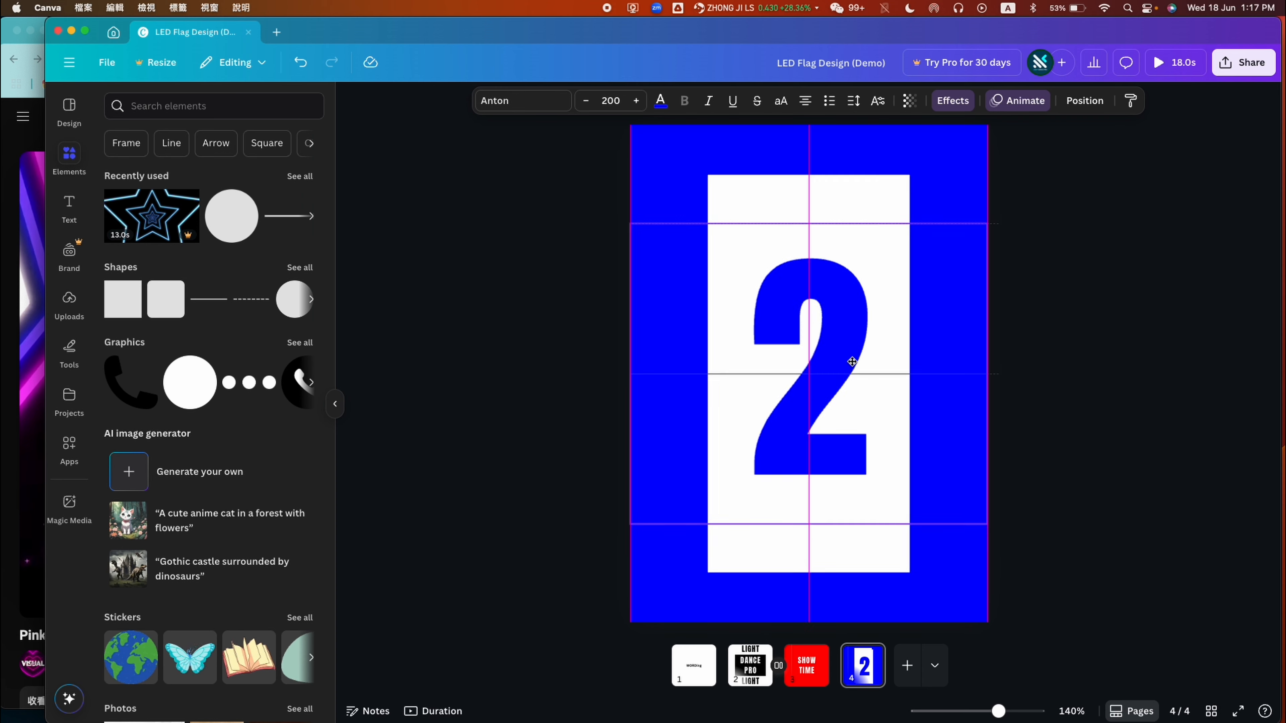
# - Change the stacked countdown number's text to 1 and remove the unneeded first page
pyautogui.doubleClick(846, 356)
pyautogui.write('1')
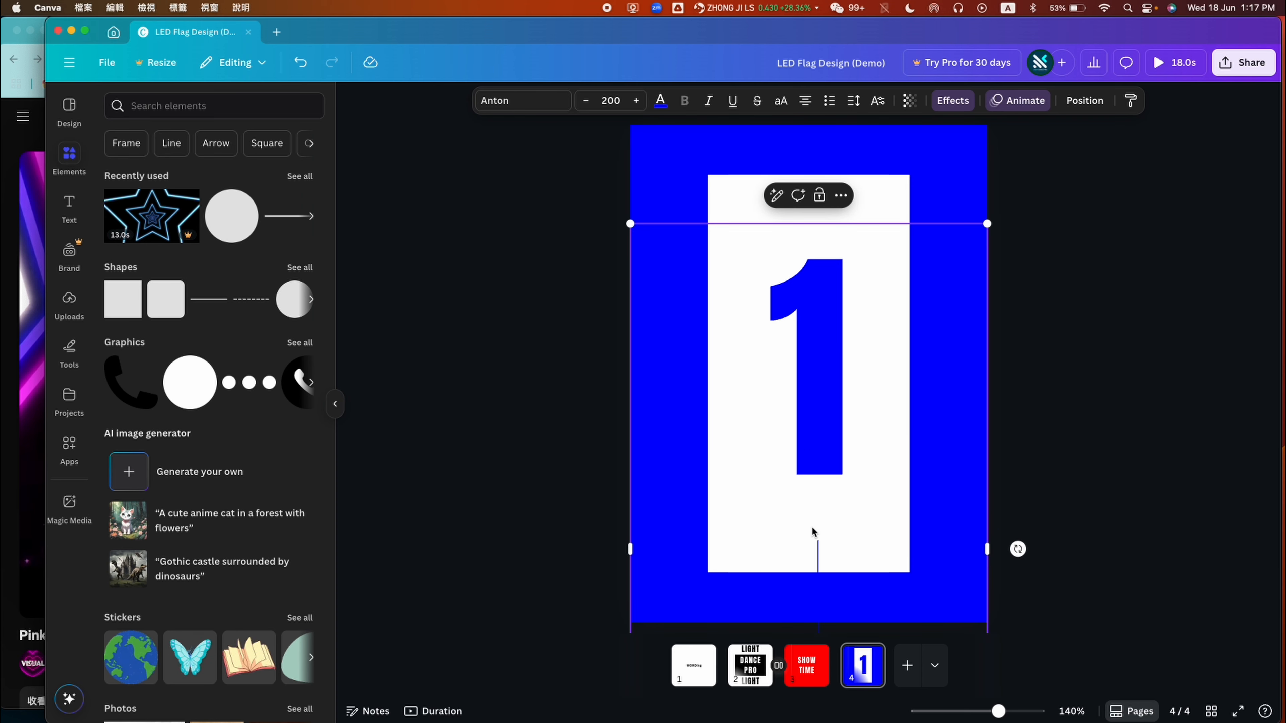
pyautogui.press('BackSpace')
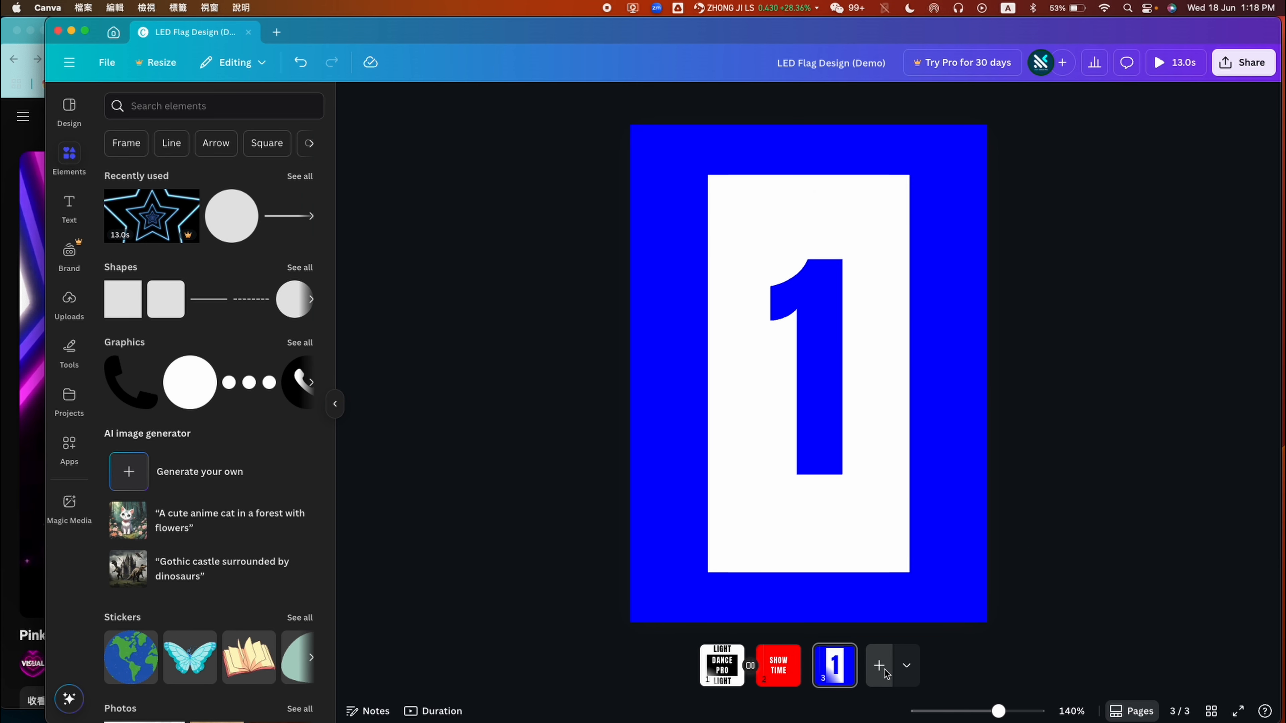
# - Add four blank blue pages after the countdown number page
pyautogui.click(882, 670)
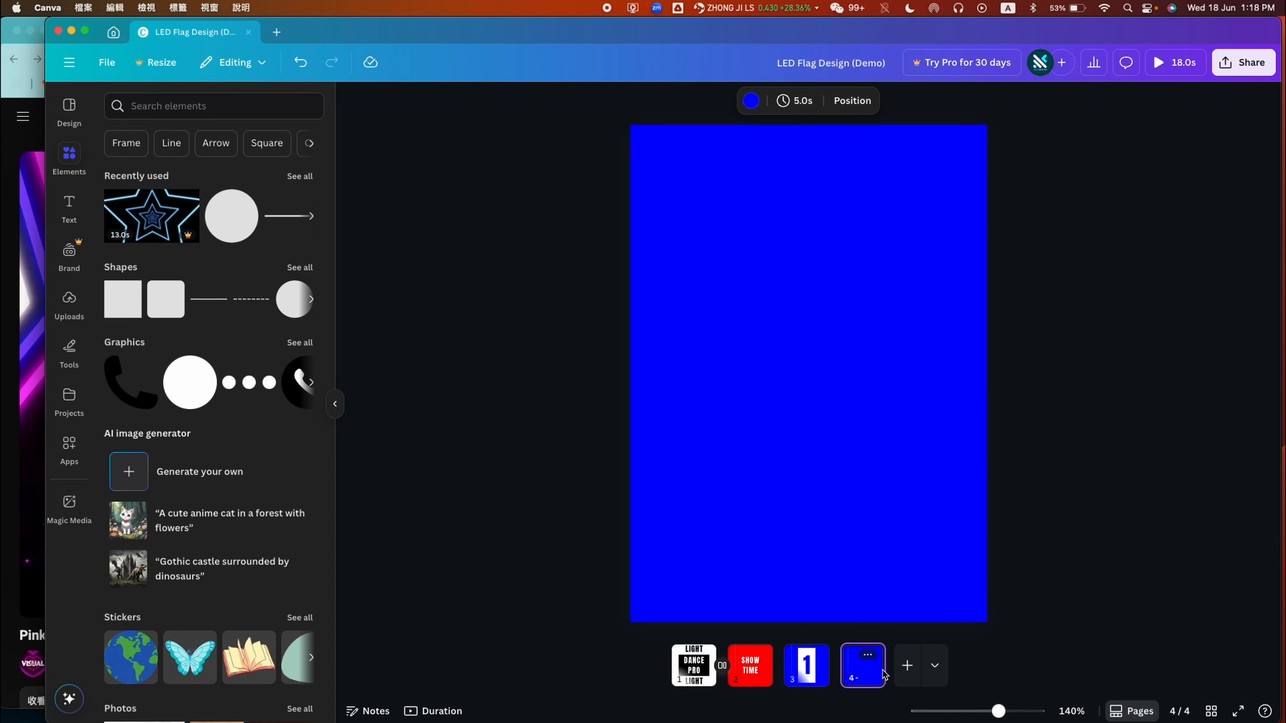
pyautogui.click(803, 676)
pyautogui.click(911, 665)
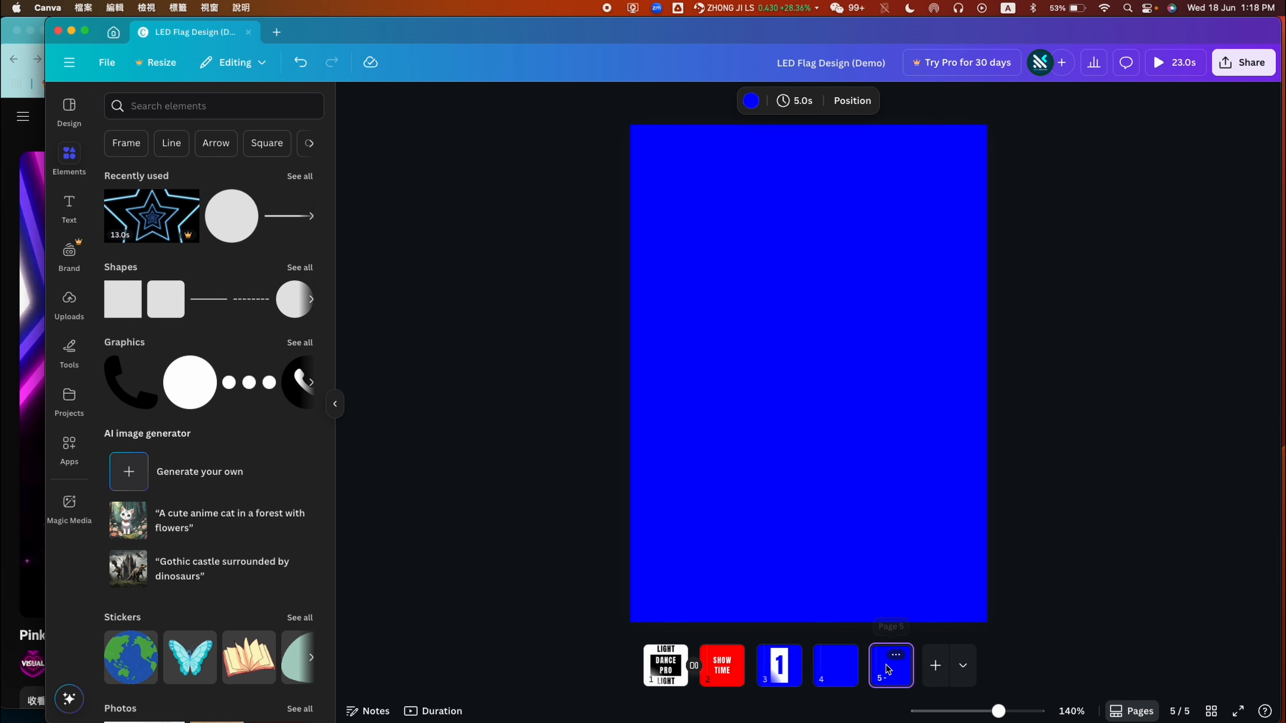
pyautogui.click(937, 666)
pyautogui.click(963, 666)
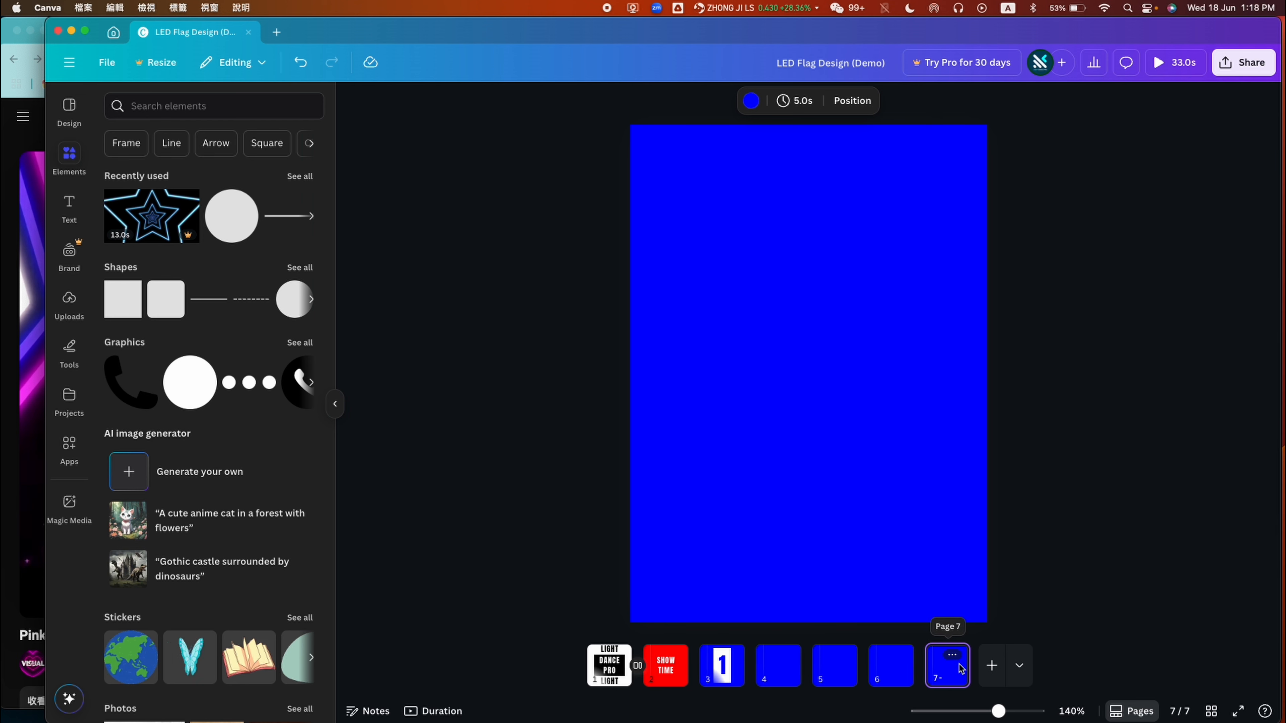
# - Move the number 1 from the stack on page 3 to page 7
pyautogui.click(731, 677)
pyautogui.click(808, 372)
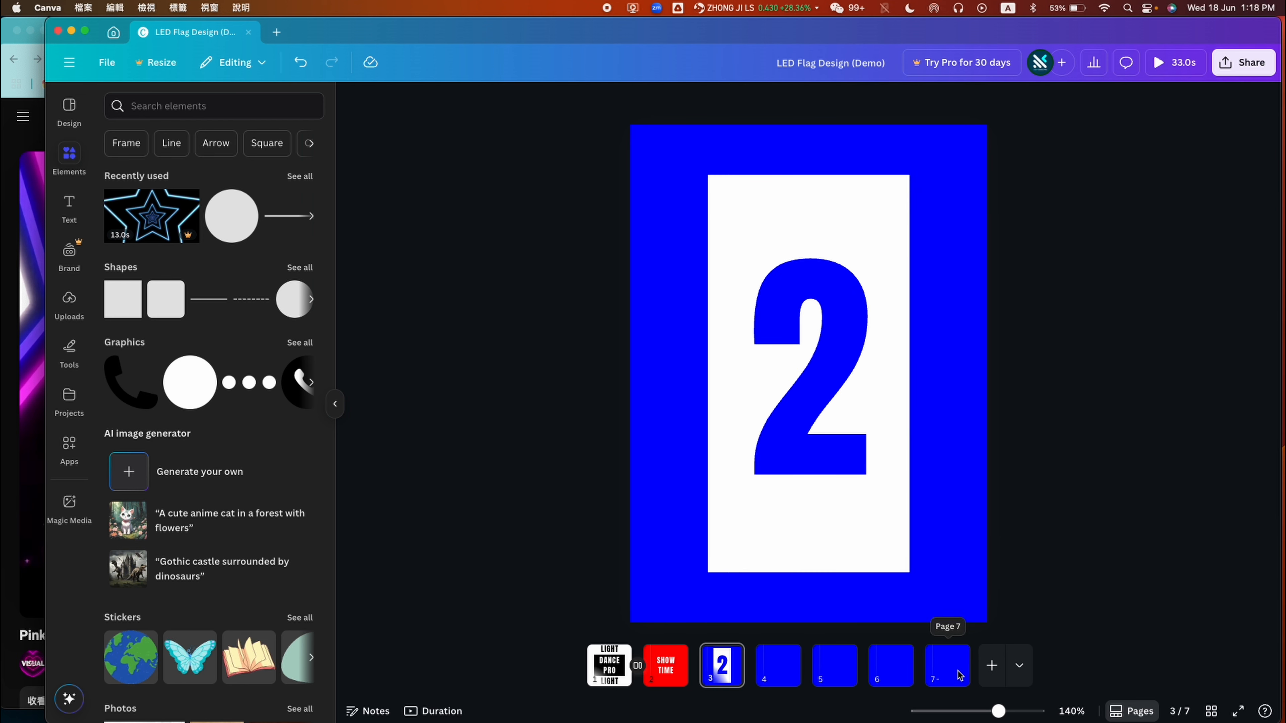
pyautogui.click(959, 672)
pyautogui.press('super+v')
# - Move the number 2 from the stack on page 3 to page 6
pyautogui.click(733, 668)
pyautogui.click(848, 566)
pyautogui.press('super+x')
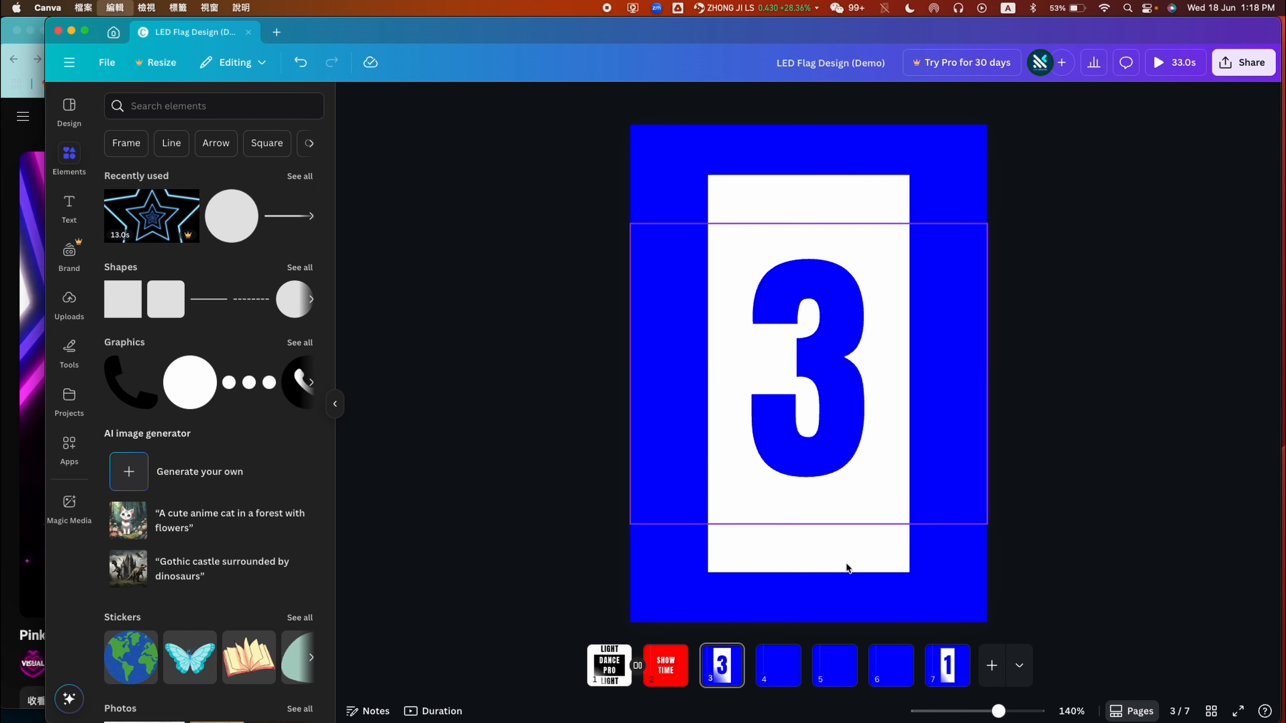
pyautogui.click(891, 669)
pyautogui.press('super+v')
# - Move the number 3 from the stack on page 3 to page 5
pyautogui.click(734, 674)
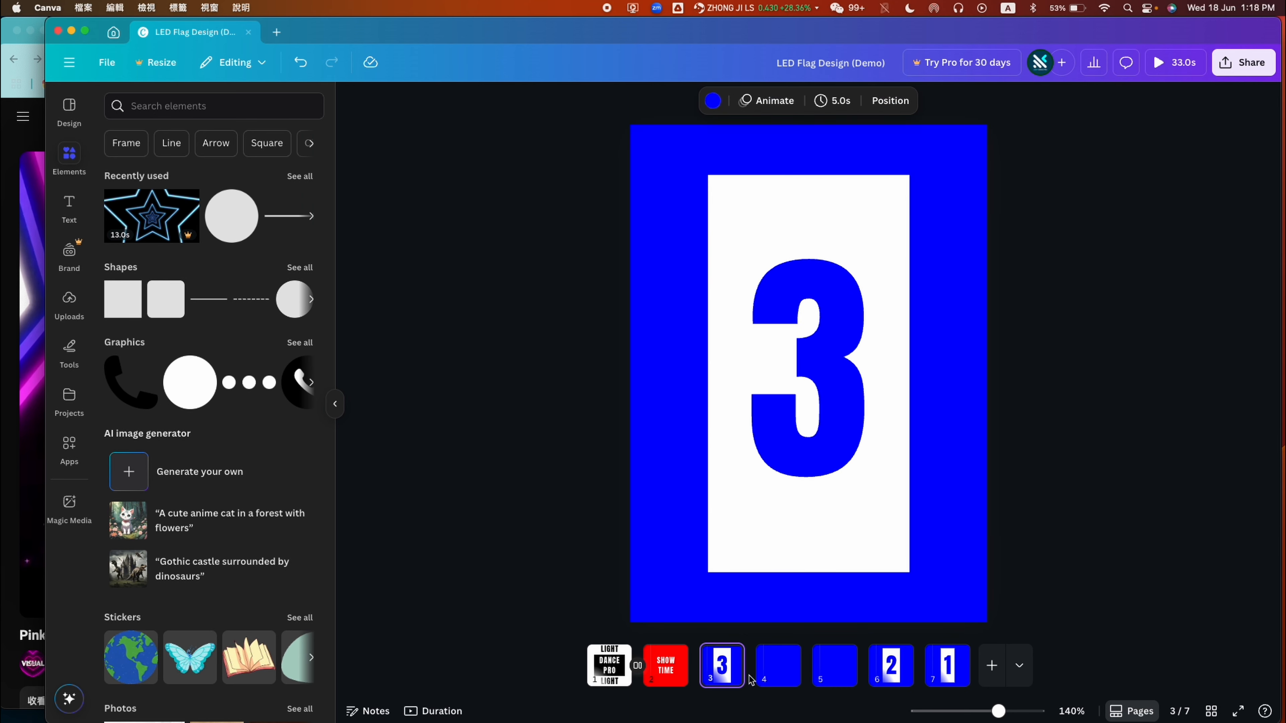
pyautogui.click(852, 396)
pyautogui.press('super+x')
pyautogui.click(834, 665)
pyautogui.press('super+v')
# - Move the number 4 from page 3 to page 4, leaving only the 5 on page 3
pyautogui.click(722, 665)
pyautogui.click(785, 444)
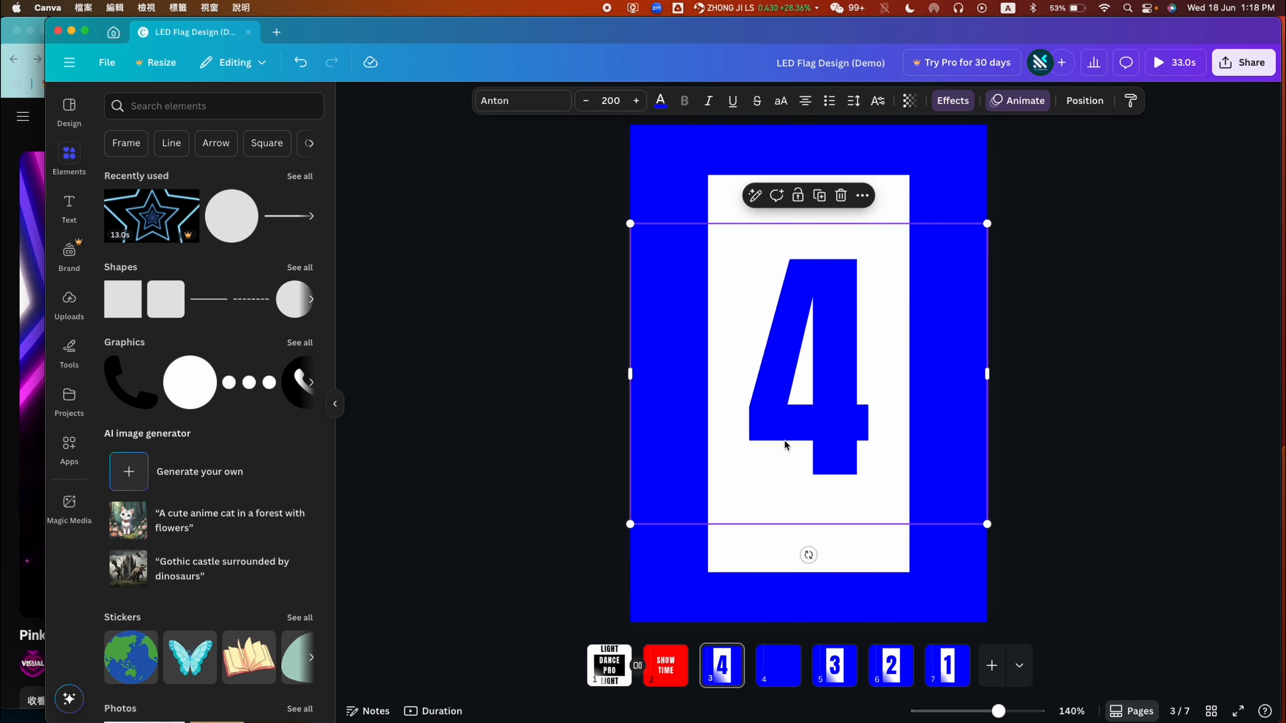
pyautogui.press('super+x')
pyautogui.click(778, 665)
pyautogui.press('super+v')
# - Set the duration of pages 3 and 4 (numbers 5 and 4) to 1 second each
pyautogui.click(722, 665)
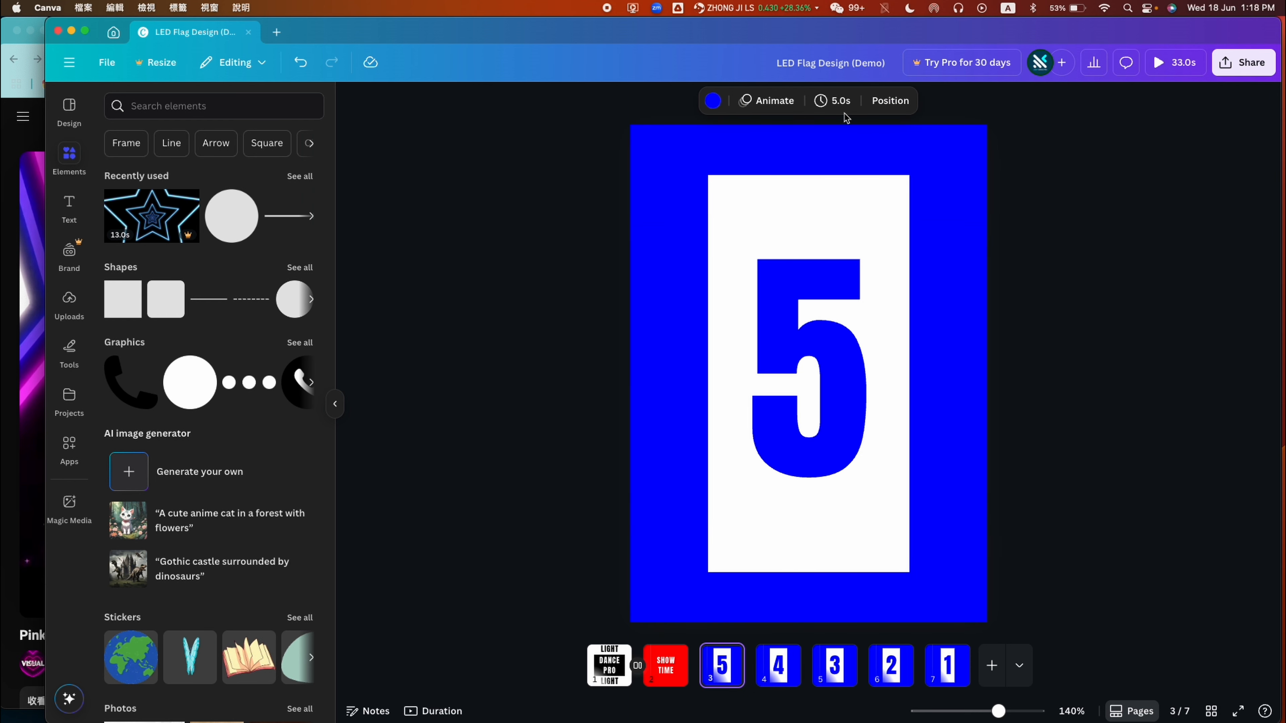
pyautogui.click(851, 104)
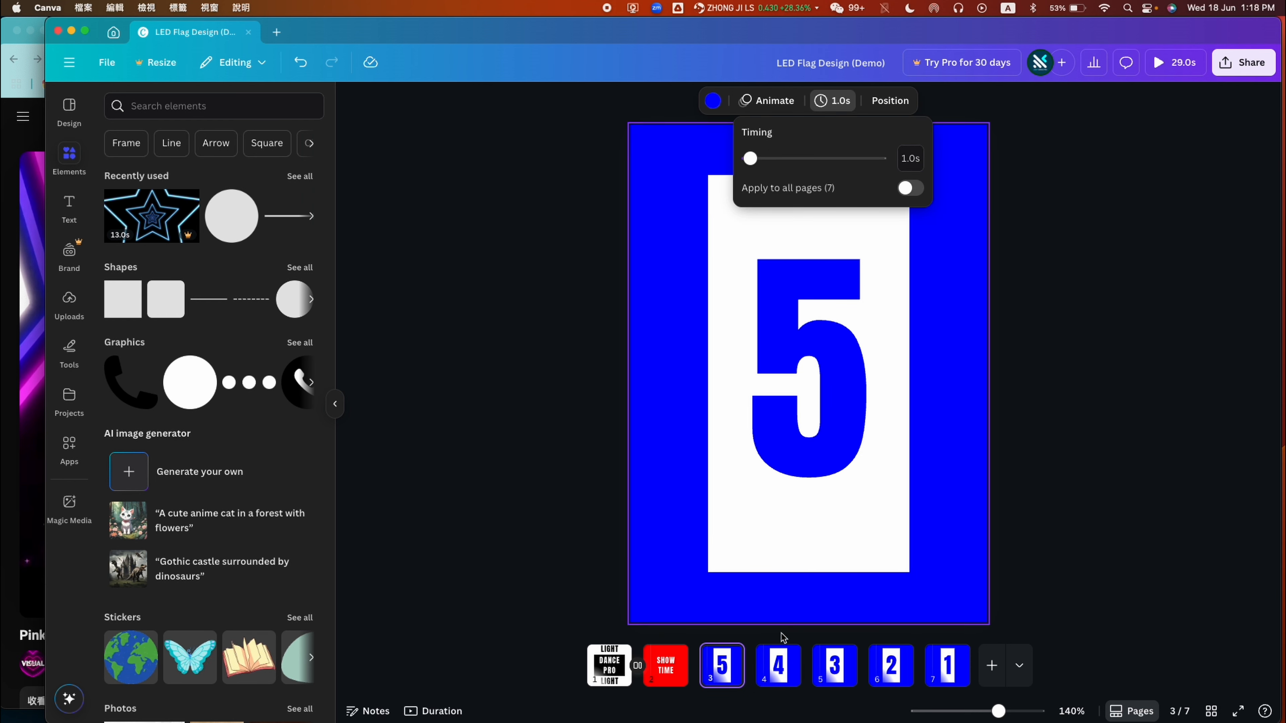
pyautogui.click(777, 666)
pyautogui.click(827, 105)
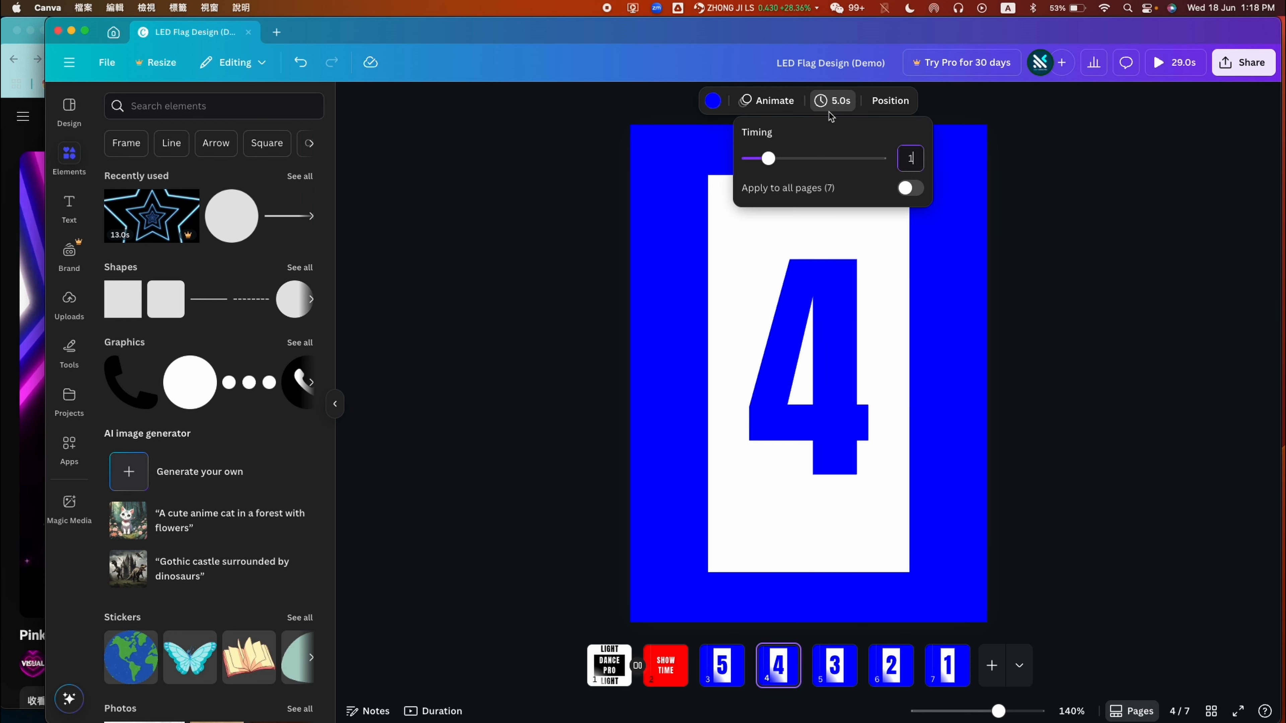
pyautogui.write('1')
pyautogui.click(834, 105)
# - Set the duration of page 5 (number 3) to 1 second
pyautogui.click(891, 668)
pyautogui.click(838, 671)
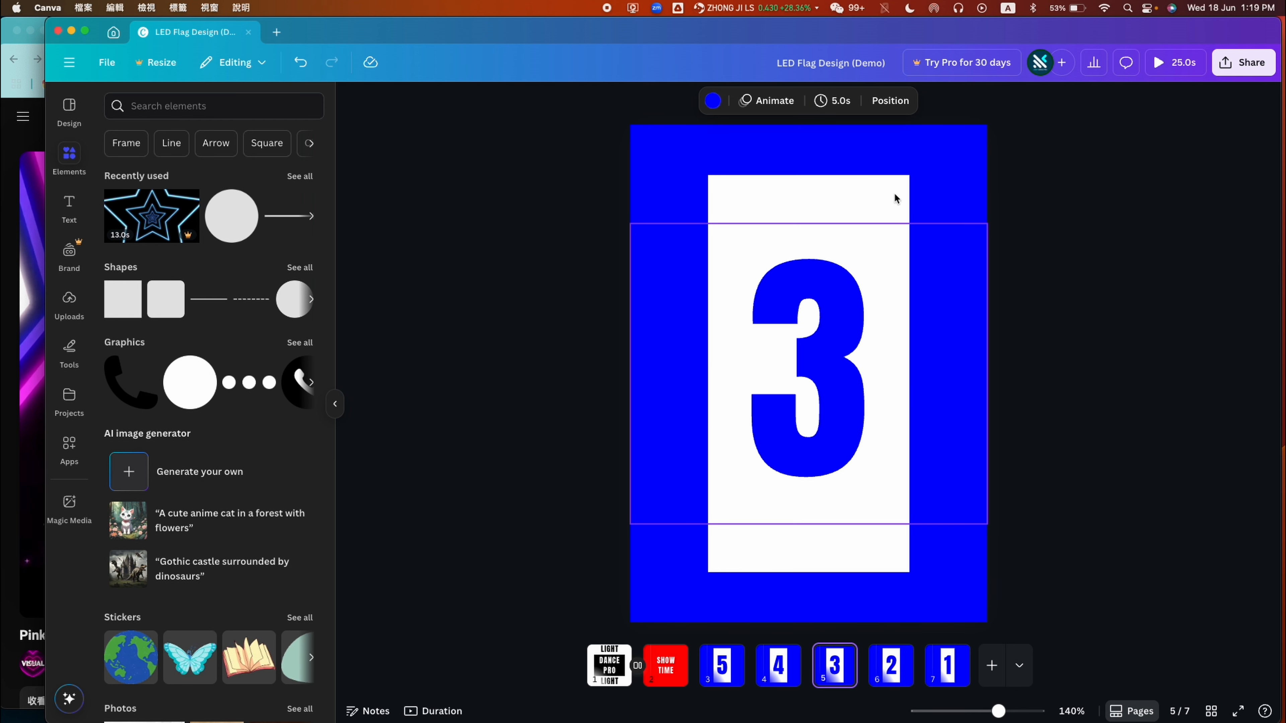
pyautogui.click(833, 100)
pyautogui.write('1')
pyautogui.press('Return')
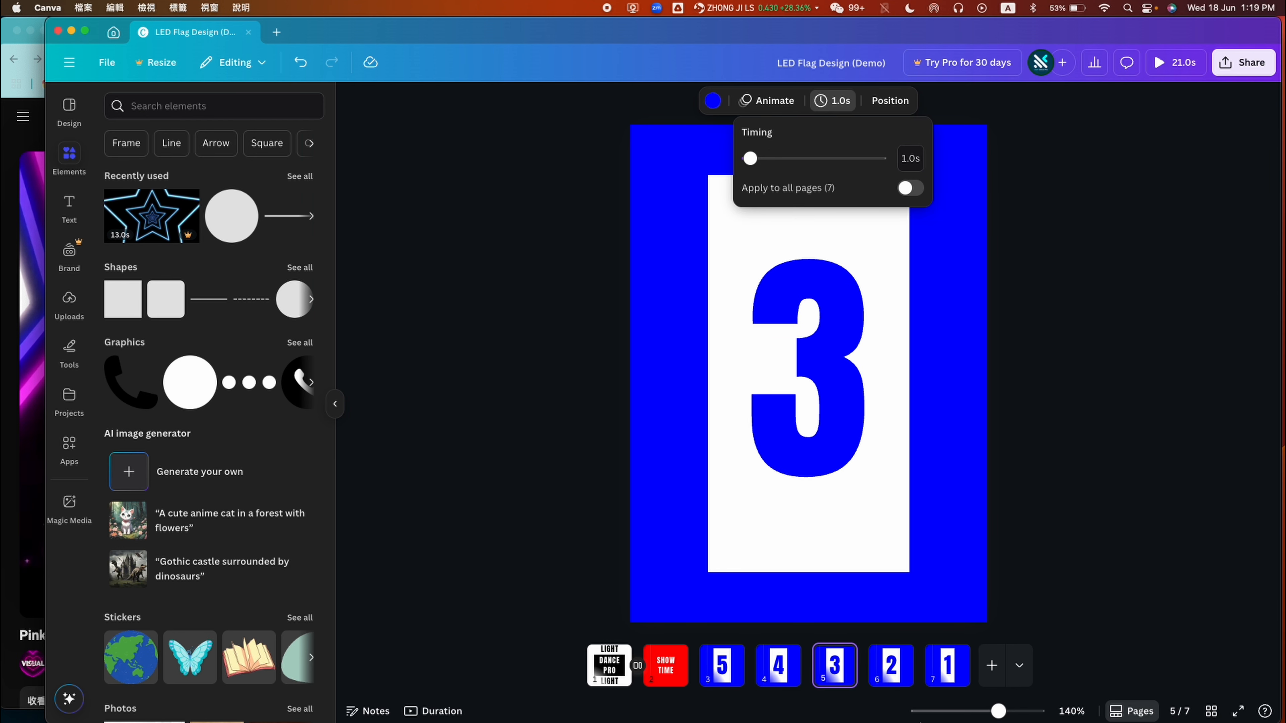
# - Set the duration of pages 6 and 7 (numbers 2 and 1) to 1 second each
pyautogui.click(889, 654)
pyautogui.click(850, 103)
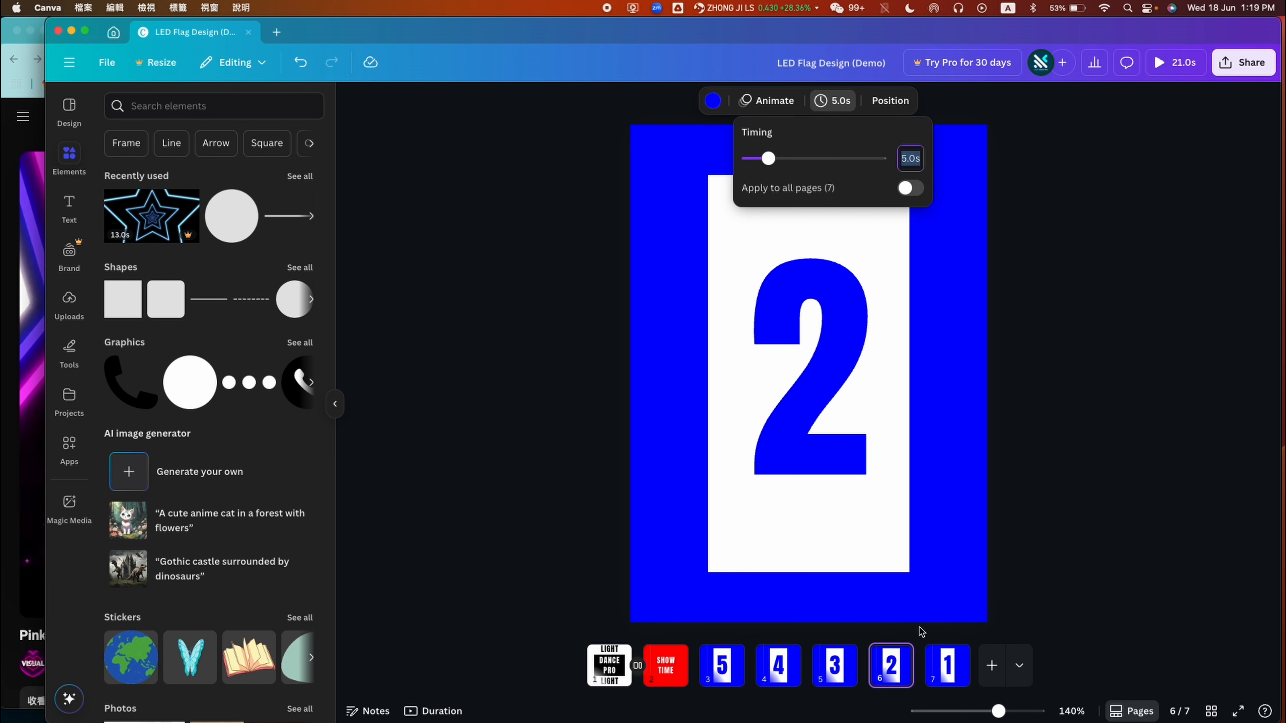
pyautogui.click(949, 666)
pyautogui.click(833, 100)
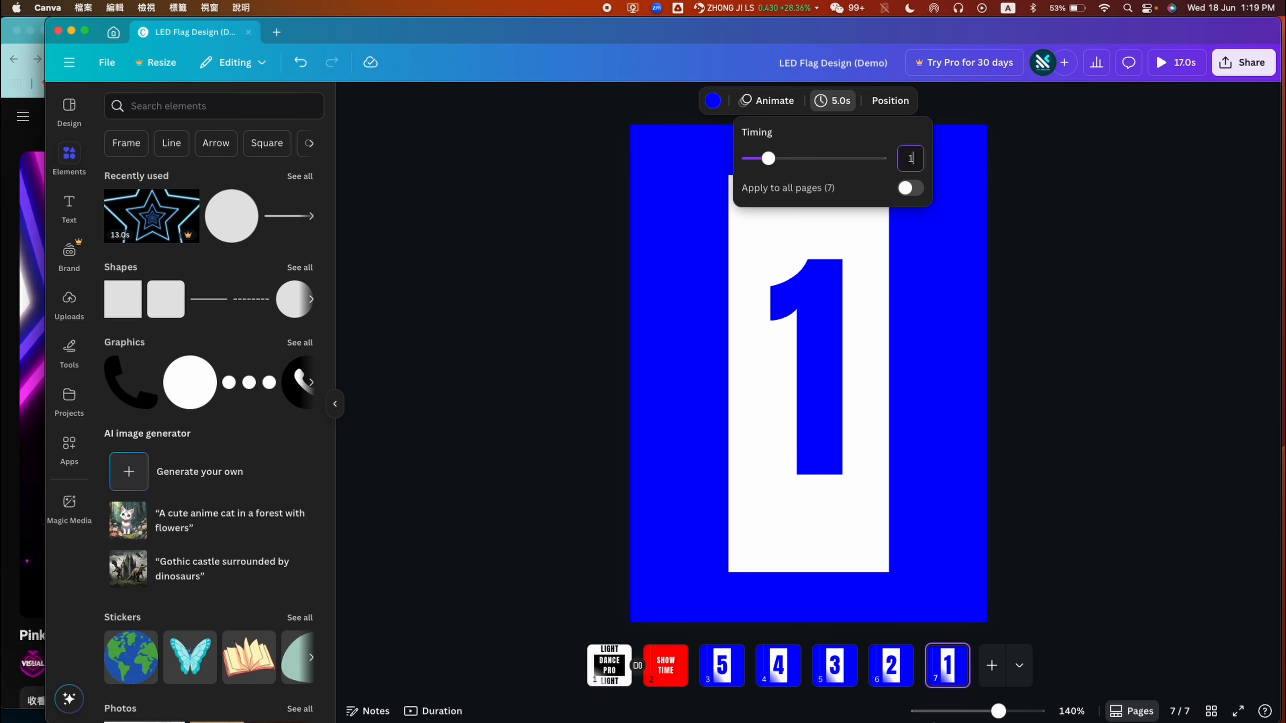
pyautogui.write('1')
pyautogui.press('Return')
# - Play a preview of the whole animated design
pyautogui.click(605, 666)
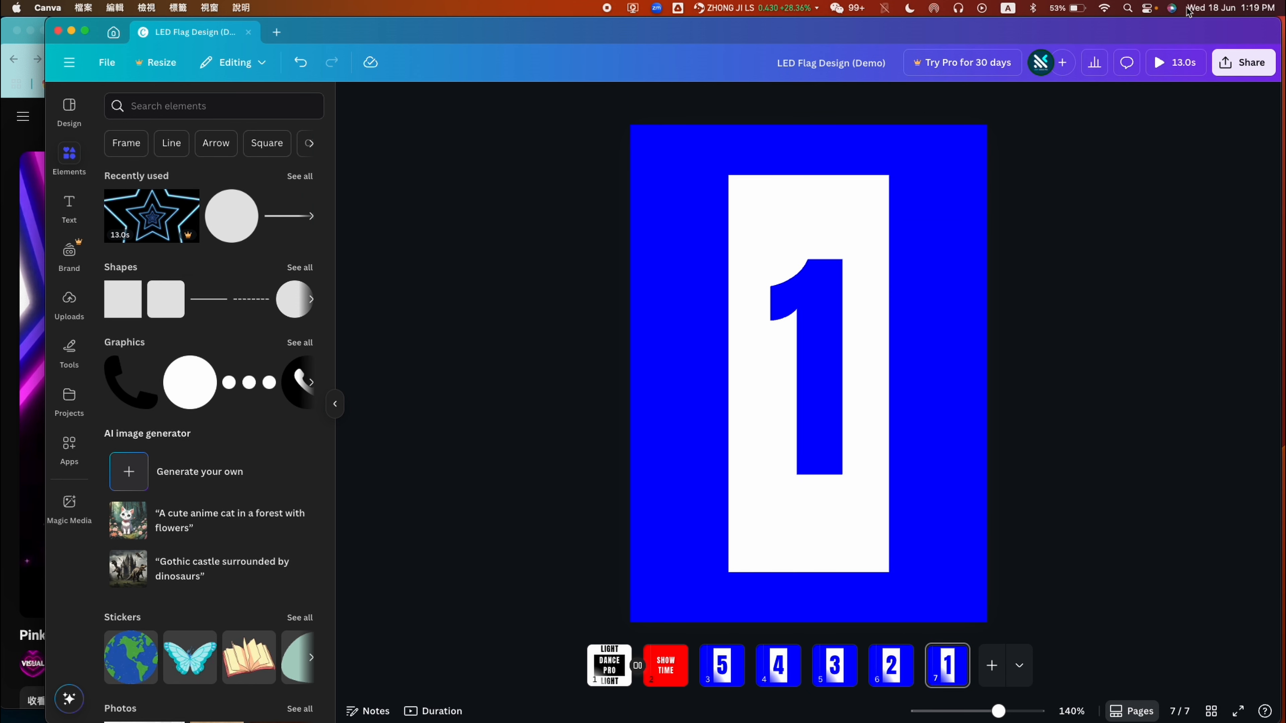
pyautogui.click(1184, 69)
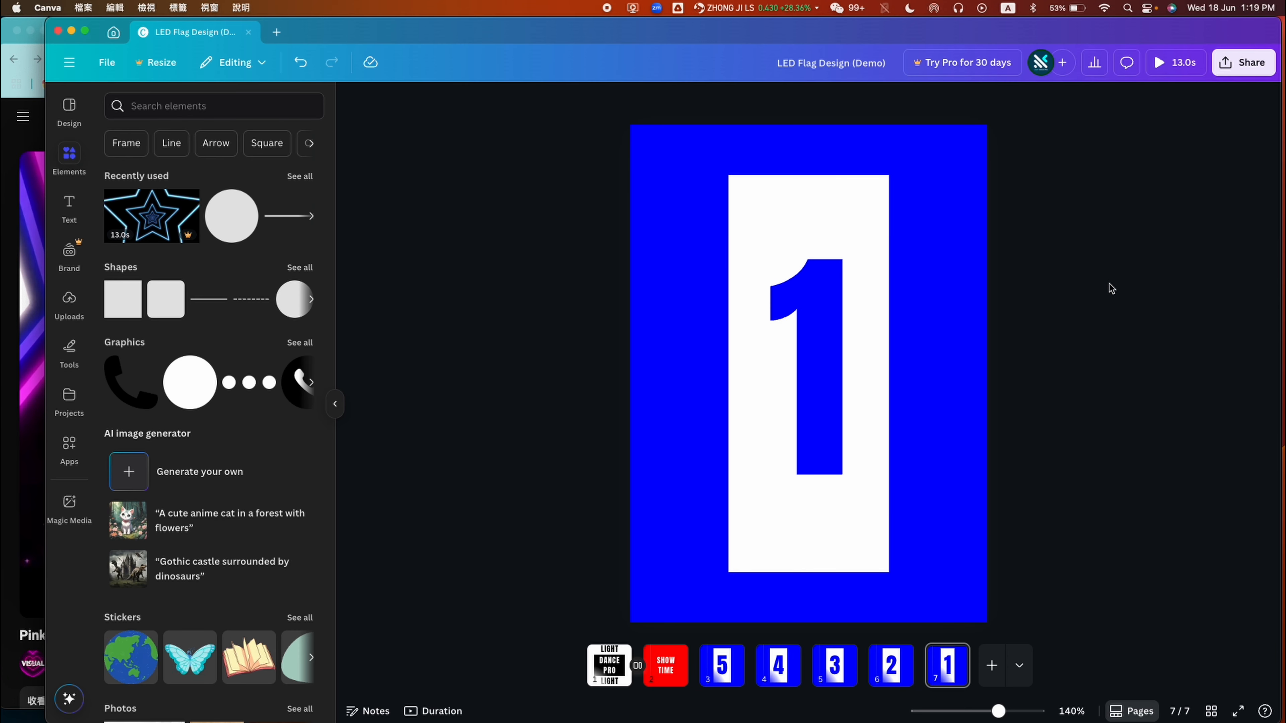
# - Download only page 1 (Light Dance Pro) as an MP4 video
pyautogui.click(1243, 62)
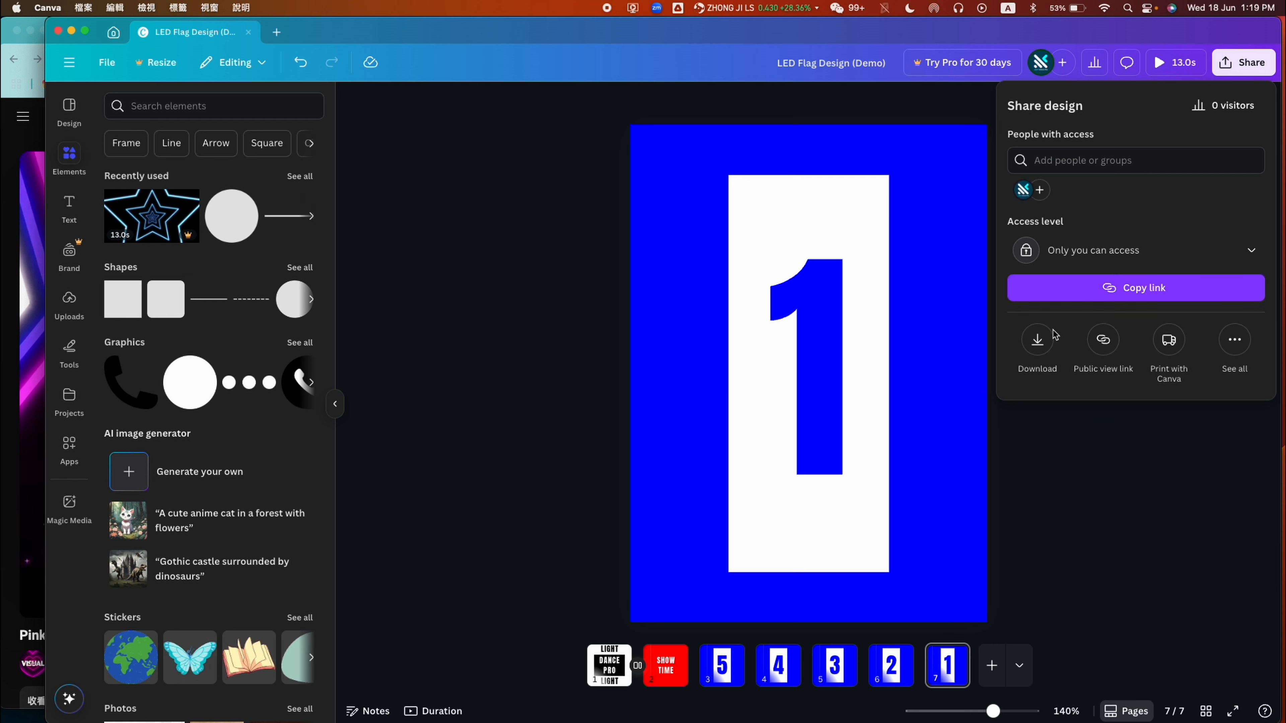
pyautogui.click(1041, 340)
pyautogui.click(1073, 298)
pyautogui.click(1059, 380)
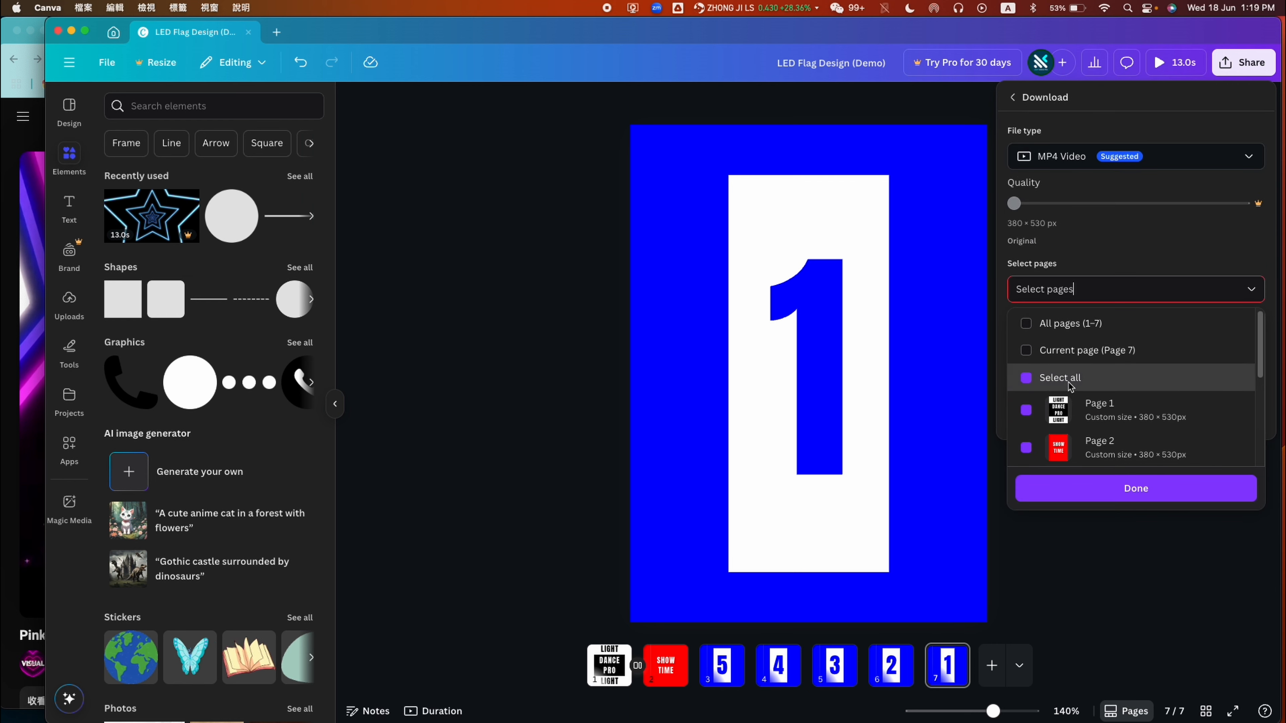
pyautogui.click(1084, 425)
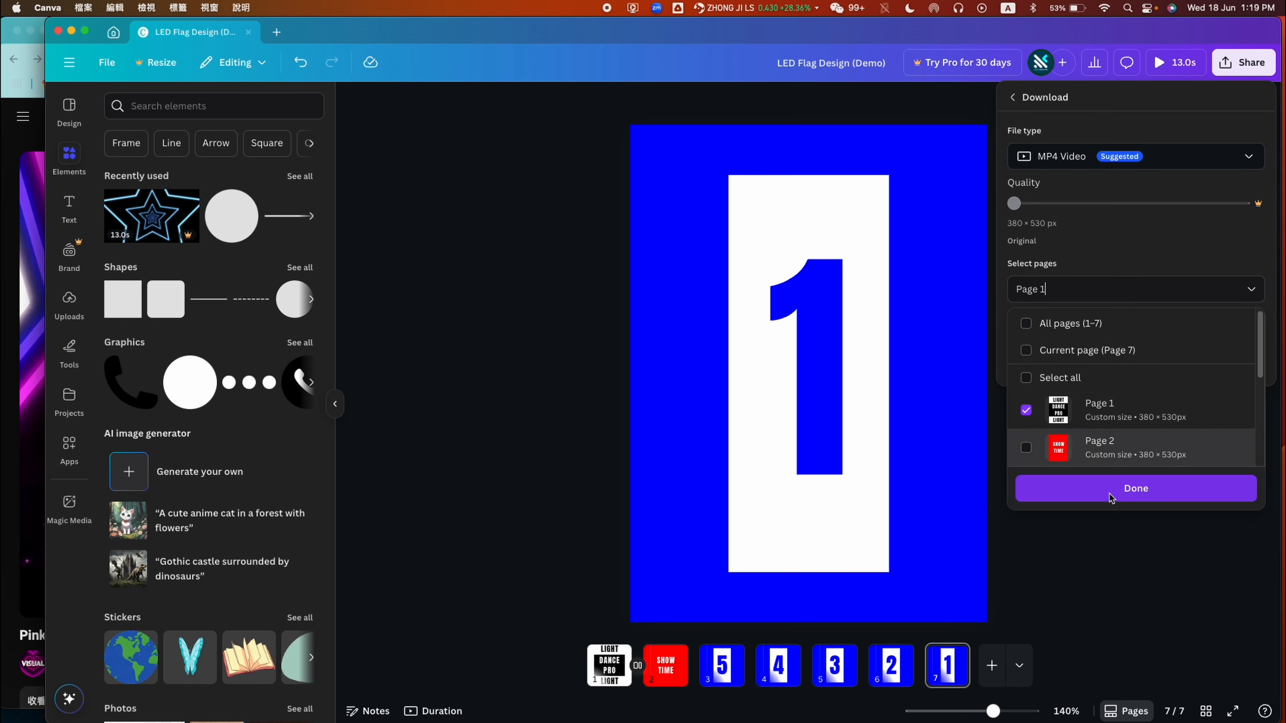
pyautogui.click(1129, 489)
pyautogui.click(1133, 367)
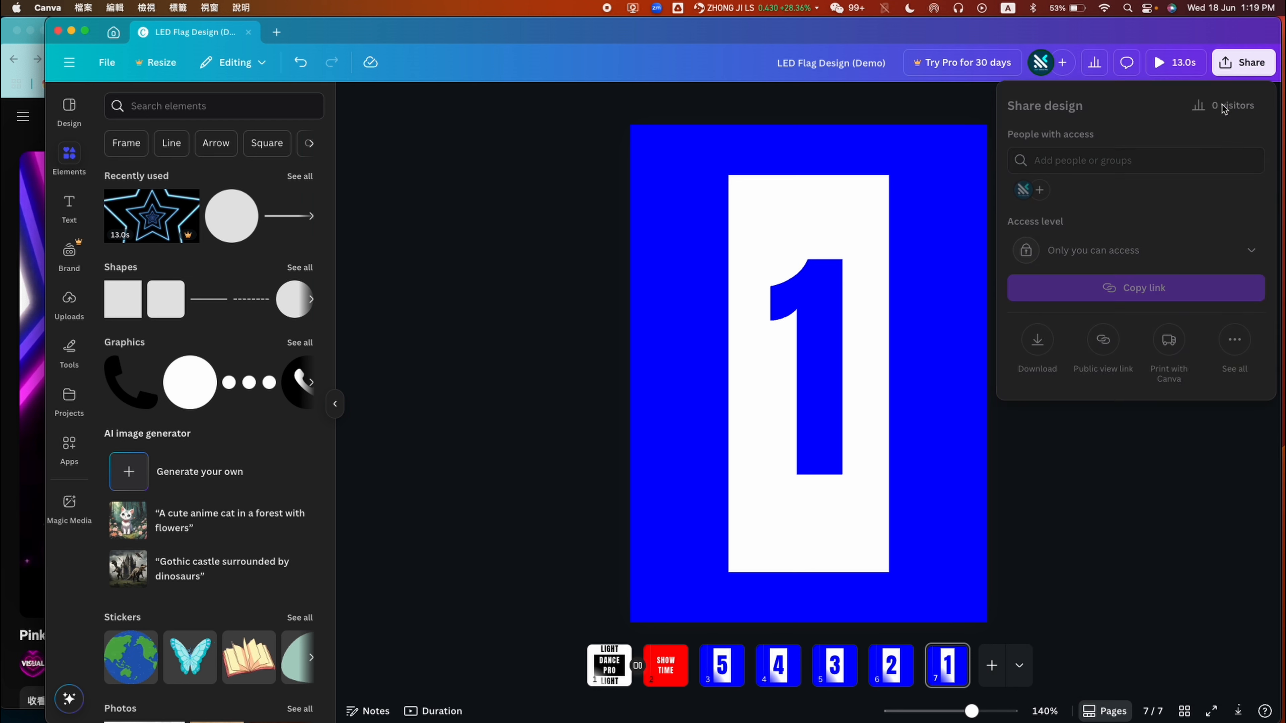
# - Download only page 2 (Show Time) as an MP4 video
pyautogui.click(1038, 361)
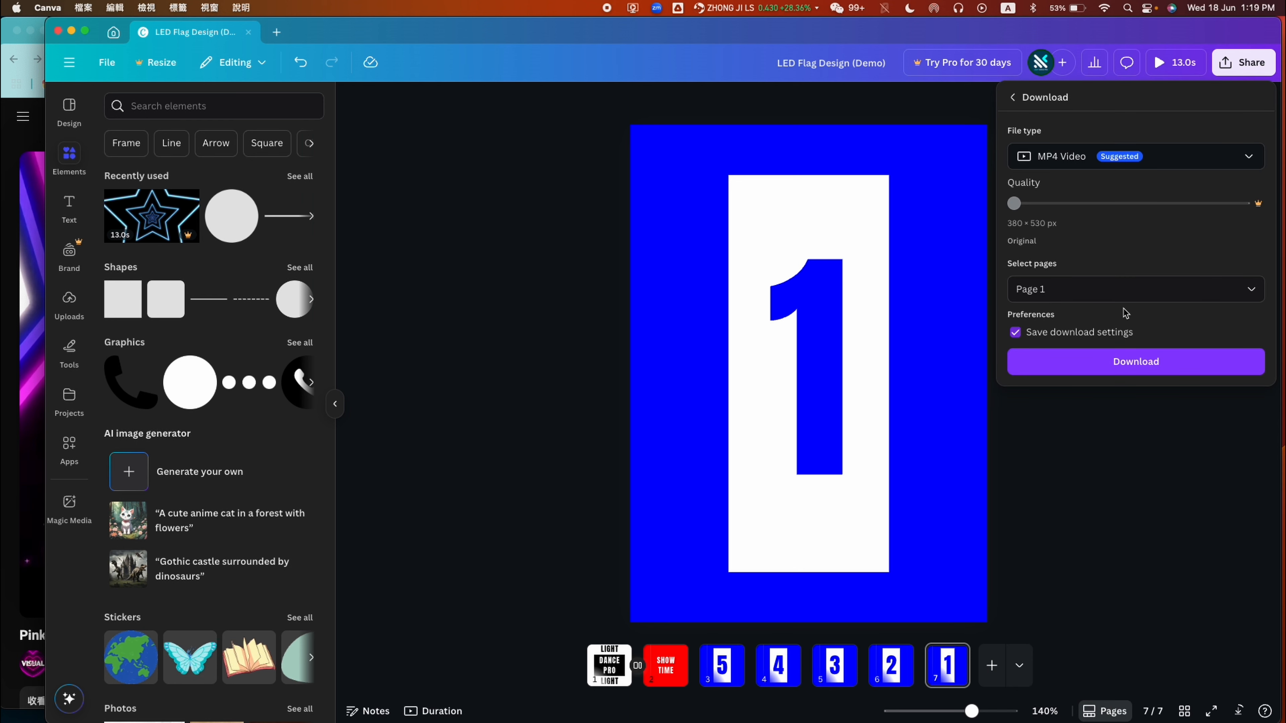
pyautogui.click(1122, 291)
pyautogui.click(1118, 419)
pyautogui.click(1113, 457)
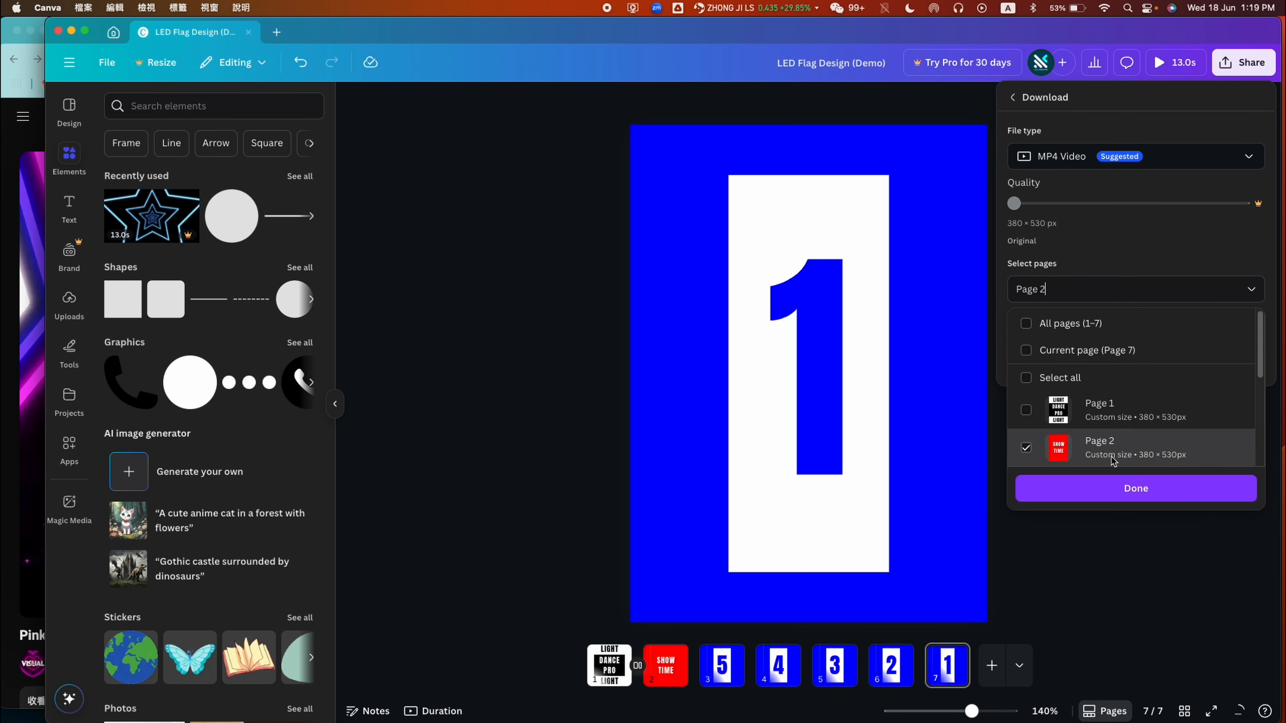
pyautogui.click(1126, 492)
pyautogui.click(1173, 369)
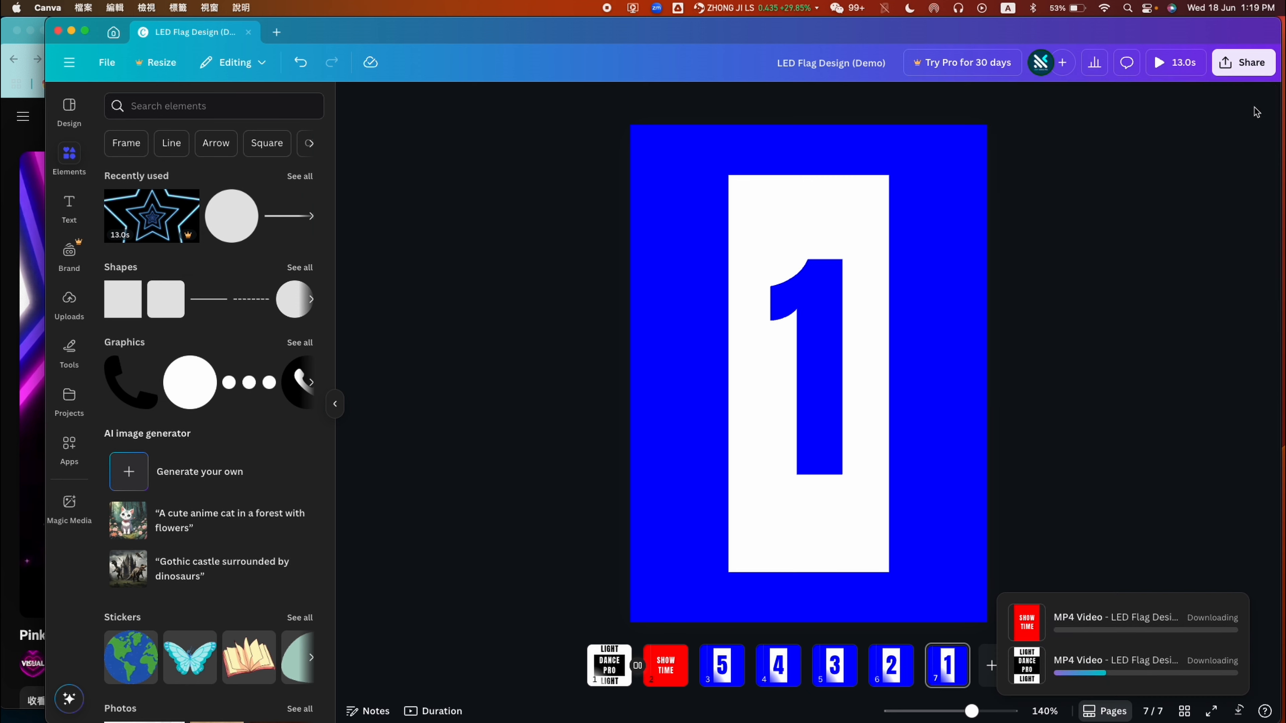
# - Download the countdown pages 3 to 7 together as one MP4 video
pyautogui.click(1038, 338)
pyautogui.click(1072, 300)
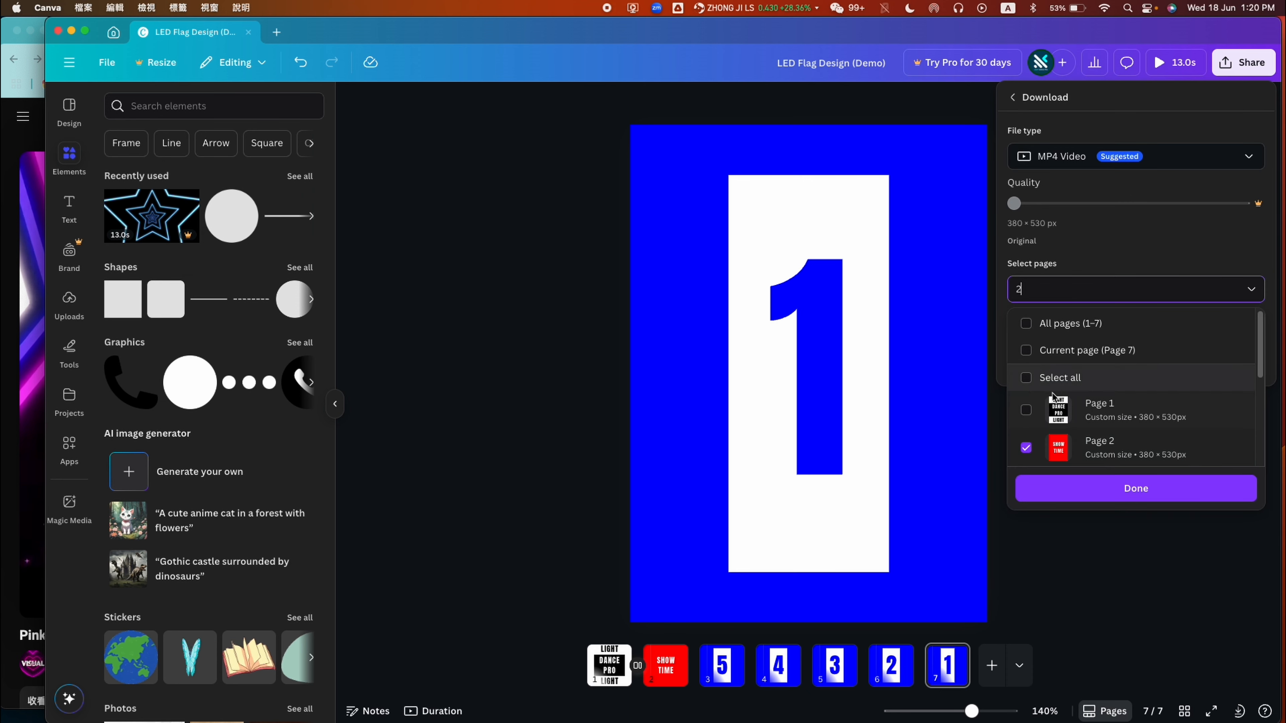
pyautogui.click(1026, 456)
pyautogui.scroll(-3, 1035, 355)
pyautogui.click(1027, 442)
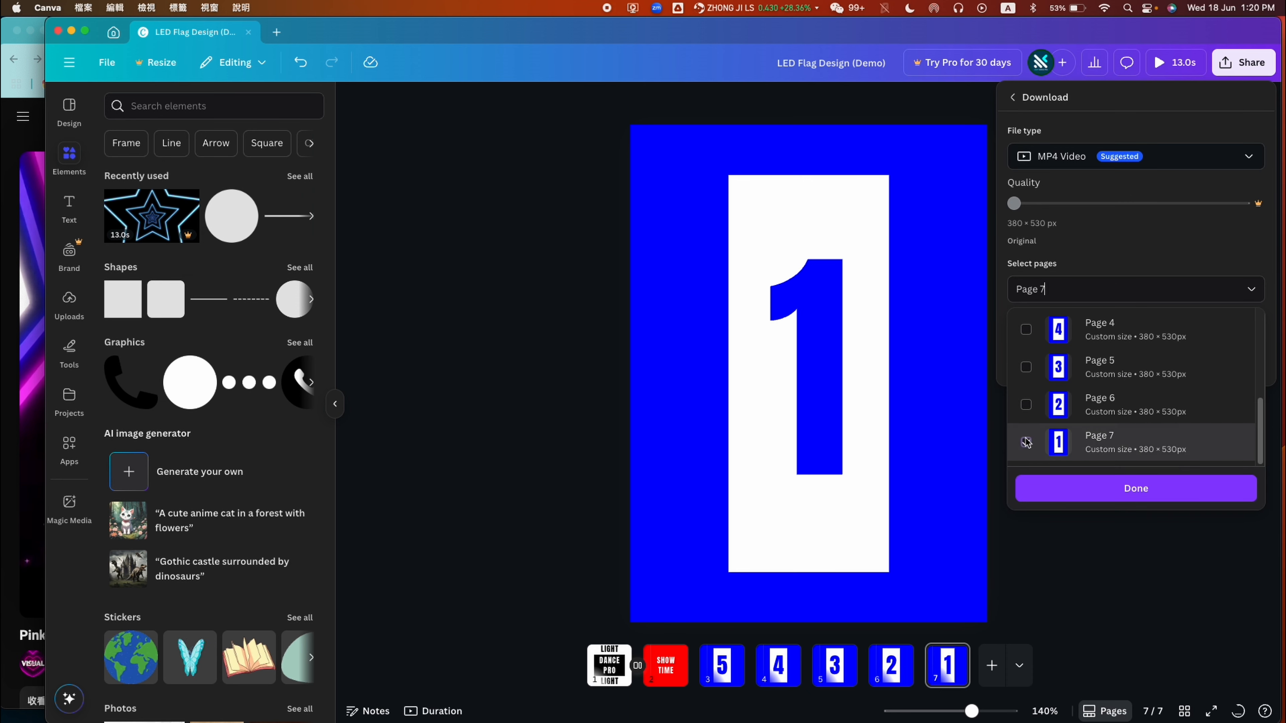
pyautogui.click(1026, 405)
pyautogui.click(1026, 367)
pyautogui.click(1026, 330)
pyautogui.scroll(4, 1028, 364)
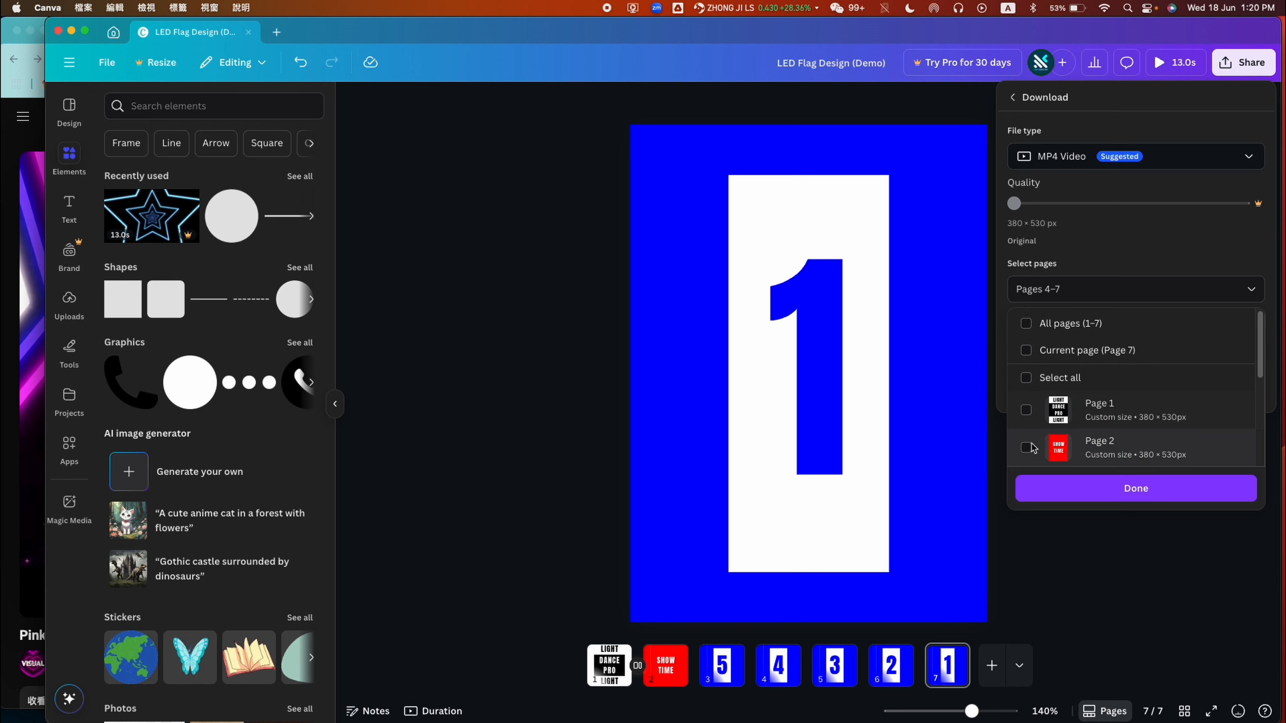
pyautogui.scroll(-1, 1028, 446)
pyautogui.click(1027, 436)
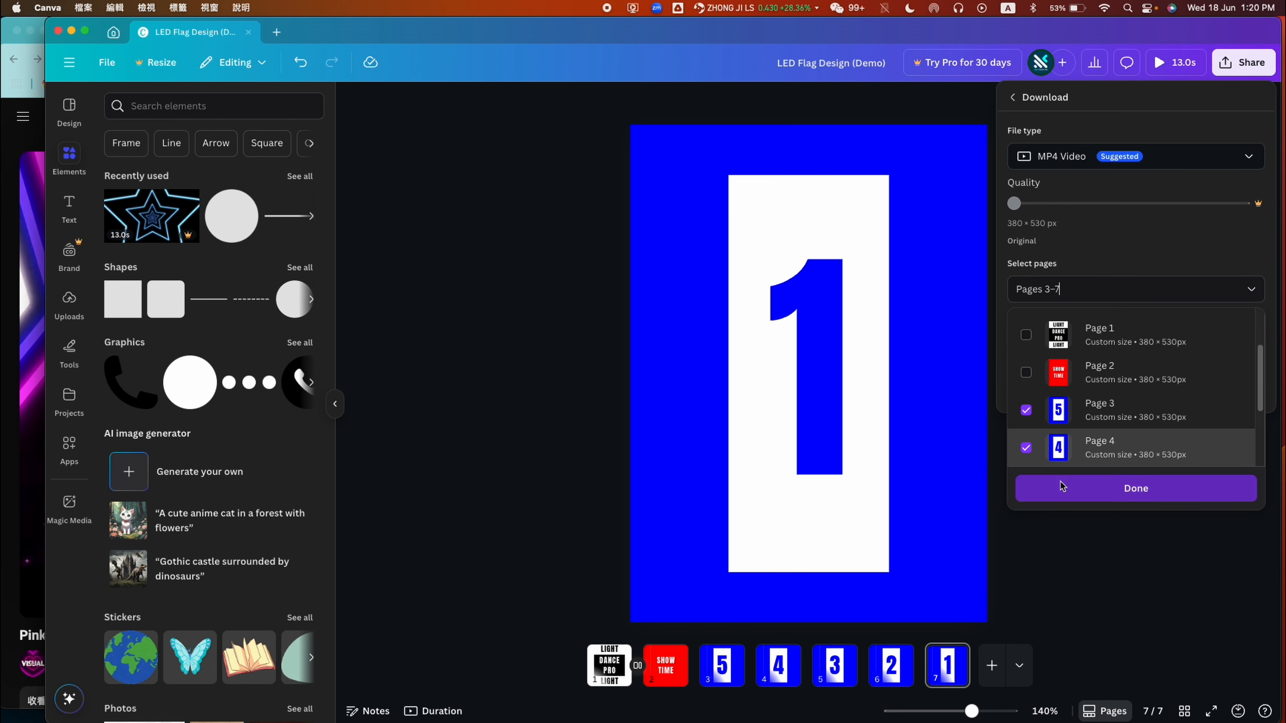
pyautogui.click(1062, 486)
pyautogui.click(1062, 393)
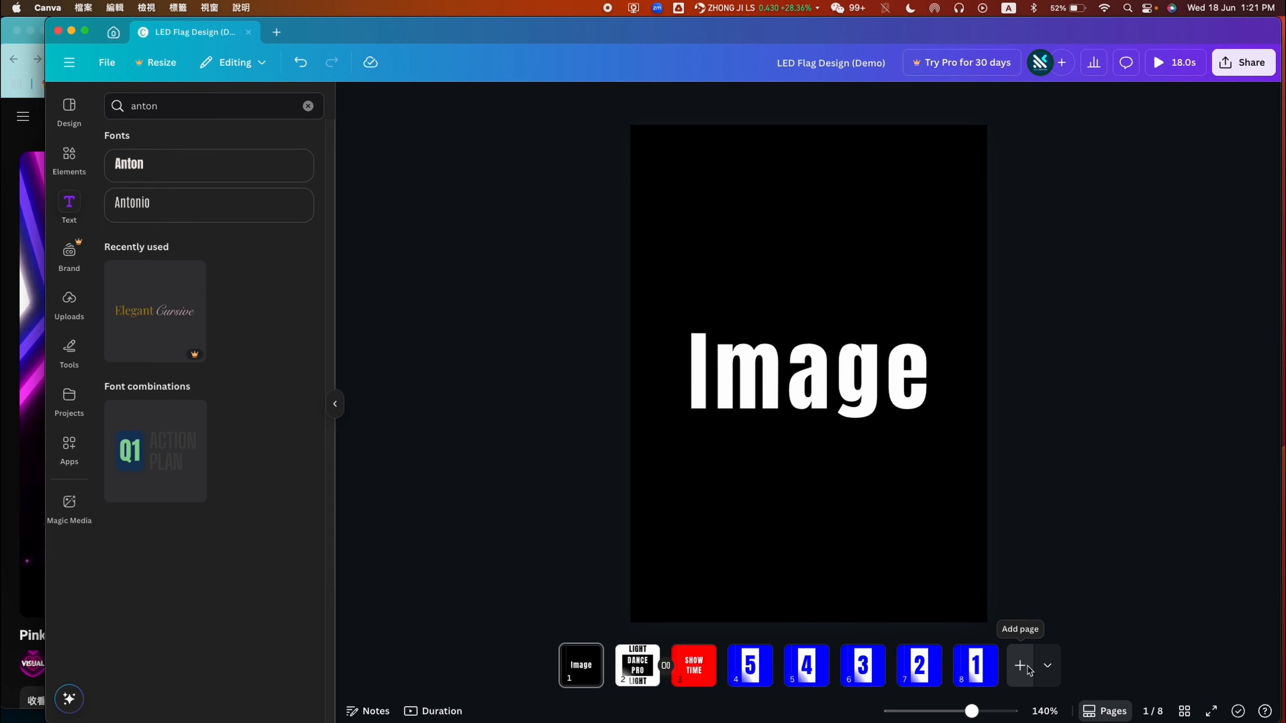
# - Add a new blank page to the design
pyautogui.click(1020, 666)
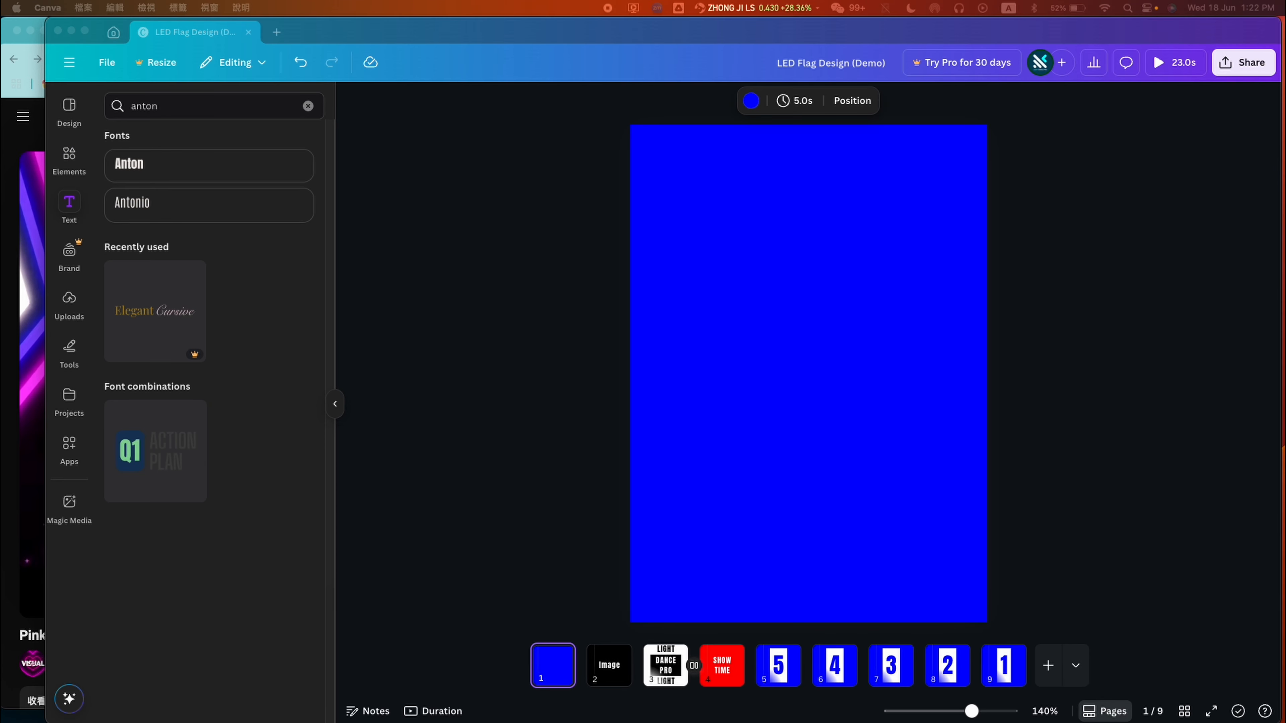
# - View the Dog-image3.jpg and yellow-banana-Image.jpg files in Finder
pyautogui.press('super+Tab')
pyautogui.click(858, 283)
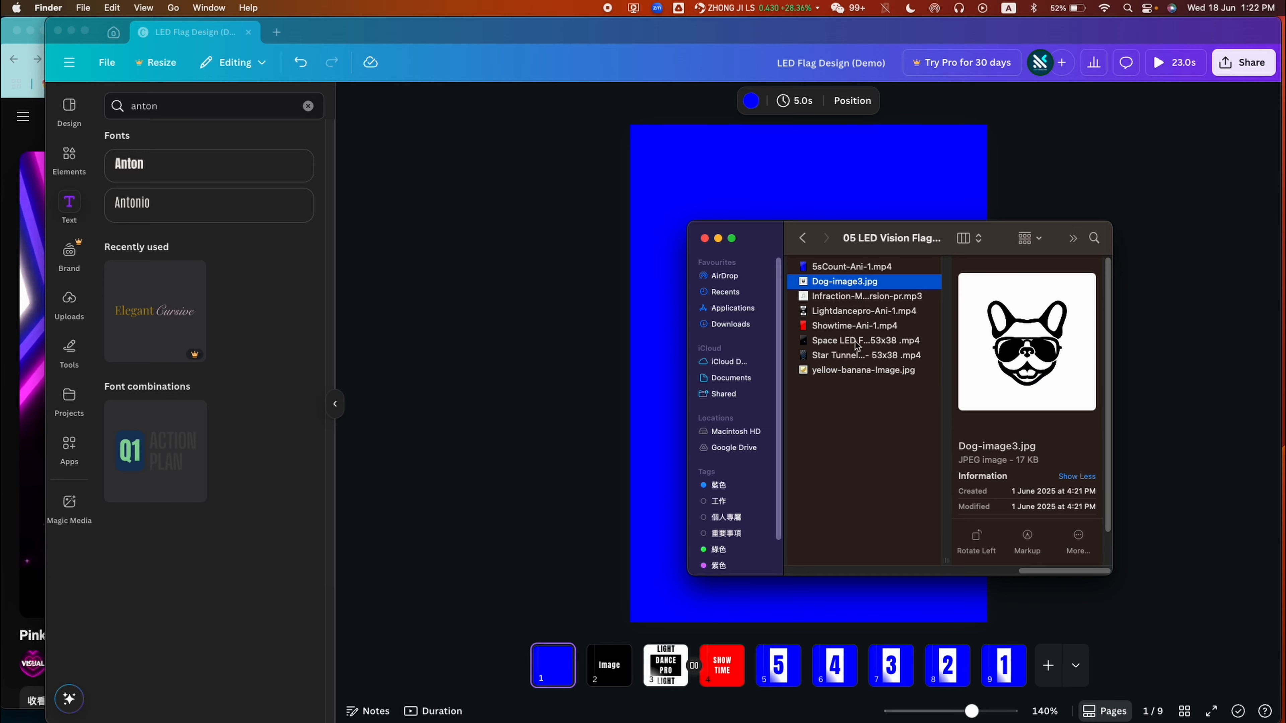
pyautogui.click(867, 373)
pyautogui.click(1254, 196)
# - Switch to remove.bg in the browser and upload Dog-image3.jpg for background removal
pyautogui.click(37, 97)
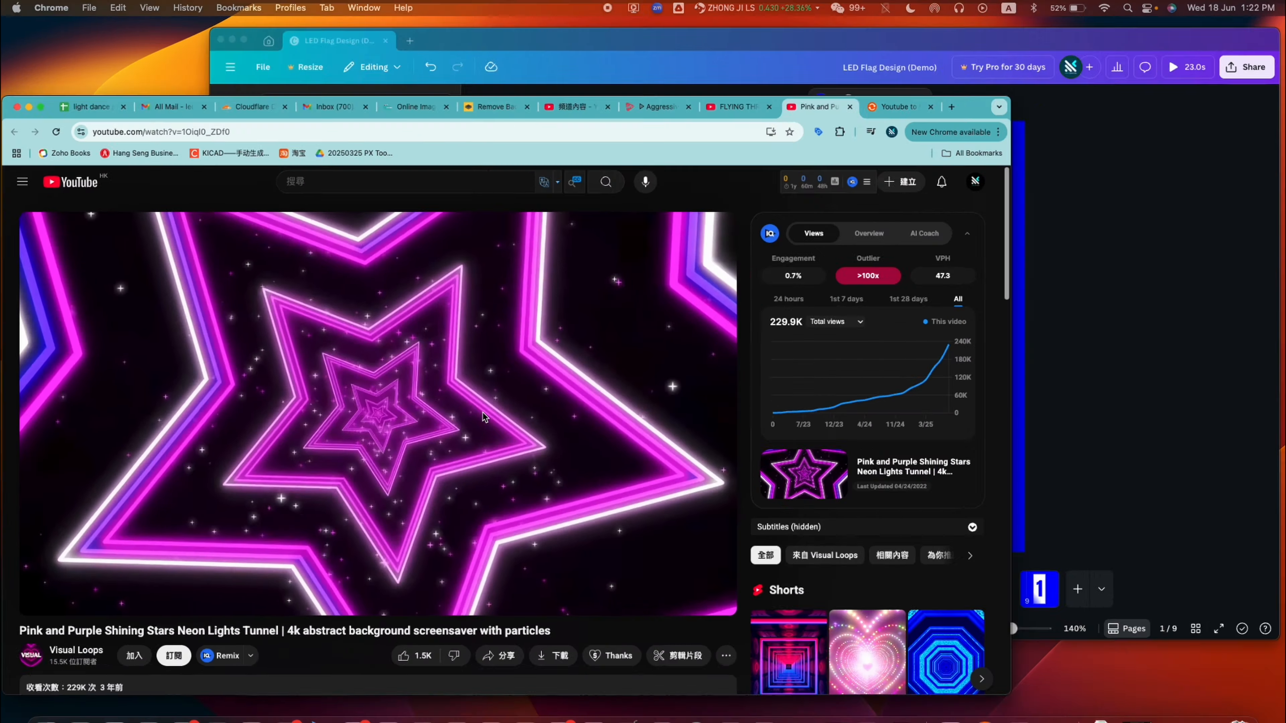
pyautogui.click(572, 32)
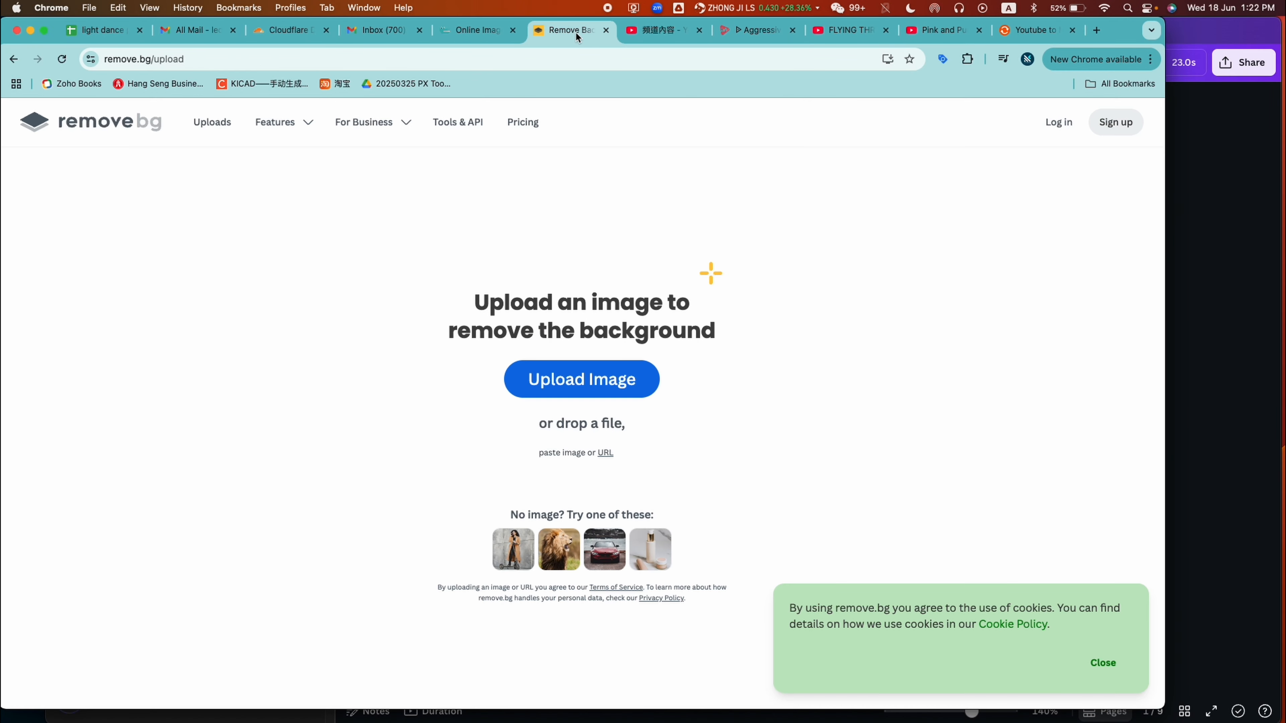
pyautogui.click(587, 366)
pyautogui.click(749, 281)
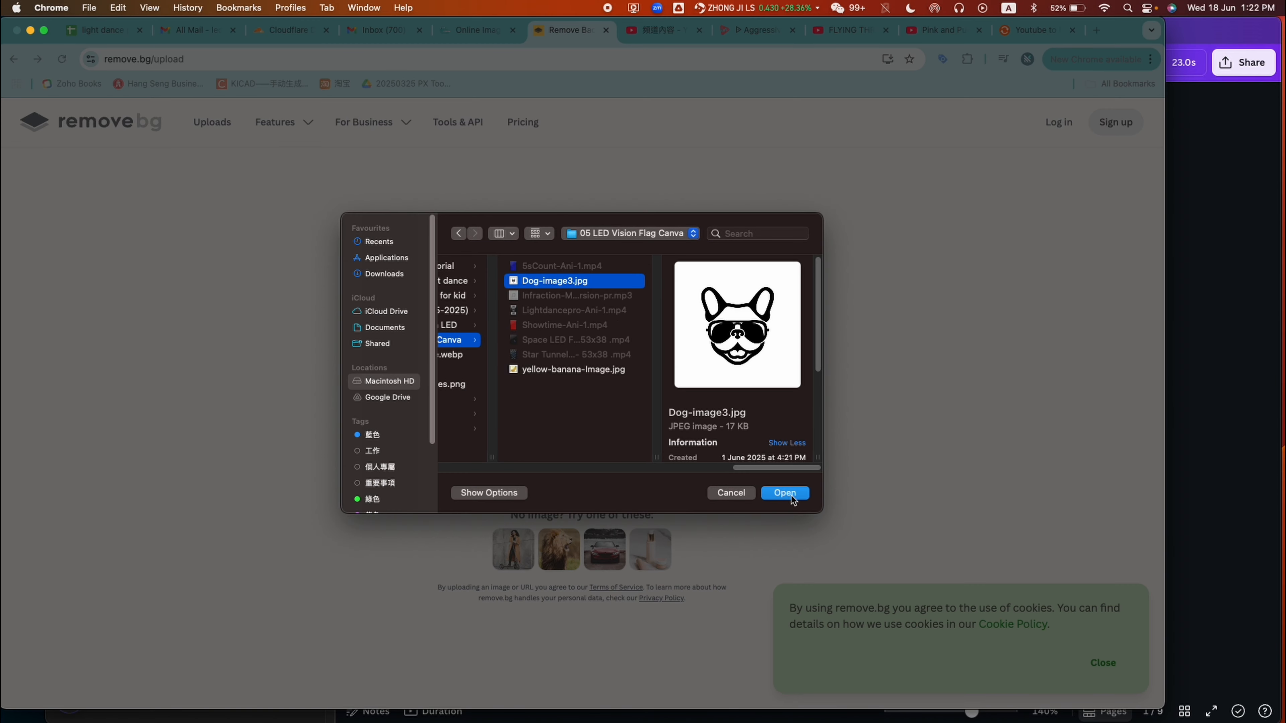
pyautogui.click(785, 494)
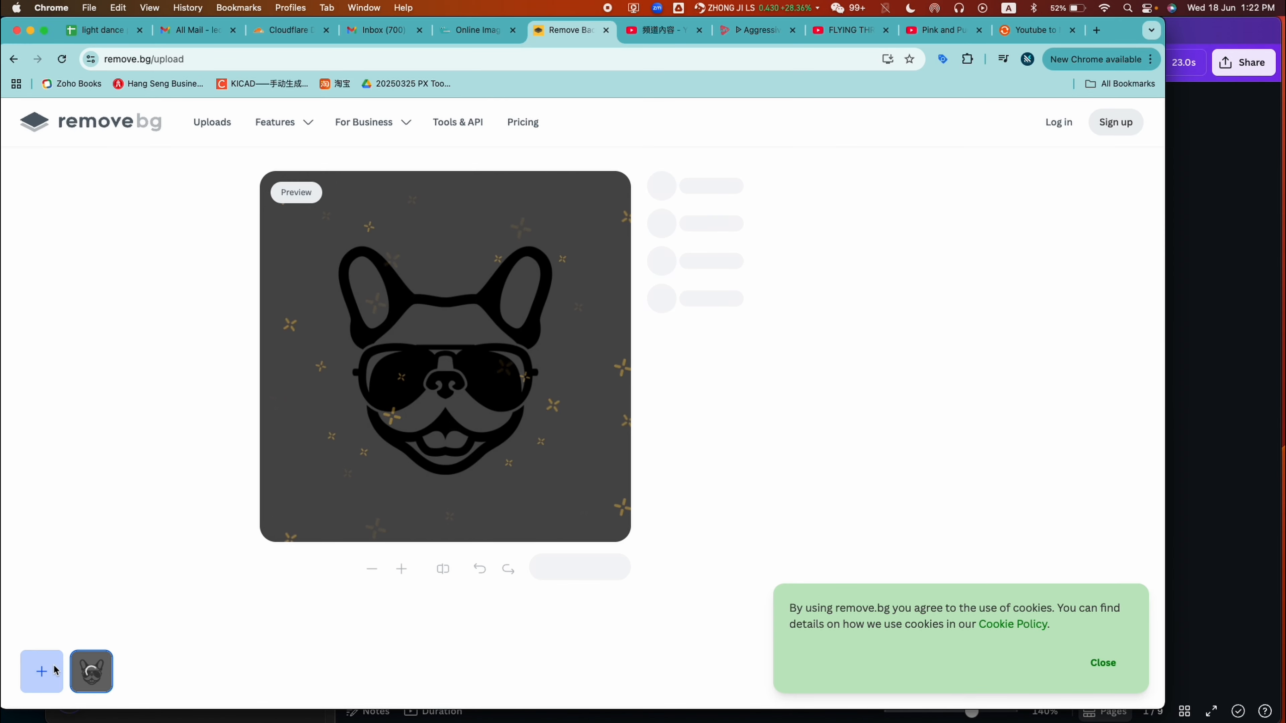
# - Upload yellow-banana-Image.jpg as an additional image for background removal
pyautogui.click(42, 672)
pyautogui.click(514, 369)
pyautogui.click(779, 492)
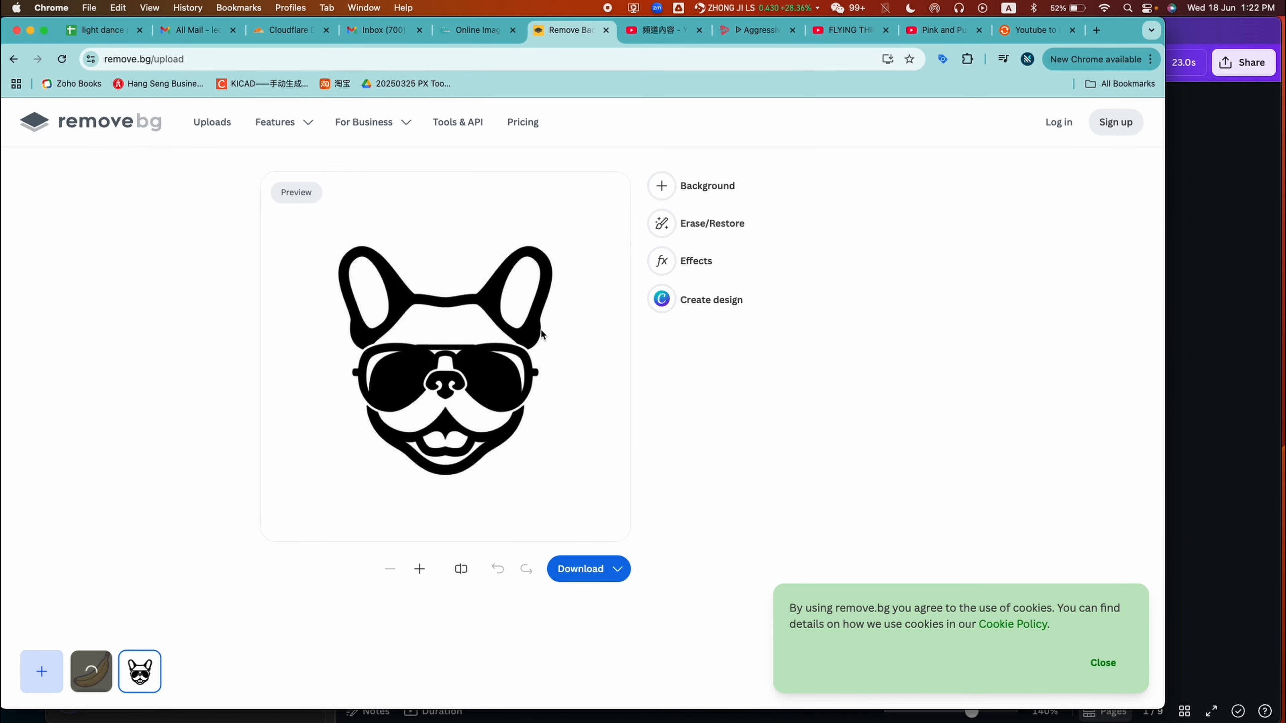
# - Download the free 500 x 500 preview versions of the dog and banana cutouts
pyautogui.click(595, 567)
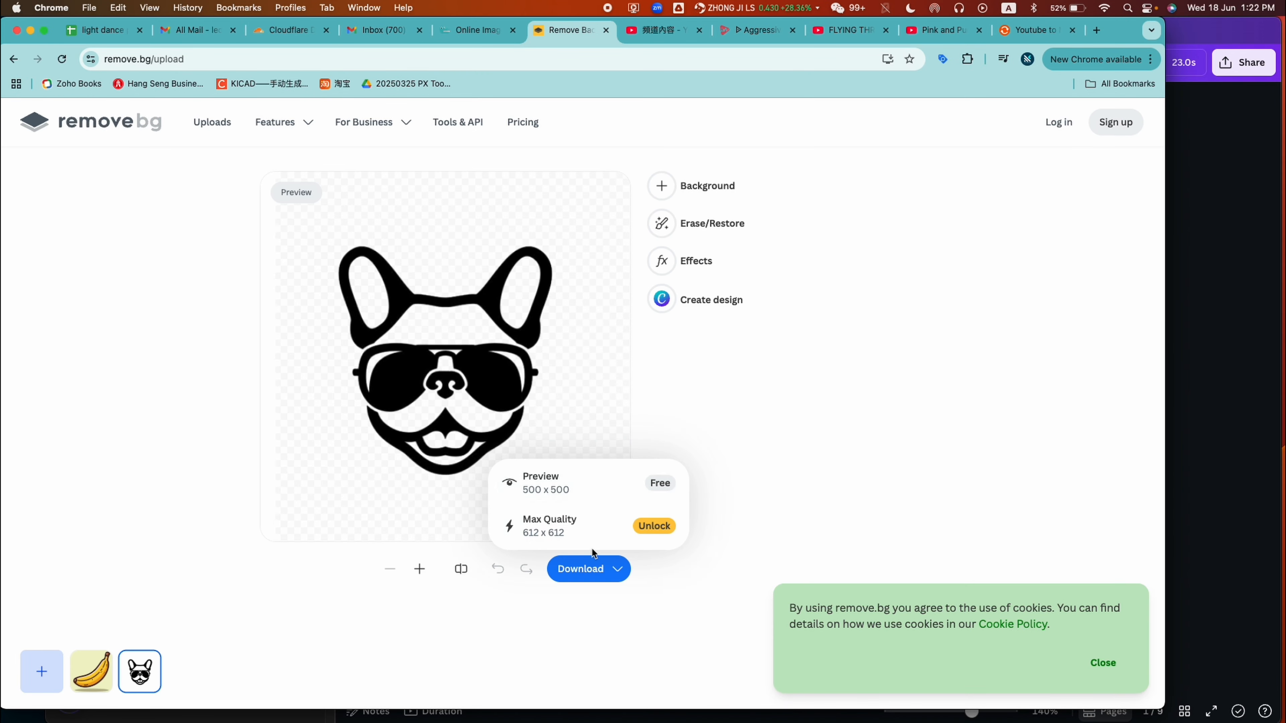
pyautogui.click(602, 486)
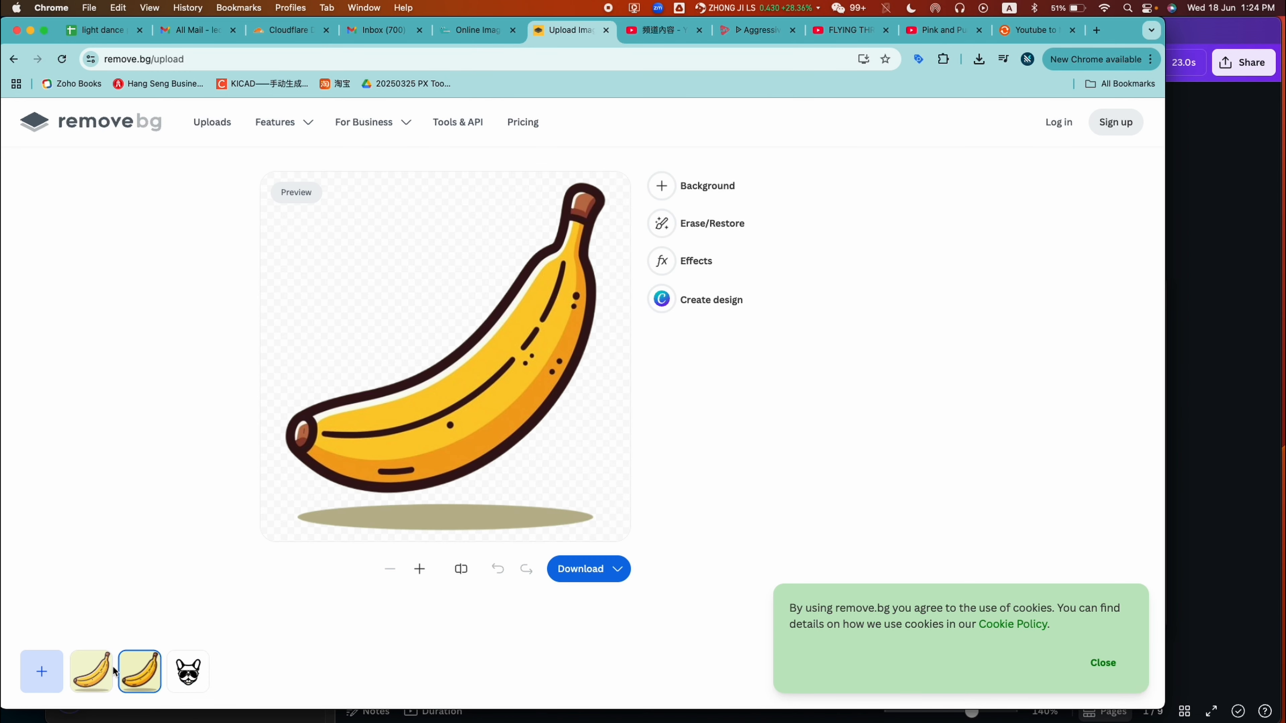
pyautogui.click(600, 570)
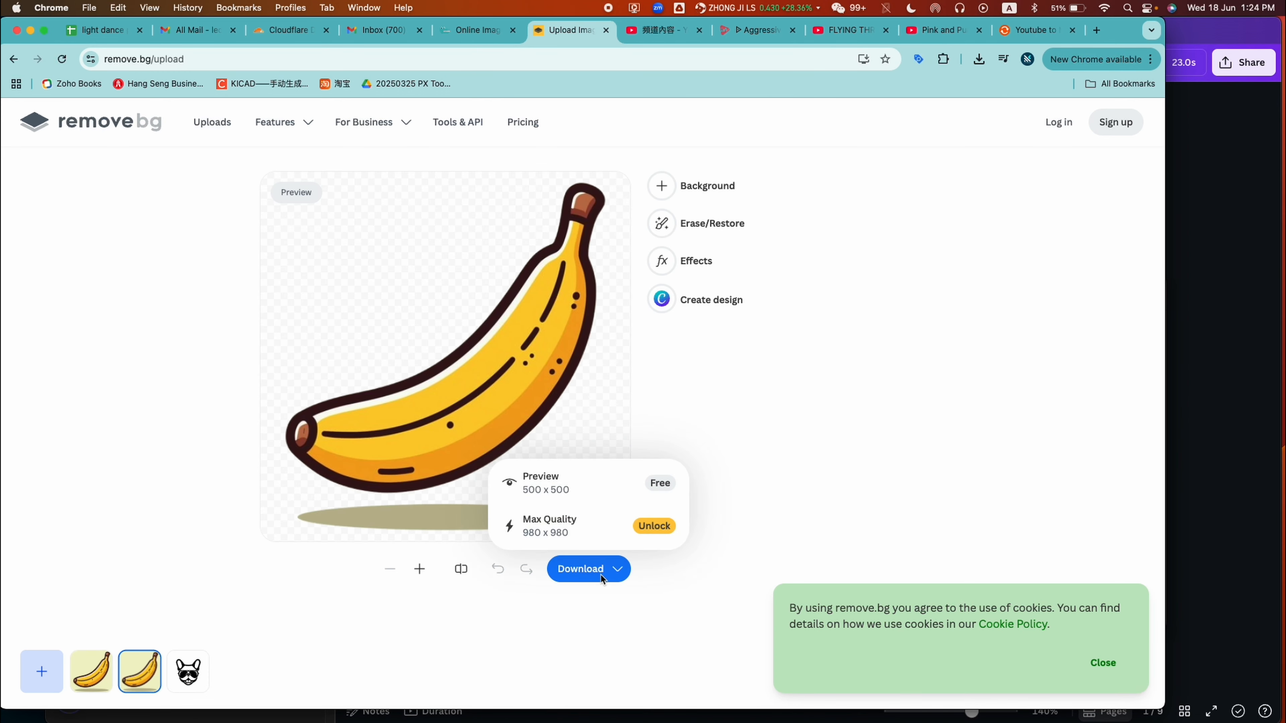
pyautogui.click(626, 479)
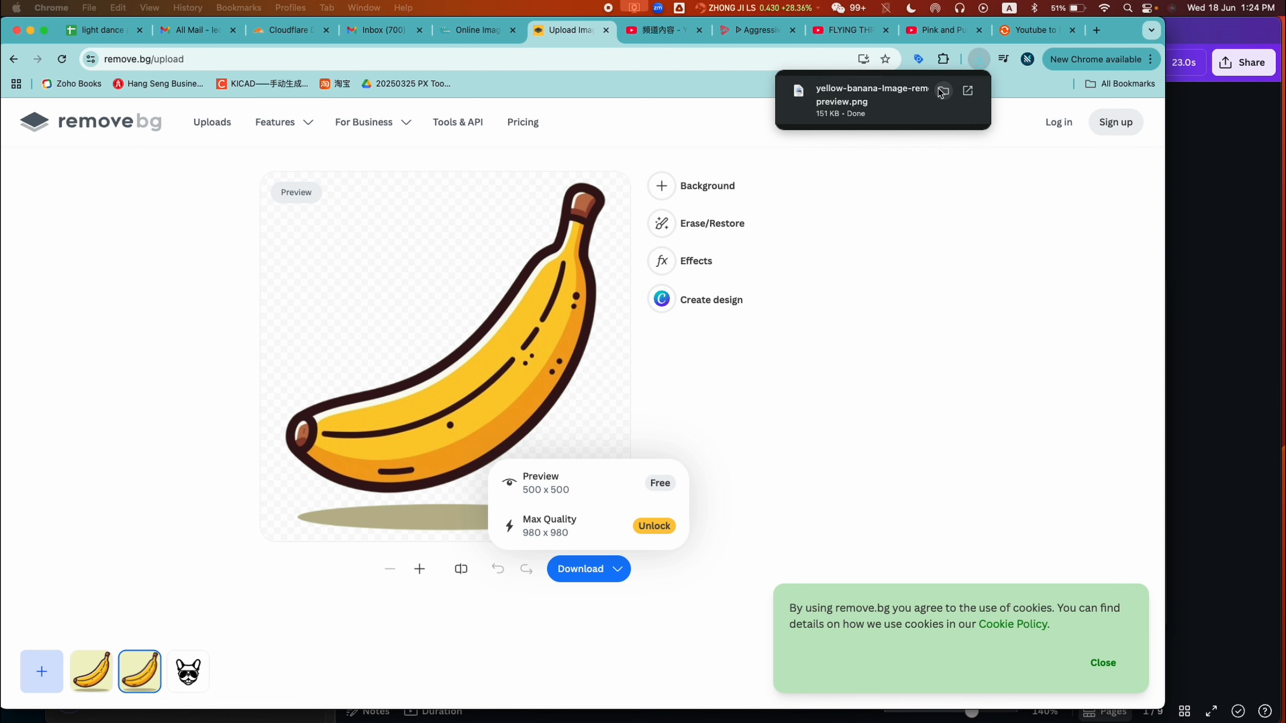
# - Switch to Canva and set the blank blue first page's background to white
pyautogui.click(1204, 303)
pyautogui.click(752, 100)
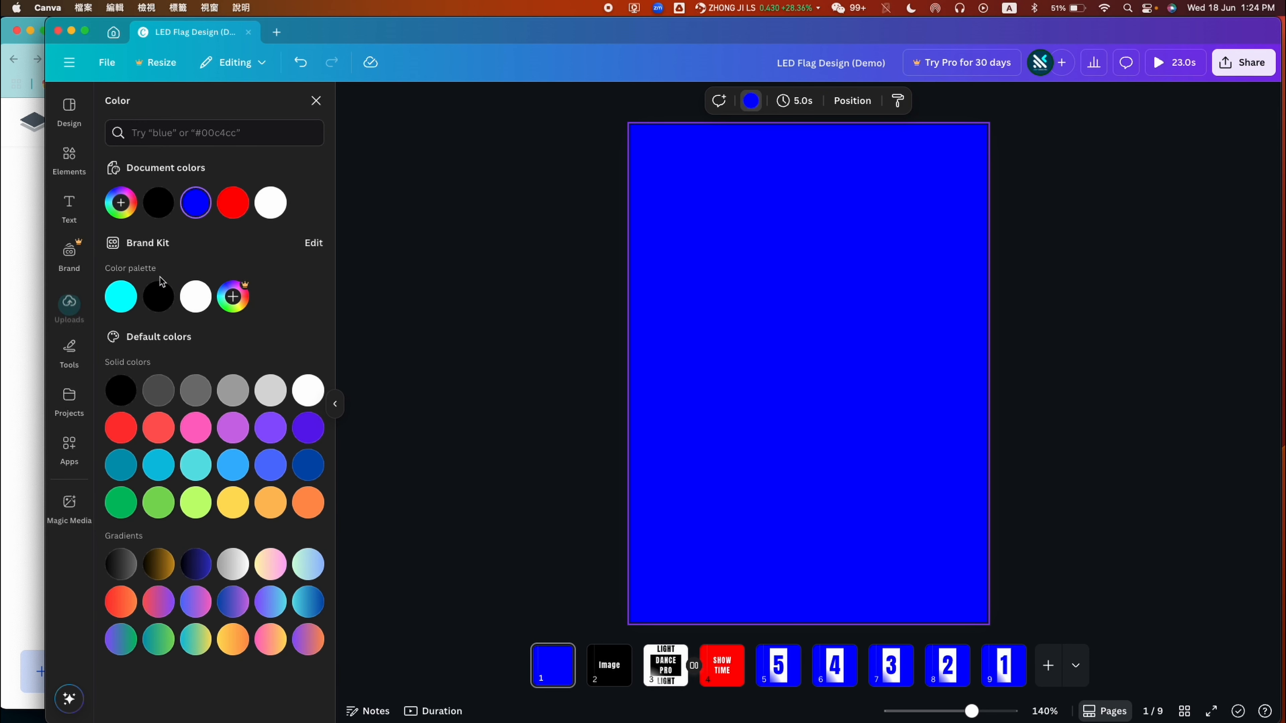
pyautogui.click(195, 297)
# - Place the uploaded dog cutout on the white page, enlarge it beyond the page's width and center it
pyautogui.click(69, 302)
pyautogui.click(179, 252)
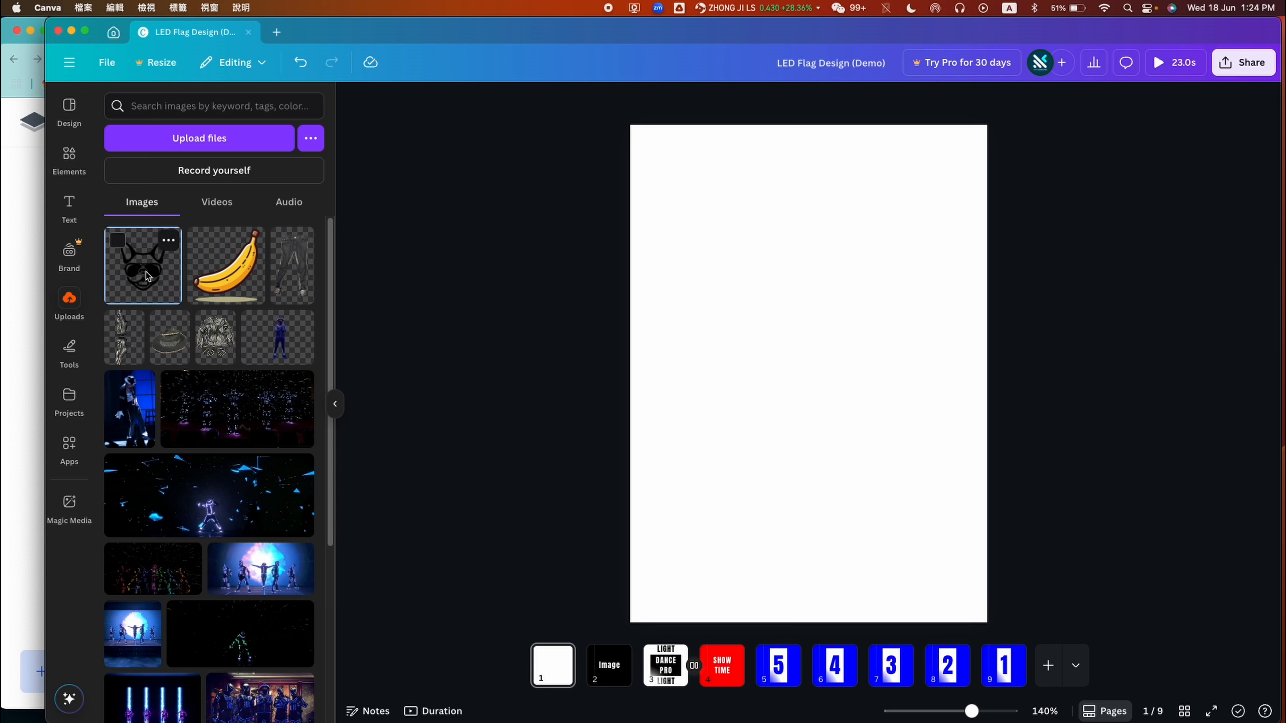
pyautogui.moveTo(848, 436); pyautogui.dragTo(767, 227)
pyautogui.moveTo(830, 325); pyautogui.dragTo(1060, 557)
pyautogui.moveTo(894, 394); pyautogui.dragTo(853, 432)
# - Duplicate the dog page and invert the colors of the dog image on the copy
pyautogui.click(574, 533)
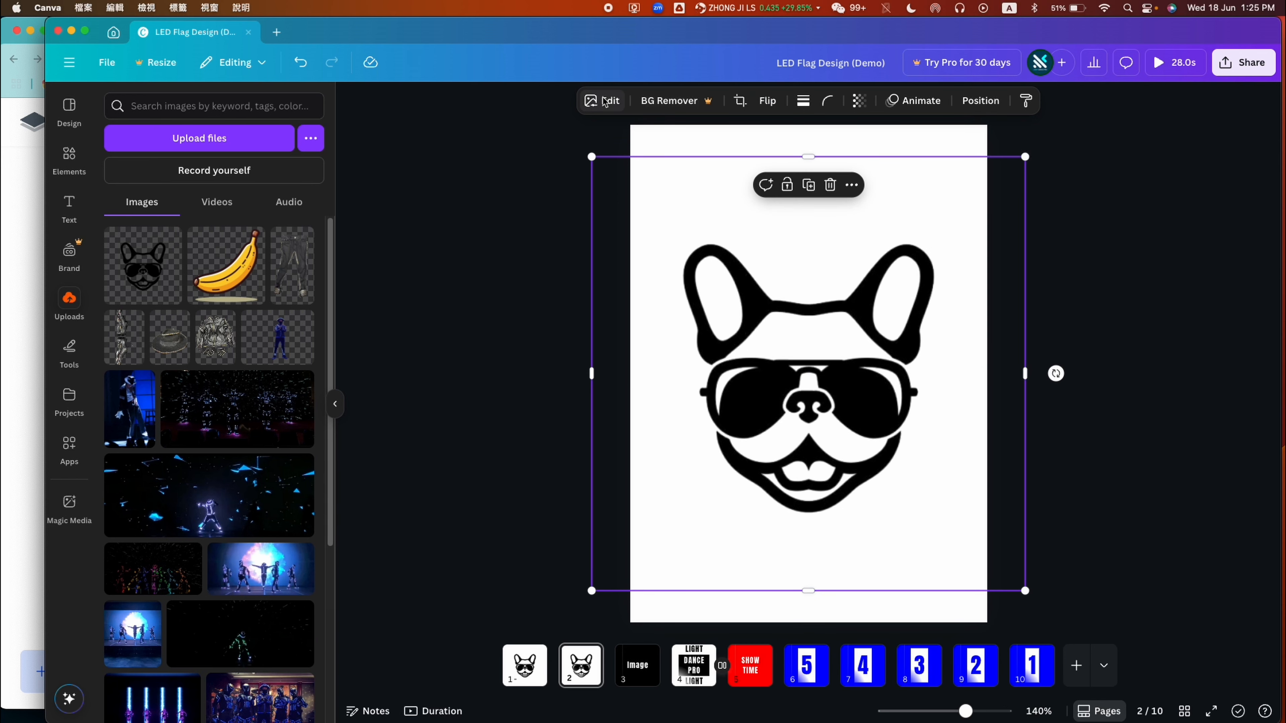
pyautogui.click(605, 102)
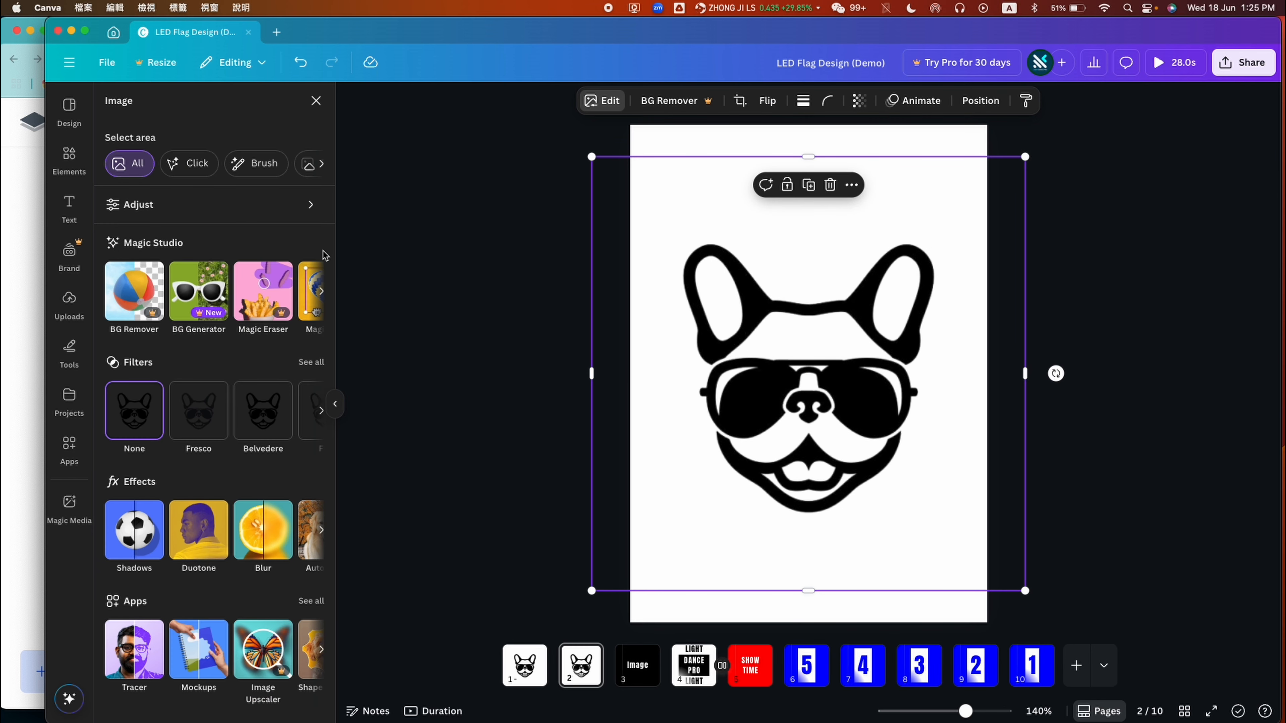
pyautogui.click(275, 216)
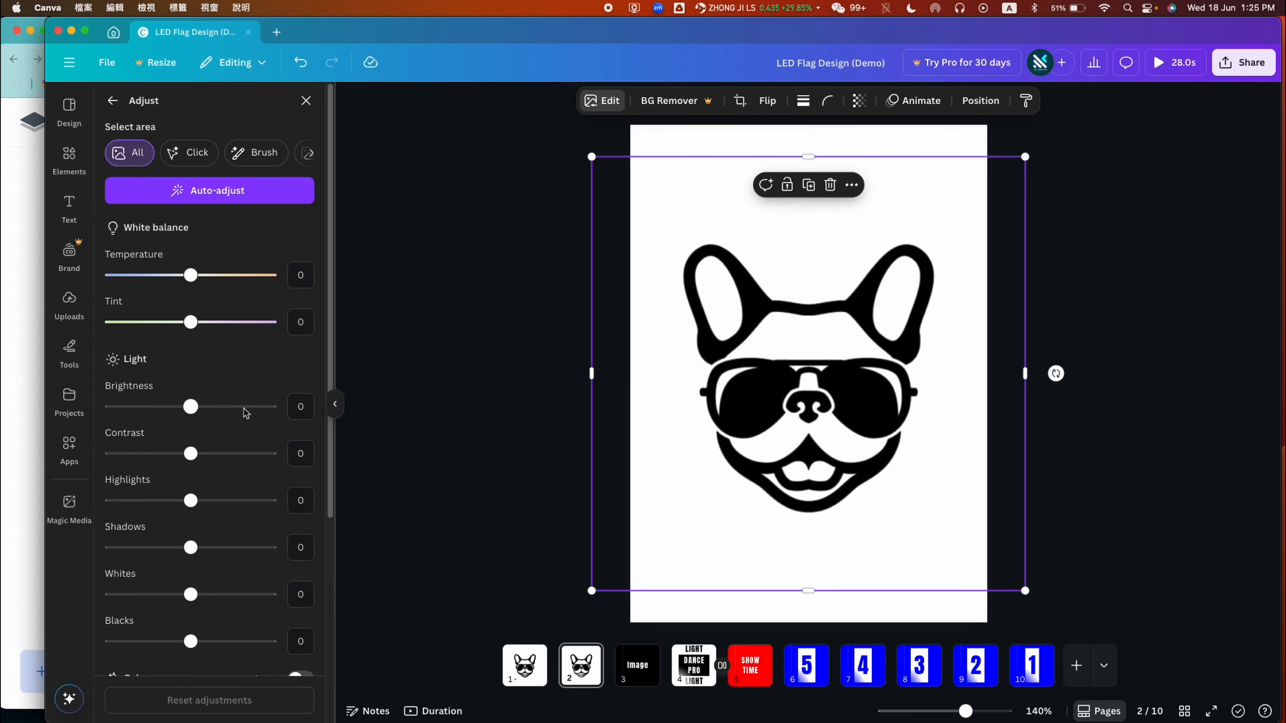
pyautogui.scroll(-6, 244, 413)
pyautogui.click(303, 380)
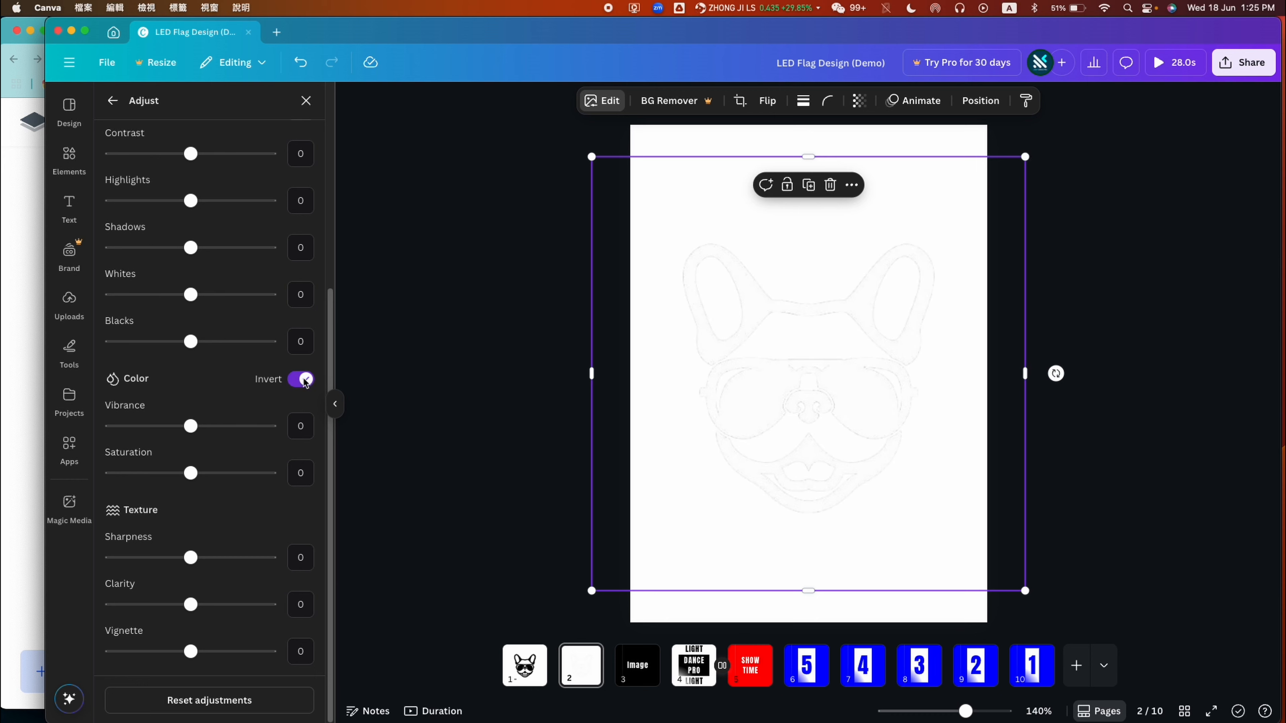
# - Set the background of the page with the inverted dog to black
pyautogui.click(711, 151)
pyautogui.click(713, 101)
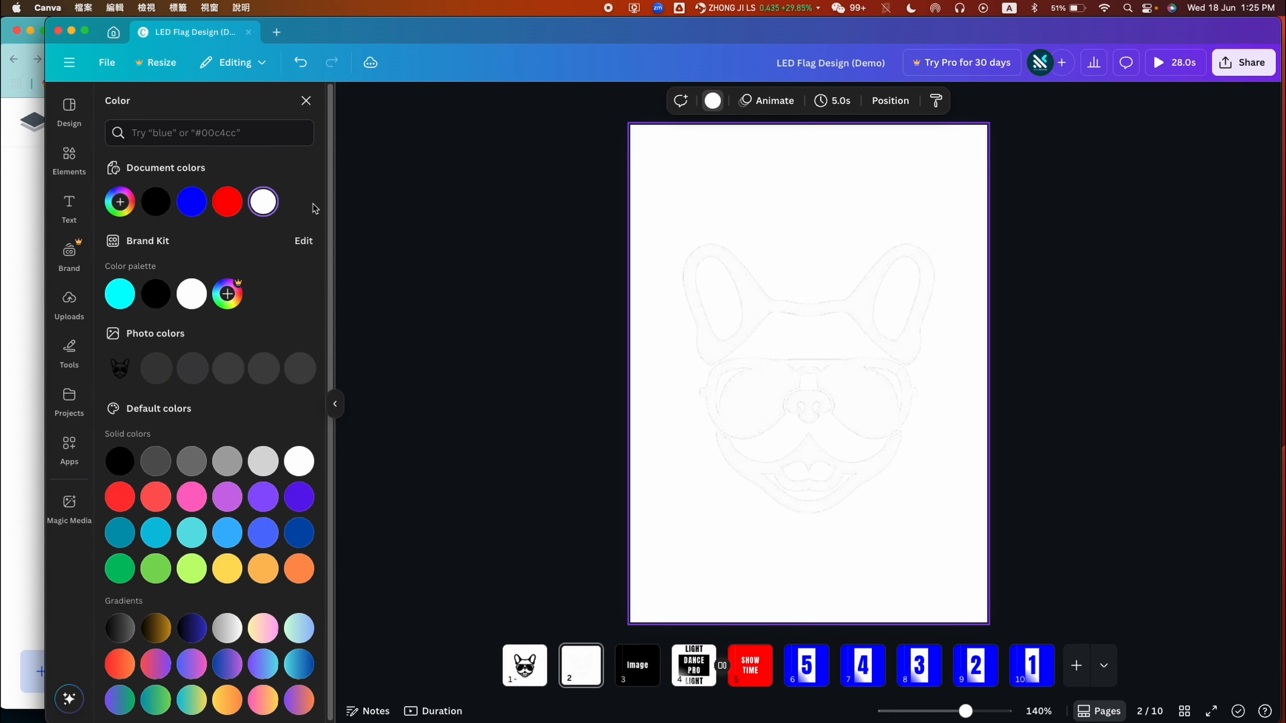
pyautogui.click(155, 198)
pyautogui.click(445, 474)
# - Duplicate the white banana page and set the copy's background to black
pyautogui.click(511, 656)
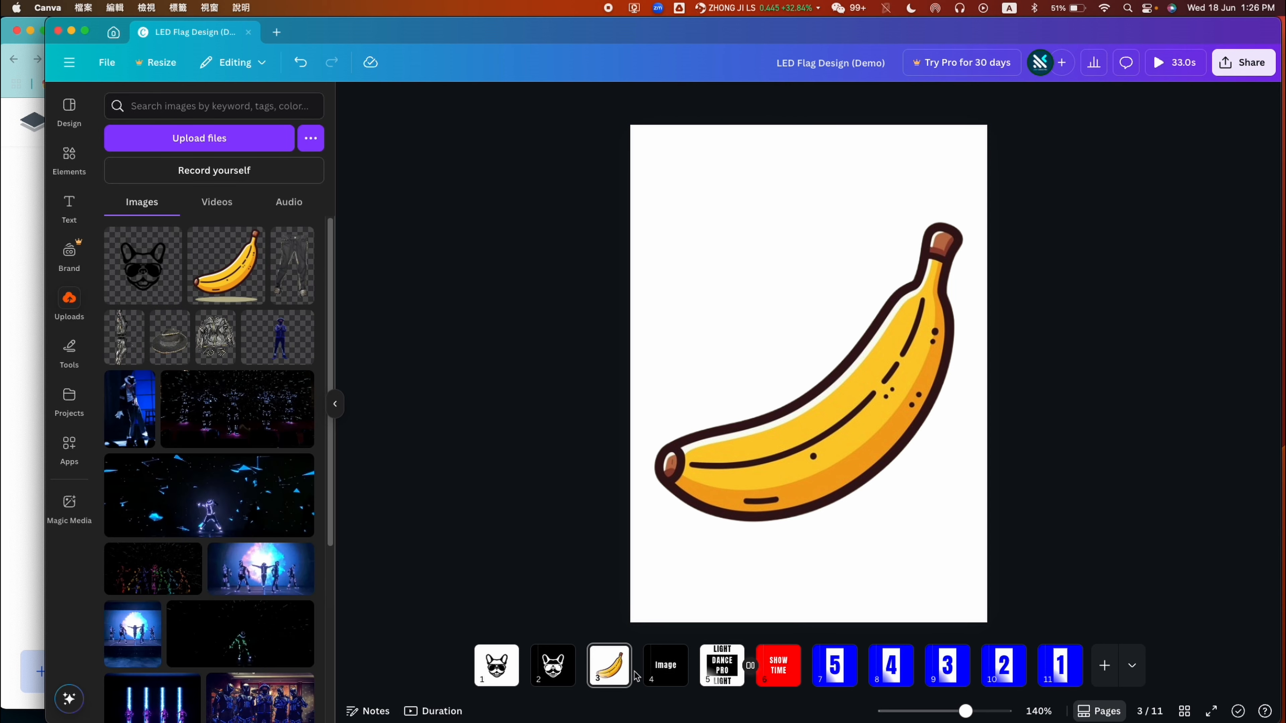
pyautogui.click(621, 657)
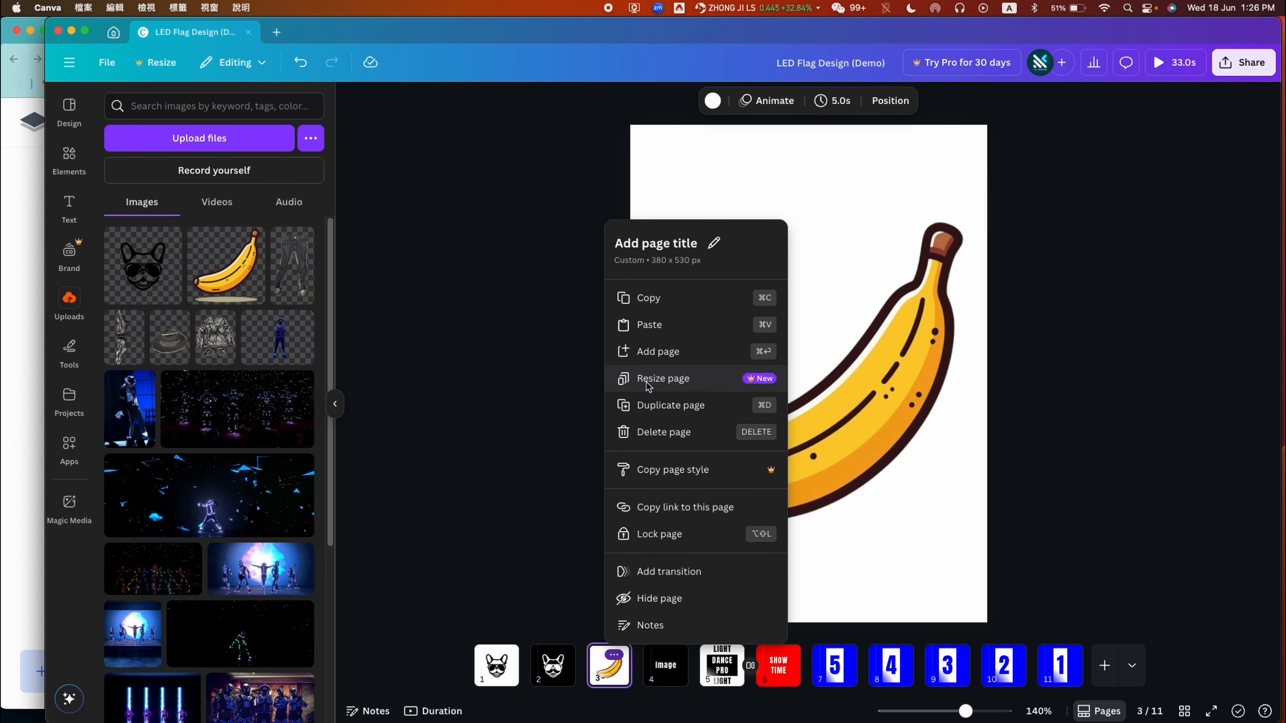
pyautogui.click(639, 405)
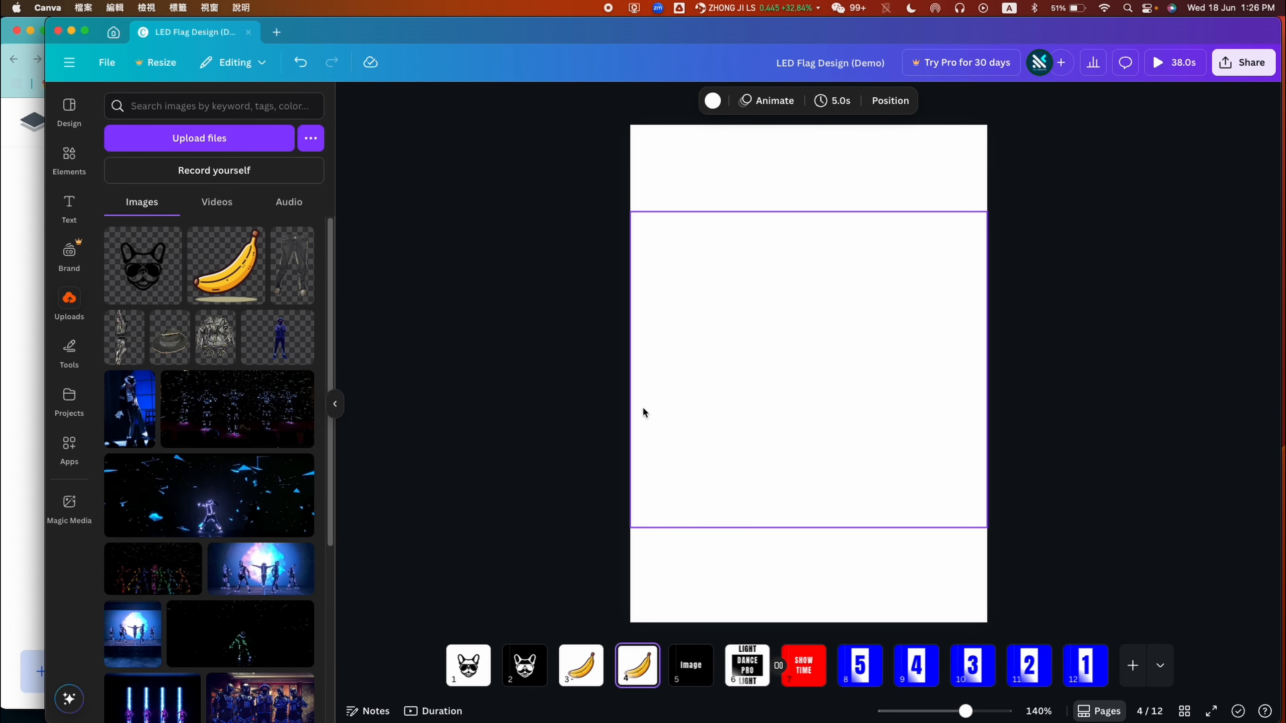
pyautogui.click(643, 163)
pyautogui.click(714, 101)
pyautogui.click(264, 368)
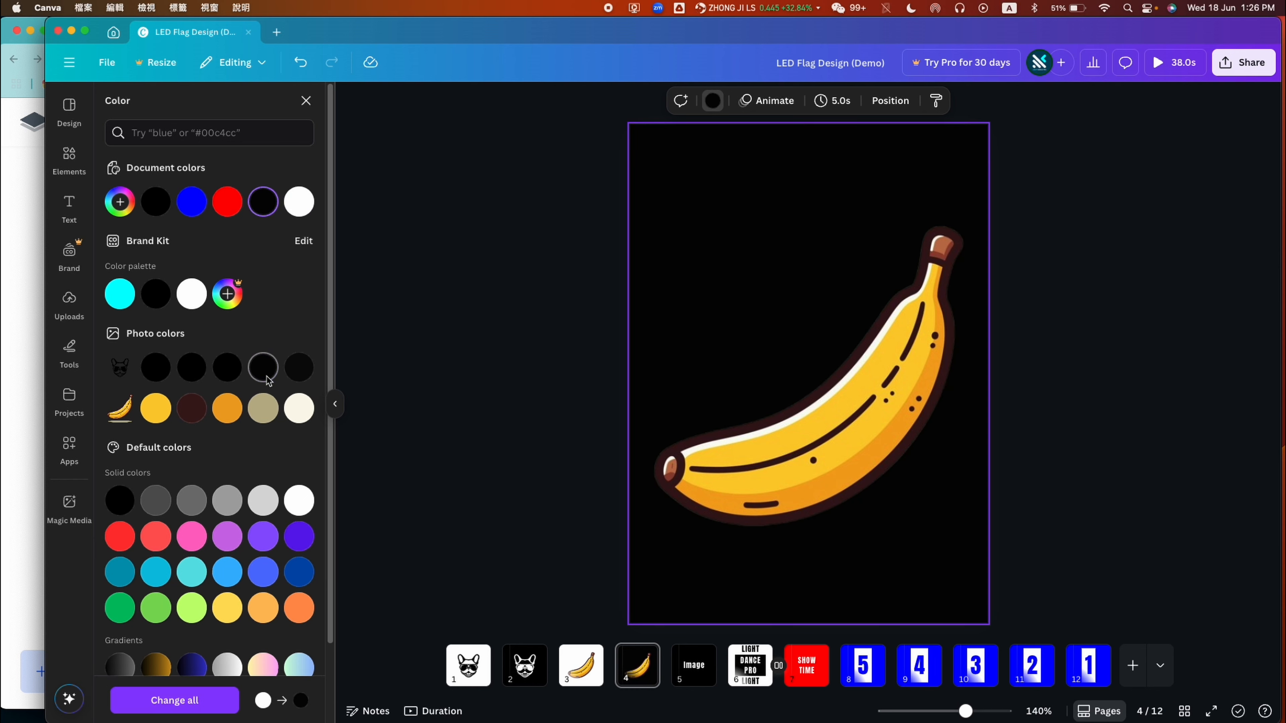
# - Open the design's download settings and choose PNG as the file type
pyautogui.click(1052, 217)
pyautogui.click(1234, 63)
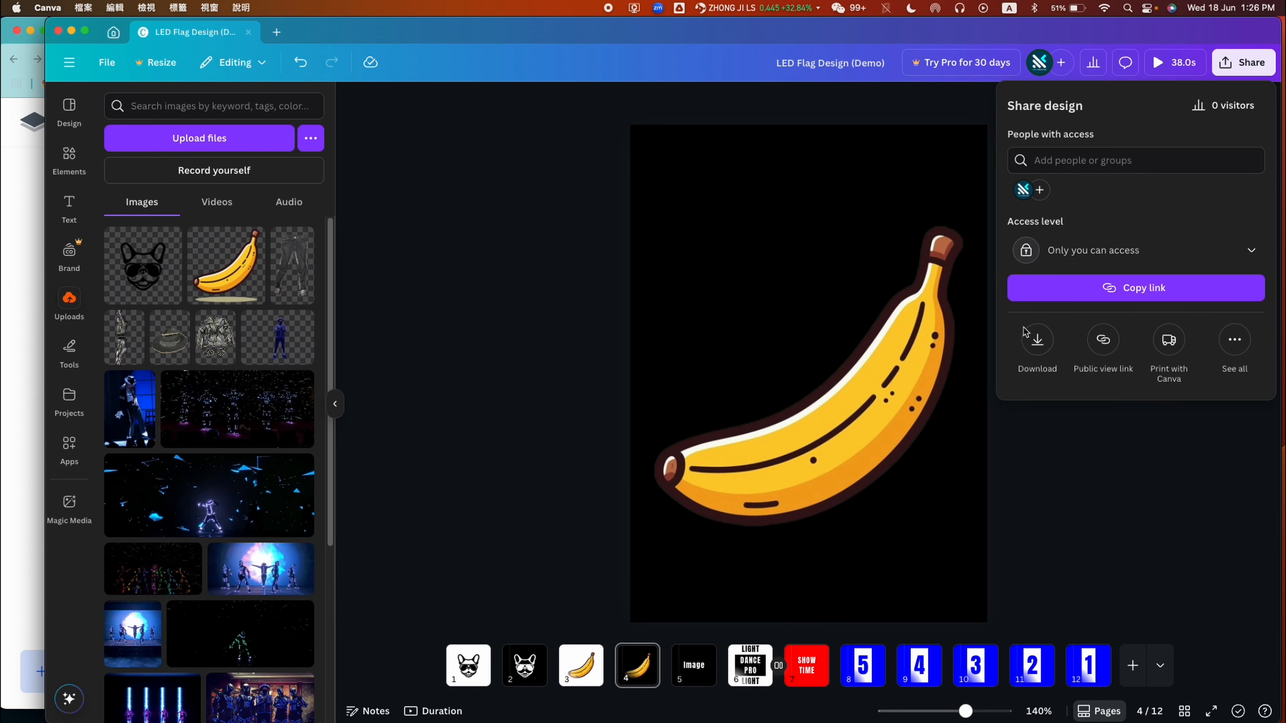
pyautogui.click(1036, 337)
pyautogui.click(1081, 157)
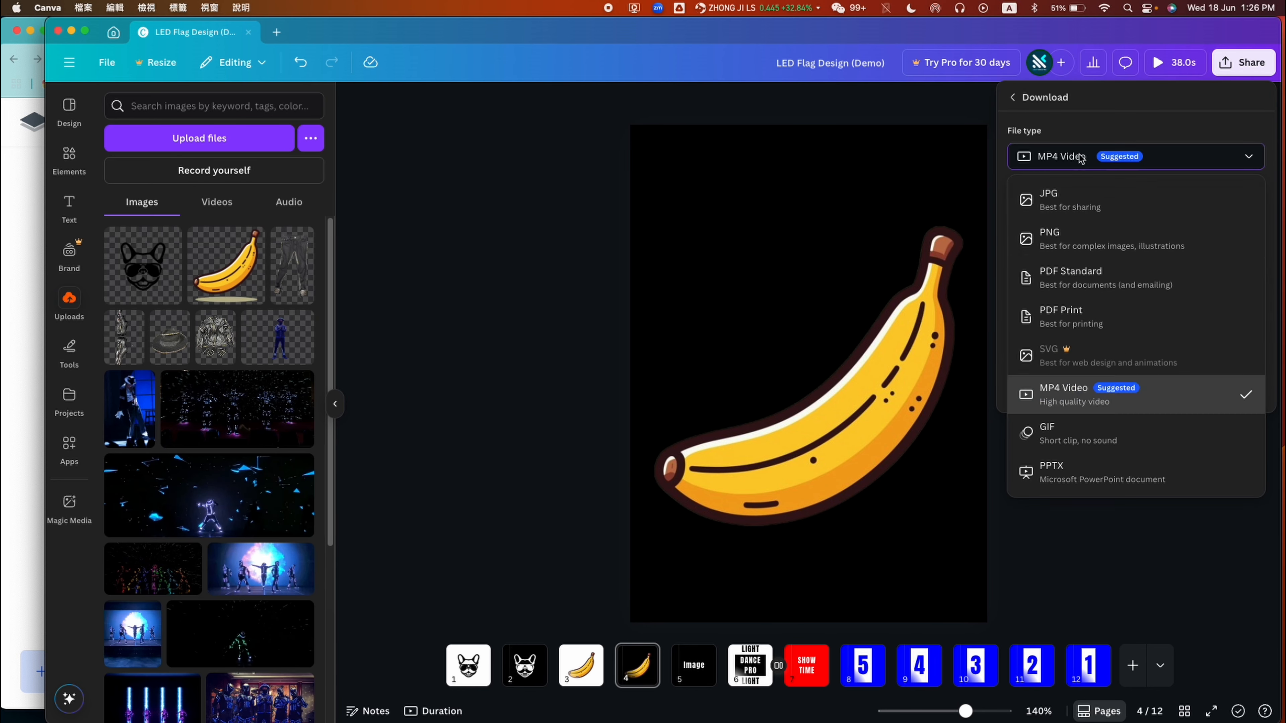
pyautogui.click(1068, 235)
# - Limit the PNG export to pages 1 to 4 and start the download
pyautogui.click(1081, 344)
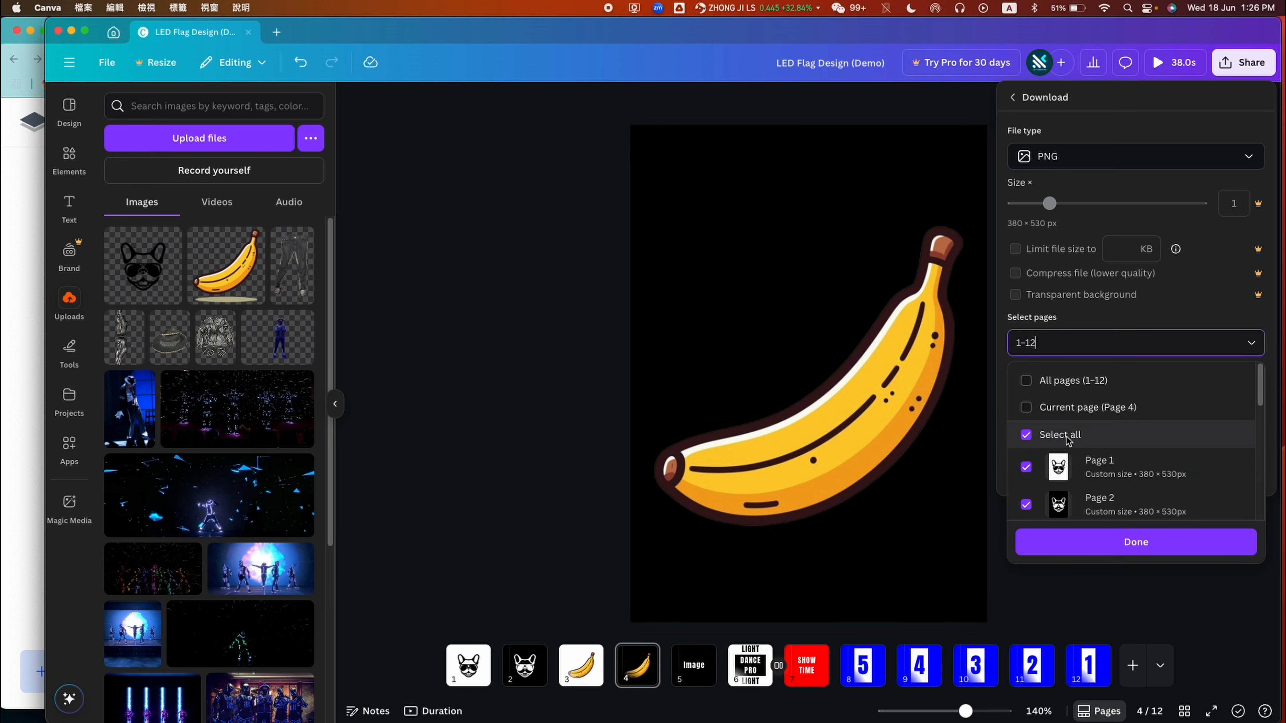
pyautogui.click(1070, 437)
pyautogui.click(1072, 465)
pyautogui.click(1077, 501)
pyautogui.moveTo(1260, 385); pyautogui.dragTo(1259, 405)
pyautogui.click(1147, 470)
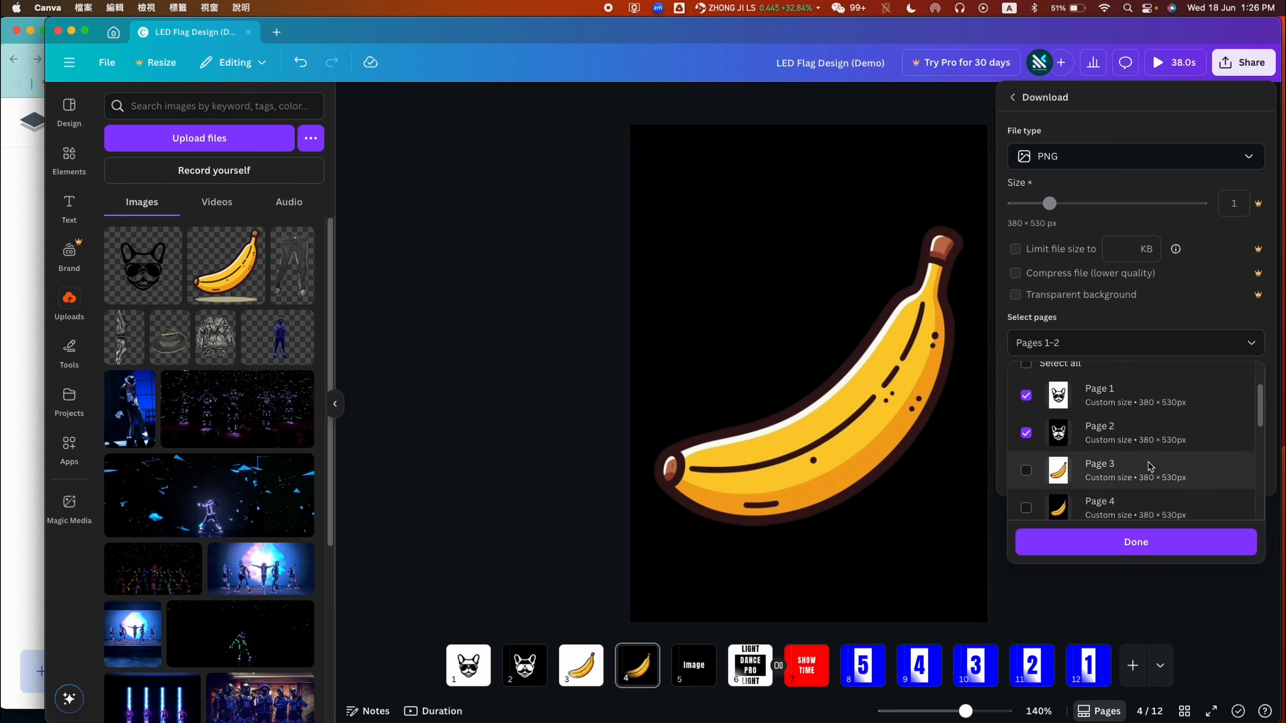
pyautogui.click(1144, 504)
pyautogui.click(1137, 542)
pyautogui.click(1083, 482)
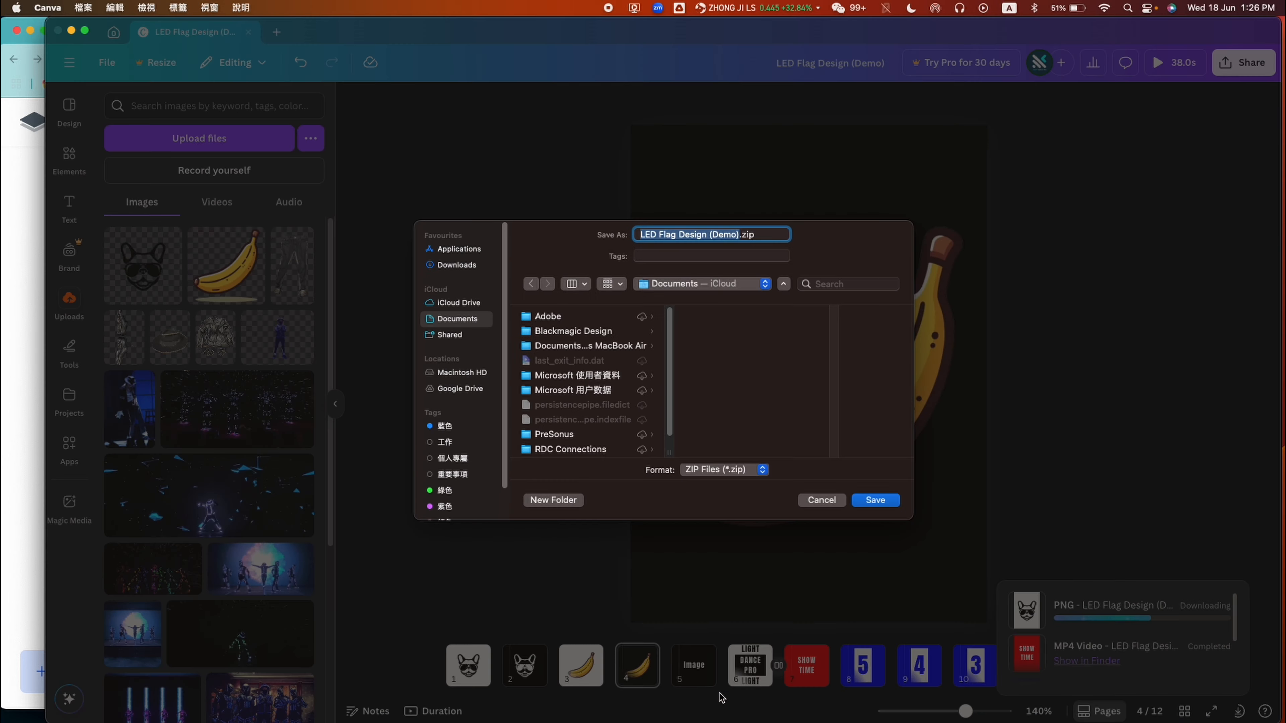
# - Save the exported images as Image-Ani-1.zip in the 05 LED Vision Flag Canva folder
pyautogui.write('-Ani-1')
pyautogui.click(639, 233)
pyautogui.write('Image')
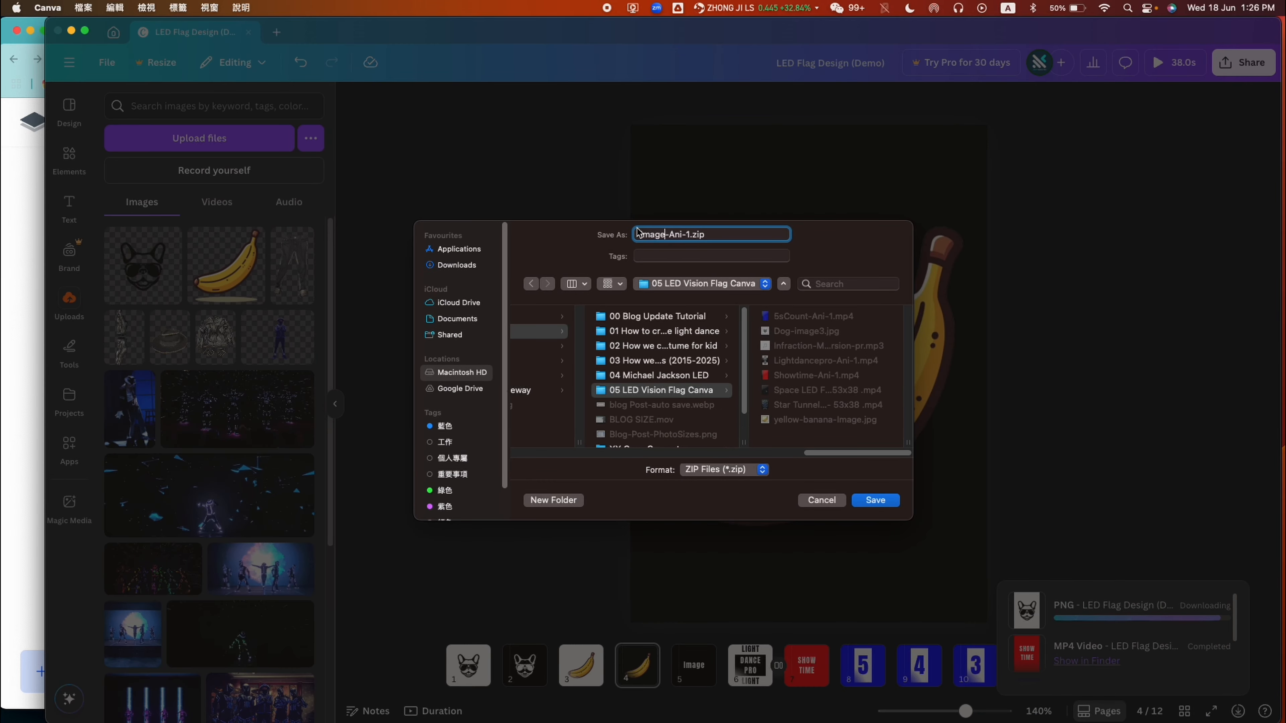
pyautogui.press('Return')
# - Switch to Finder and rename 4.png, basing its new name on [Image]3-banana
pyautogui.hotkey('ctrl', 'Up')
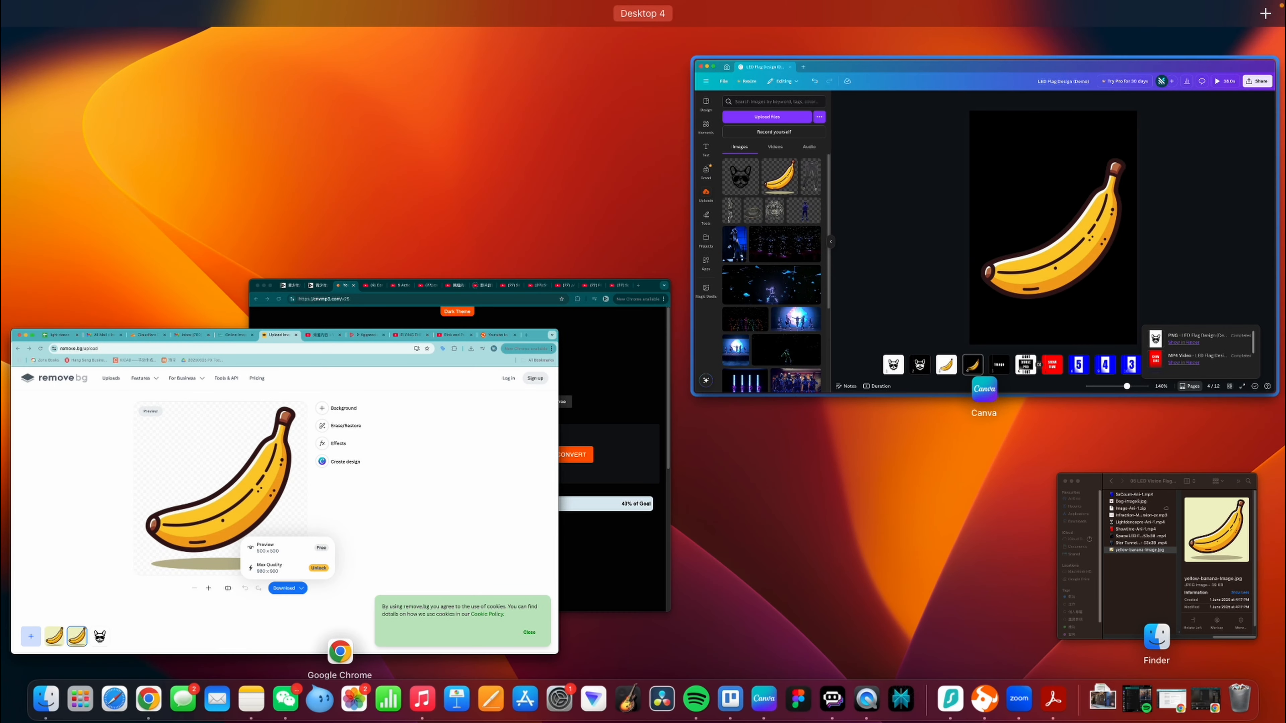
pyautogui.click(1155, 558)
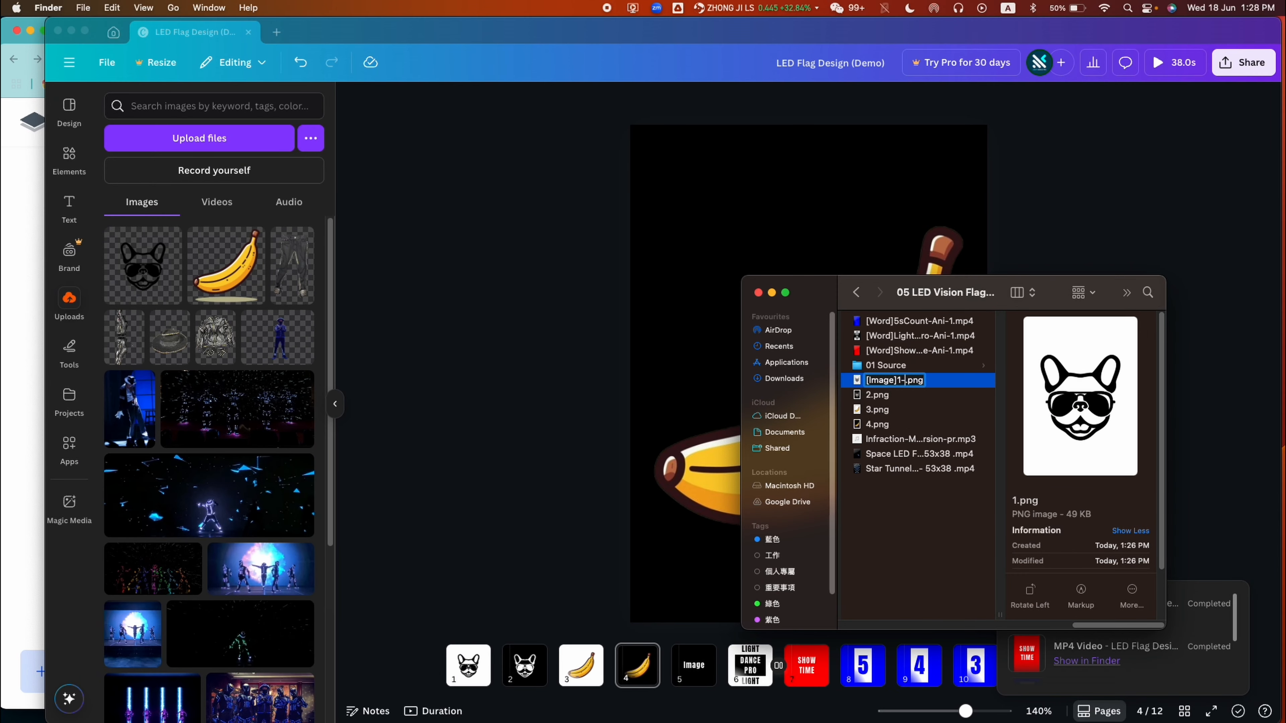
pyautogui.click(895, 421)
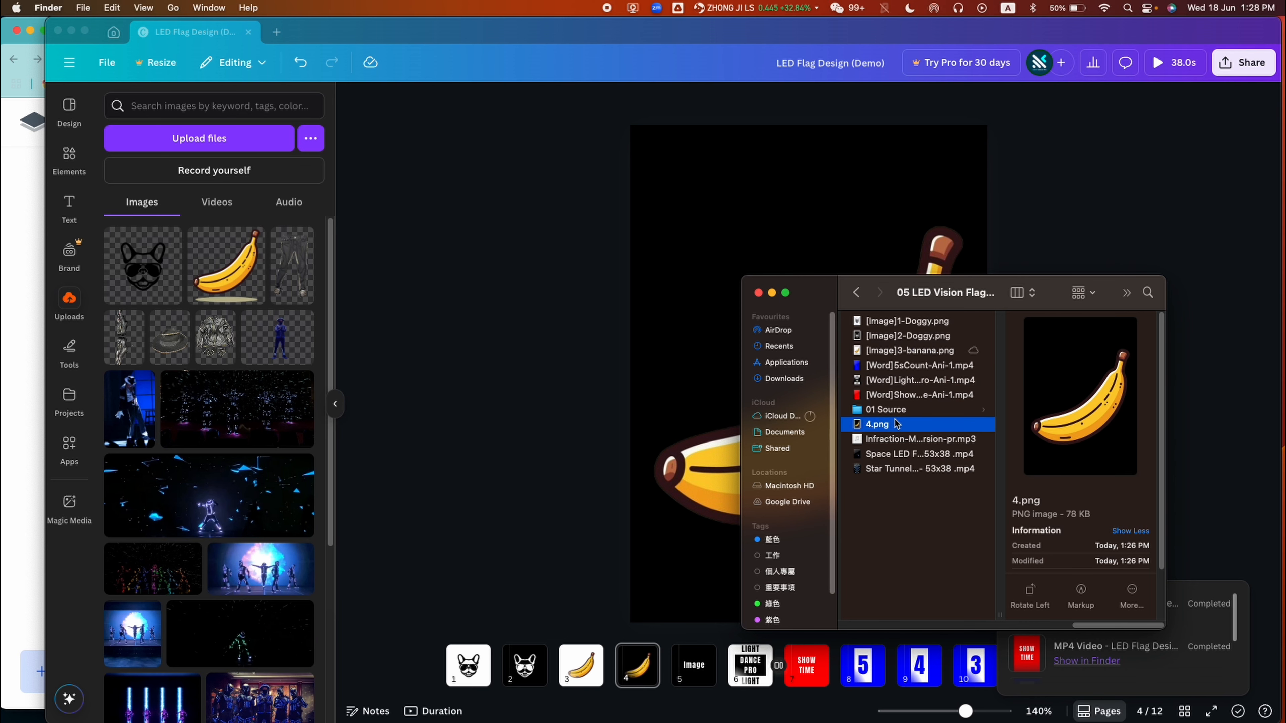
pyautogui.press('Return')
pyautogui.write('[Image]3-banana')
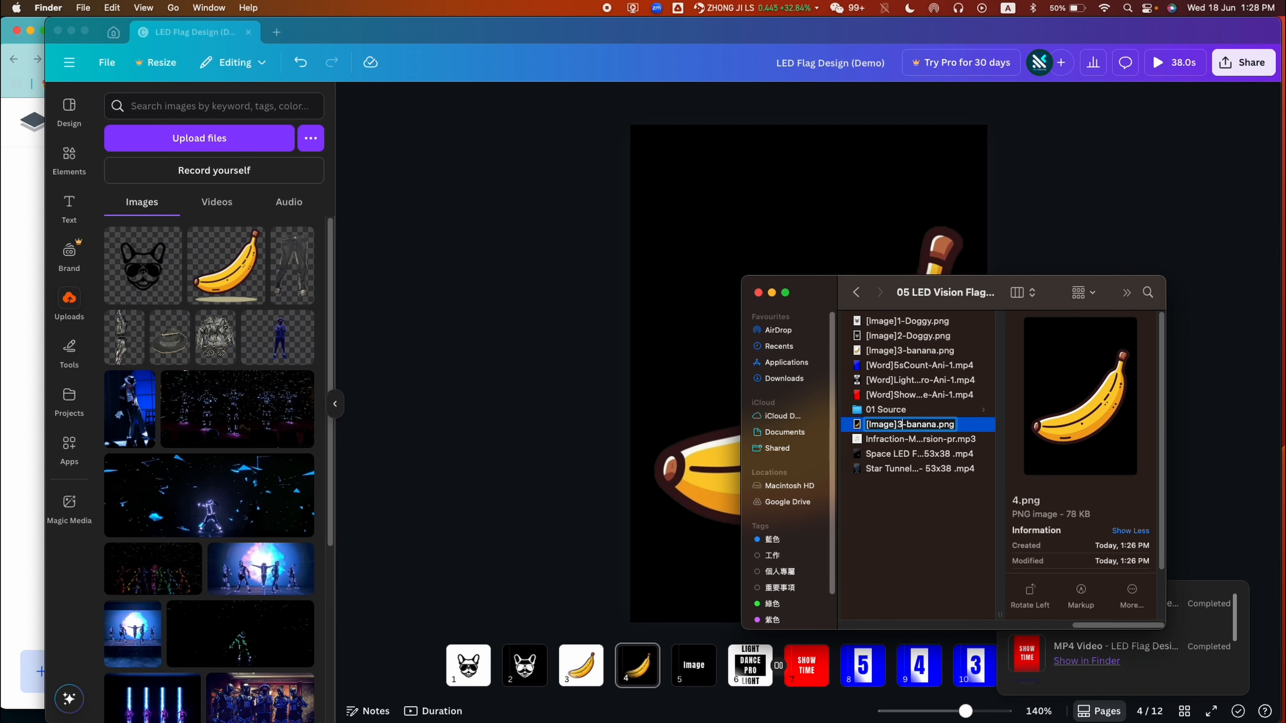
pyautogui.press('Return')
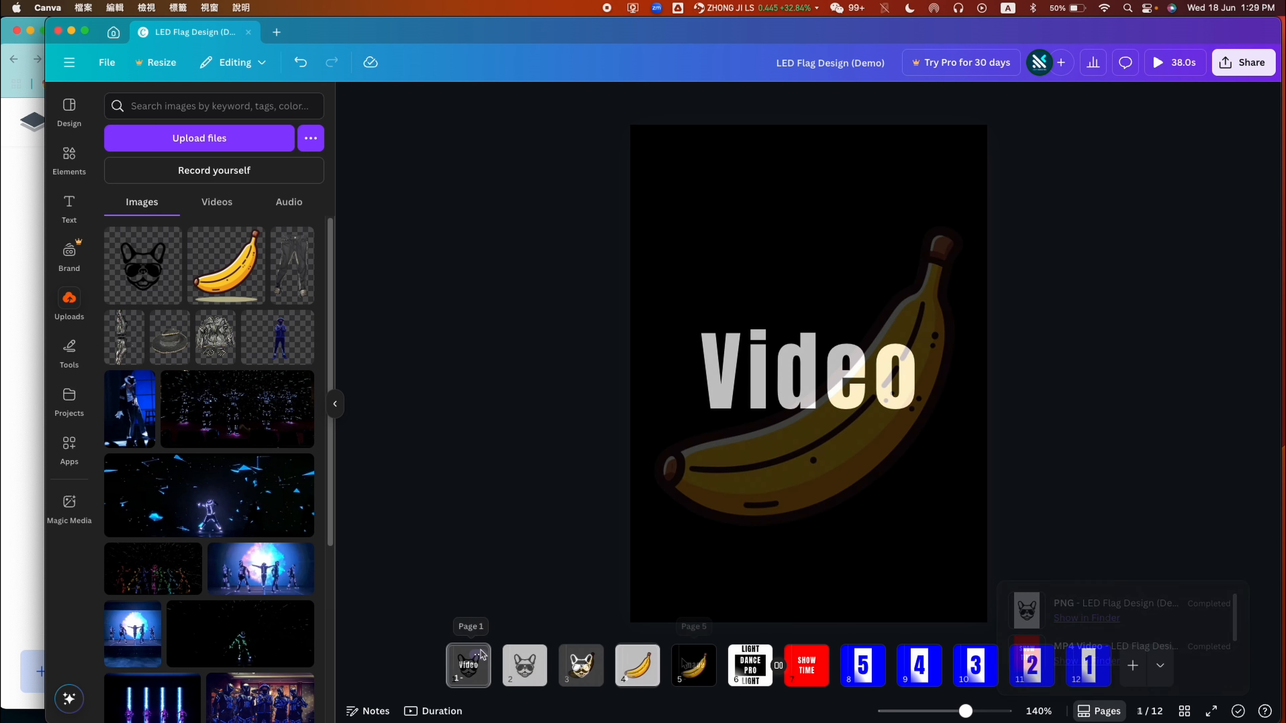
# - In Canva, duplicate the Video title page and delete the Video text from the copy
pyautogui.click(478, 655)
pyautogui.click(537, 409)
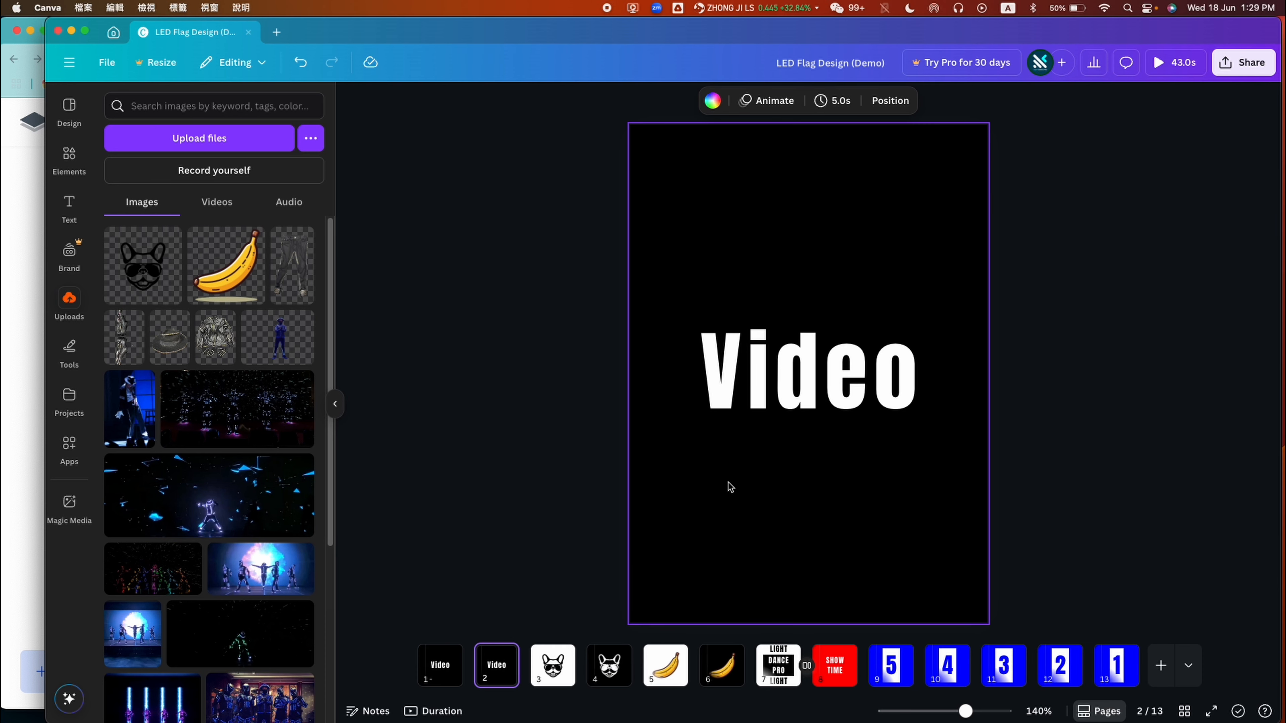
pyautogui.click(765, 405)
pyautogui.press('Delete')
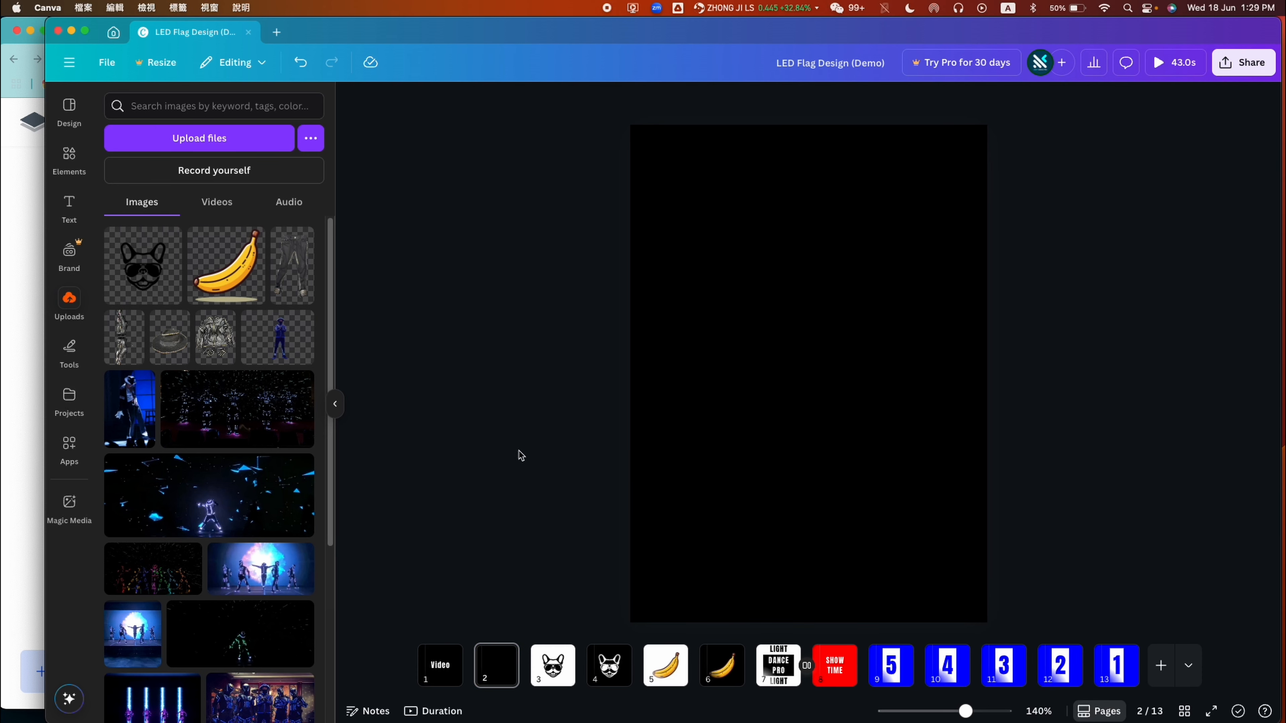
# - Switch to Chrome and look over the star warp video, the neon stars tunnel video and the cnvmp3.com converter page
pyautogui.click(30, 212)
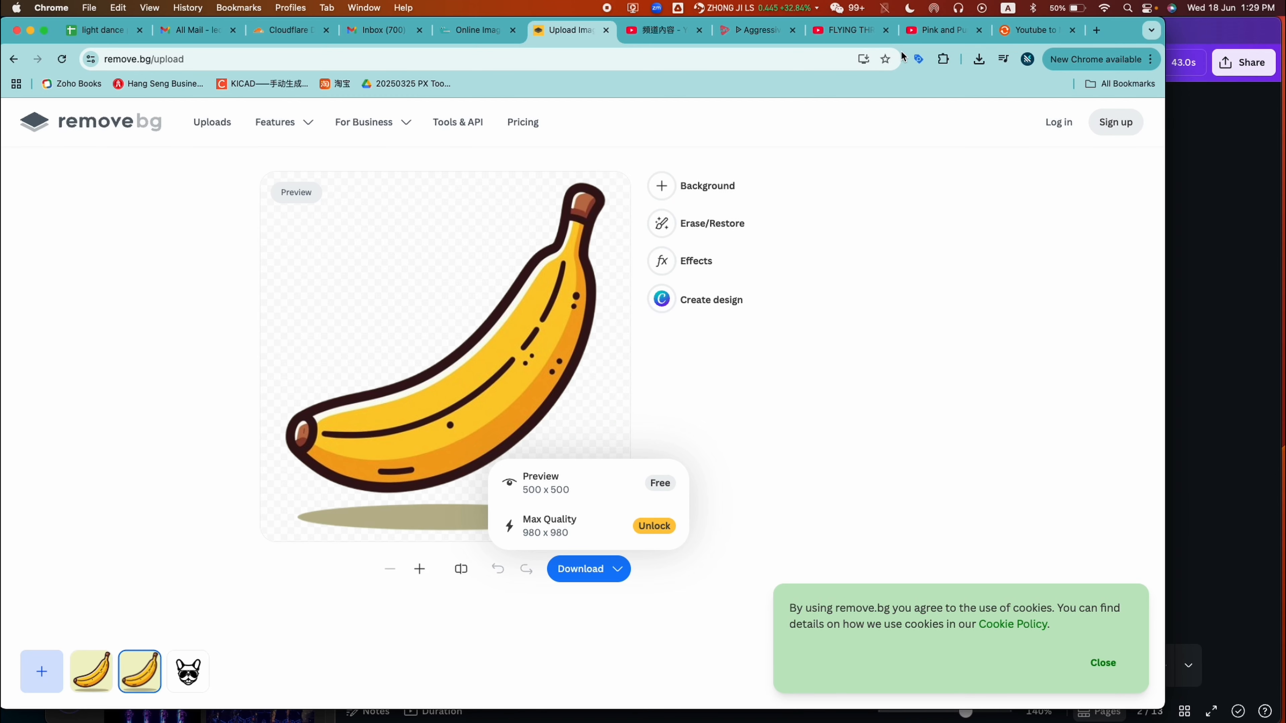
pyautogui.click(857, 36)
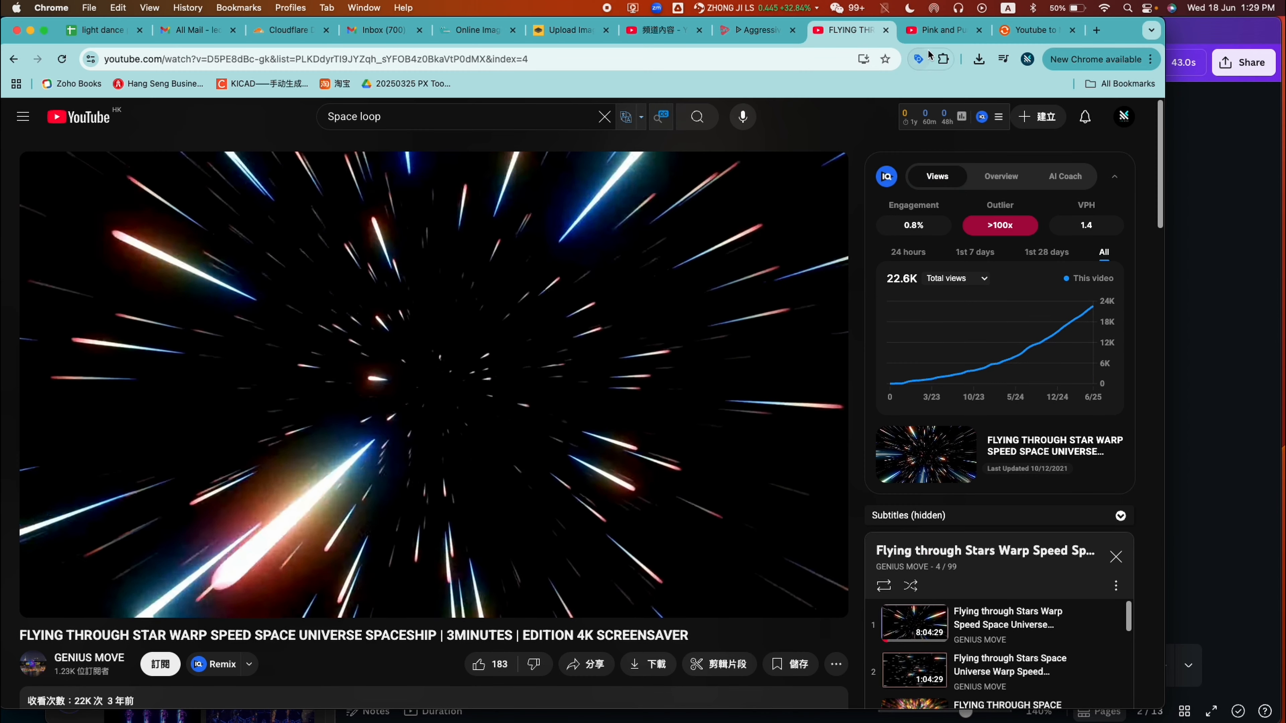
pyautogui.click(935, 31)
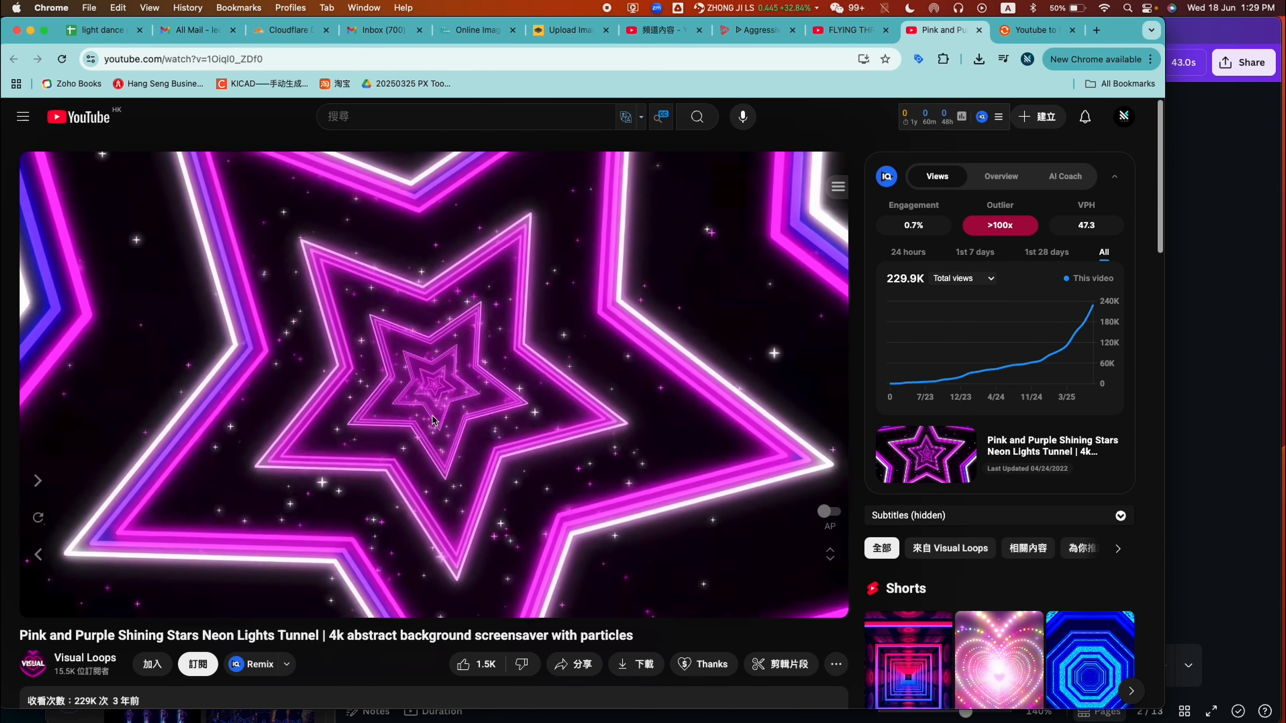
pyautogui.hotkey('ctrl', 'Tab')
pyautogui.click(186, 66)
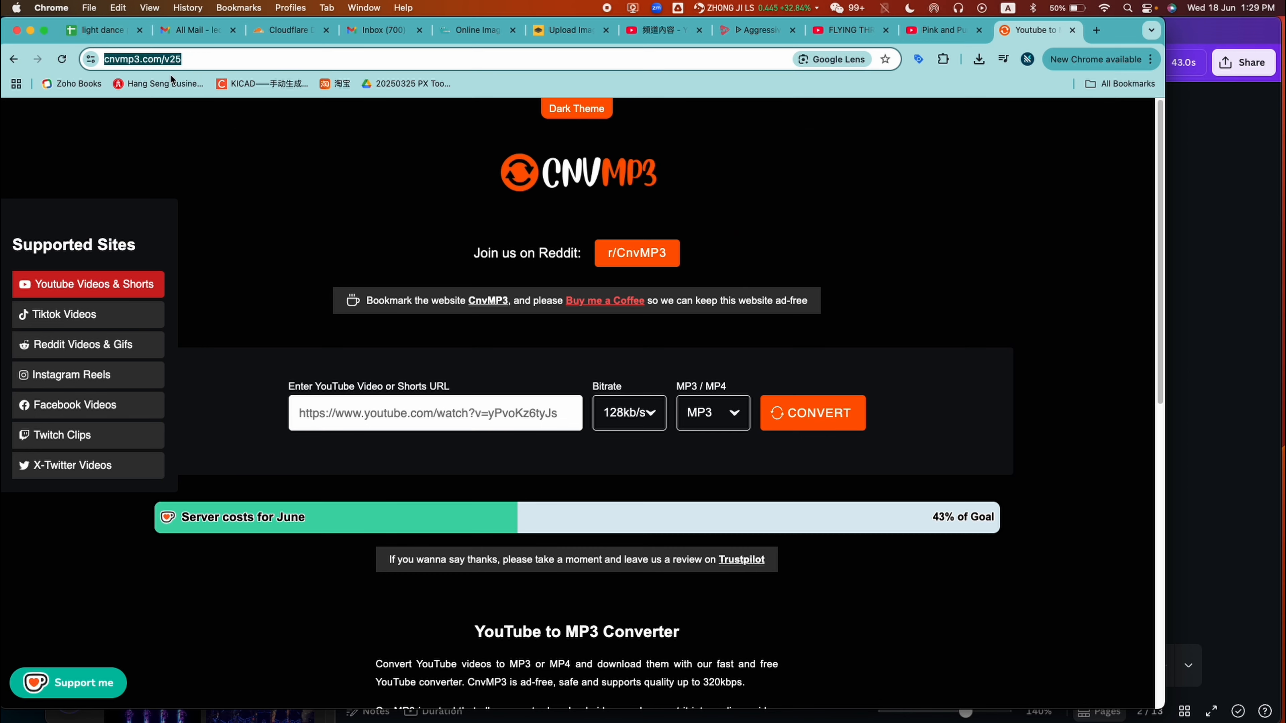
# - Copy the share link of the star warp space video on YouTube and paste it as the video URL in CnvMP3
pyautogui.hotkey('ctrl', 'shift', 'Tab')
pyautogui.hotkey('ctrl', 'shift', 'Tab')
pyautogui.click(586, 665)
pyautogui.click(697, 472)
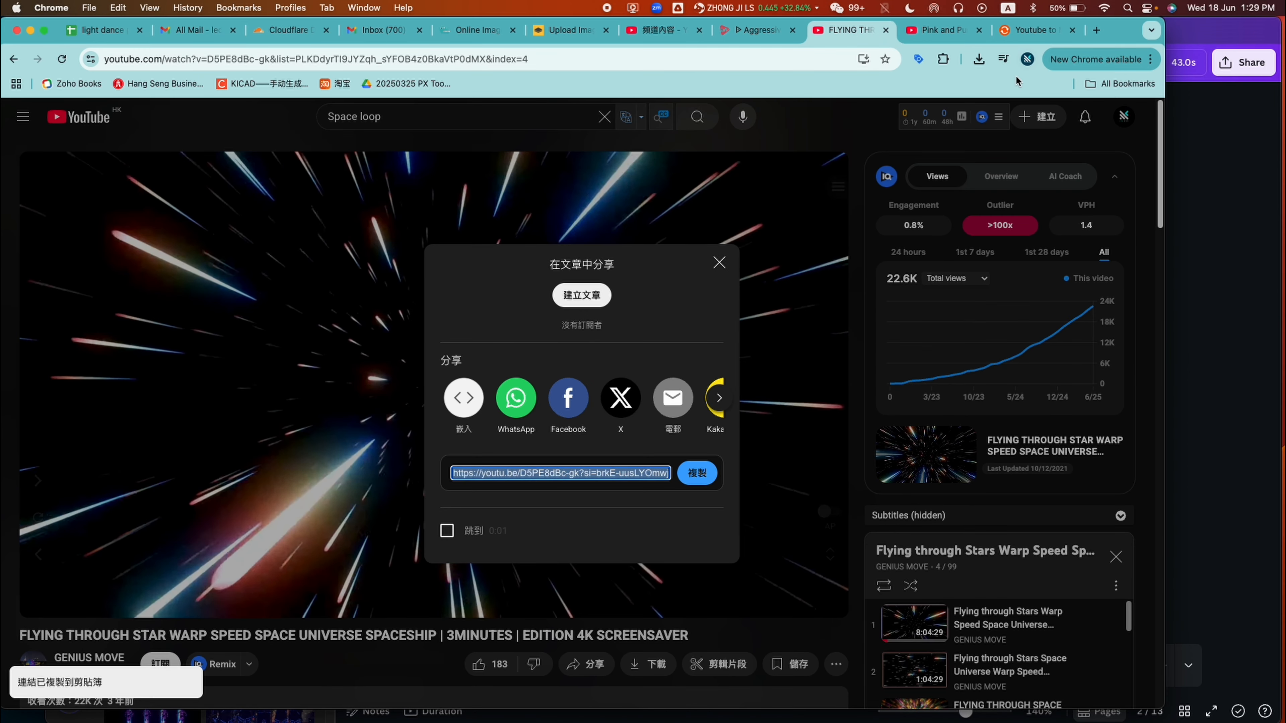
pyautogui.click(1033, 30)
pyautogui.press('super+v')
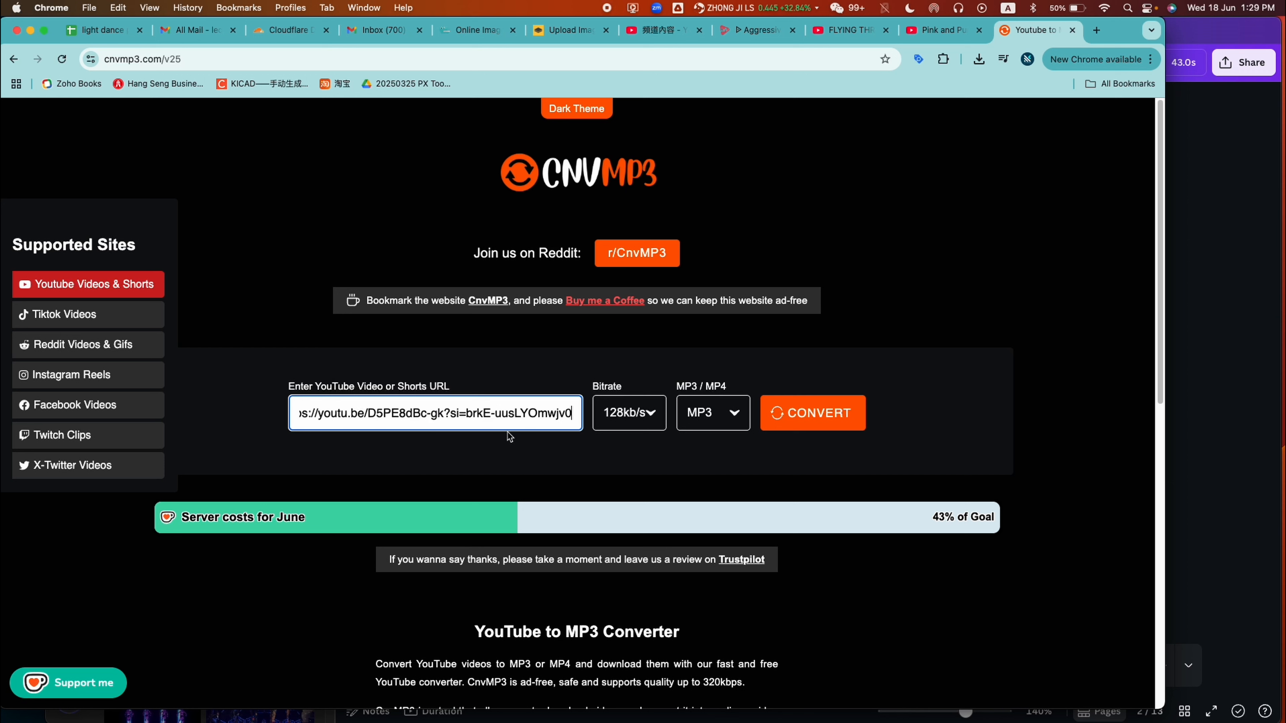
# - Set the video conversion to MP4 format at 1080p quality
pyautogui.click(713, 413)
pyautogui.click(726, 494)
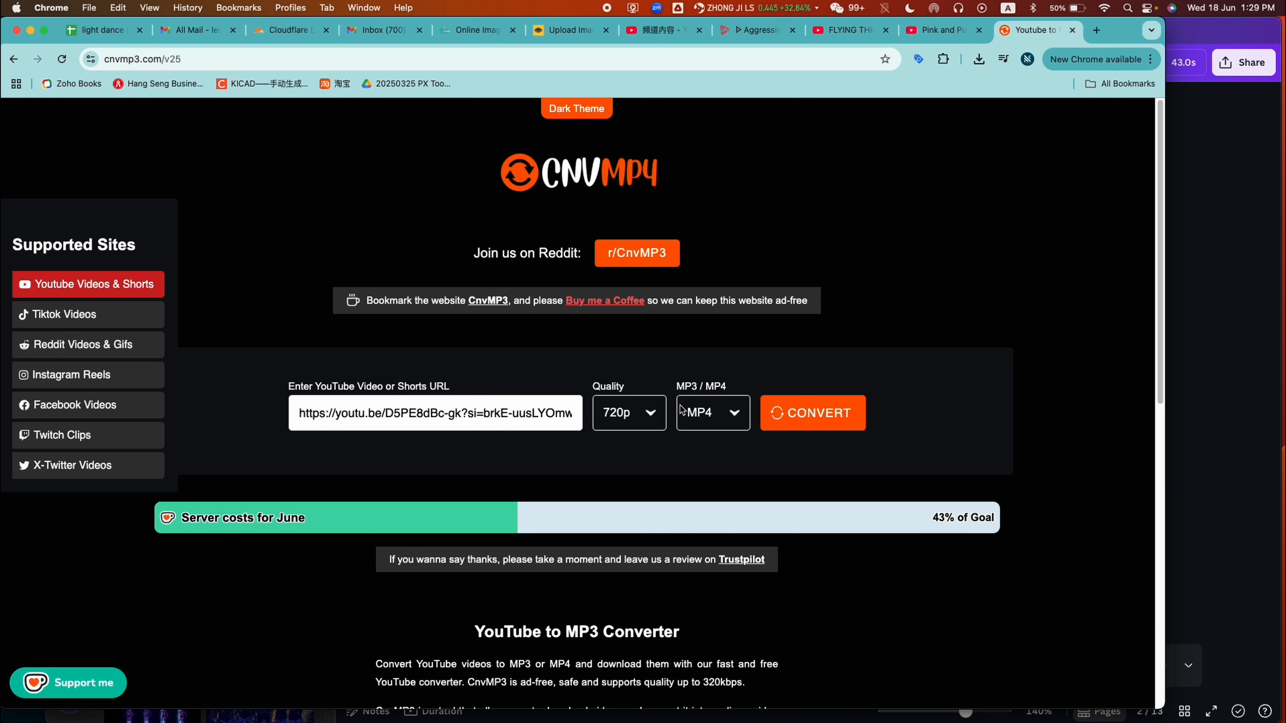
pyautogui.click(654, 414)
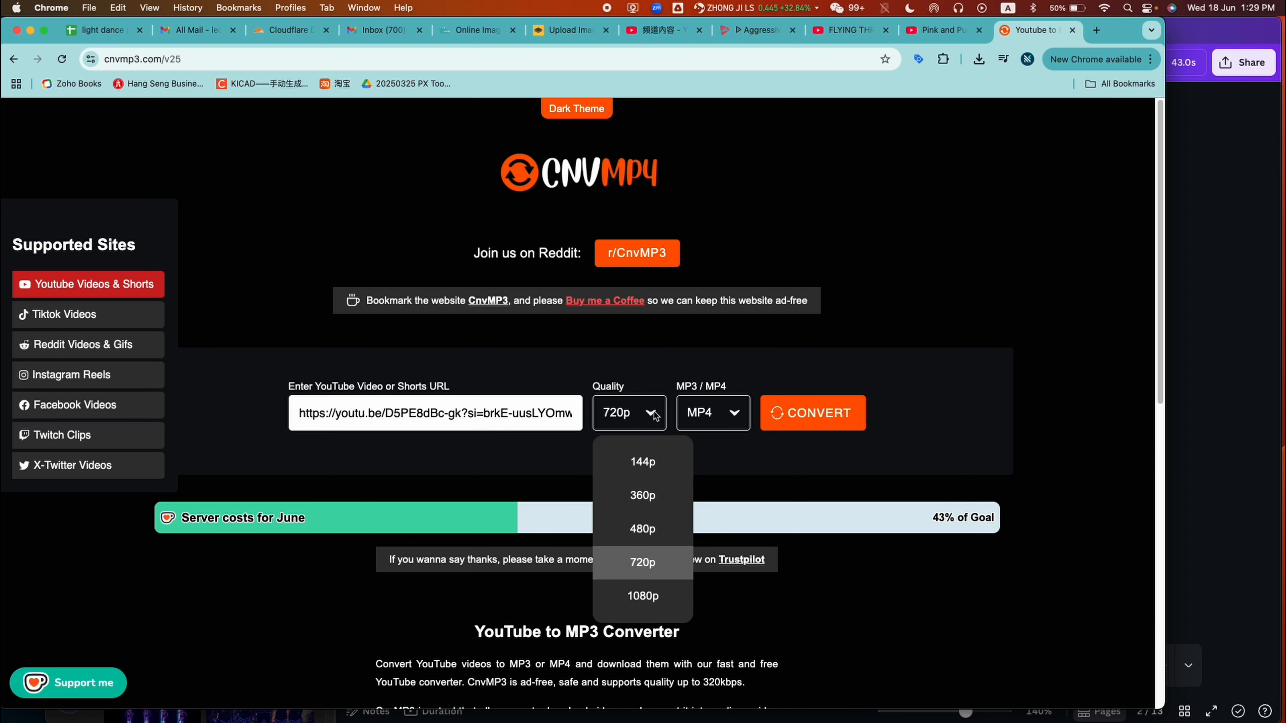
pyautogui.click(646, 603)
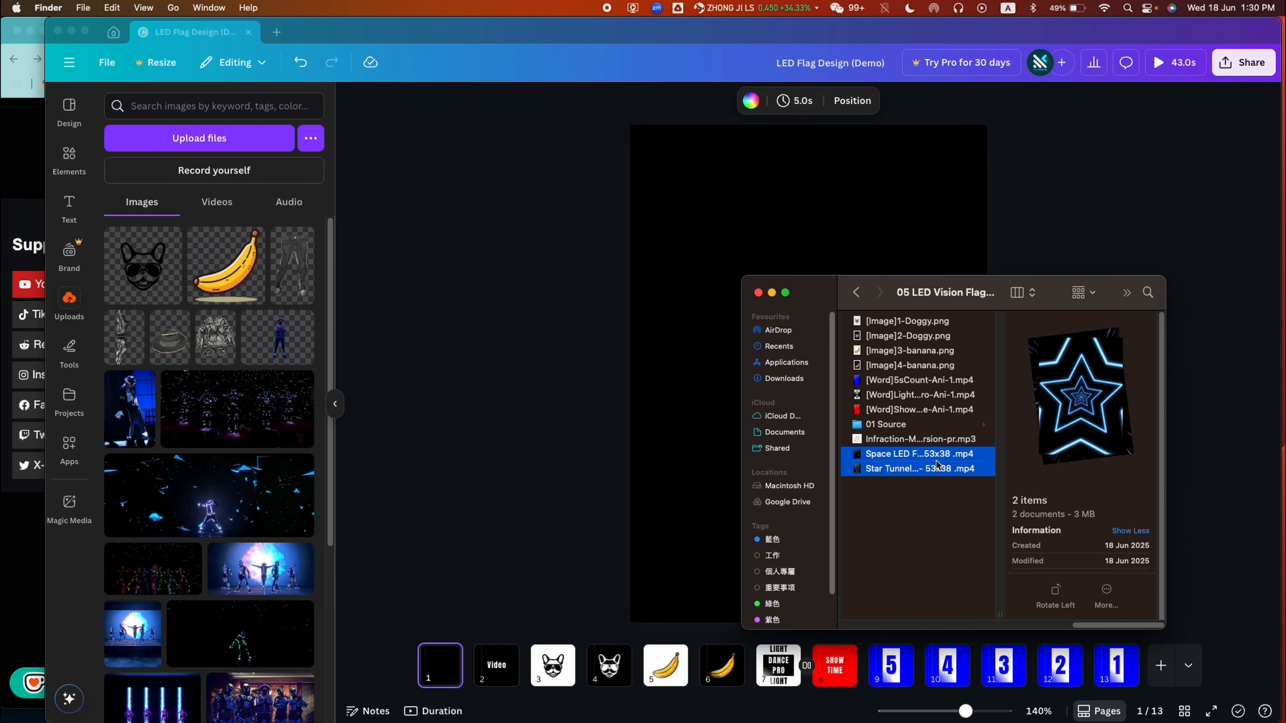
# - Upload the Space LED and Star Tunnel MP4 files to Canva and fill the blank first page with the star tunnel video
pyautogui.moveTo(937, 463); pyautogui.dragTo(203, 406)
pyautogui.click(126, 257)
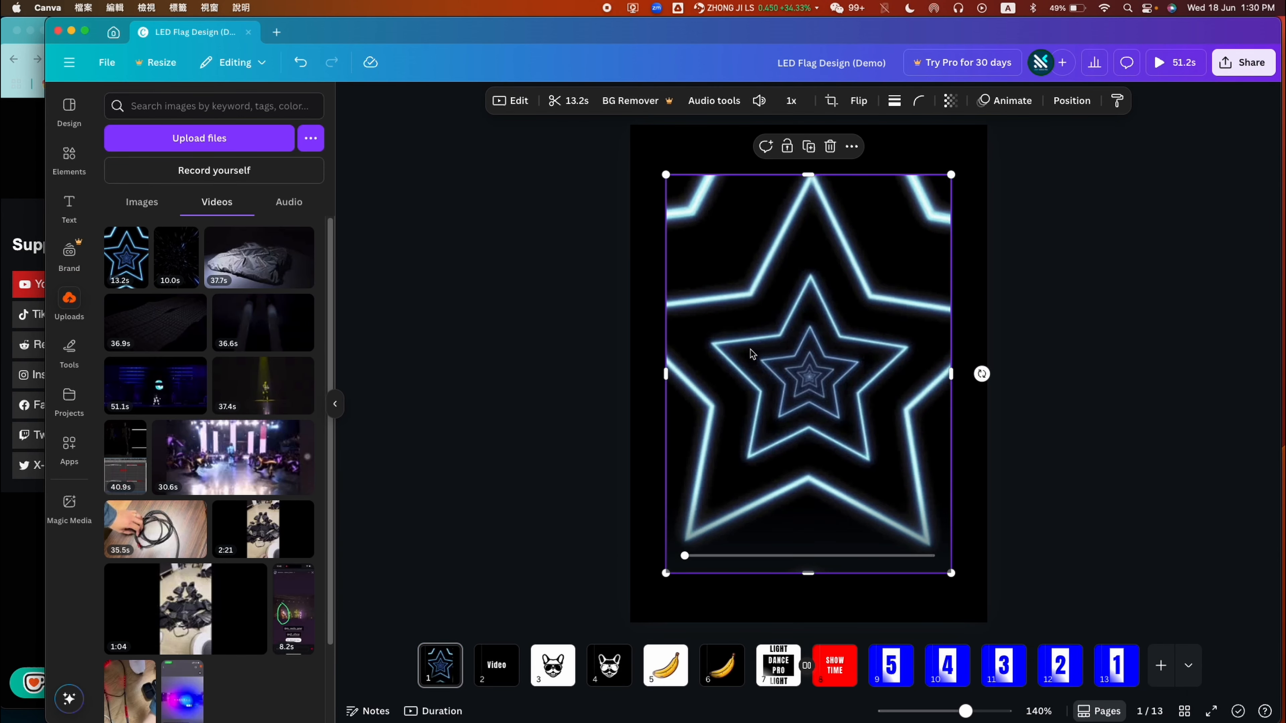
pyautogui.moveTo(807, 377); pyautogui.dragTo(770, 329)
pyautogui.moveTo(915, 524); pyautogui.dragTo(978, 633)
pyautogui.click(1068, 582)
pyautogui.click(931, 499)
# - Duplicate the star tunnel page and replace the copy's video with the 10-second space video, filling the page
pyautogui.rightClick(440, 665)
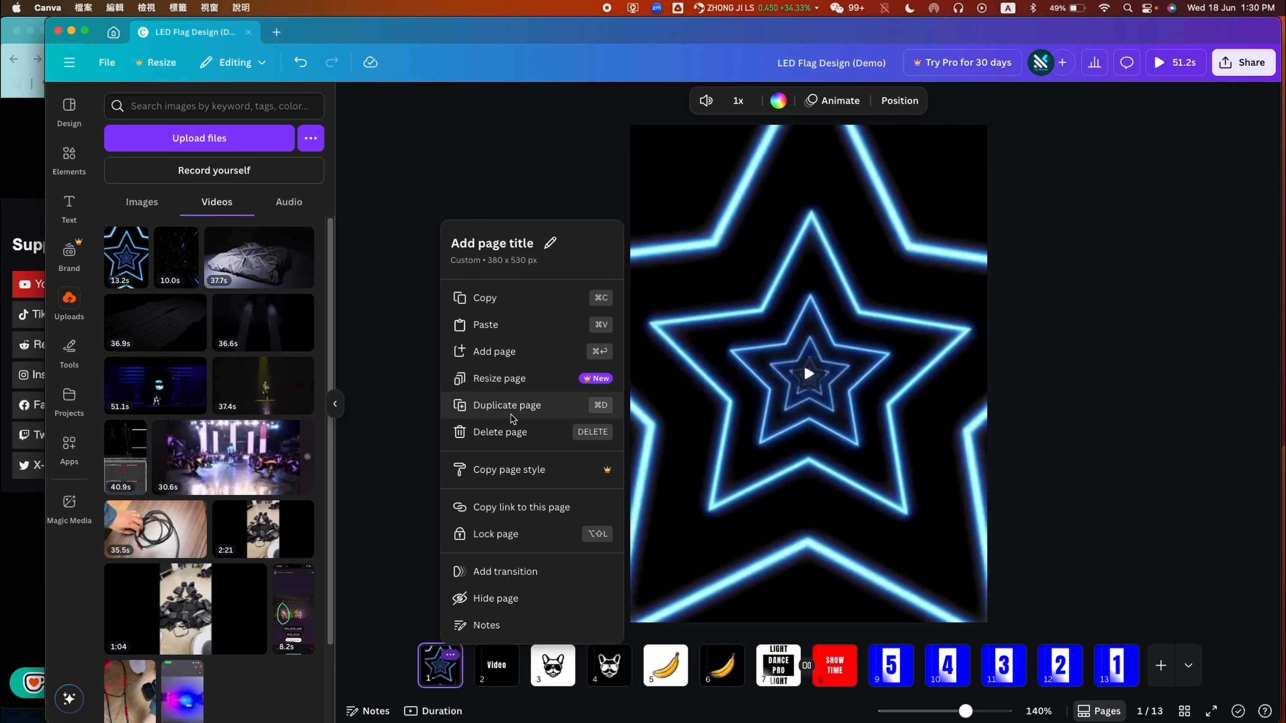
pyautogui.click(507, 405)
pyautogui.click(170, 263)
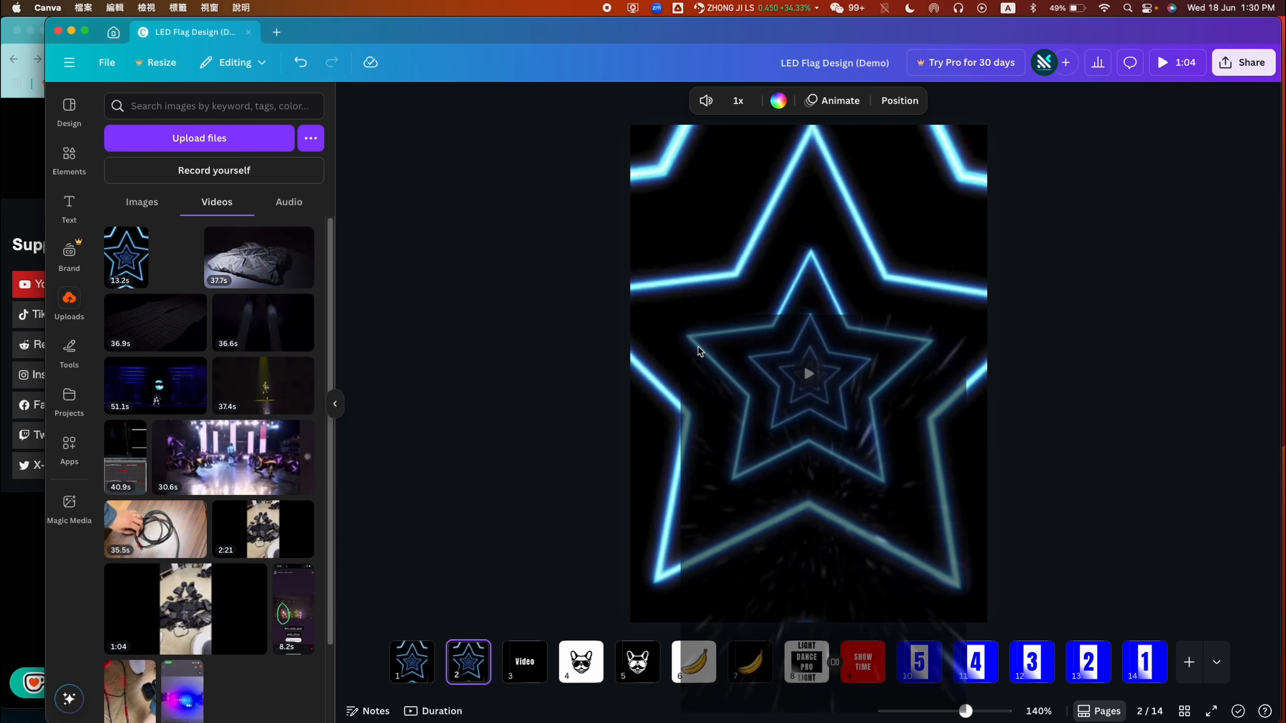
pyautogui.click(975, 147)
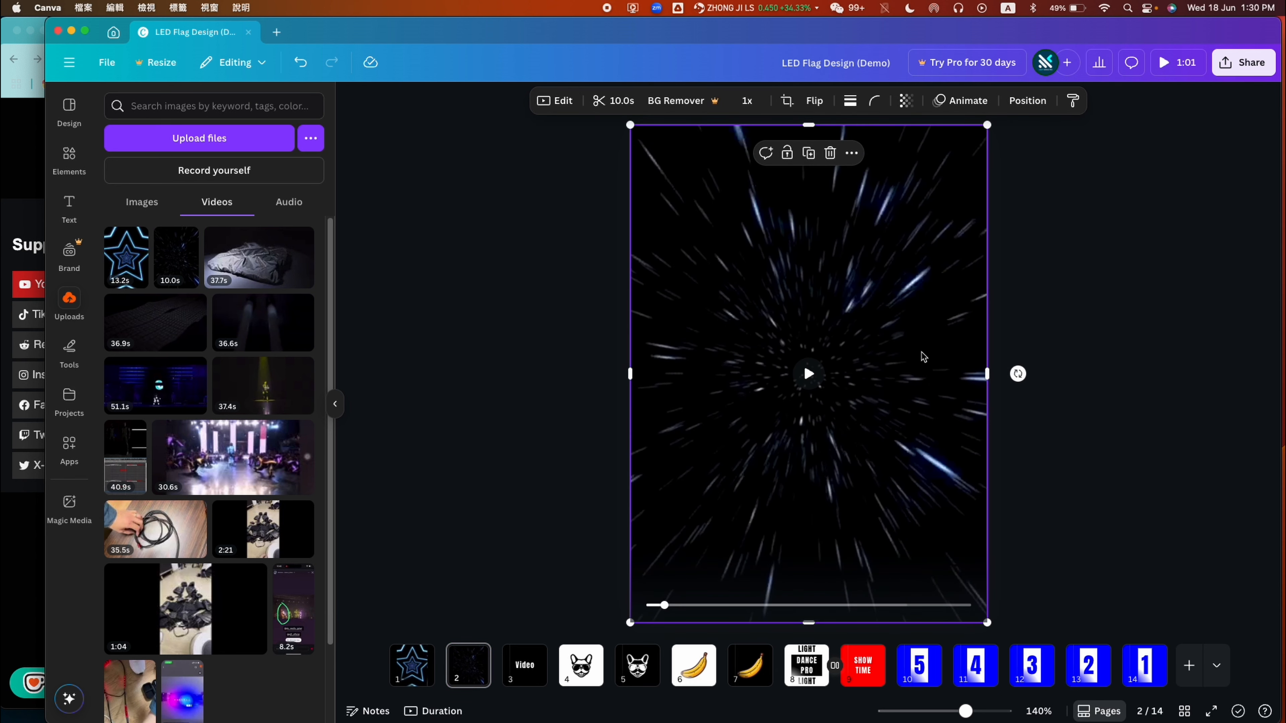
# - Download only the star tunnel page, page 1, as an MP4 video
pyautogui.click(411, 666)
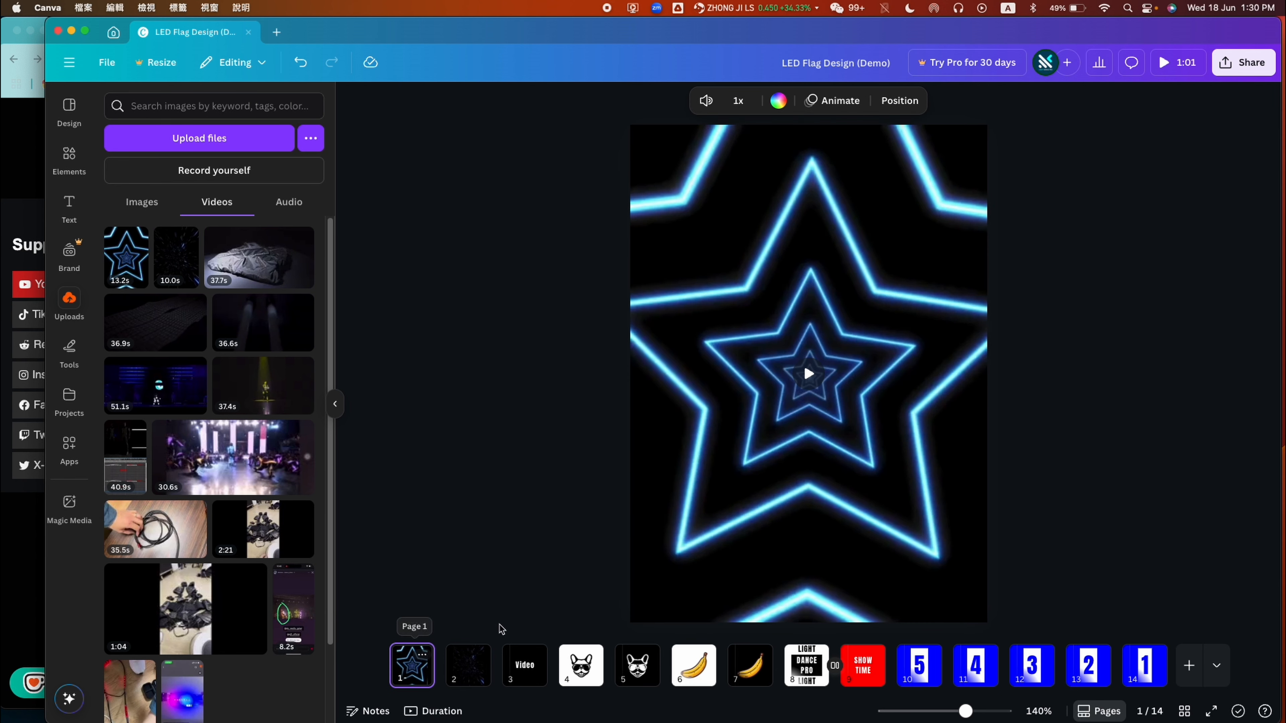
pyautogui.click(1243, 66)
pyautogui.click(1039, 347)
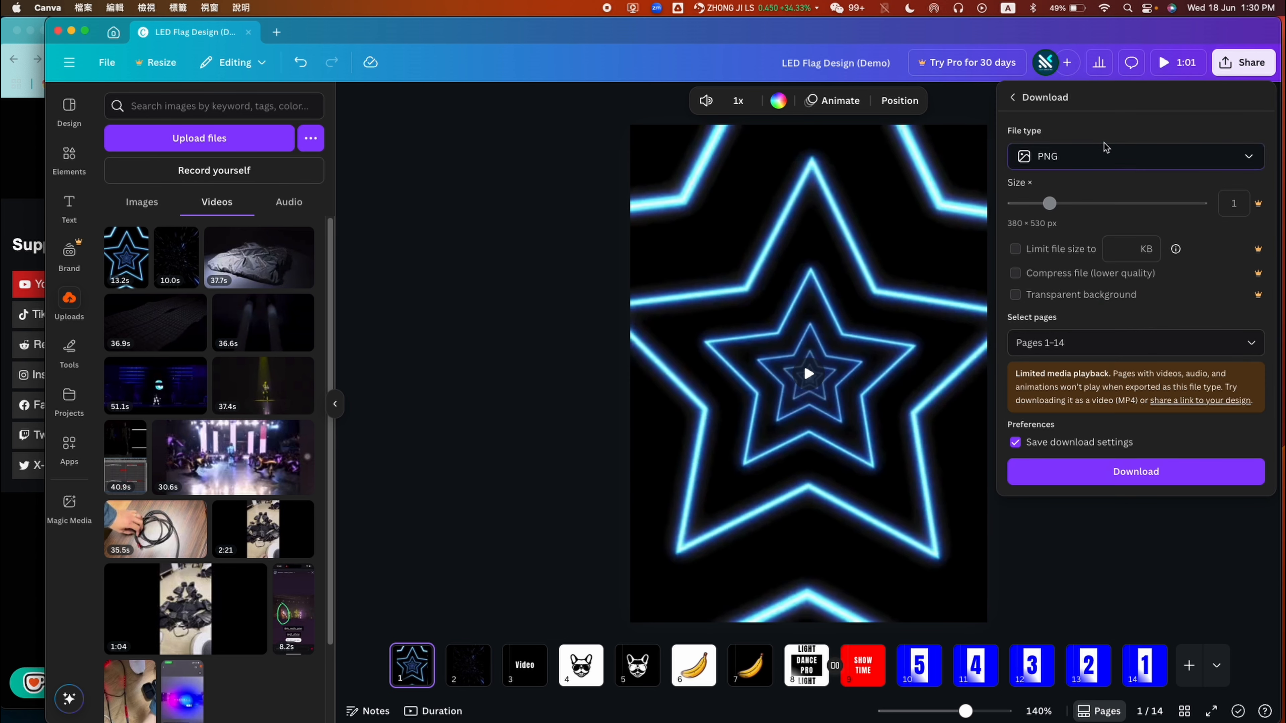
pyautogui.click(1105, 156)
pyautogui.click(1082, 395)
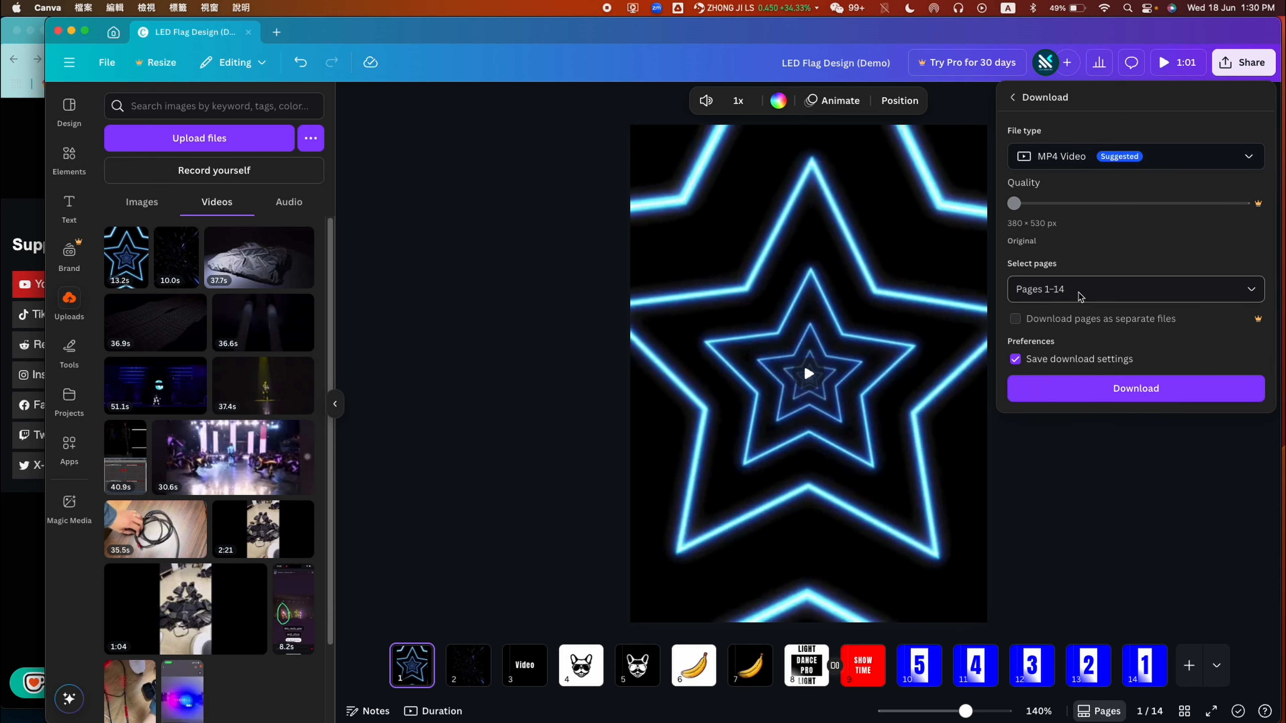
pyautogui.click(1134, 289)
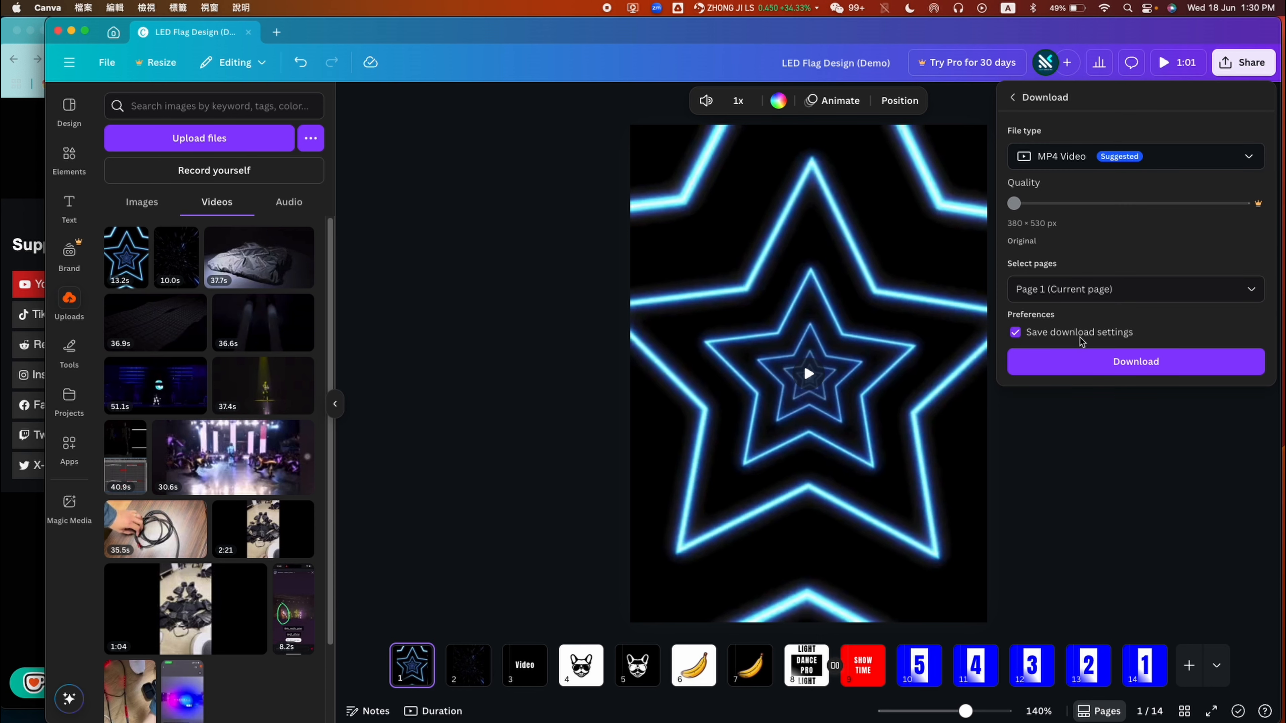
pyautogui.click(1086, 359)
# - Rename the exported star tunnel video in Finder as [Video]Star tunnel.mp4
pyautogui.write('[Video')
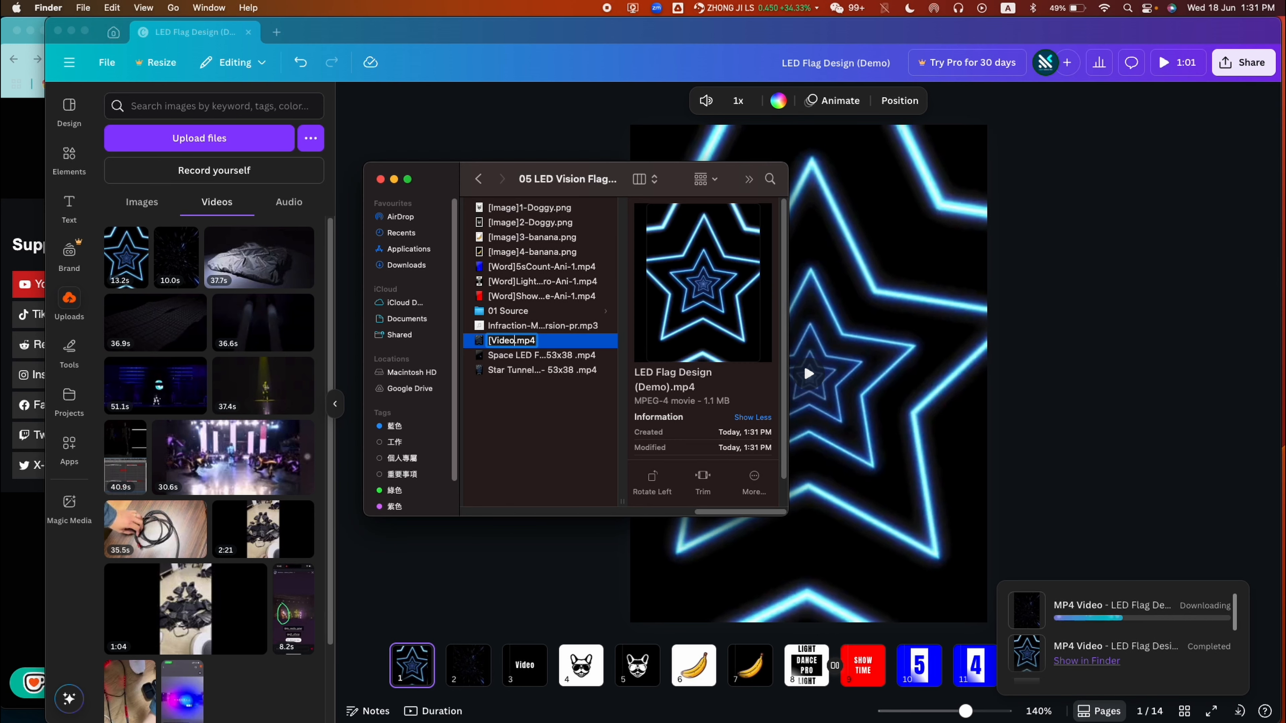
pyautogui.write(']Star tunnel')
pyautogui.press('Return')
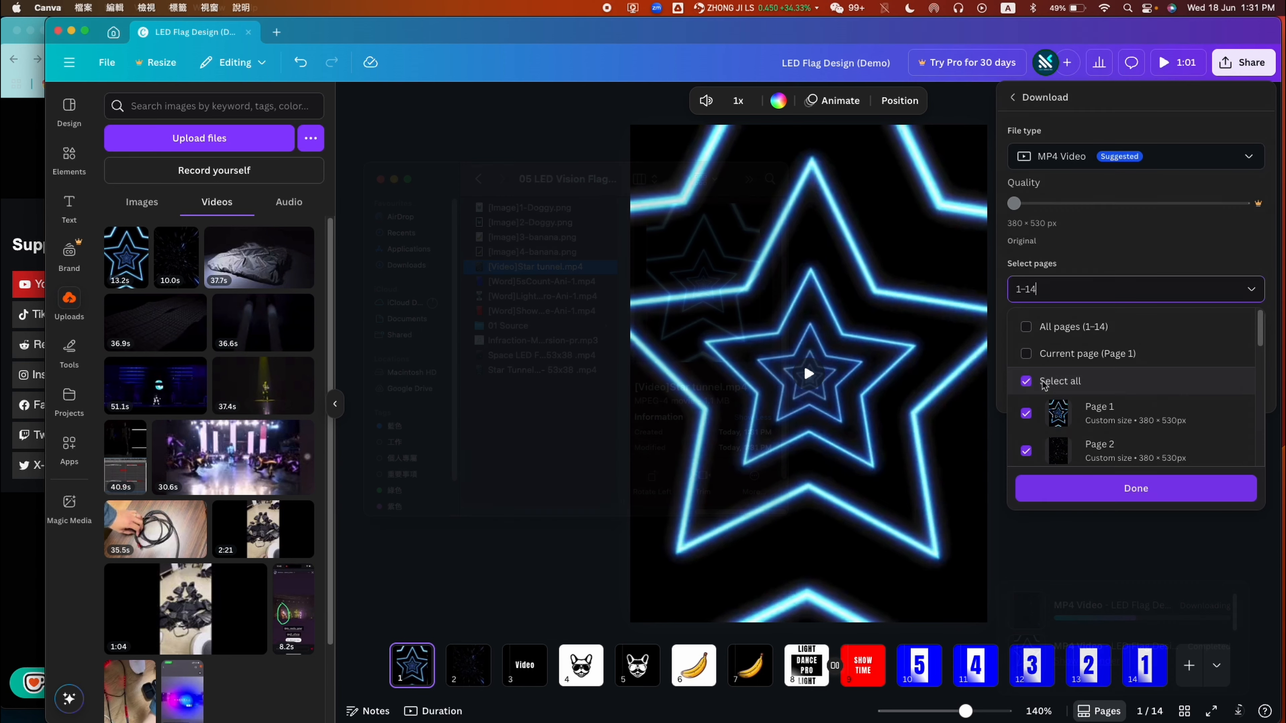
# - Export only page 2 from Canva as [Video] Space tunnel.mp4 and select the image, video and word files in Finder
pyautogui.click(1033, 448)
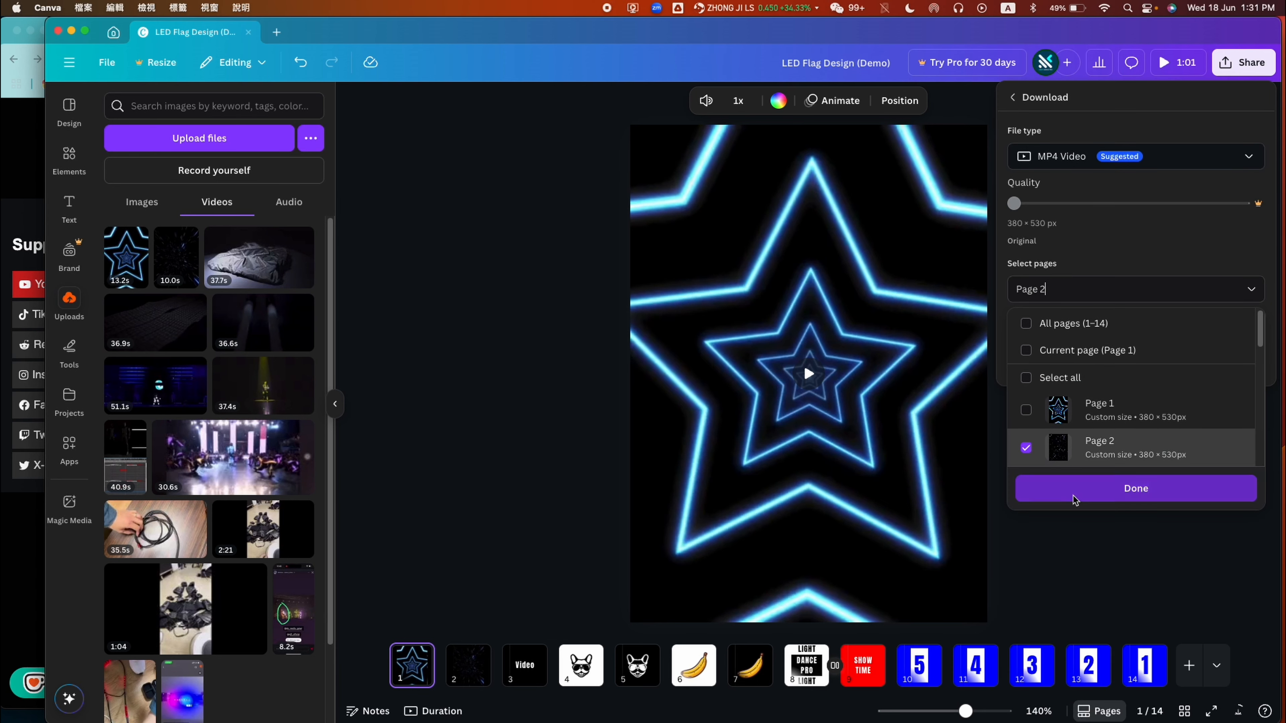
pyautogui.click(1076, 496)
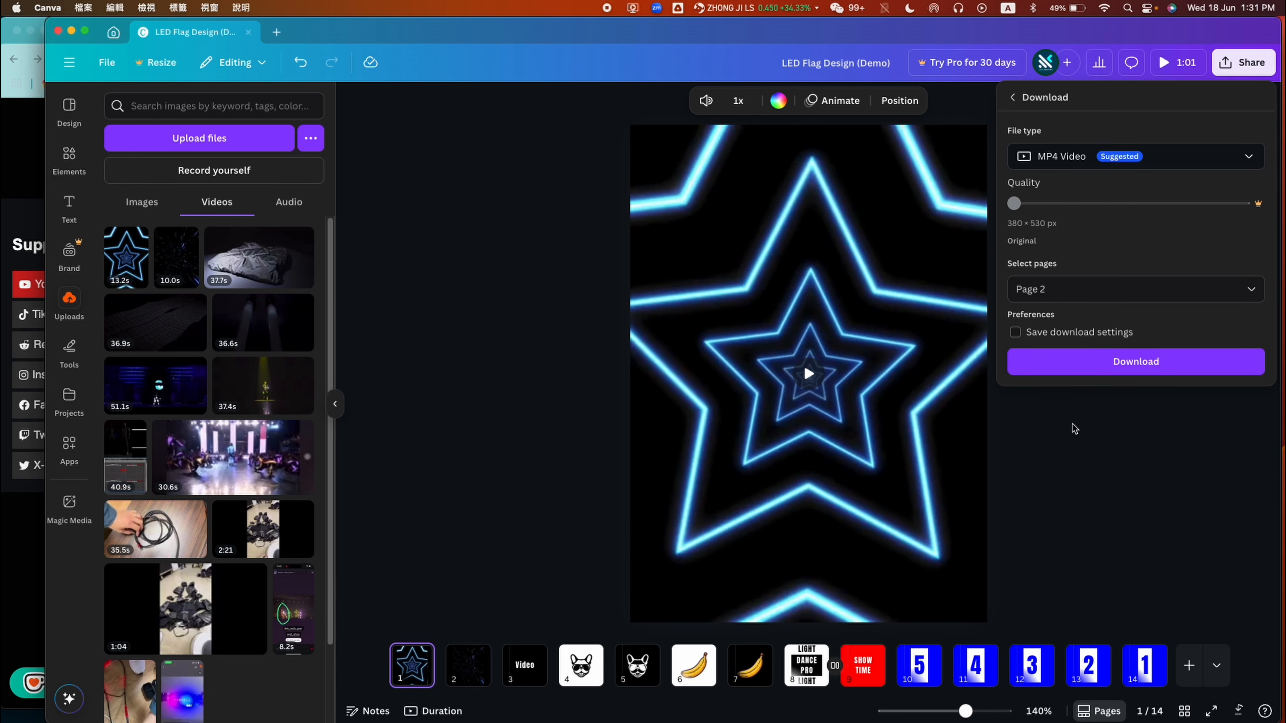
pyautogui.click(1076, 365)
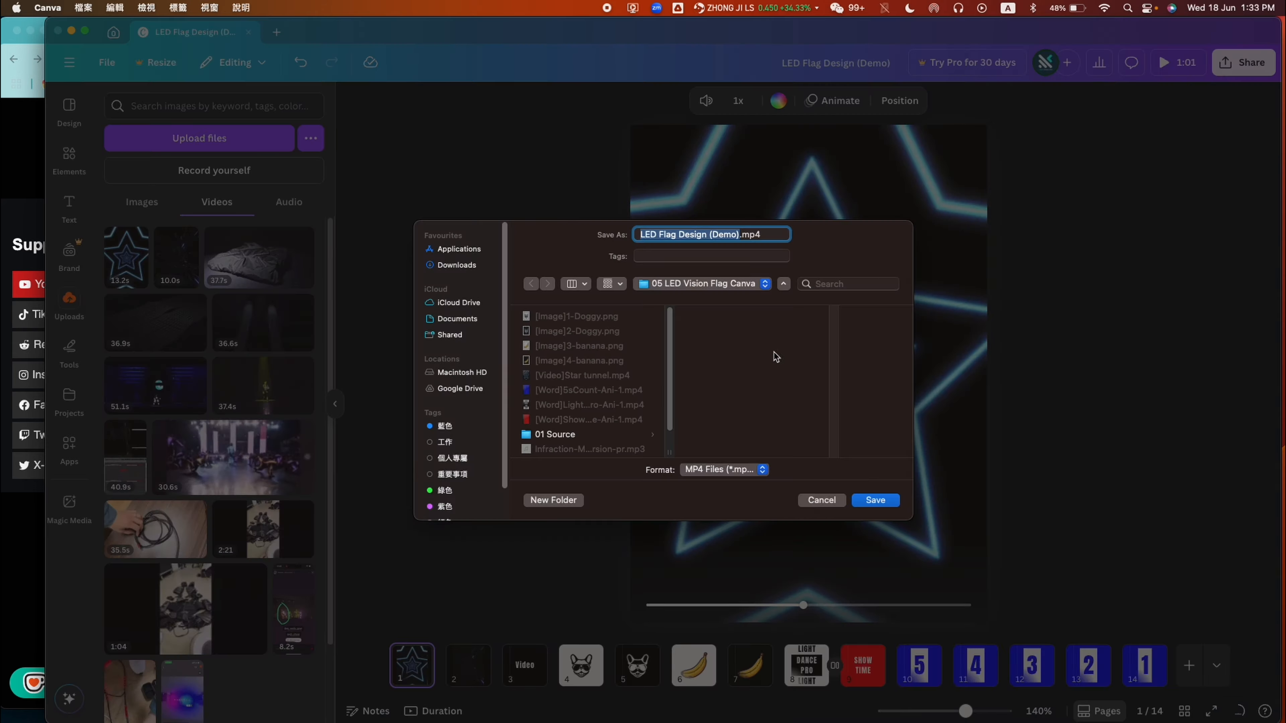
pyautogui.write('[Video] Space tunnel.mp4')
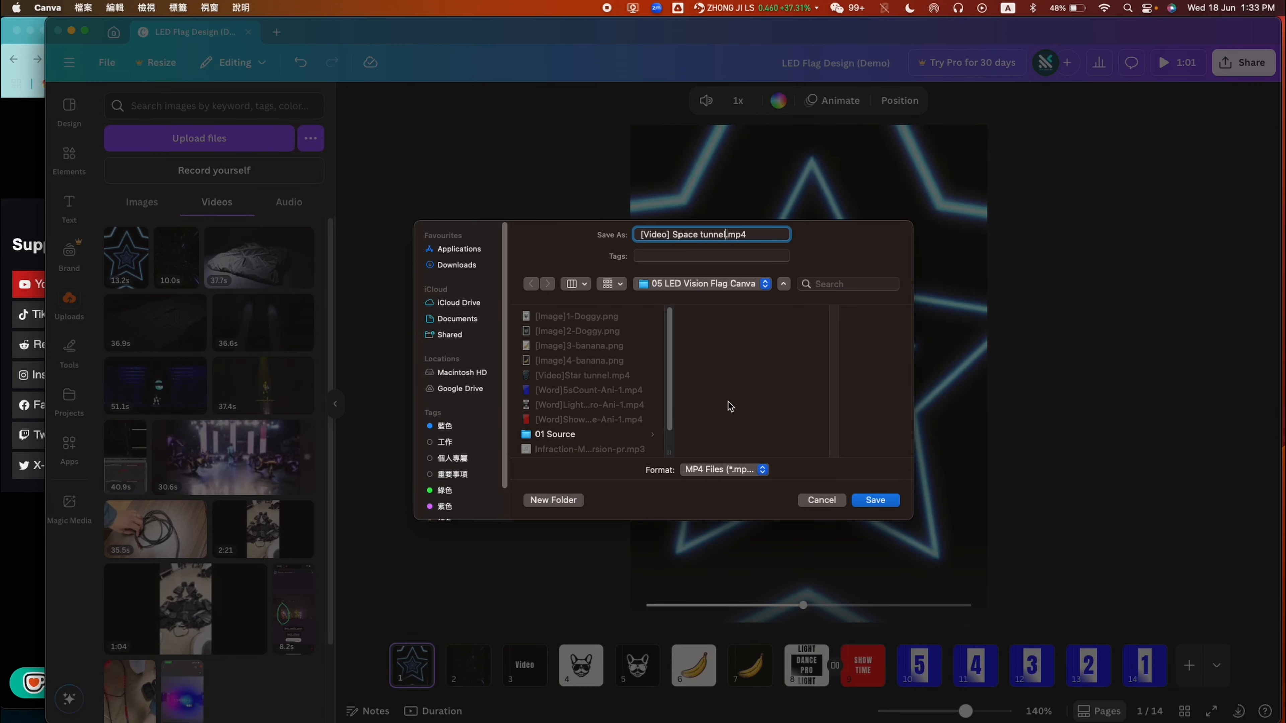
pyautogui.press('Return')
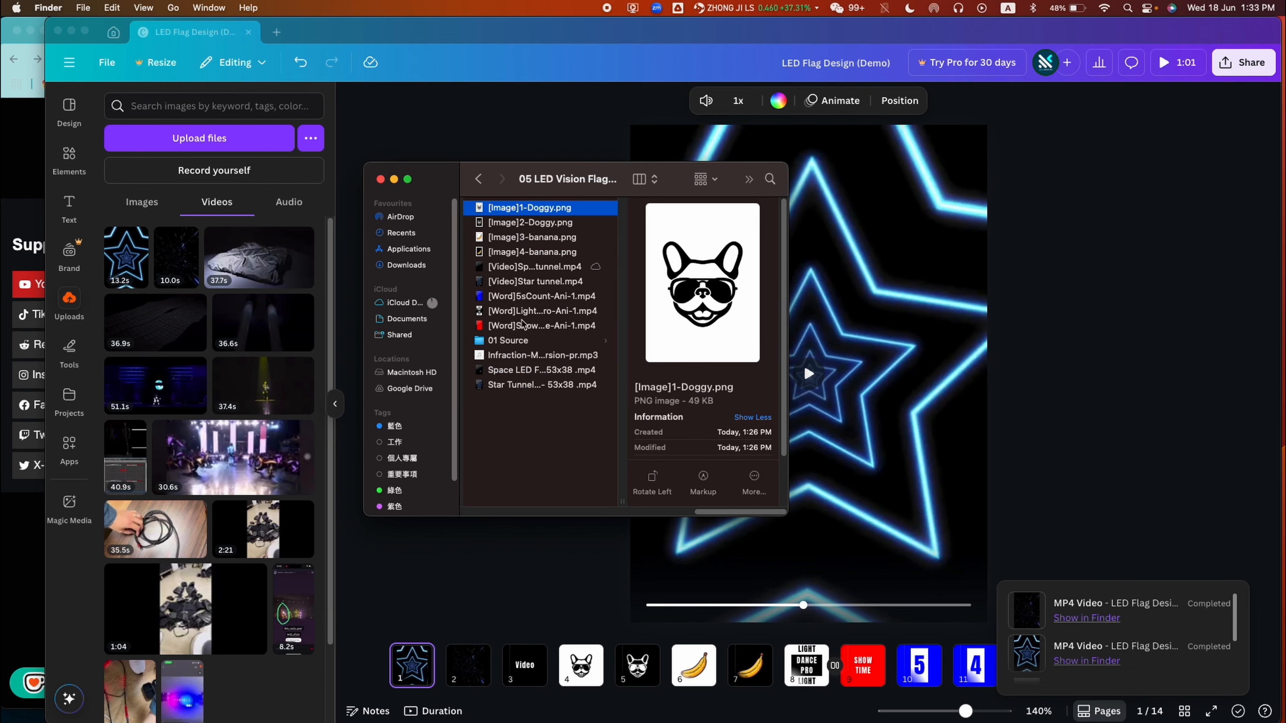
pyautogui.keyDown('shift'); pyautogui.click(523, 326); pyautogui.keyUp('shift')
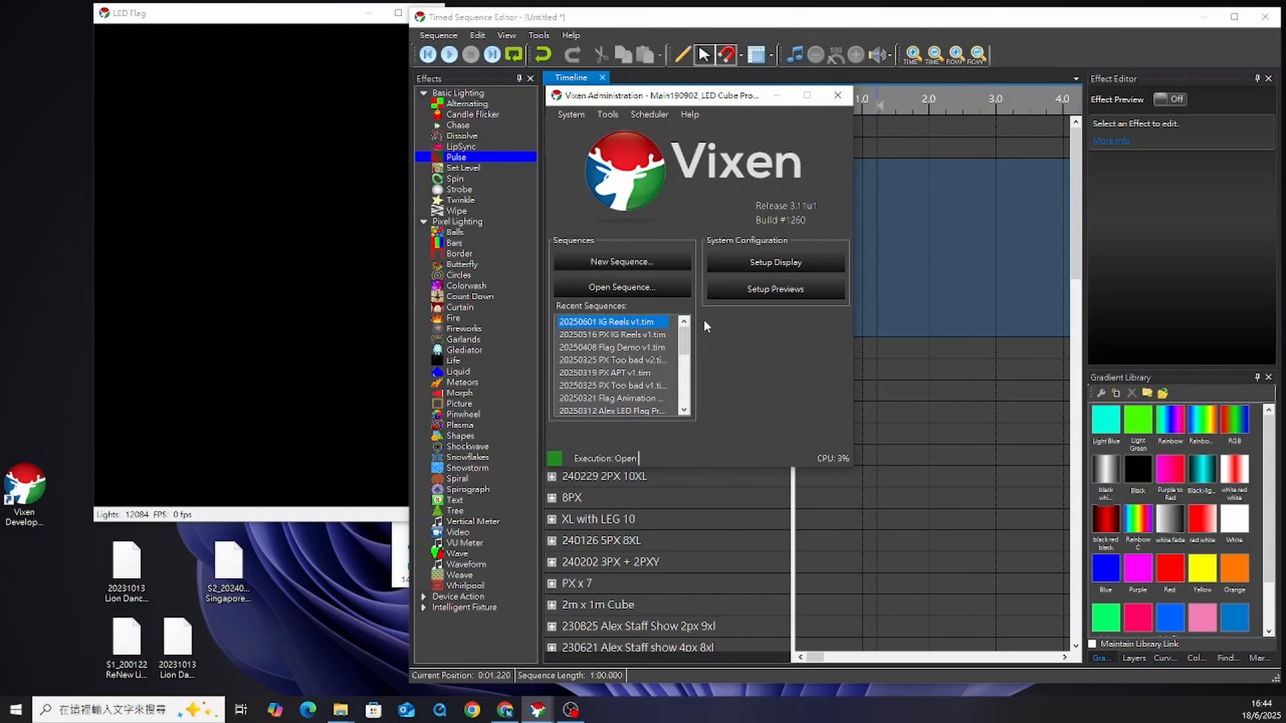
# - In Vixen, move the LED Flag preview window aside, inspect the LED Flag preview's configuration and accept the preview setup
pyautogui.moveTo(267, 16); pyautogui.dragTo(229, 20)
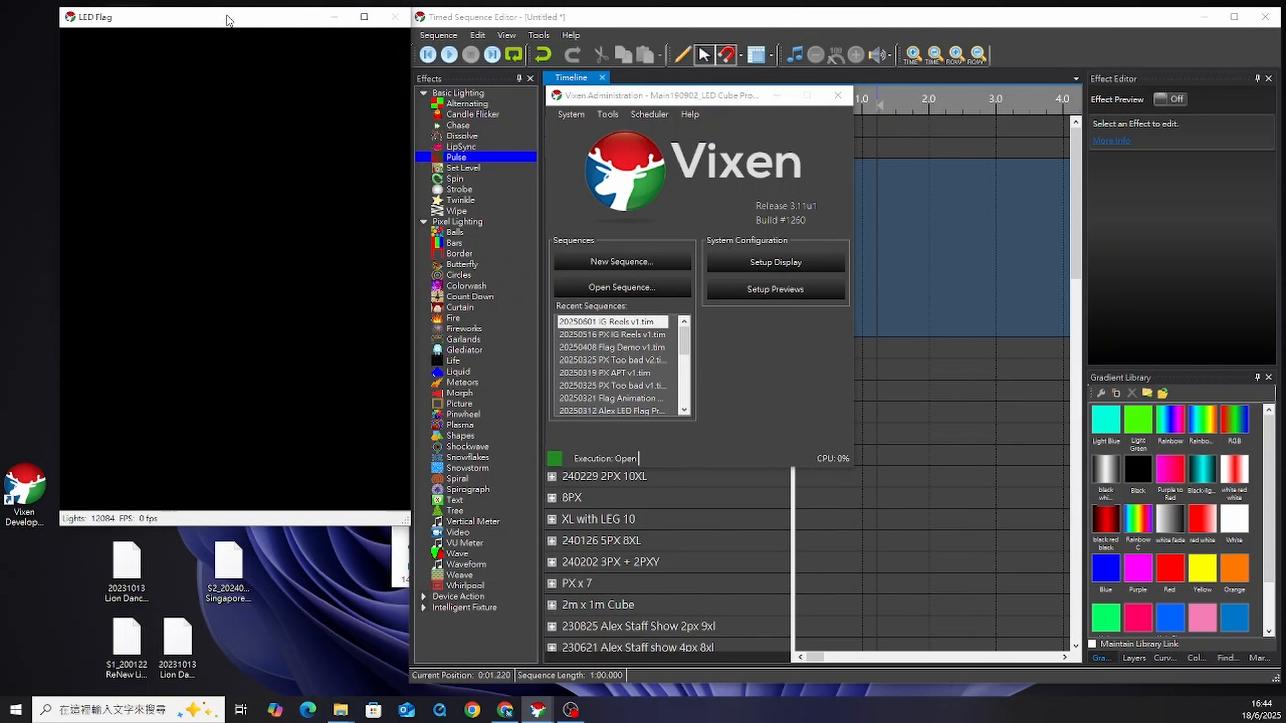
pyautogui.click(739, 284)
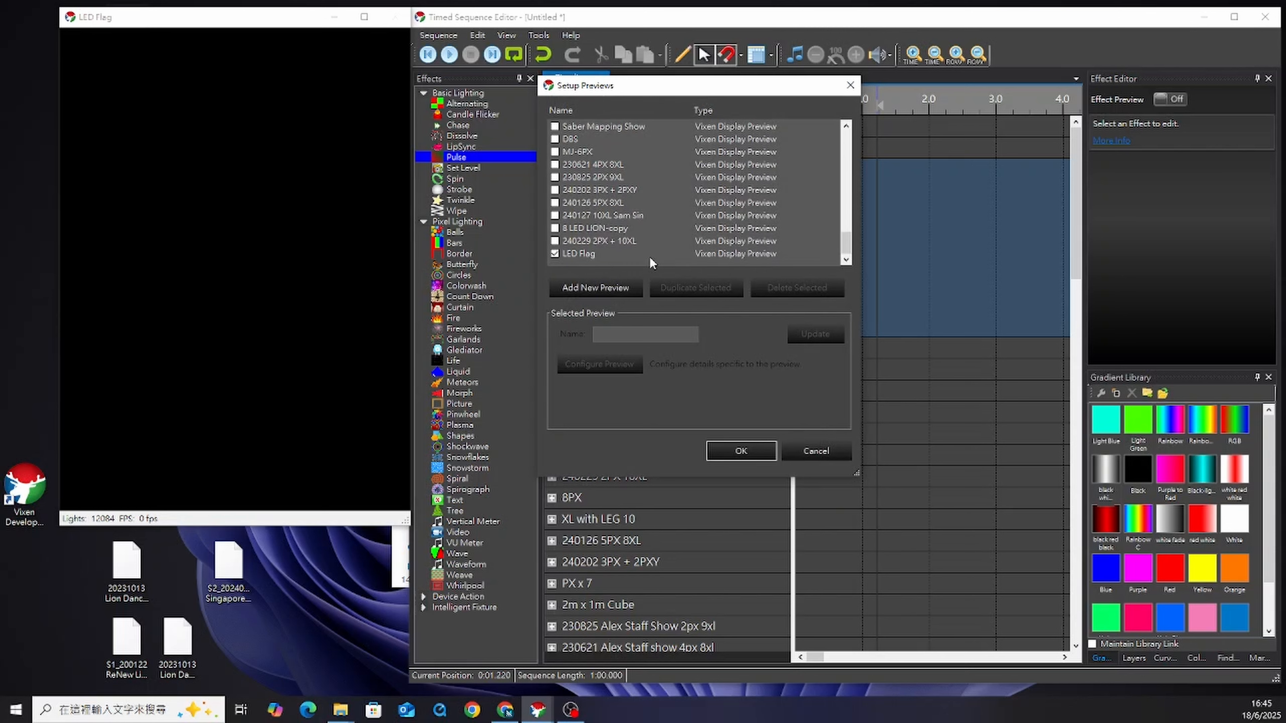
pyautogui.click(600, 253)
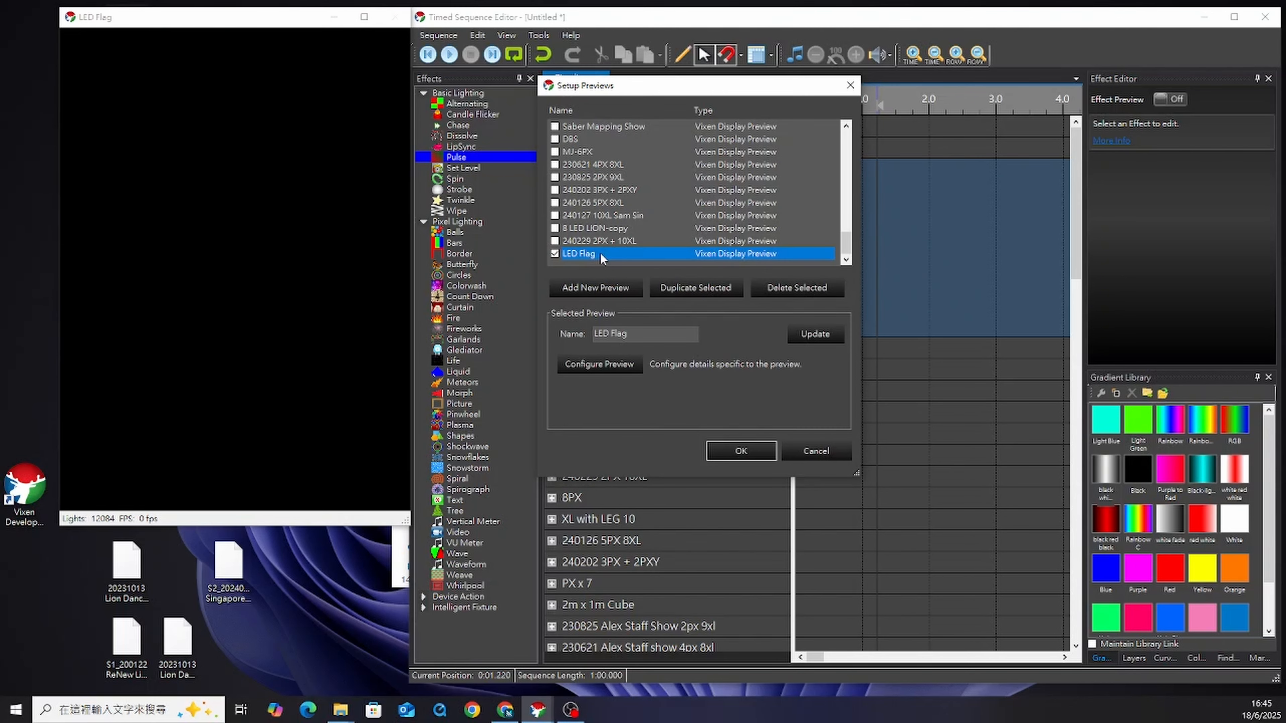
pyautogui.click(635, 365)
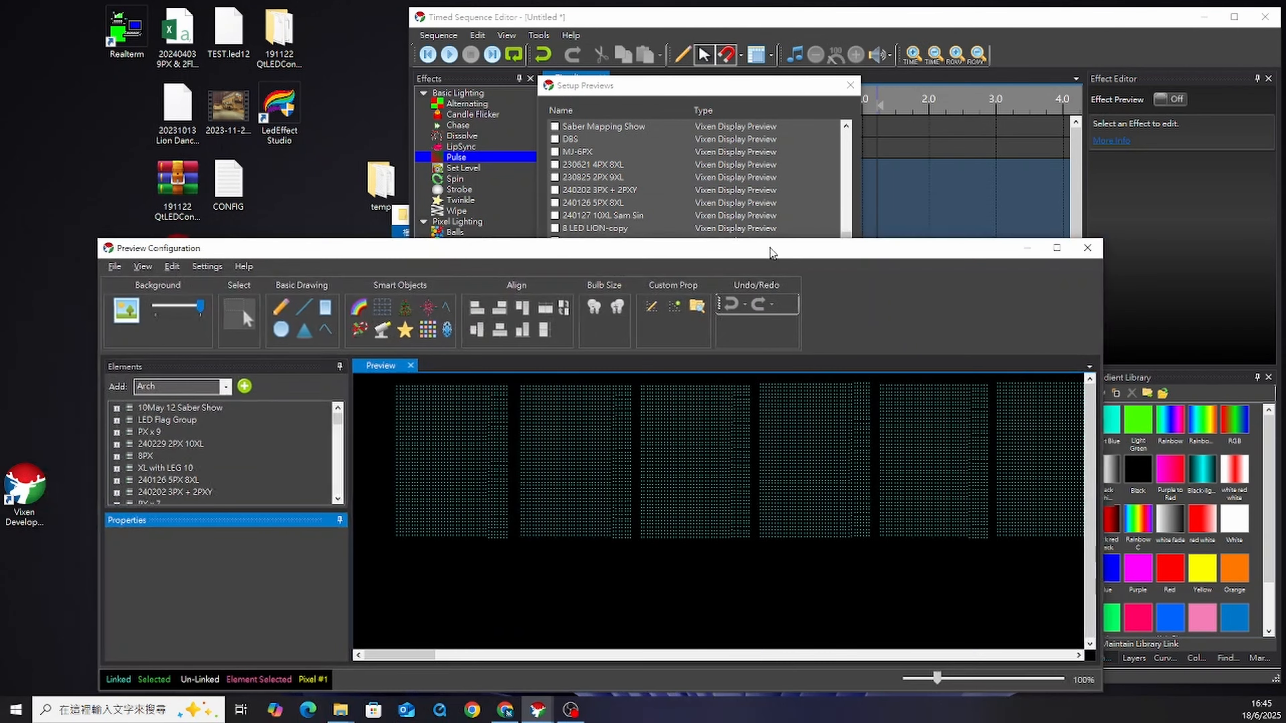
pyautogui.click(1094, 249)
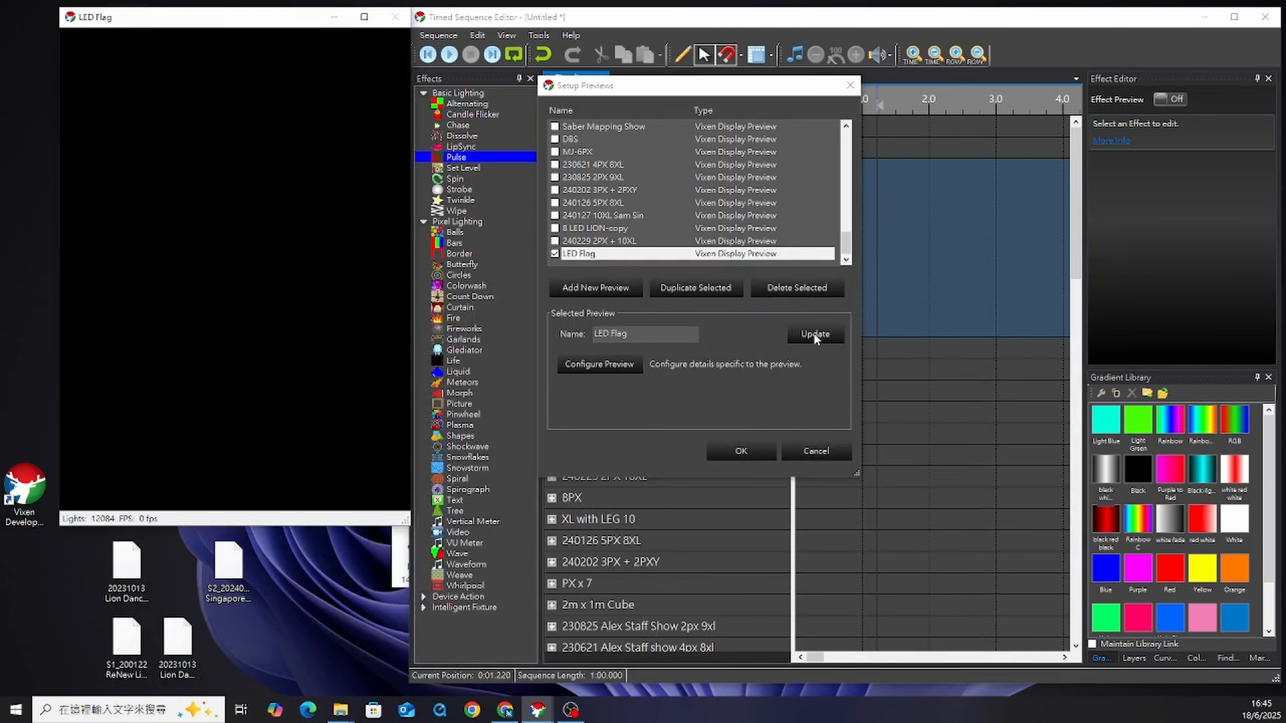
pyautogui.click(743, 451)
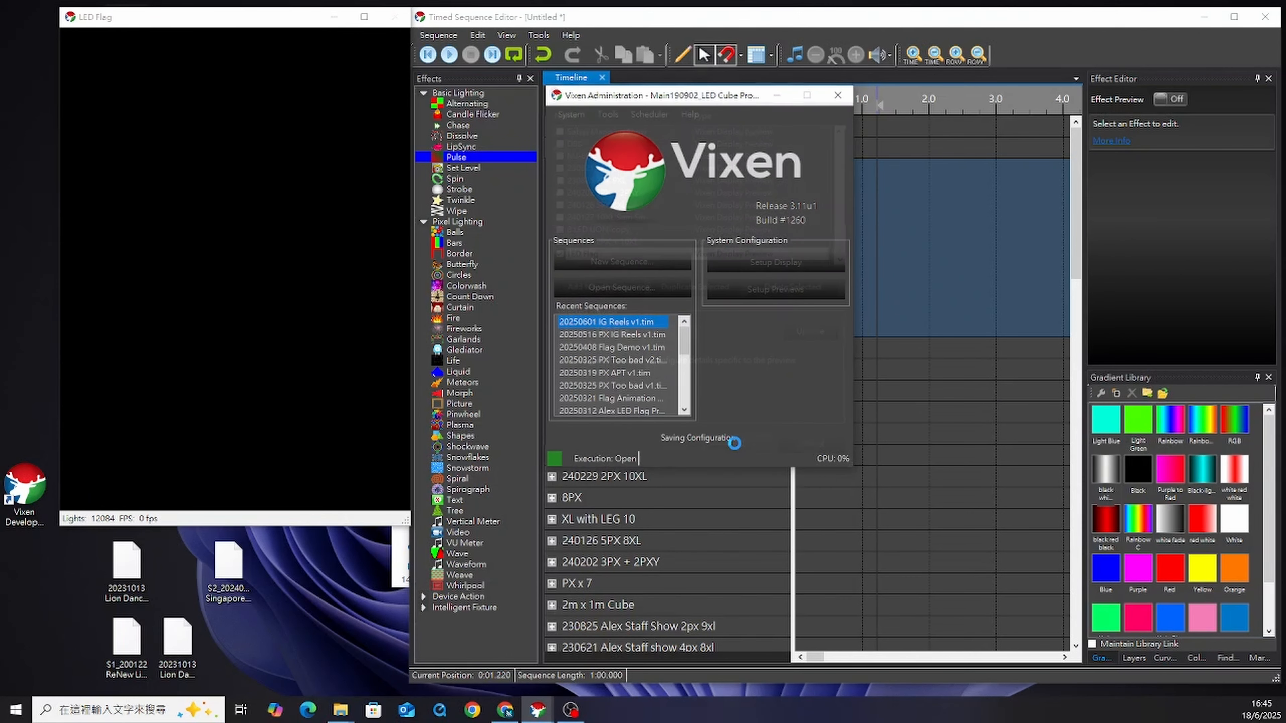
# - Save the untitled sequence as 20250618 LED Flag Demo v1
pyautogui.click(437, 35)
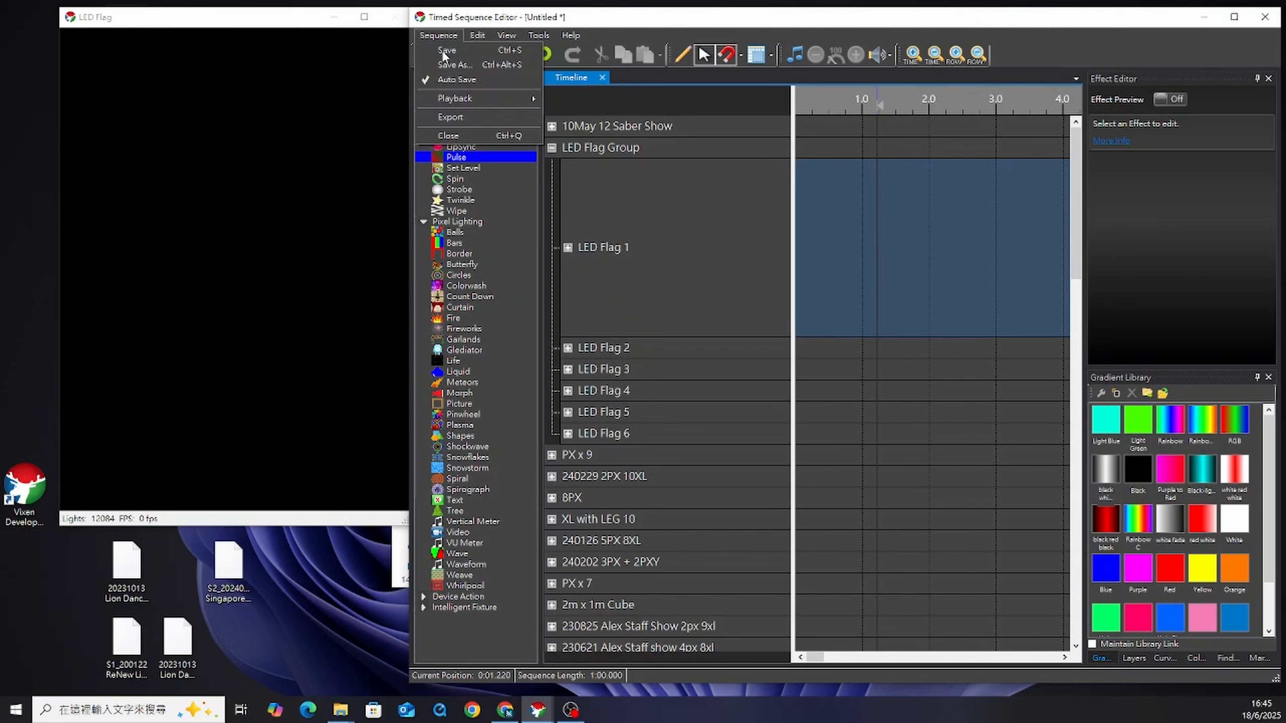
pyautogui.click(470, 62)
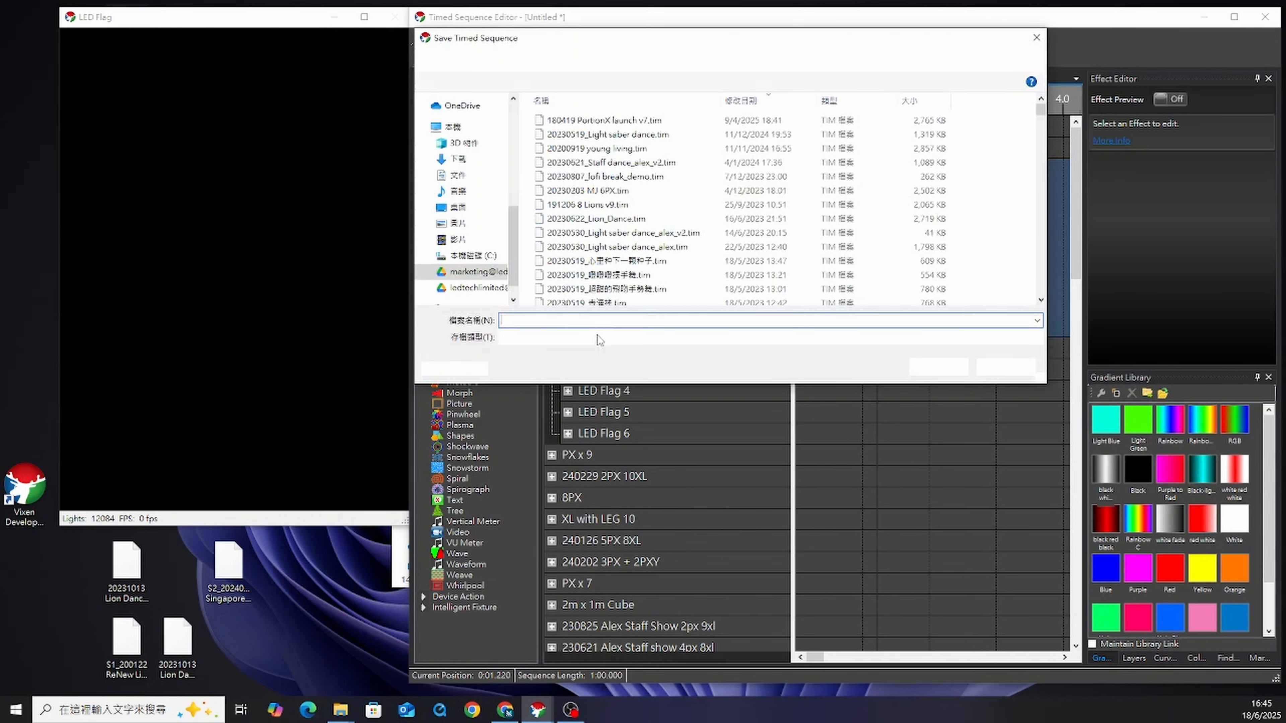
pyautogui.write('202')
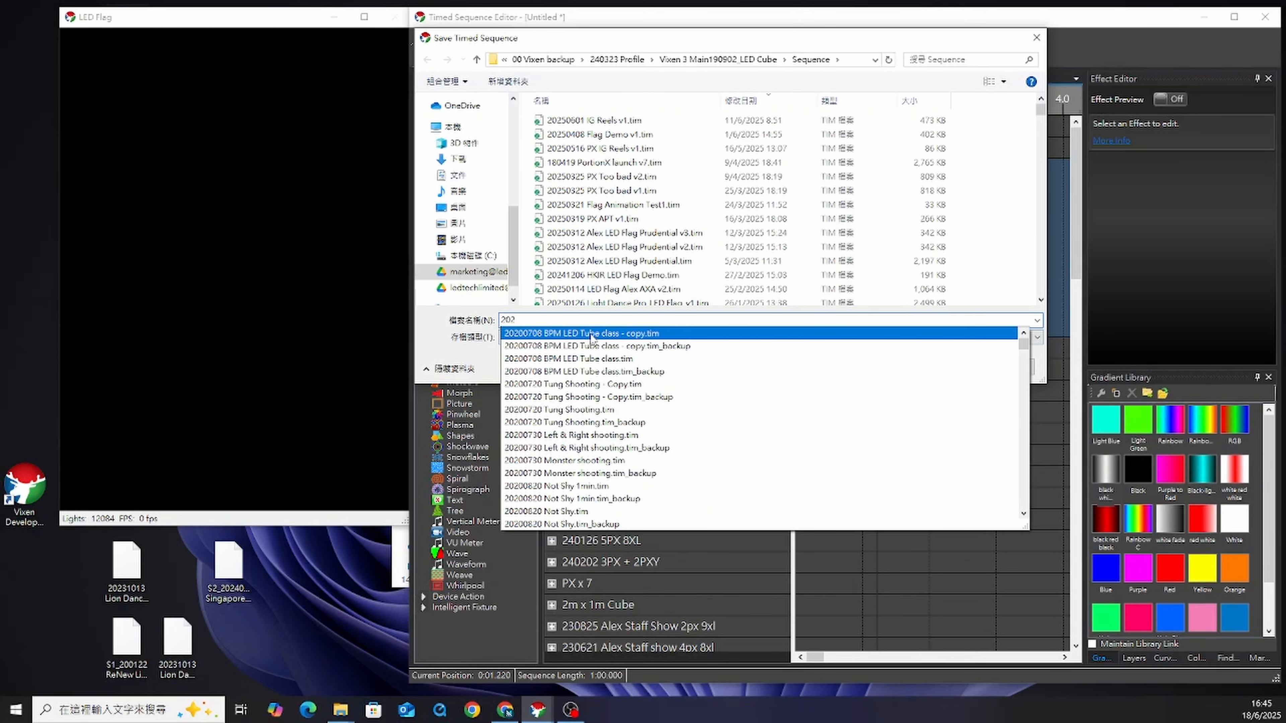
pyautogui.write('50618')
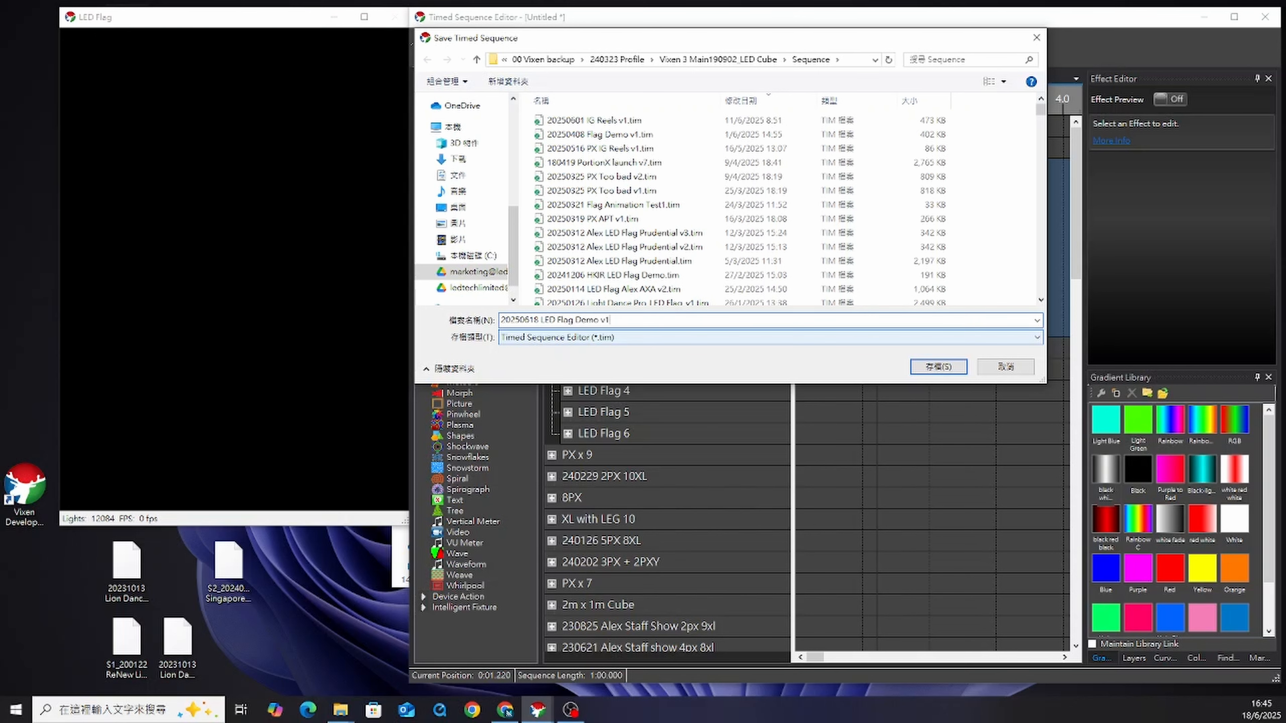
pyautogui.write(' LED Flag Demo v1')
pyautogui.press('Return')
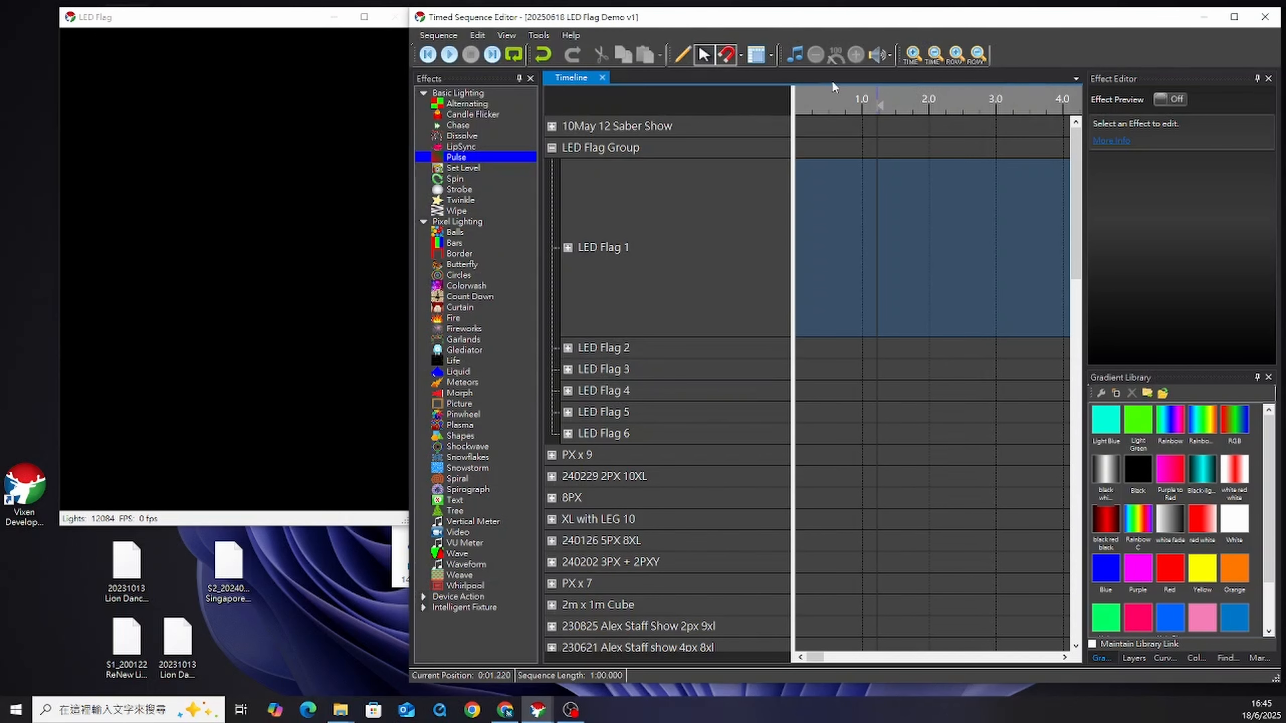
# - Add the Sport Hip-Hop Energetic Percussion by Infraction file from the 20250620 LED Flag demo folder as the sequence's audio
pyautogui.click(798, 56)
pyautogui.doubleClick(714, 135)
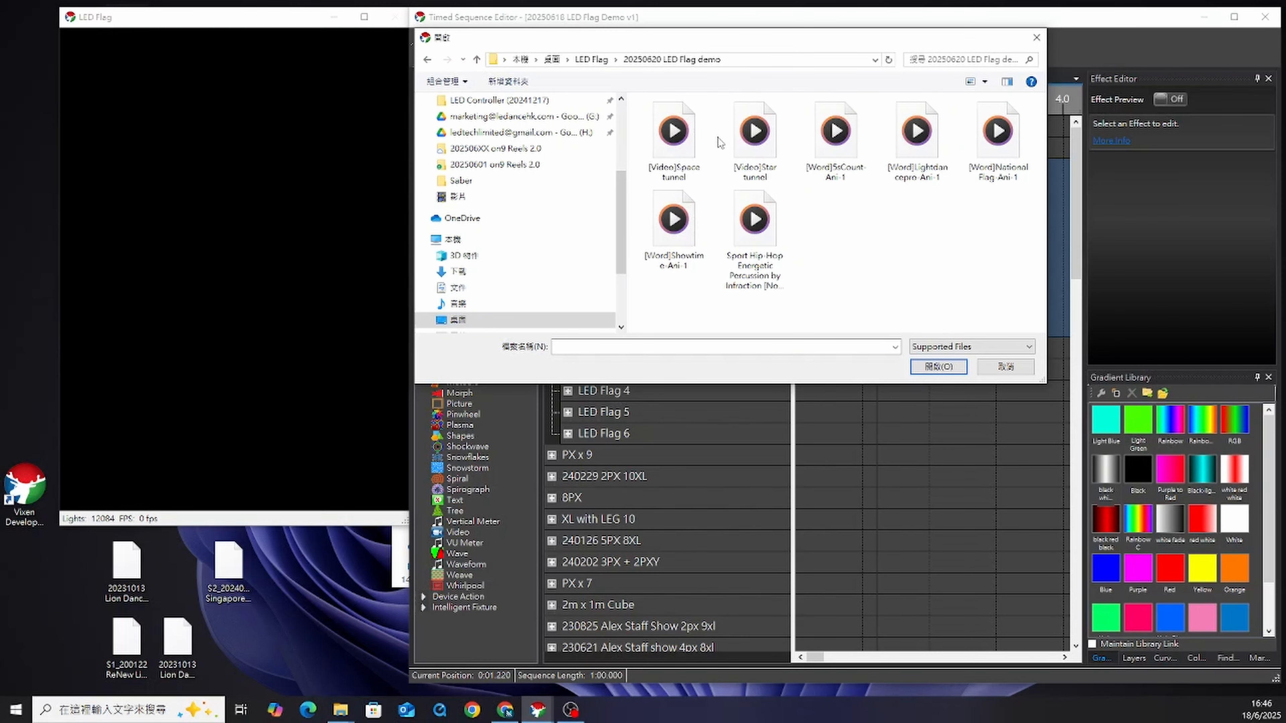
pyautogui.click(773, 231)
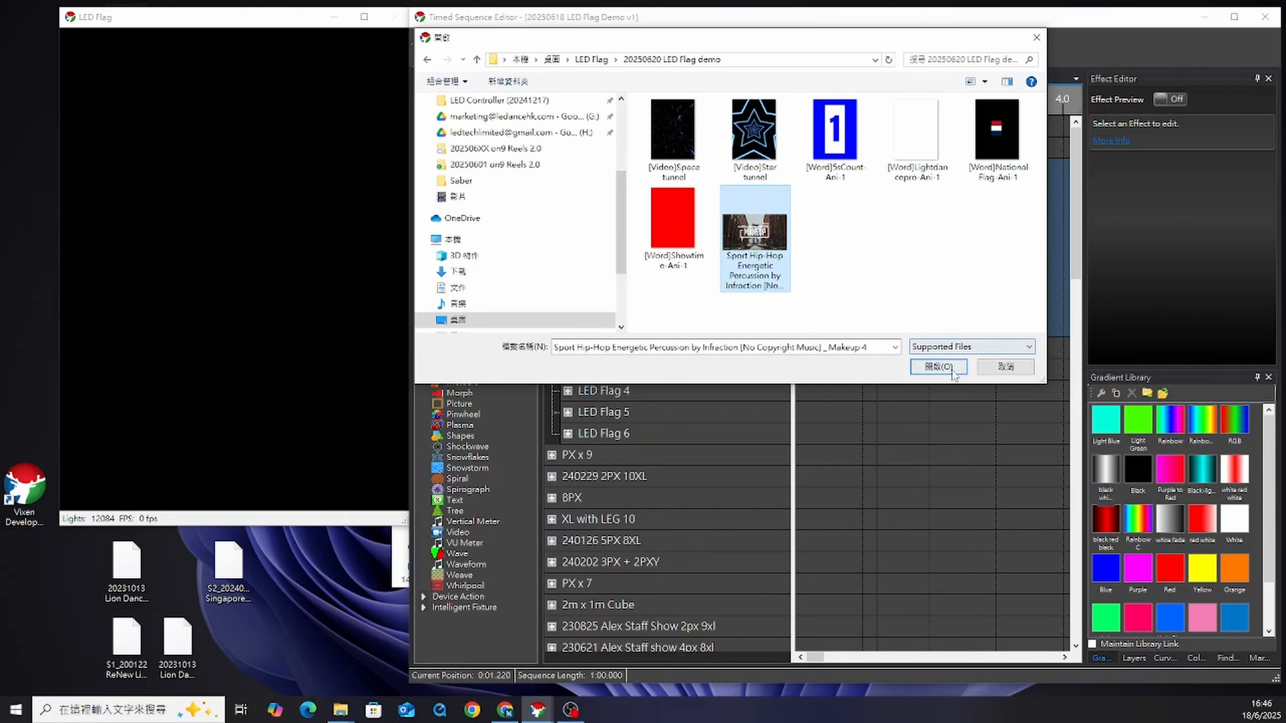
pyautogui.click(939, 366)
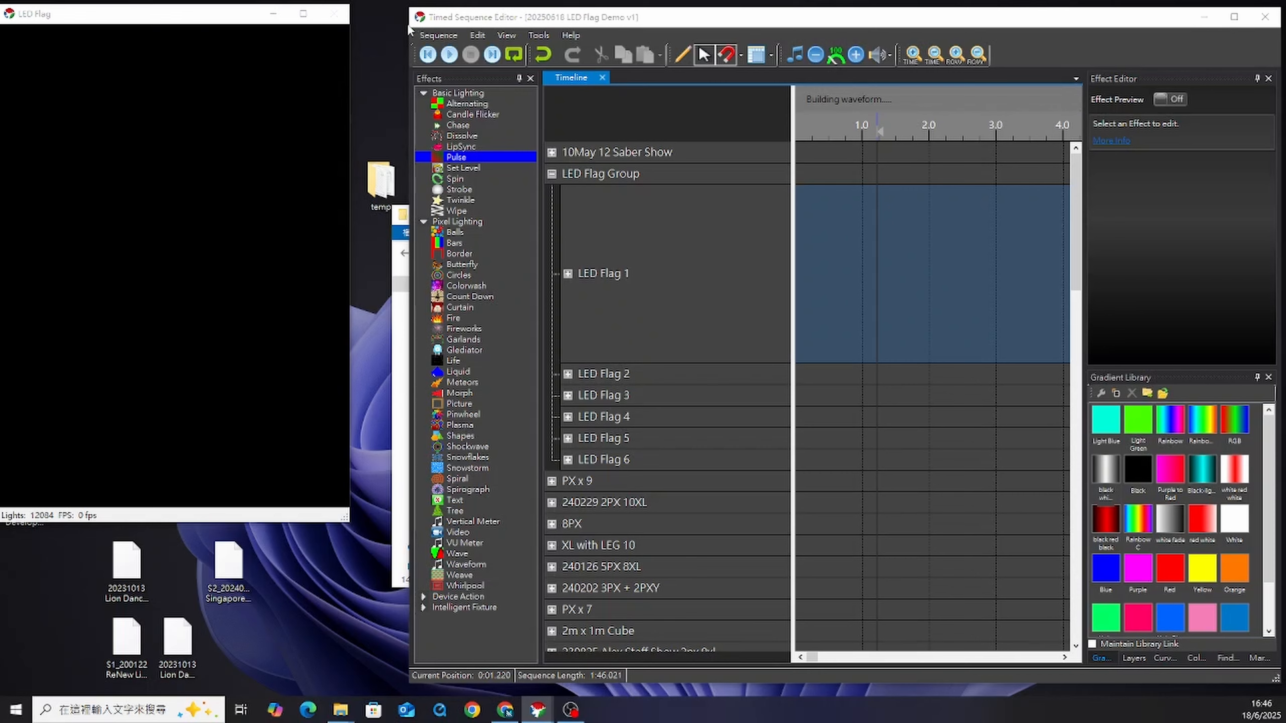
# - Widen the sequence editor window up to the flag preview and add a new mark collection
pyautogui.moveTo(411, 64); pyautogui.dragTo(351, 64)
pyautogui.click(1260, 658)
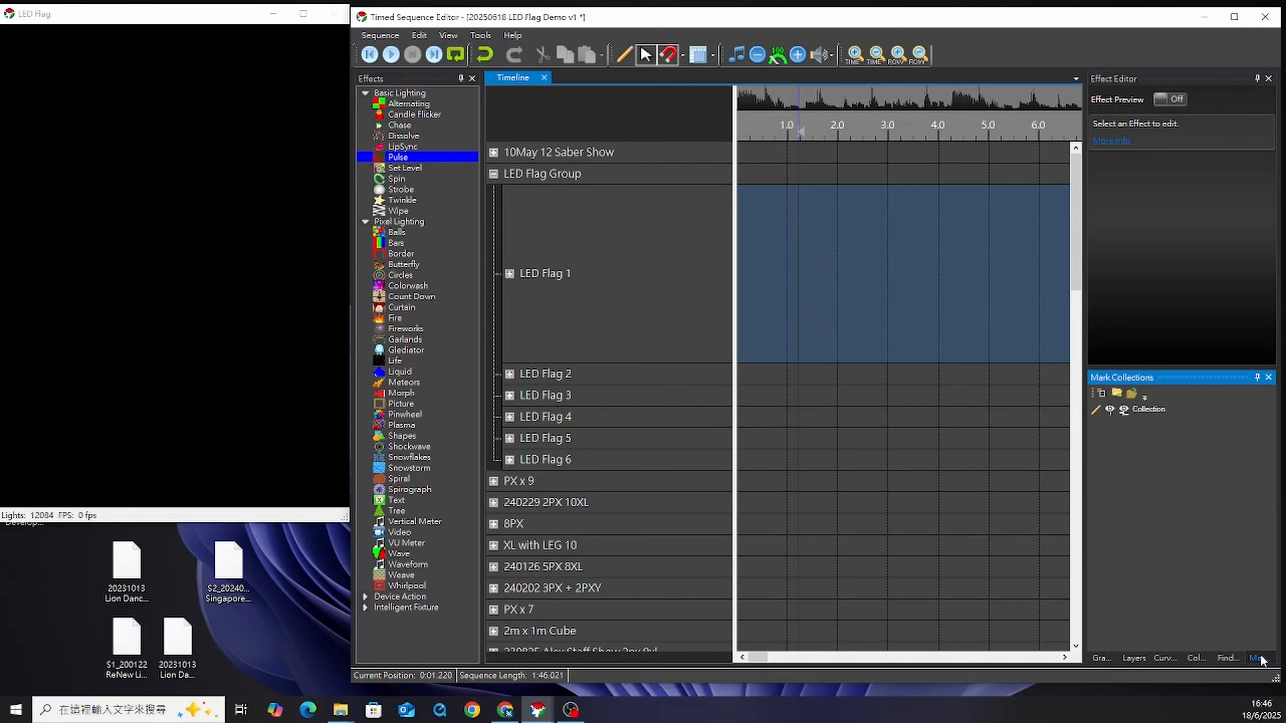
pyautogui.click(1098, 394)
# - Place timing marks at about 11.6 s and 13.5 s and set the playback start to about 10.7 s
pyautogui.moveTo(758, 658); pyautogui.dragTo(787, 658)
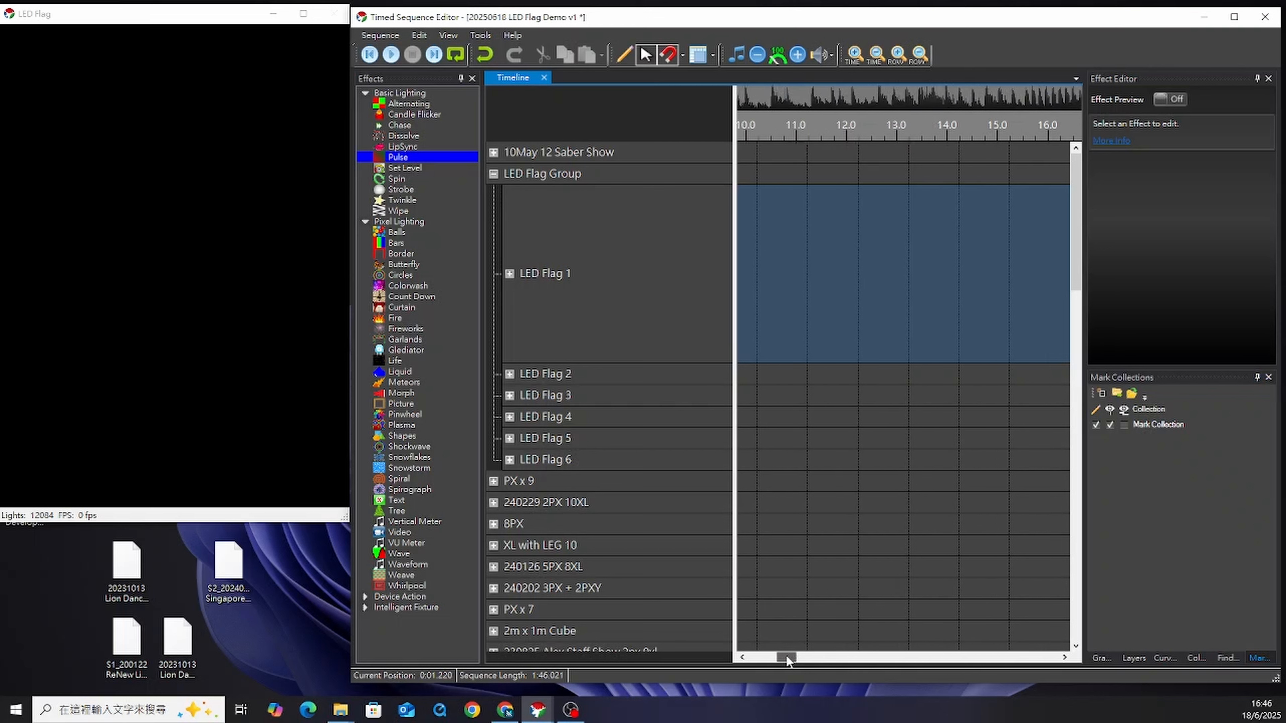
pyautogui.rightClick(826, 135)
pyautogui.rightClick(923, 134)
pyautogui.click(784, 126)
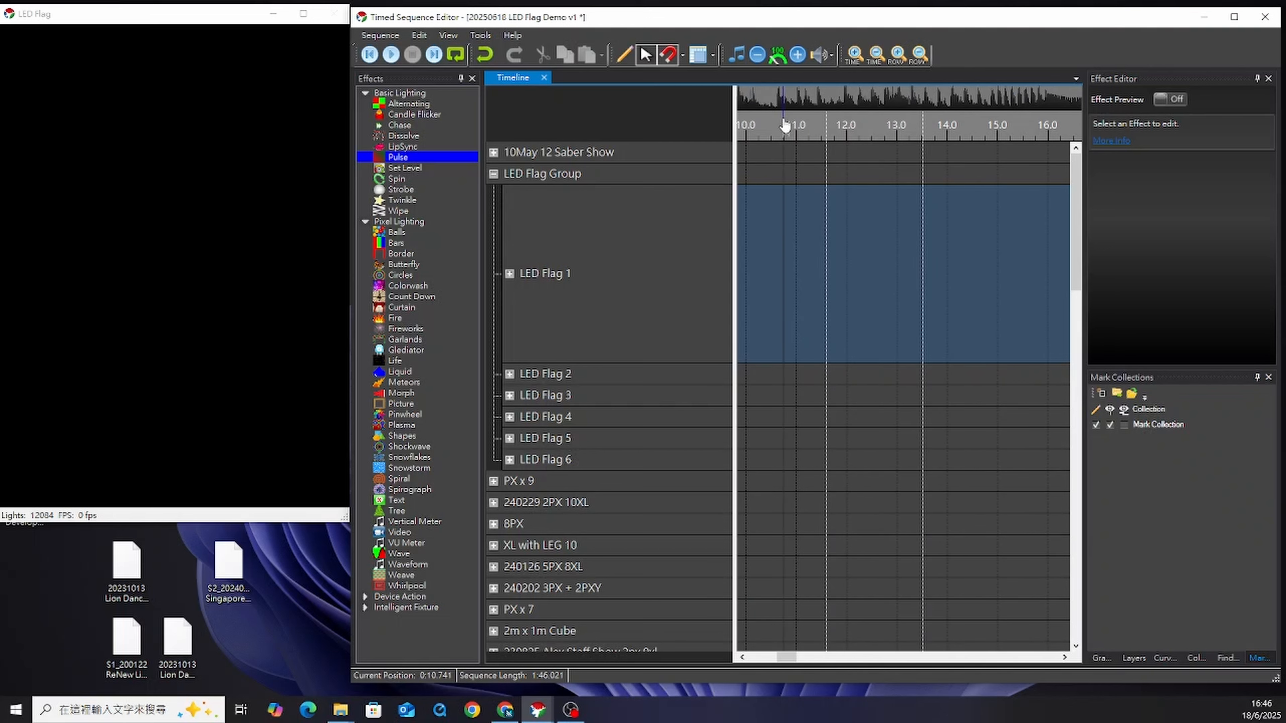
# - Narrow the element name column, play the music from the start and place timing marks at about 4.3 s and 8.5 s
pyautogui.scroll(-1, 879, 114)
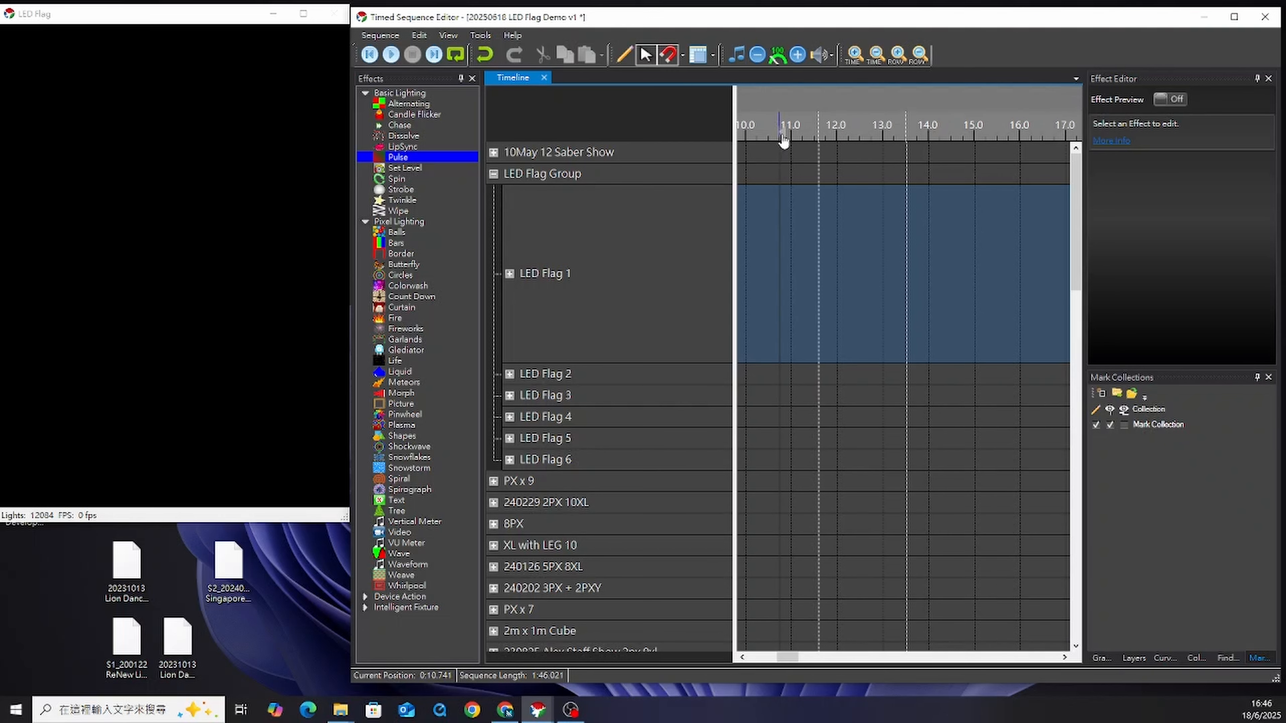
pyautogui.moveTo(735, 135); pyautogui.dragTo(596, 138)
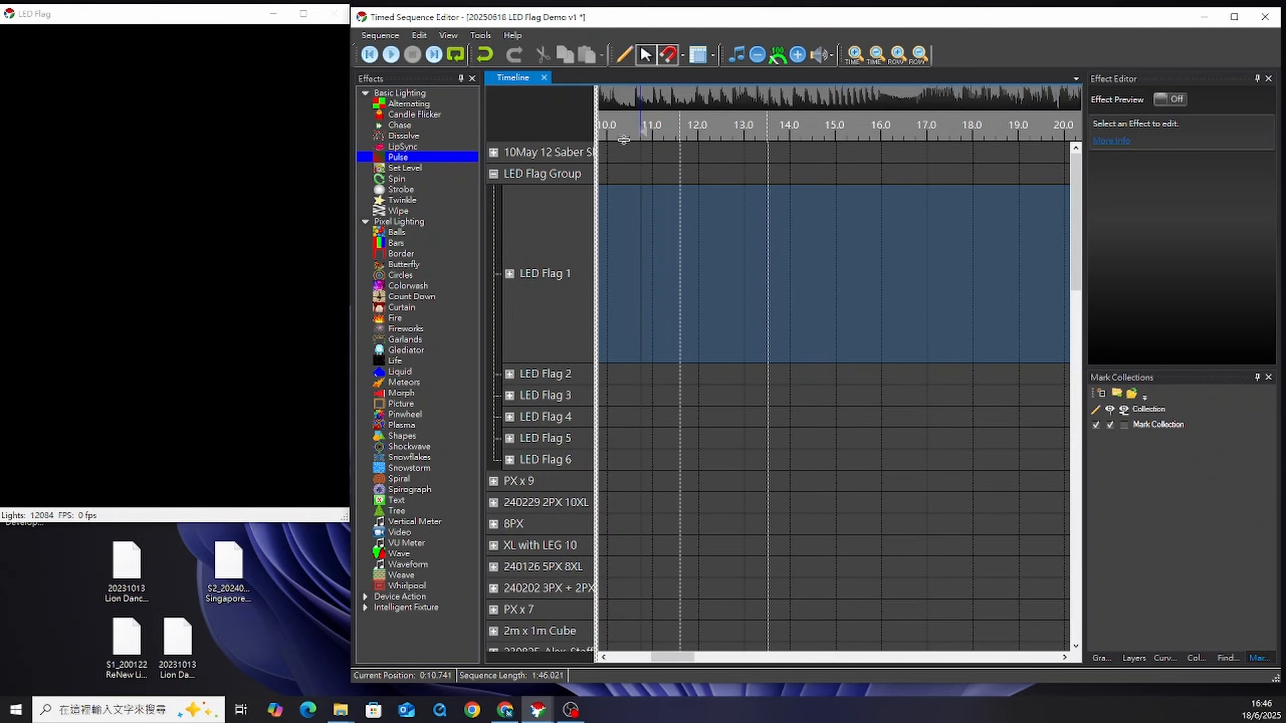
pyautogui.moveTo(689, 659); pyautogui.dragTo(644, 658)
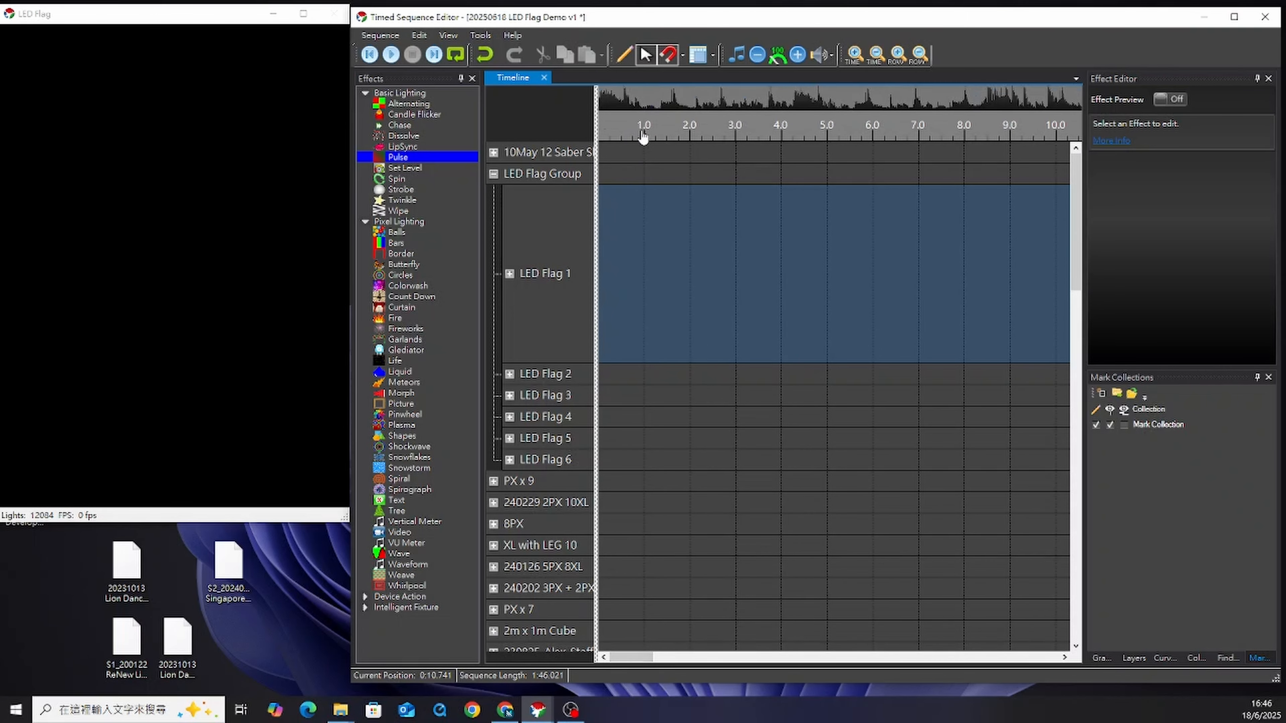
pyautogui.scroll(-3, 855, 152)
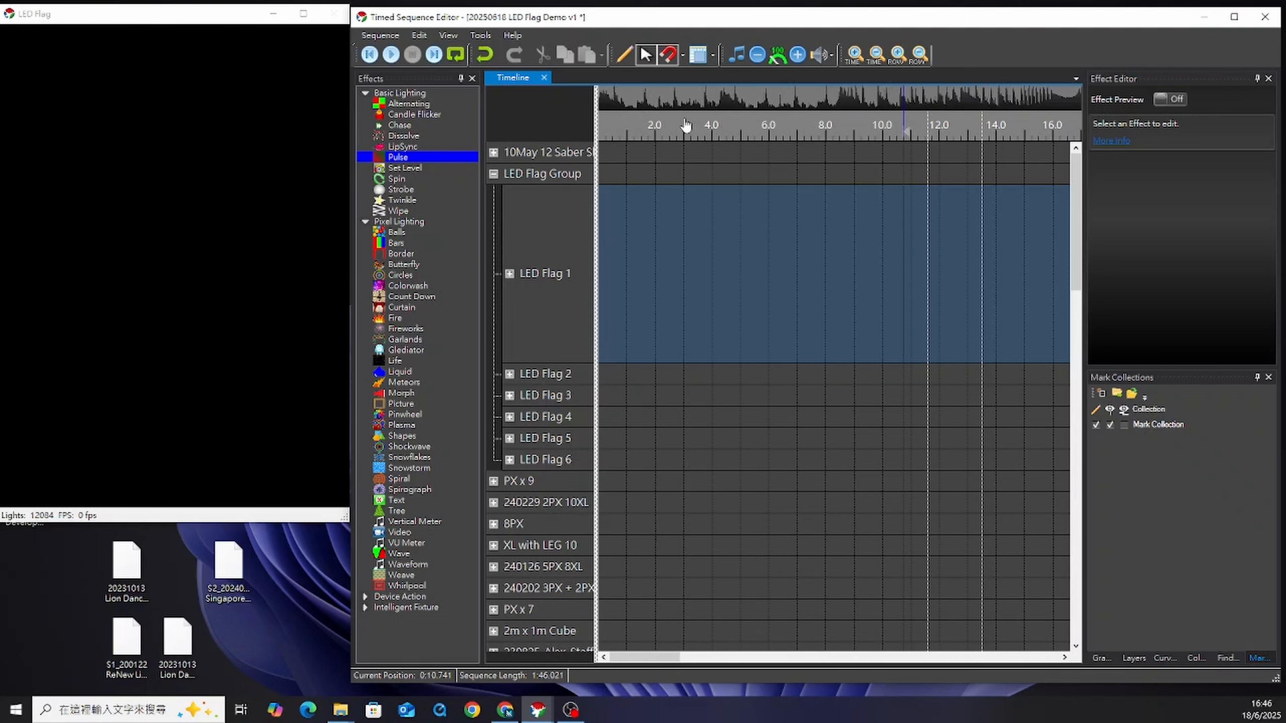
pyautogui.click(602, 132)
pyautogui.press('space')
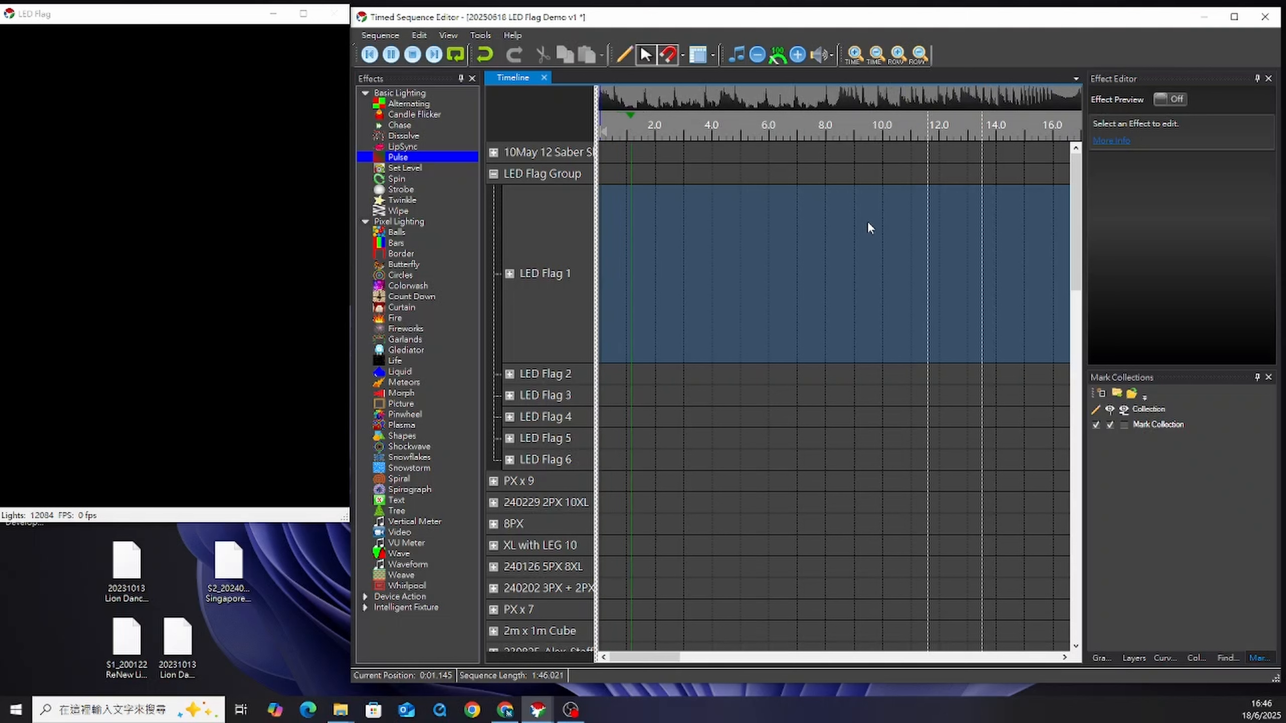
pyautogui.scroll(-3, 870, 220)
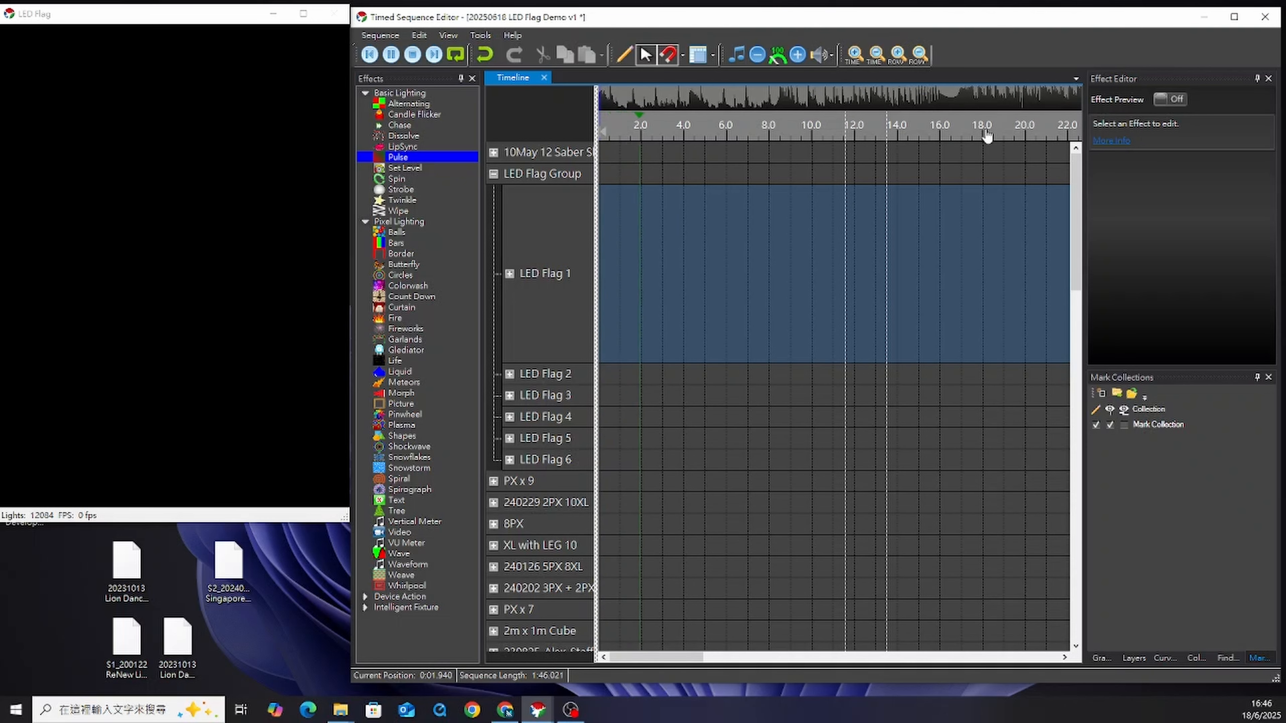
pyautogui.click(690, 133)
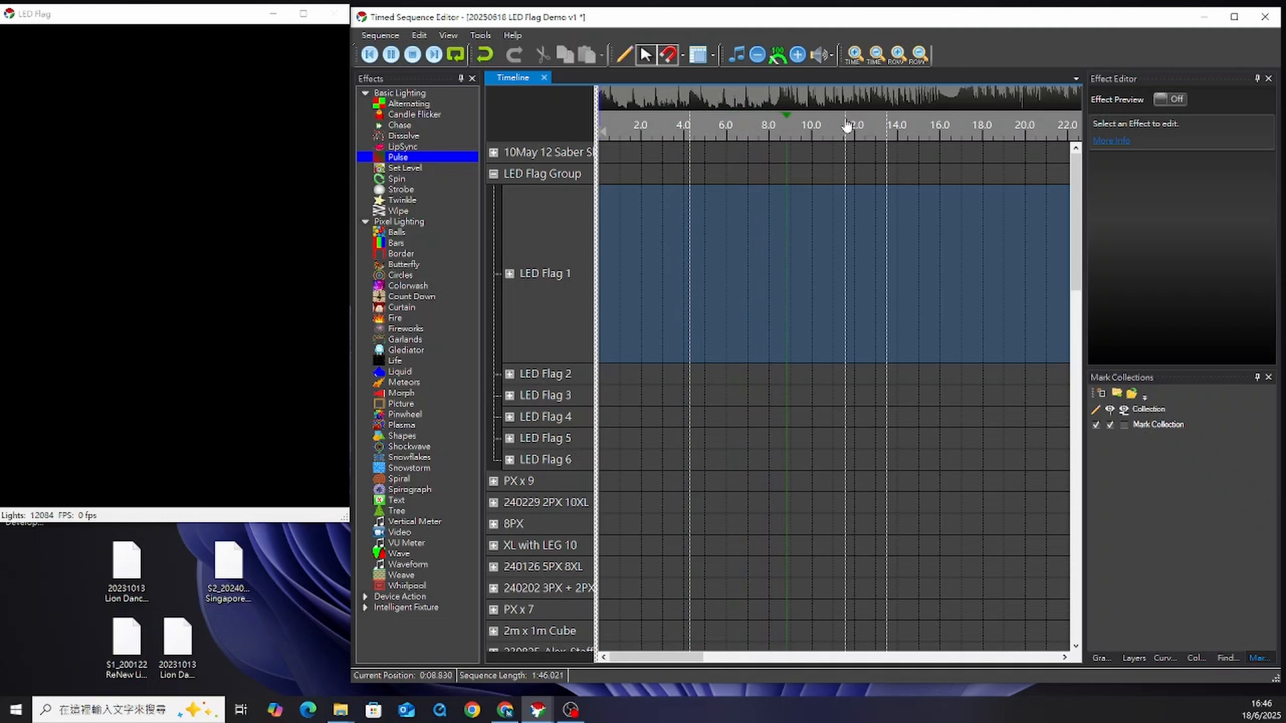
pyautogui.click(779, 123)
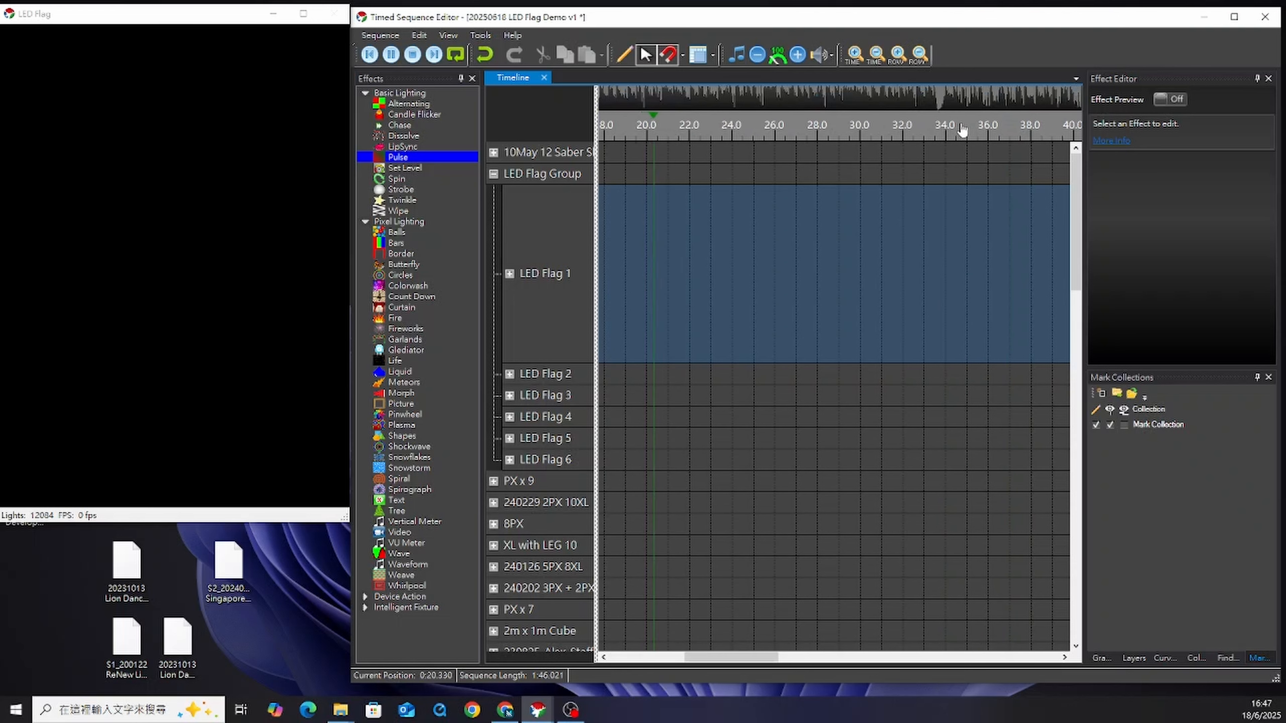
pyautogui.press('space')
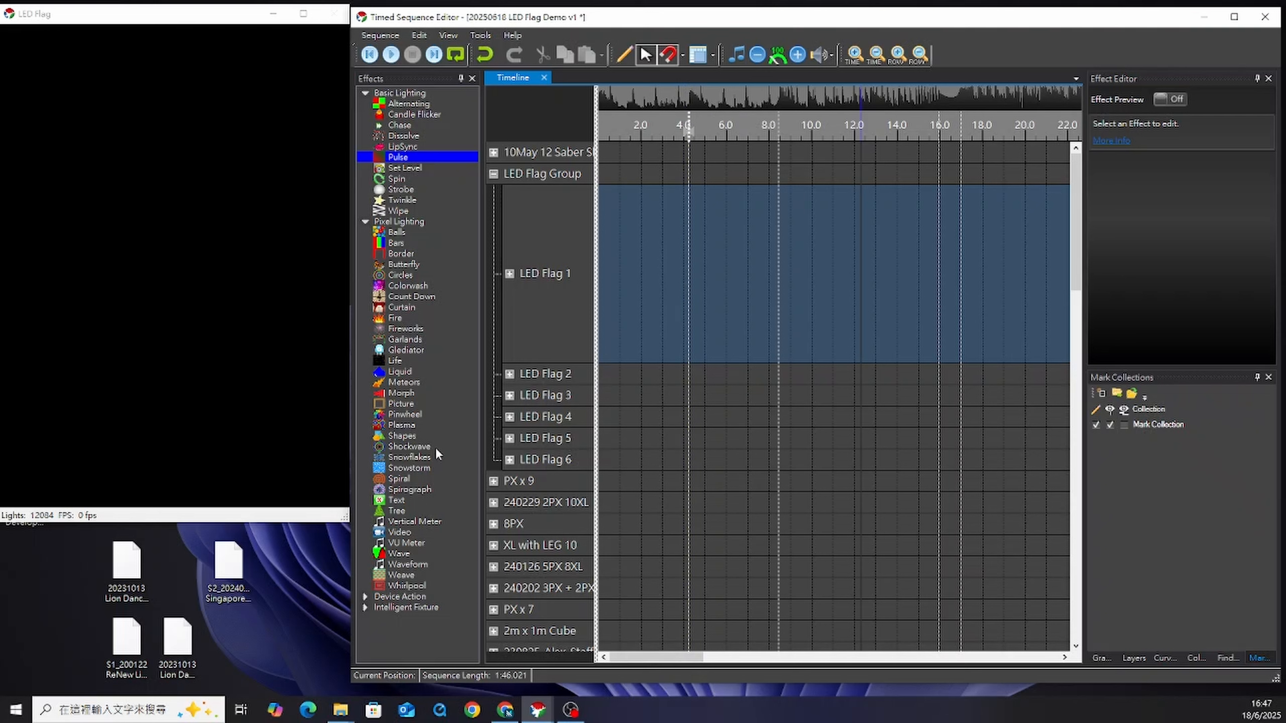
# - Add a Picture effect to LED Flag 1 between the marks at about 4.3 s and 8.5 s, with Locations positioning
pyautogui.click(398, 404)
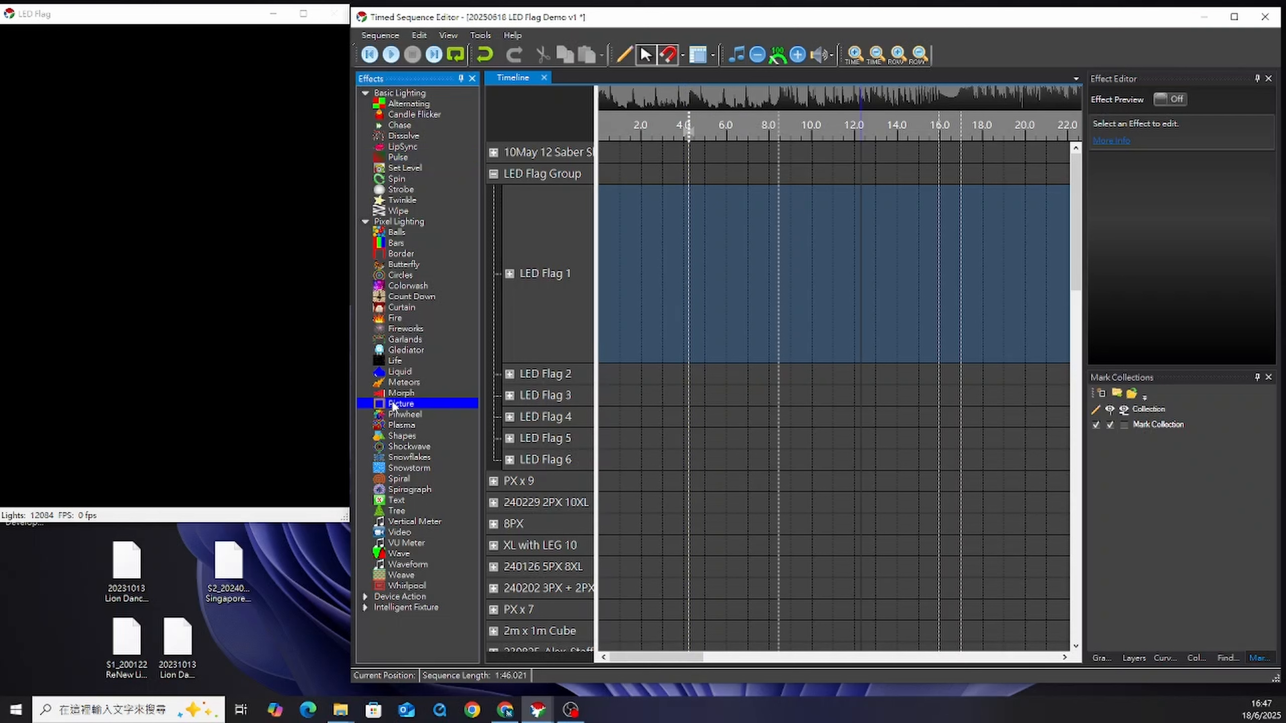
pyautogui.moveTo(709, 252)
pyautogui.mouseDown()
pyautogui.moveTo(762, 252)
pyautogui.moveTo(778, 238)
pyautogui.moveTo(693, 236)
pyautogui.mouseUp()
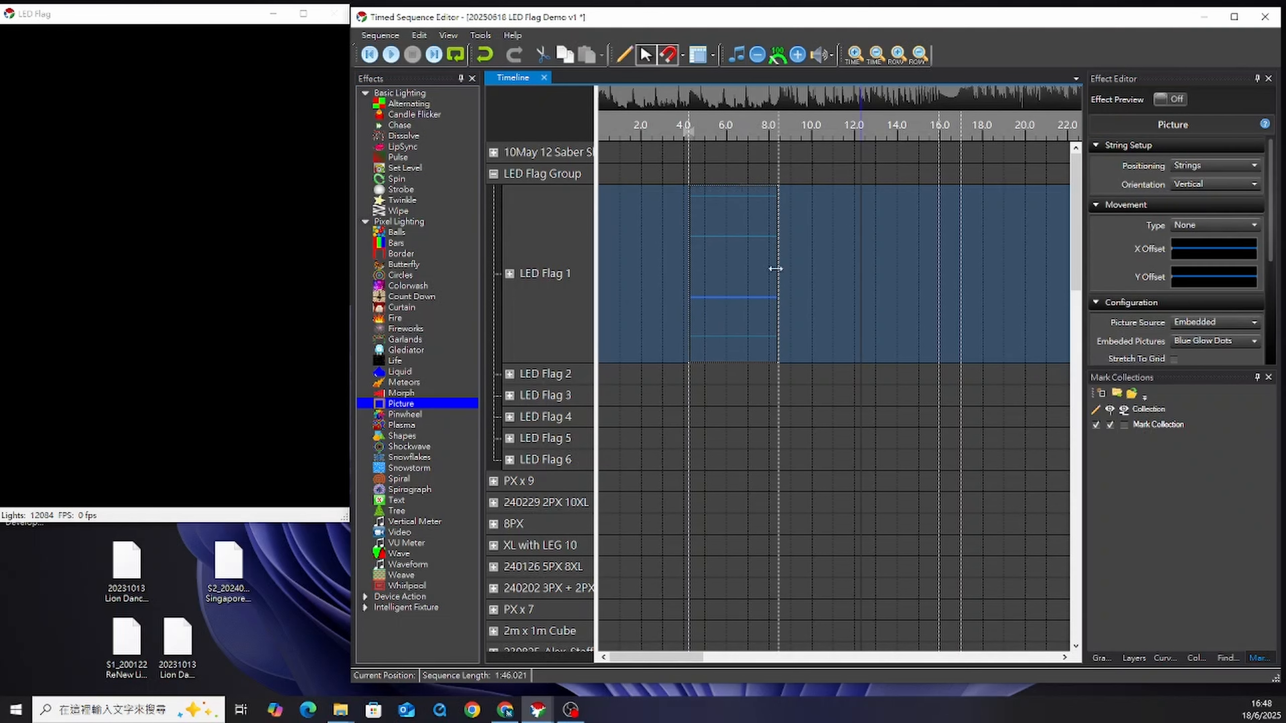
pyautogui.click(1199, 166)
pyautogui.click(1201, 188)
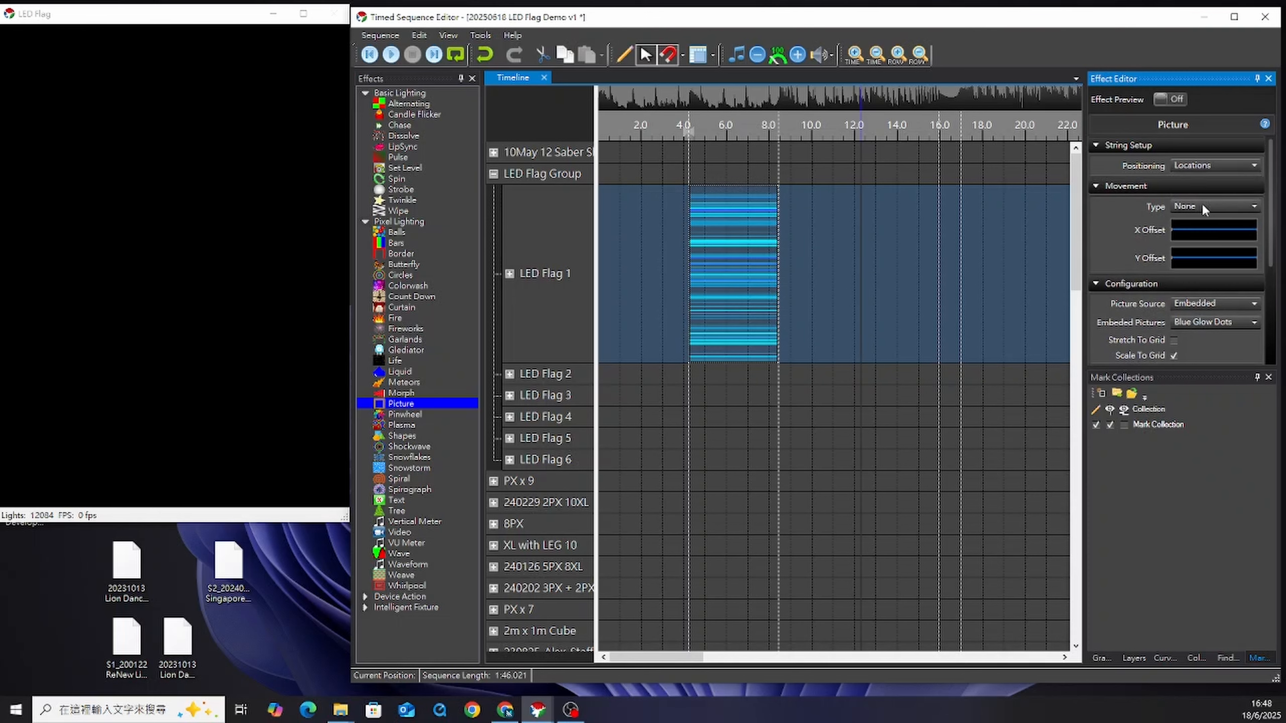
# - Set the Picture effect's source to File and load [Image]3-banana
pyautogui.click(1226, 304)
pyautogui.click(1221, 317)
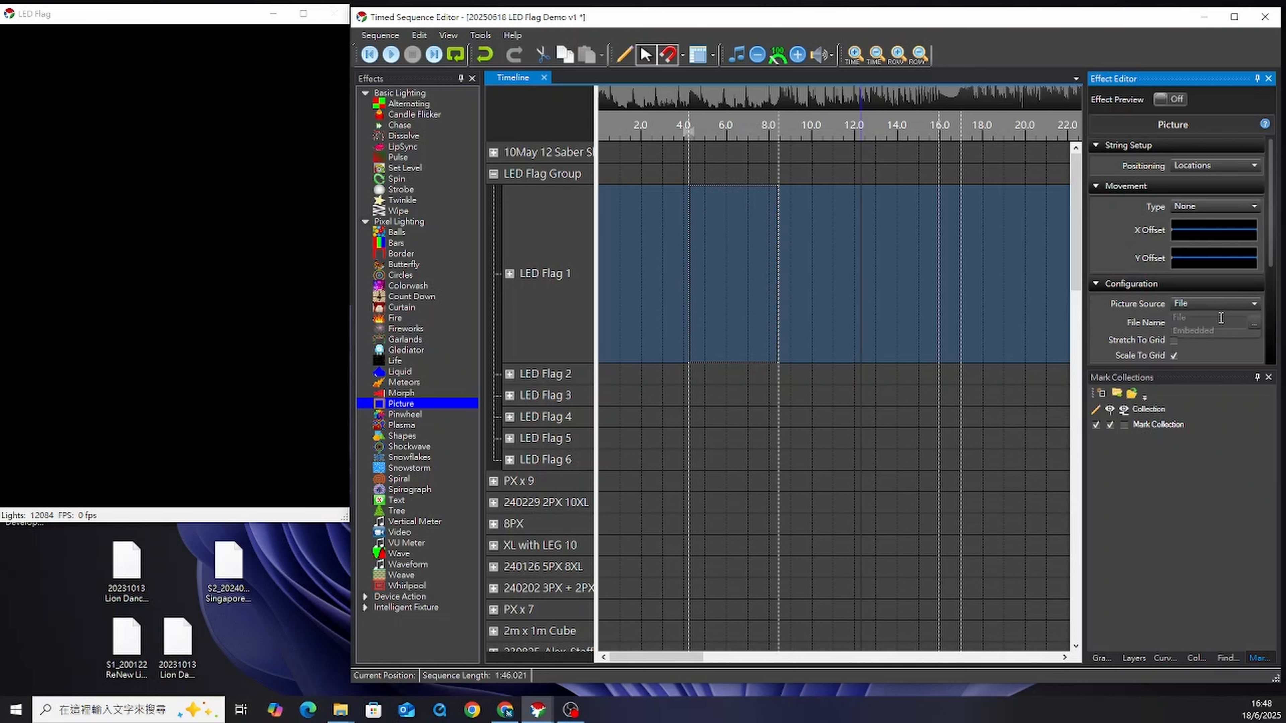
pyautogui.click(1254, 322)
pyautogui.click(623, 218)
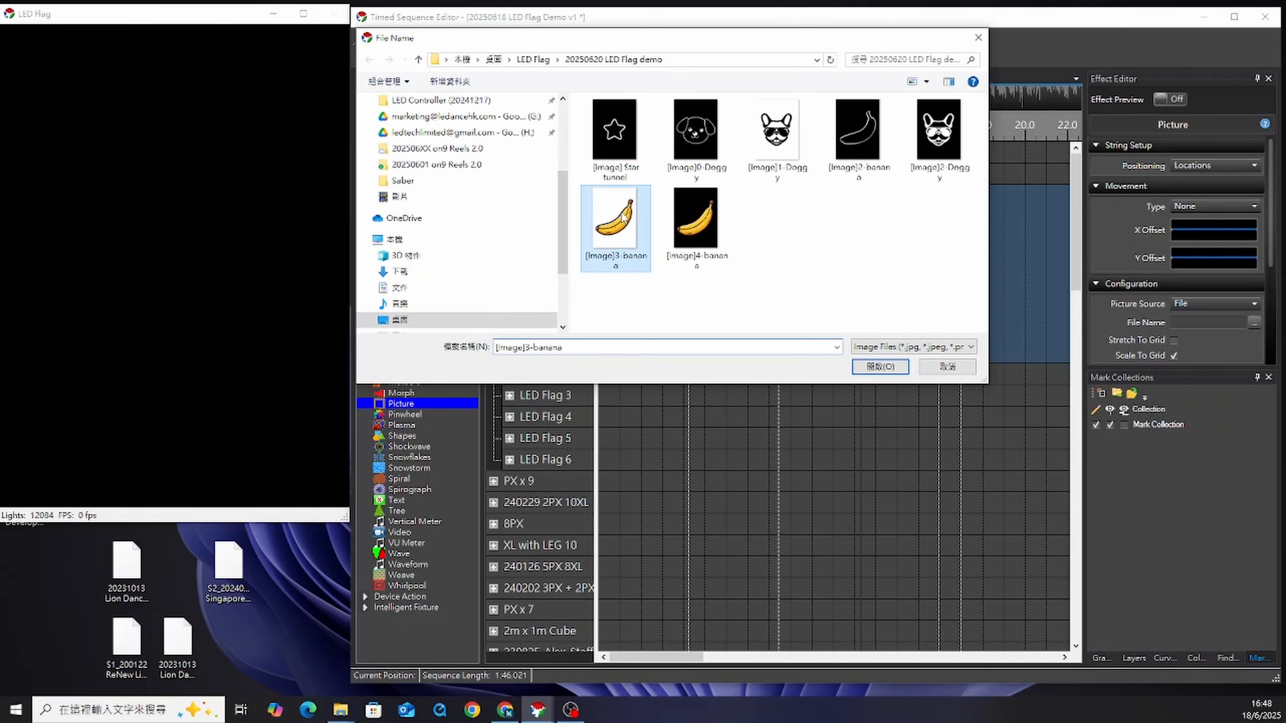
pyautogui.doubleClick(623, 218)
# - Play the sequence from about 5 s to check the banana picture in the flag preview
pyautogui.click(707, 133)
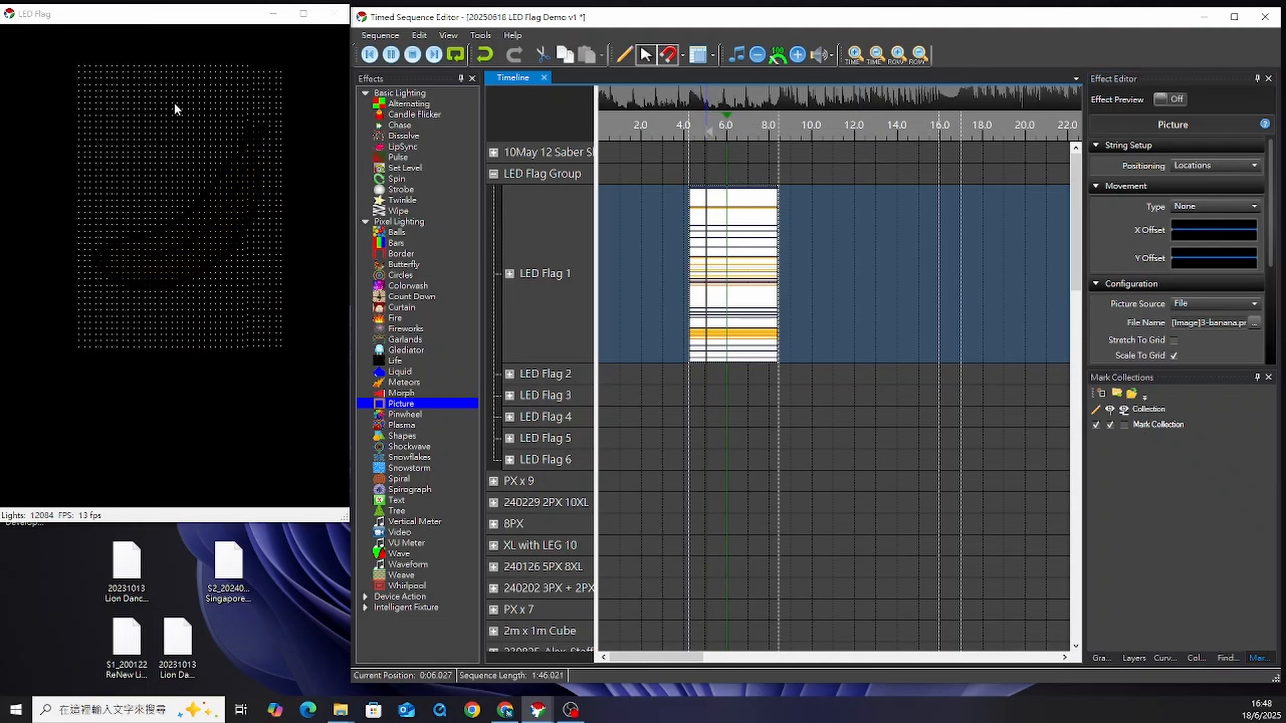
pyautogui.press('space')
pyautogui.press('space')
pyautogui.press('space')
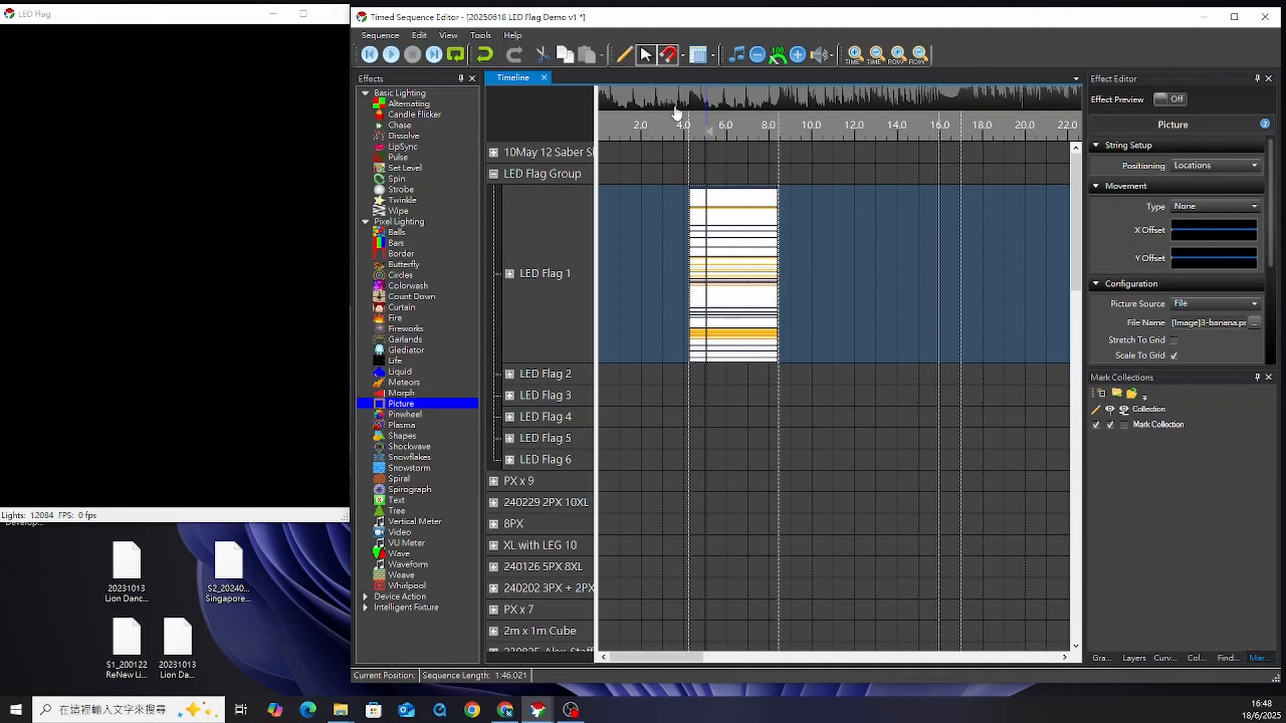
# - Move the banana picture effect to about 16–17 s and add a Video effect to LED Flag 1 between about 4.3 s and 8.5 s
pyautogui.moveTo(726, 244); pyautogui.dragTo(960, 231)
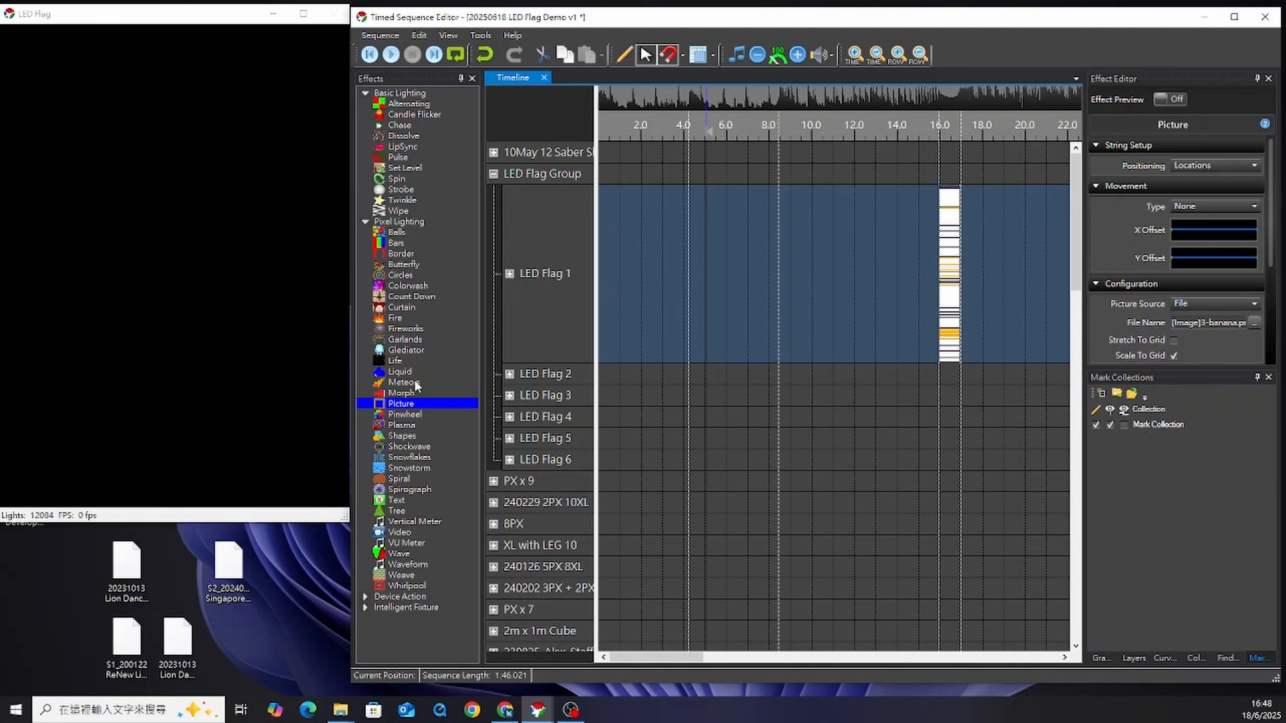
pyautogui.click(709, 292)
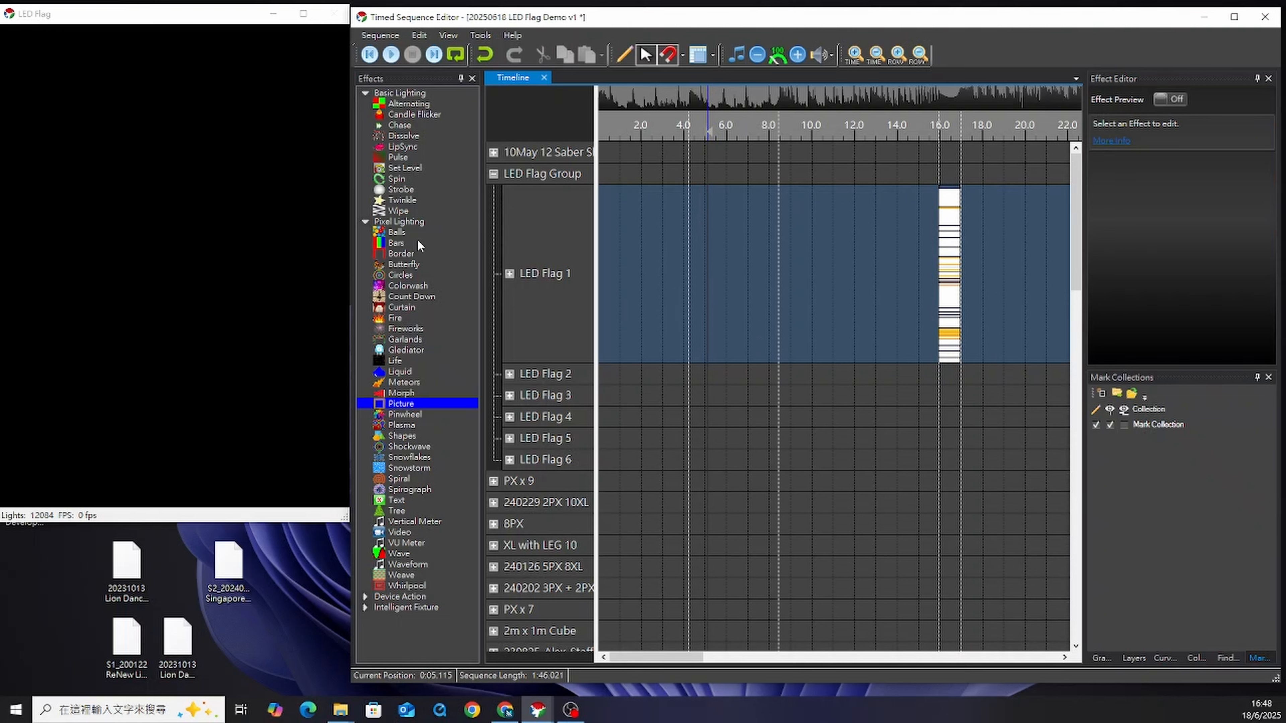
pyautogui.moveTo(417, 534); pyautogui.dragTo(702, 314)
pyautogui.moveTo(732, 292); pyautogui.dragTo(775, 291)
# - Set the Video effect's positioning to Locations and load the [Word]5sCount-Ani-1 file
pyautogui.click(1204, 165)
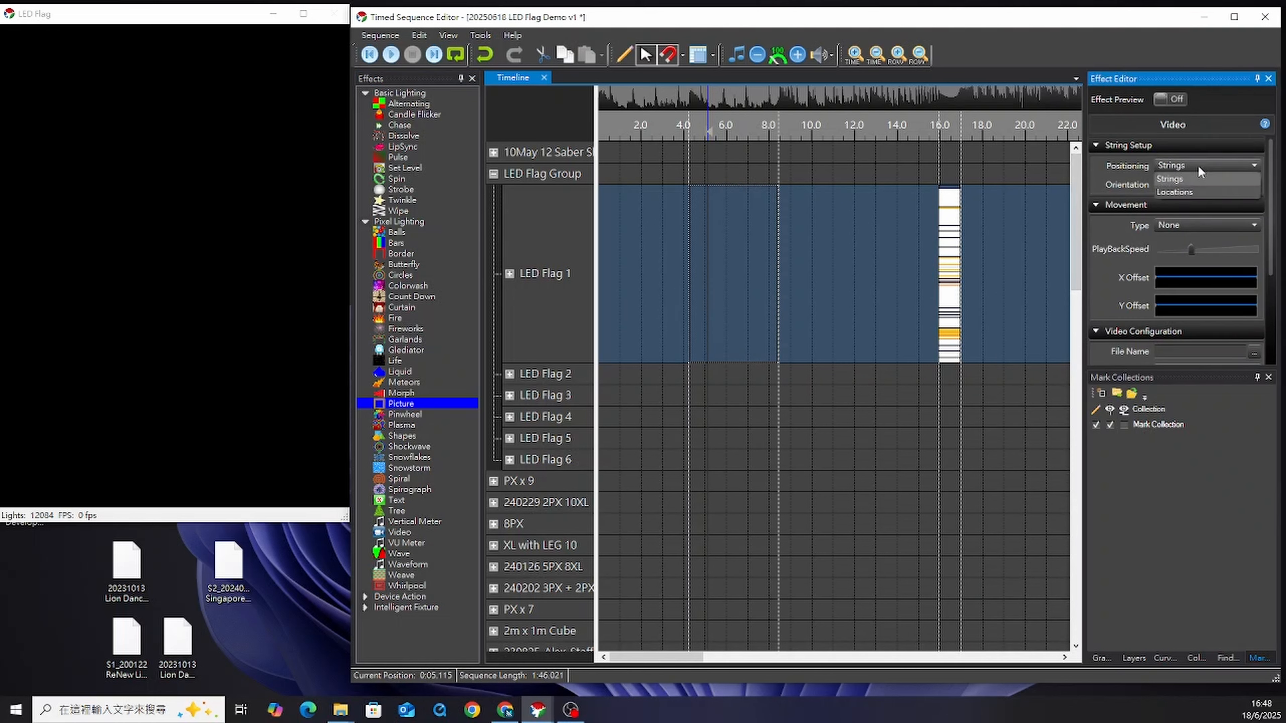
pyautogui.click(1204, 194)
pyautogui.scroll(-1, 1183, 270)
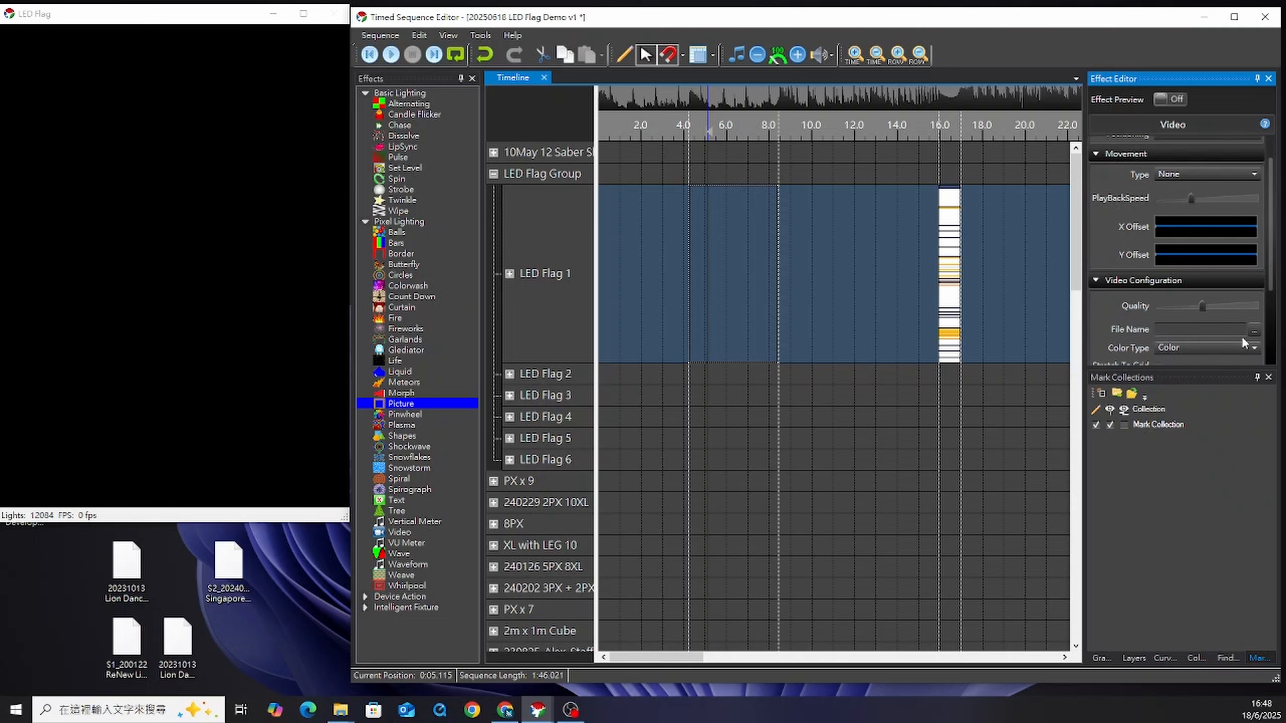
pyautogui.click(1254, 329)
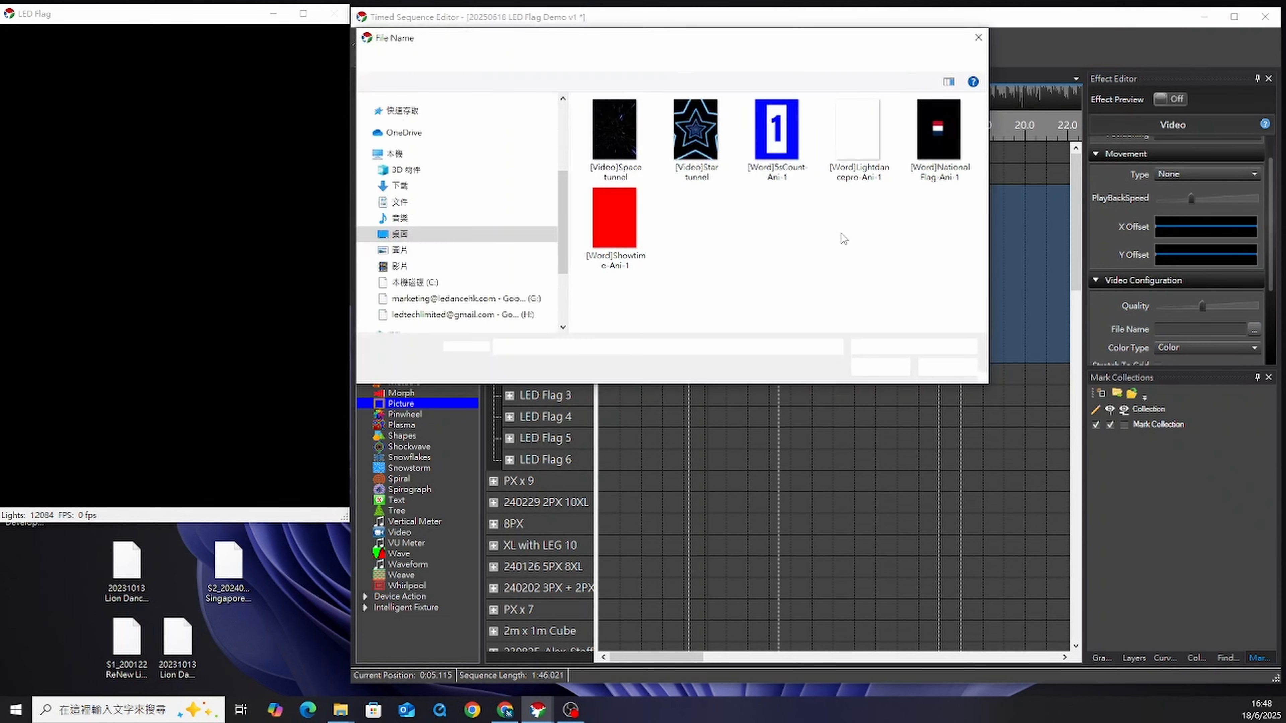
pyautogui.doubleClick(767, 151)
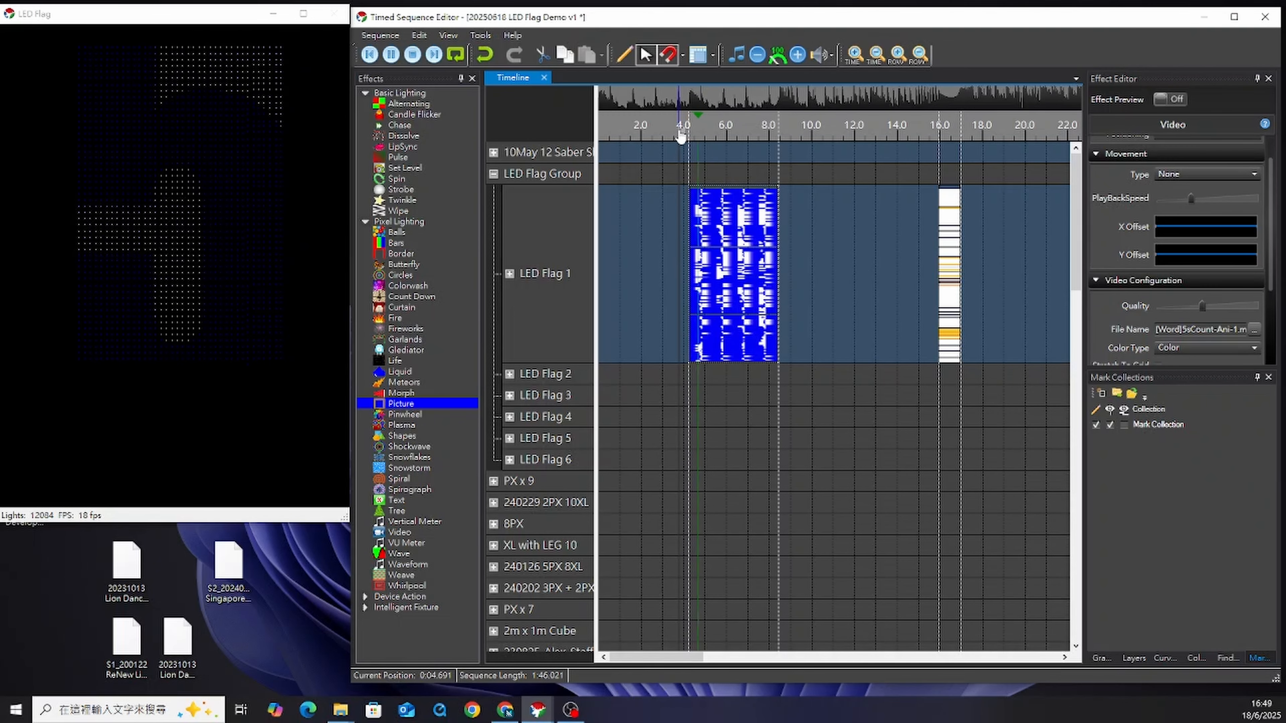
# - Set the count Video effect's PlayBackSpeed to 20 and play the sequence from about 5 s
pyautogui.press('space')
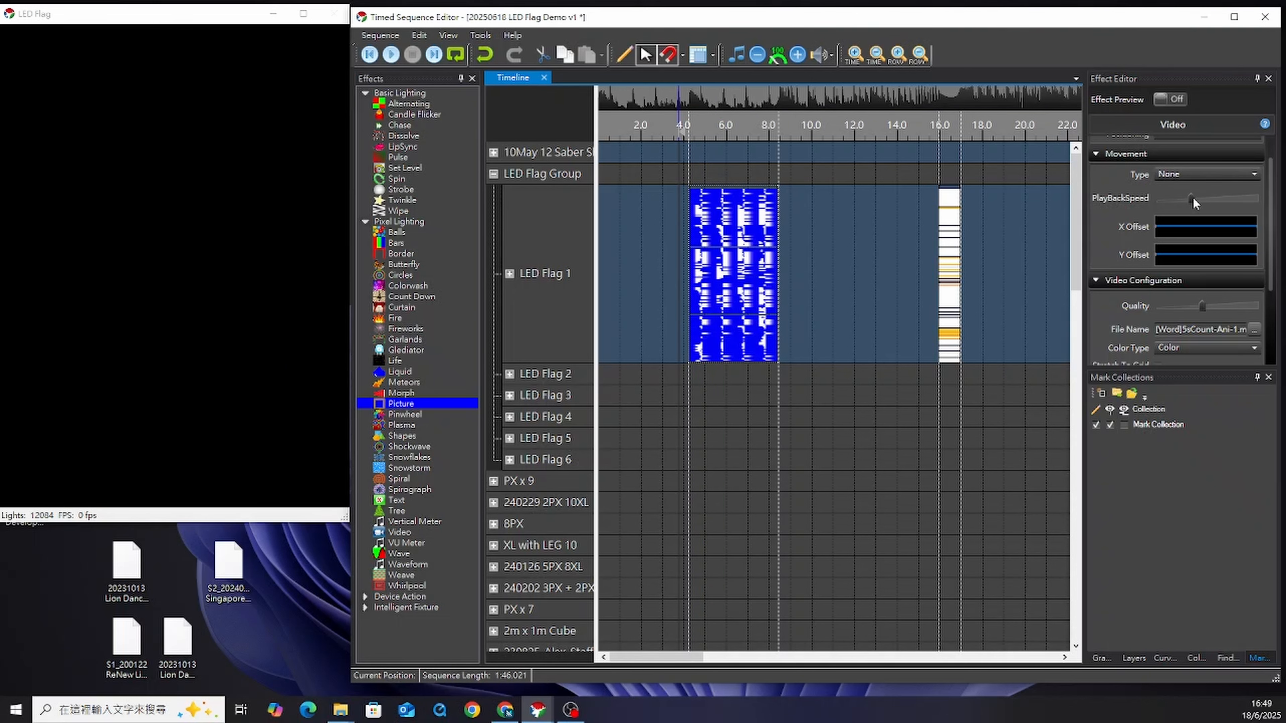
pyautogui.click(1192, 199)
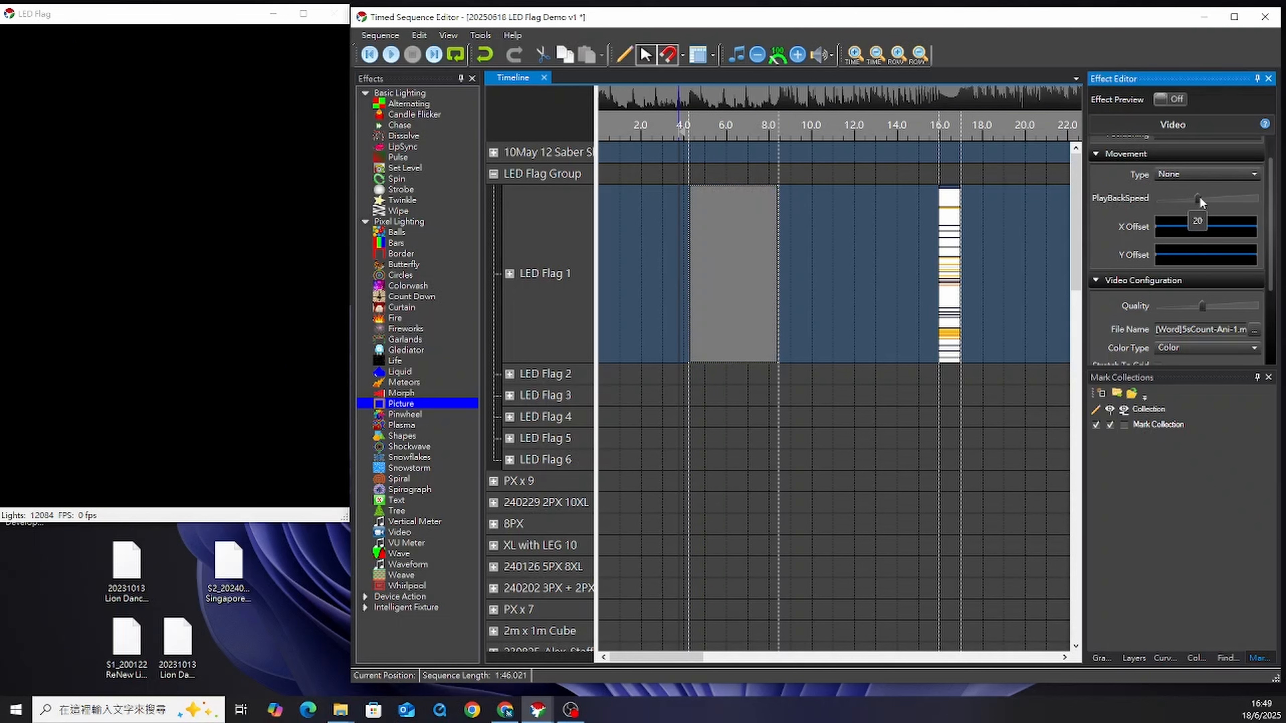
pyautogui.click(712, 143)
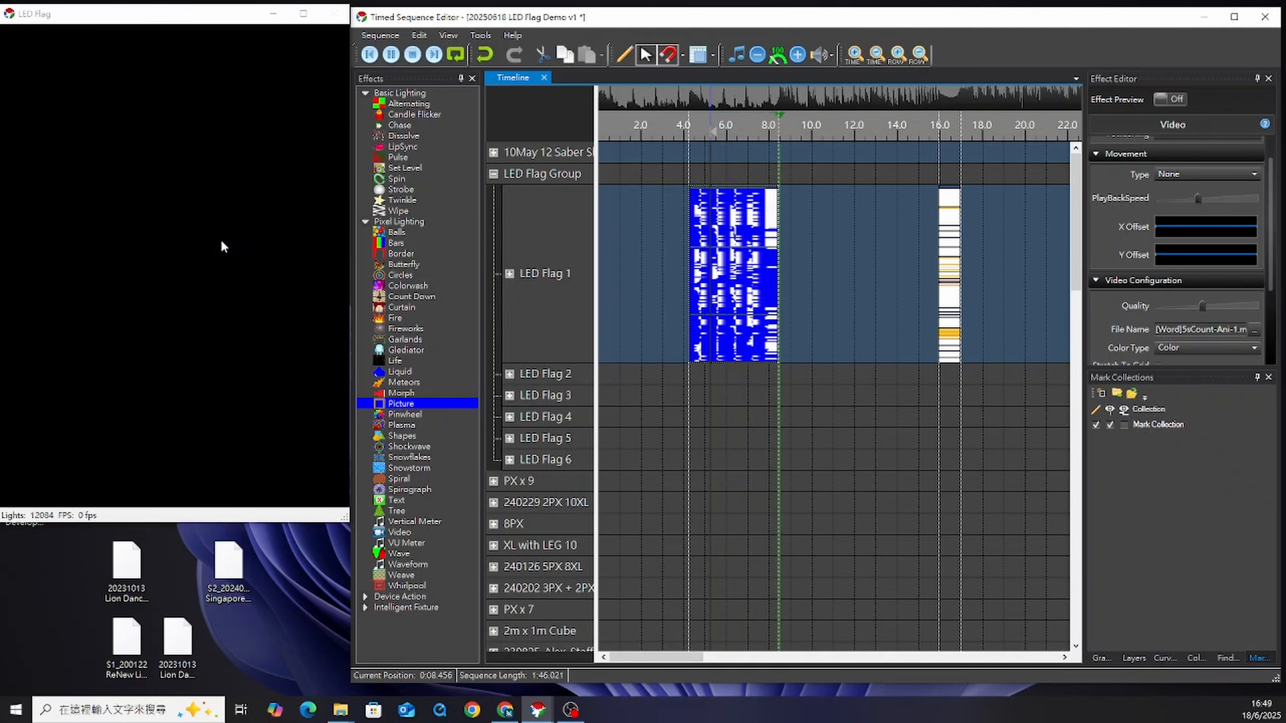
# - Reload the [Word]5sCount-Ani-1 file in the Video effect
pyautogui.scroll(-5, 1202, 199)
pyautogui.click(1255, 208)
pyautogui.doubleClick(764, 155)
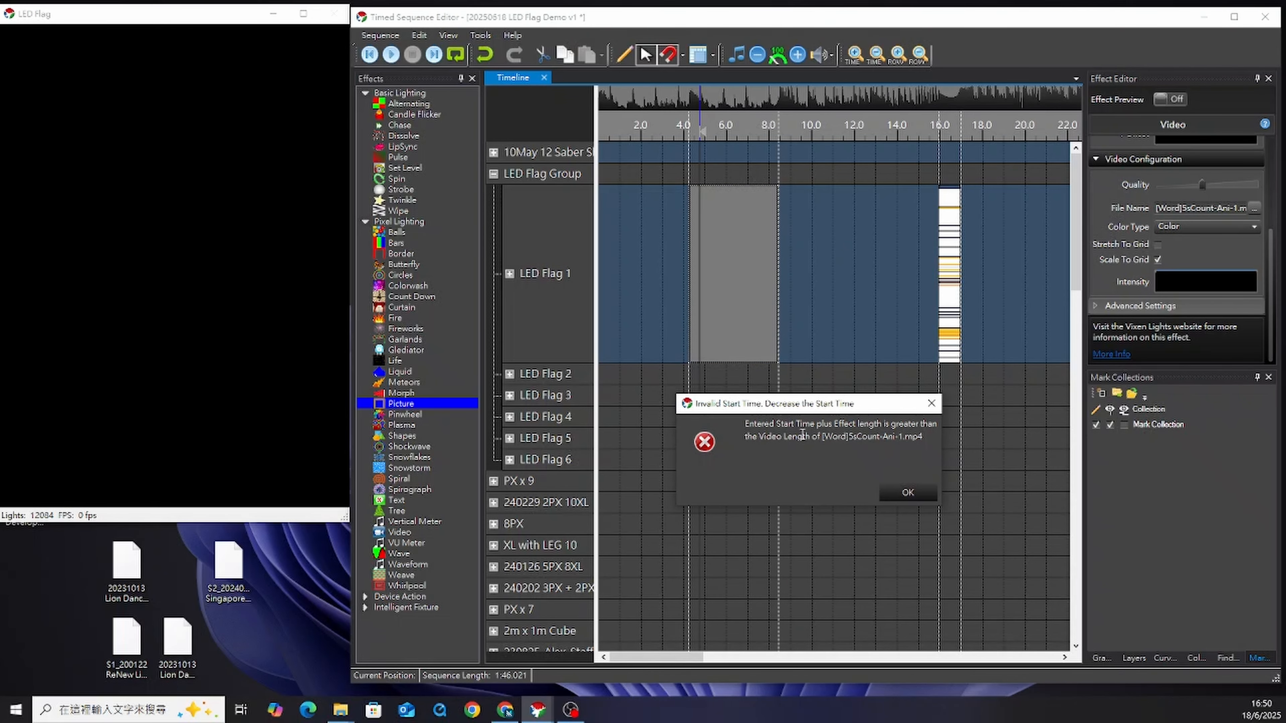
pyautogui.click(908, 494)
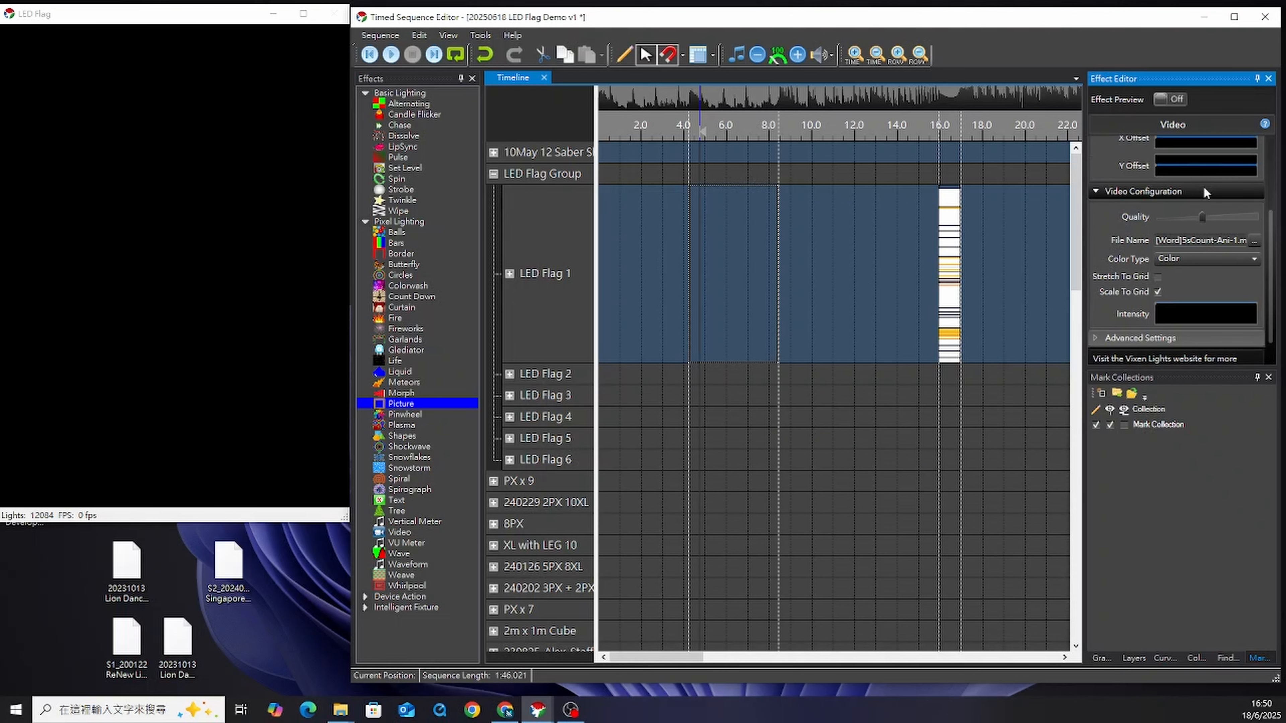
# - Fine-tune the count Video effect's PlayBackSpeed and play the sequence from about 7 s to check the end of the count
pyautogui.scroll(2, 1196, 193)
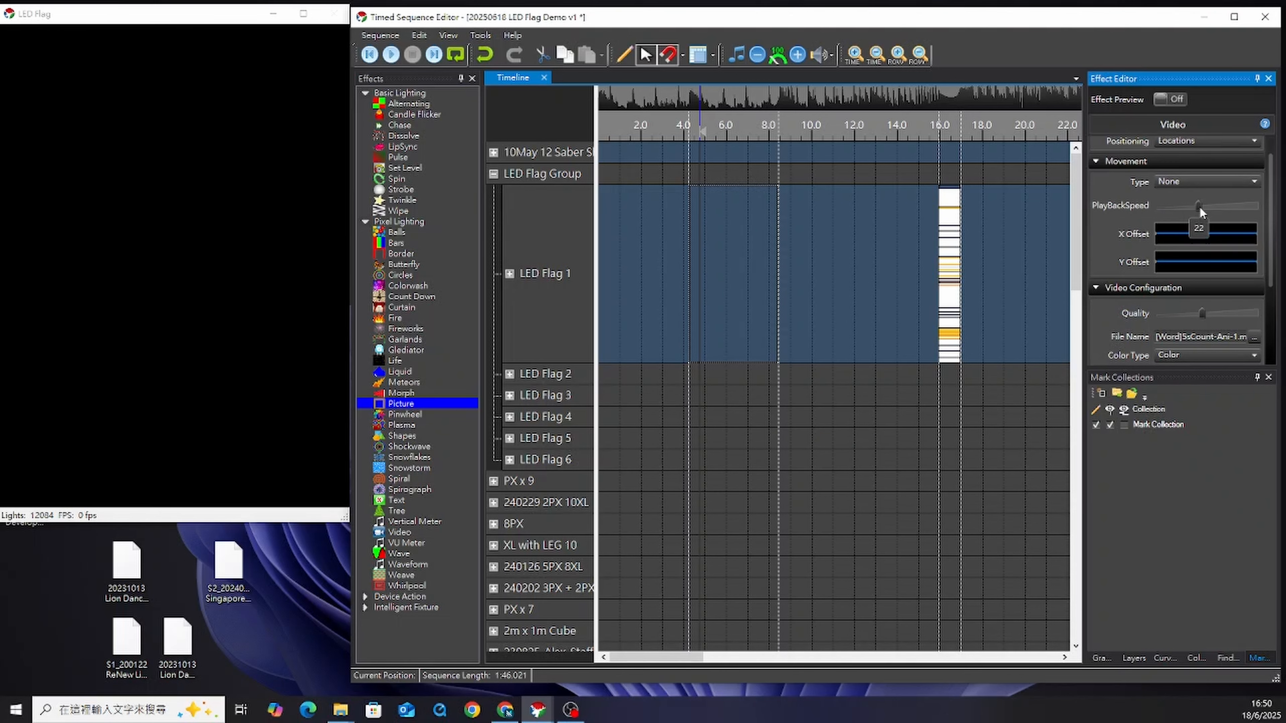
pyautogui.moveTo(1199, 207); pyautogui.dragTo(1198, 208)
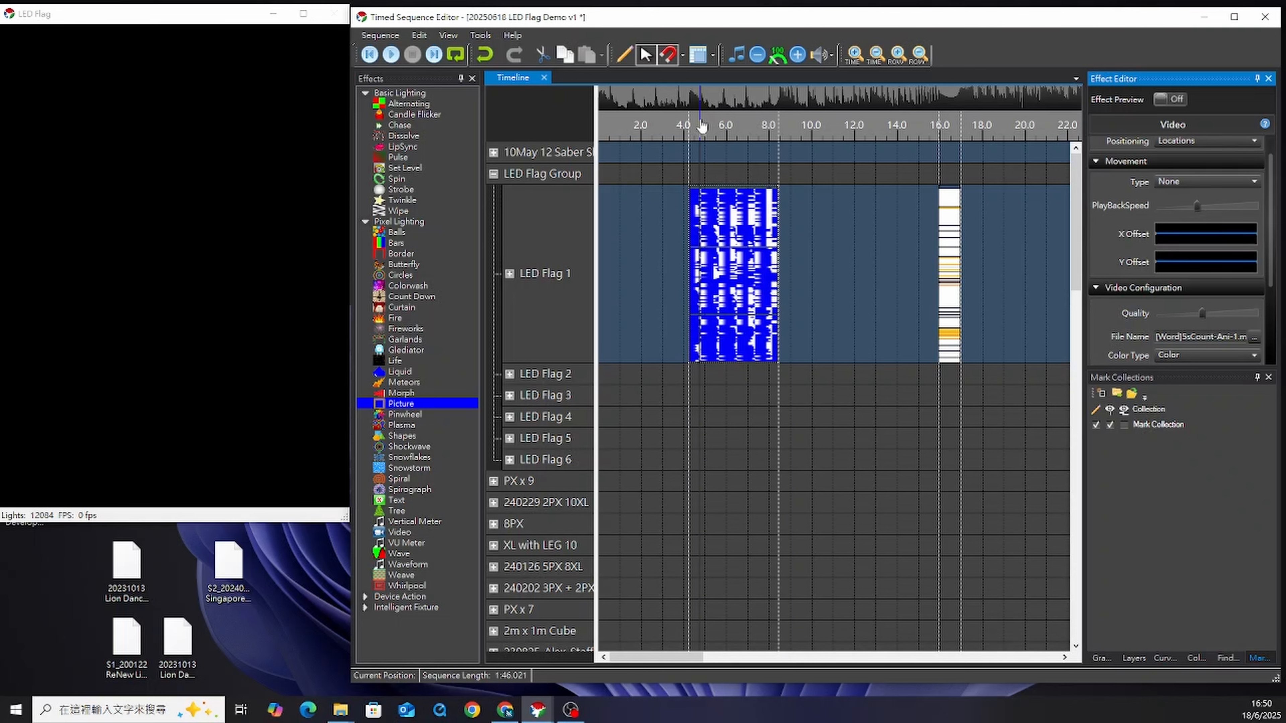
pyautogui.click(750, 131)
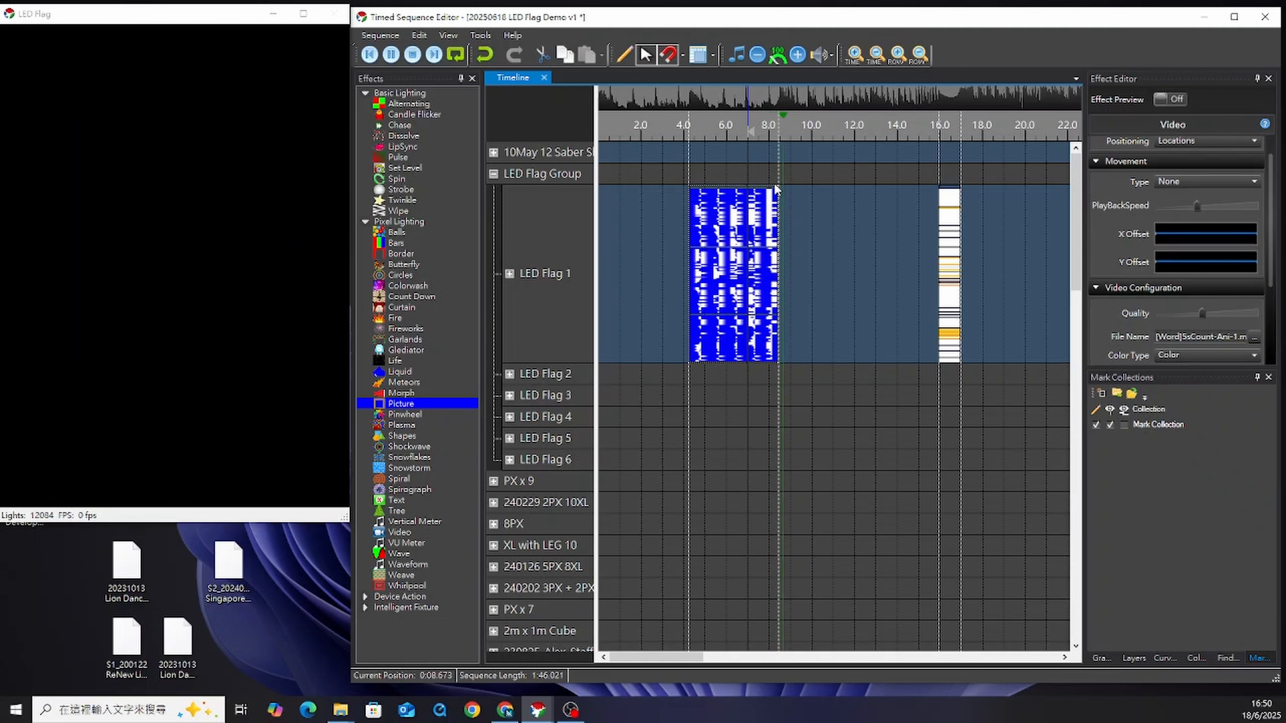
pyautogui.press('space')
pyautogui.click(669, 133)
# - Copy the Video effect to directly after the count on LED Flag 1, at about 8.5 s, and load [Word]Lightdancepro-Ani-1 in it
pyautogui.hotkey('alt', 'Tab')
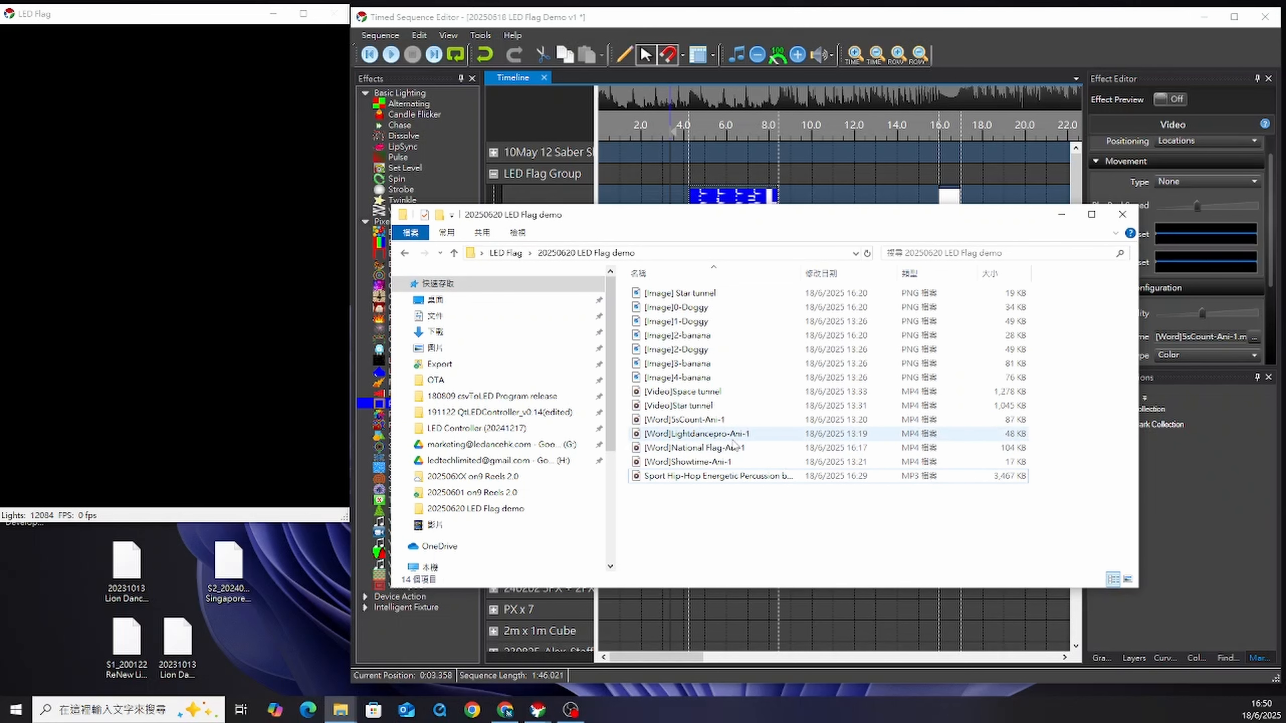
pyautogui.click(834, 179)
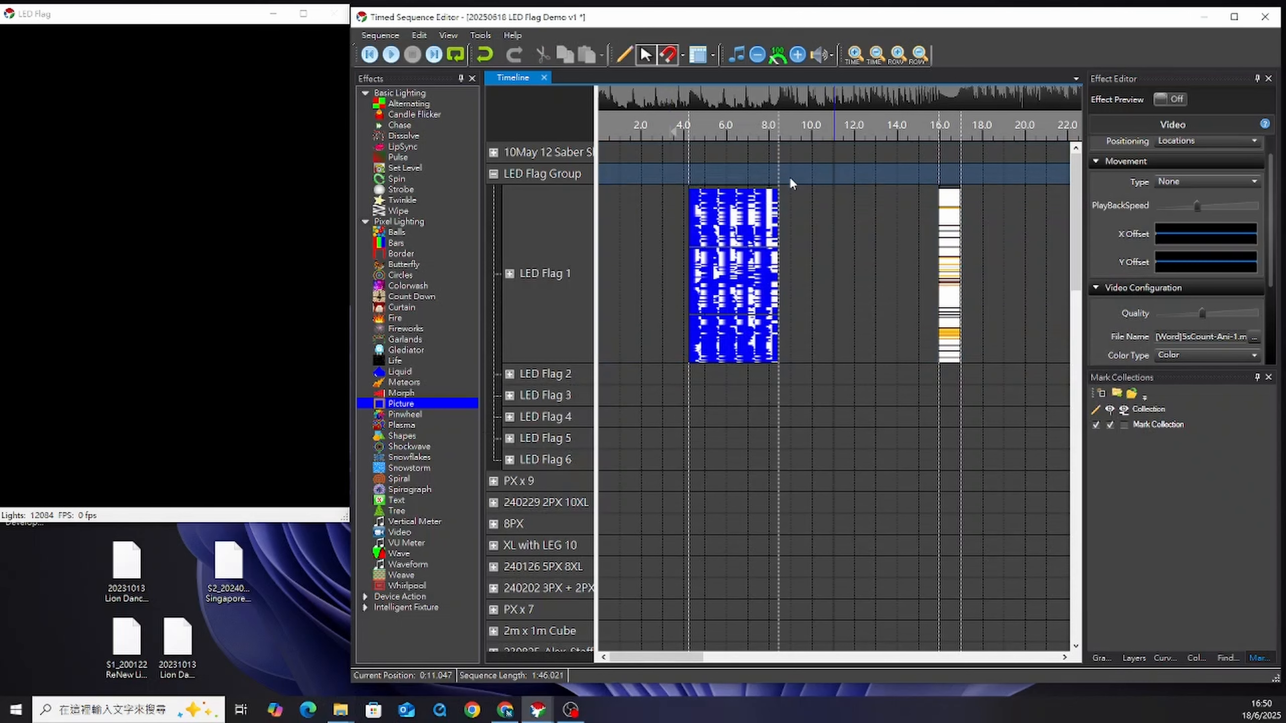
pyautogui.moveTo(840, 243); pyautogui.dragTo(911, 231)
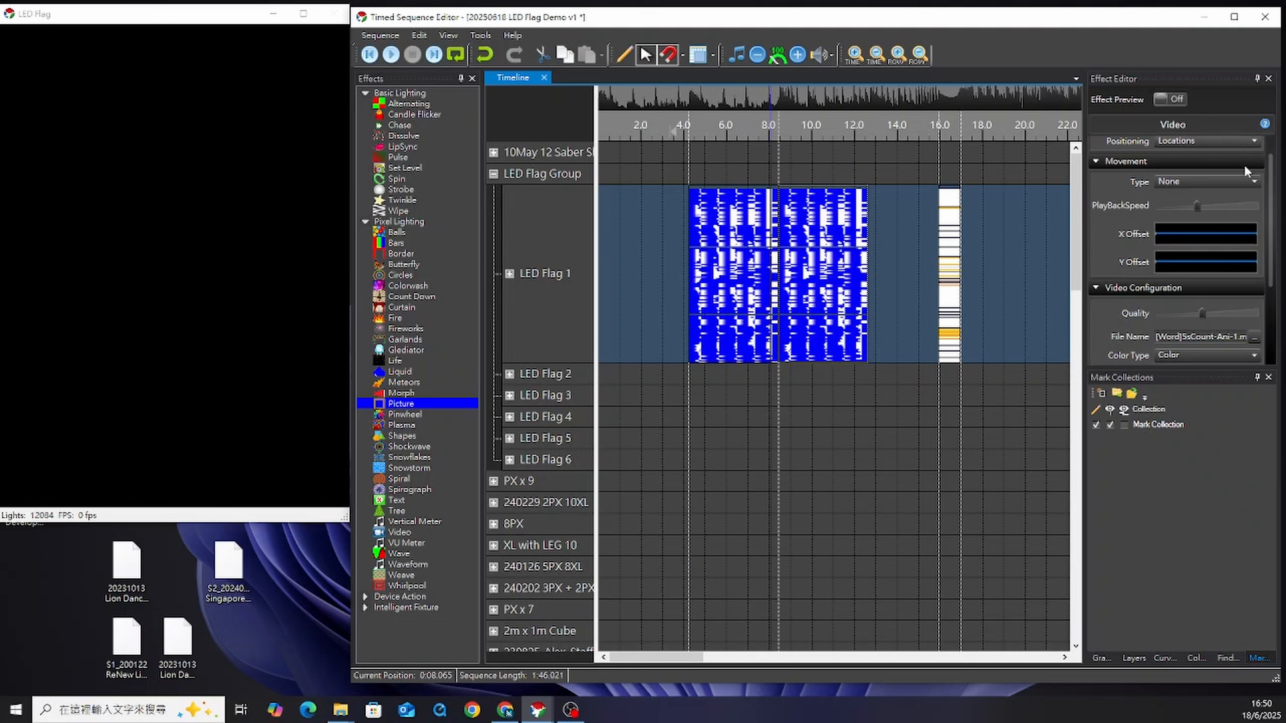
pyautogui.click(1254, 337)
pyautogui.doubleClick(859, 138)
# - Set the Lightdancepro Video effect's PlayBackSpeed to 1 and play the sequence from about 8.7 s
pyautogui.moveTo(1198, 207); pyautogui.dragTo(1192, 208)
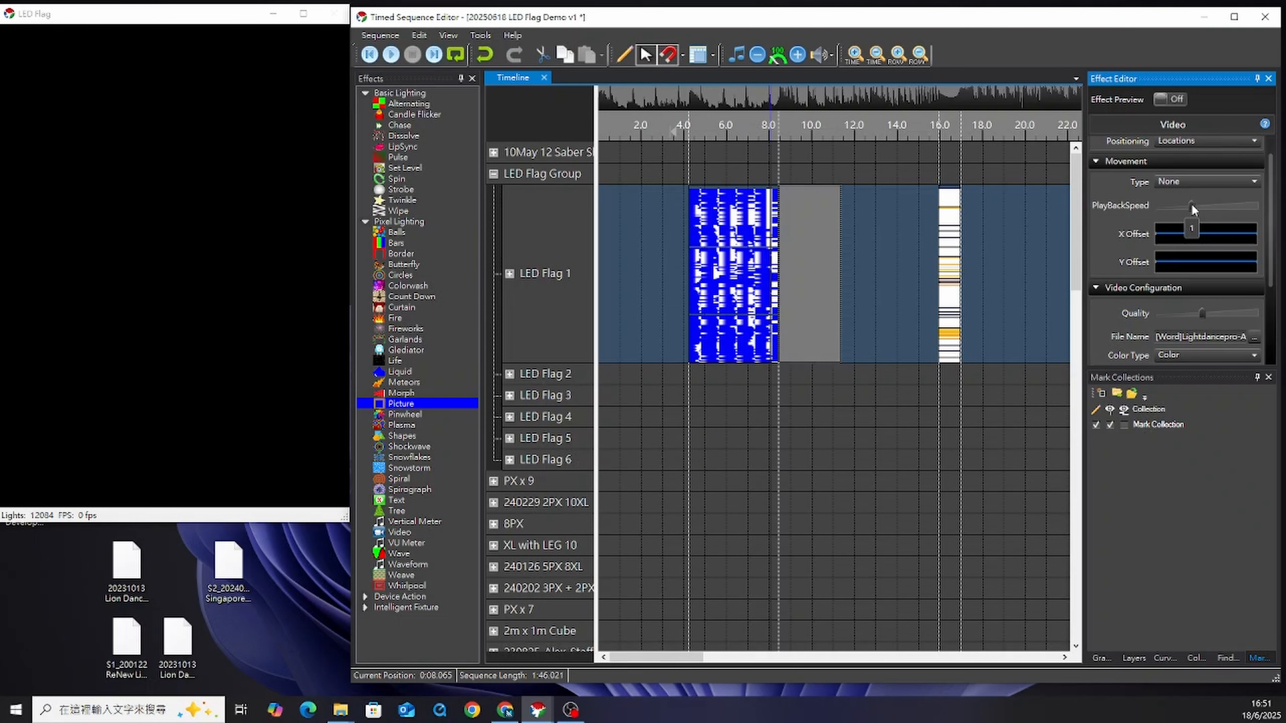
pyautogui.click(786, 130)
pyautogui.press('space')
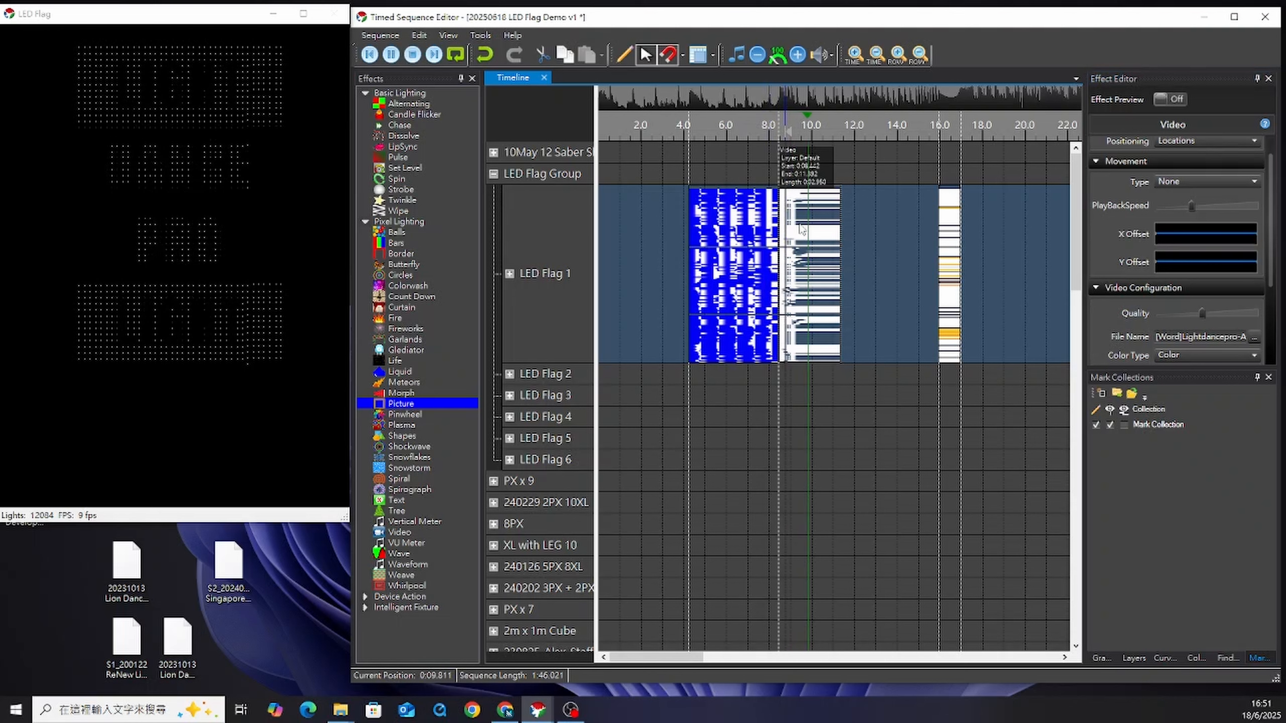
pyautogui.press('space')
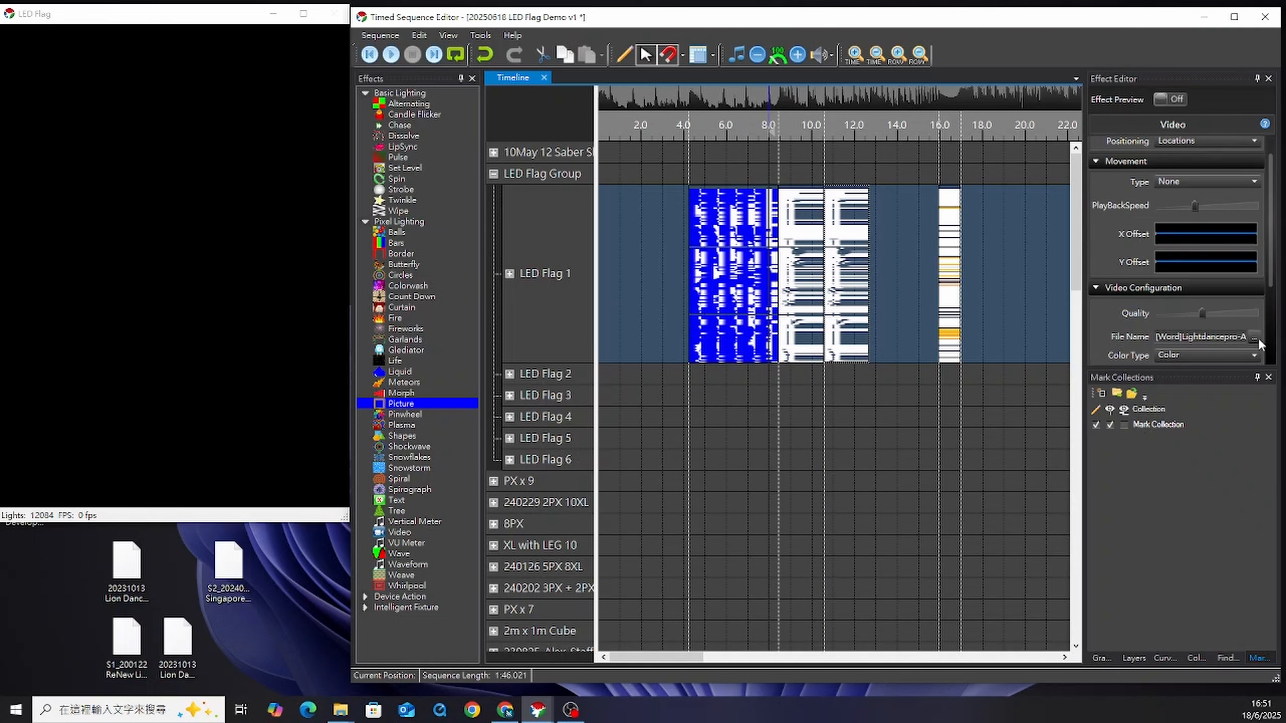
# - Load the [Word]Showtime-Ani-1 file into the Video effect between about 10.6 s and 12.7 s on LED Flag 1
pyautogui.click(1254, 336)
pyautogui.click(629, 246)
pyautogui.doubleClick(629, 245)
# - Add a Wipe effect to LED Flag 1 from about 10.1 s to 11 s with Count movement and Burst direction
pyautogui.click(416, 210)
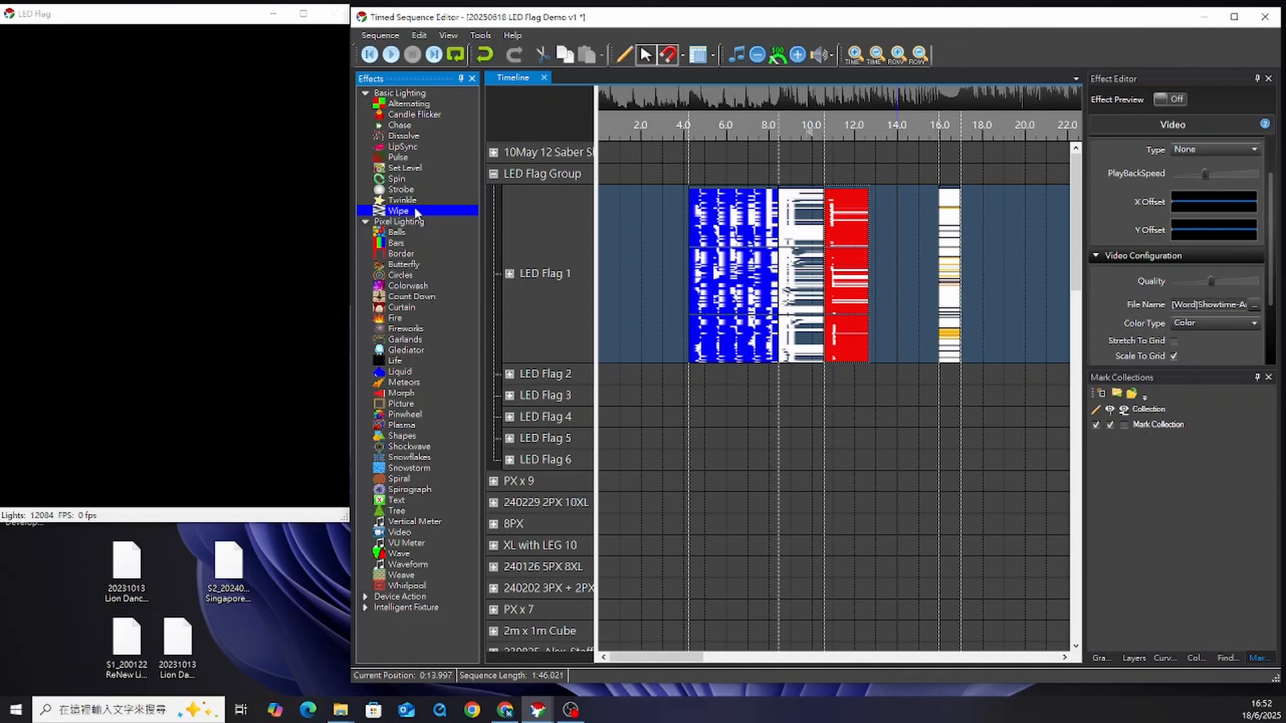
pyautogui.moveTo(846, 372); pyautogui.dragTo(813, 199)
pyautogui.click(1212, 166)
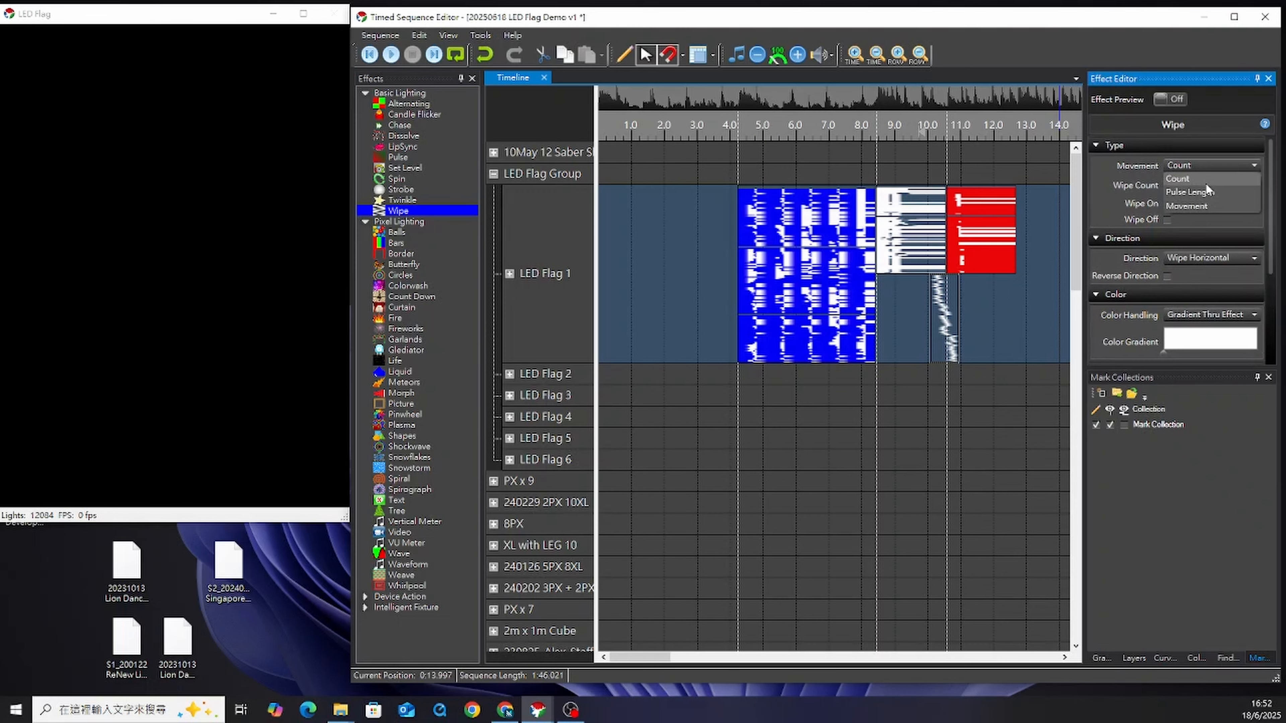
pyautogui.click(1185, 178)
pyautogui.click(1215, 258)
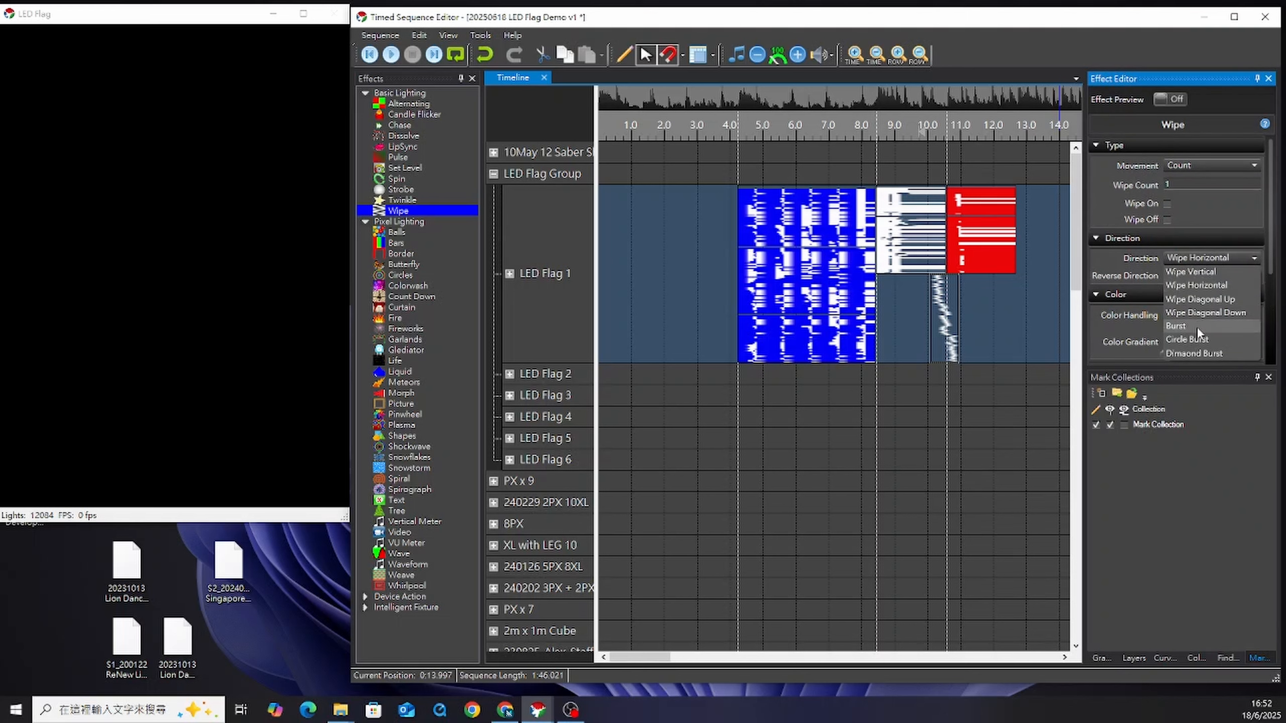
pyautogui.click(1176, 326)
# - Play the sequence repeatedly from about 10 s to check the burst wipe between the two word videos
pyautogui.click(928, 129)
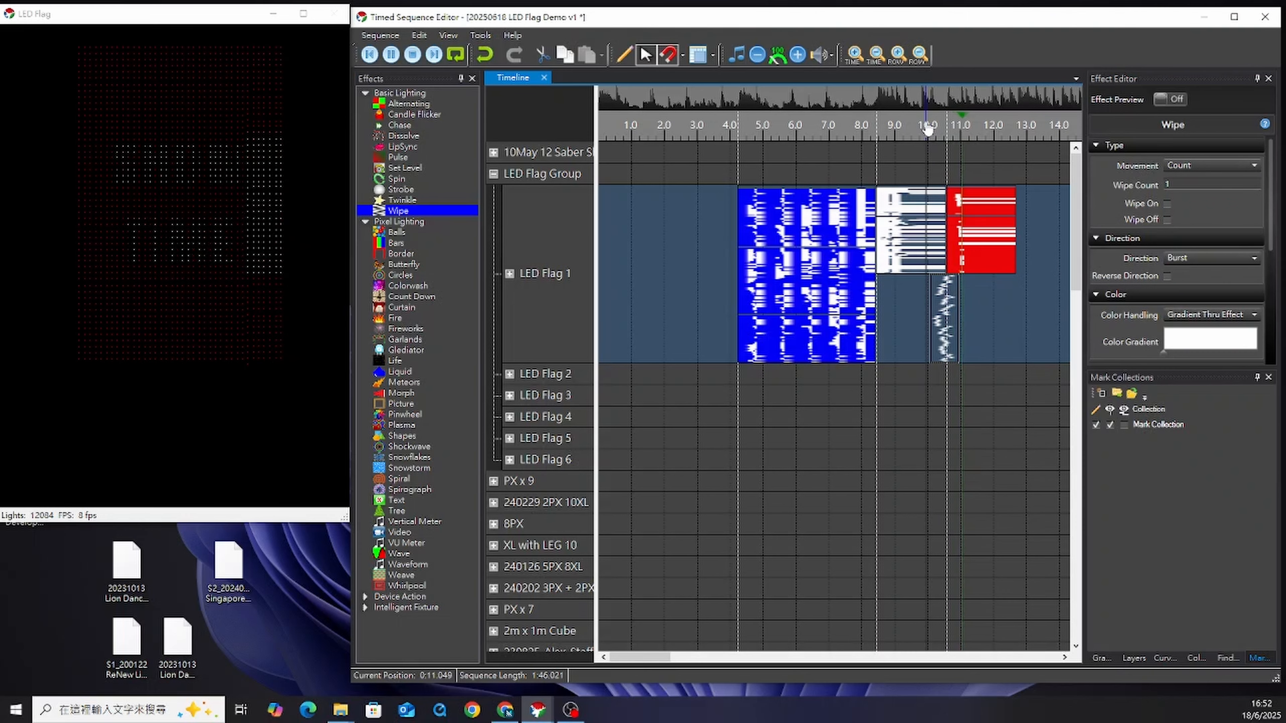
pyautogui.press('space')
pyautogui.press('space')
pyautogui.press('space')
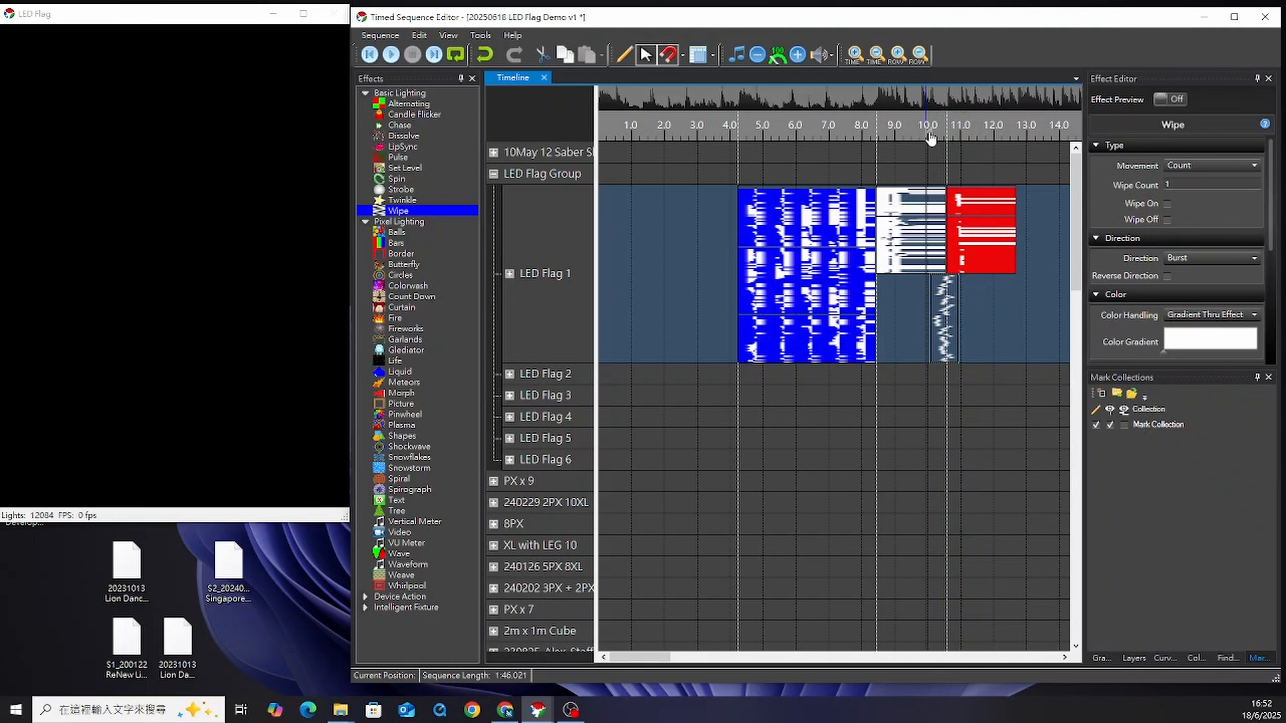
pyautogui.press('space')
pyautogui.press('space')
pyautogui.press('space')
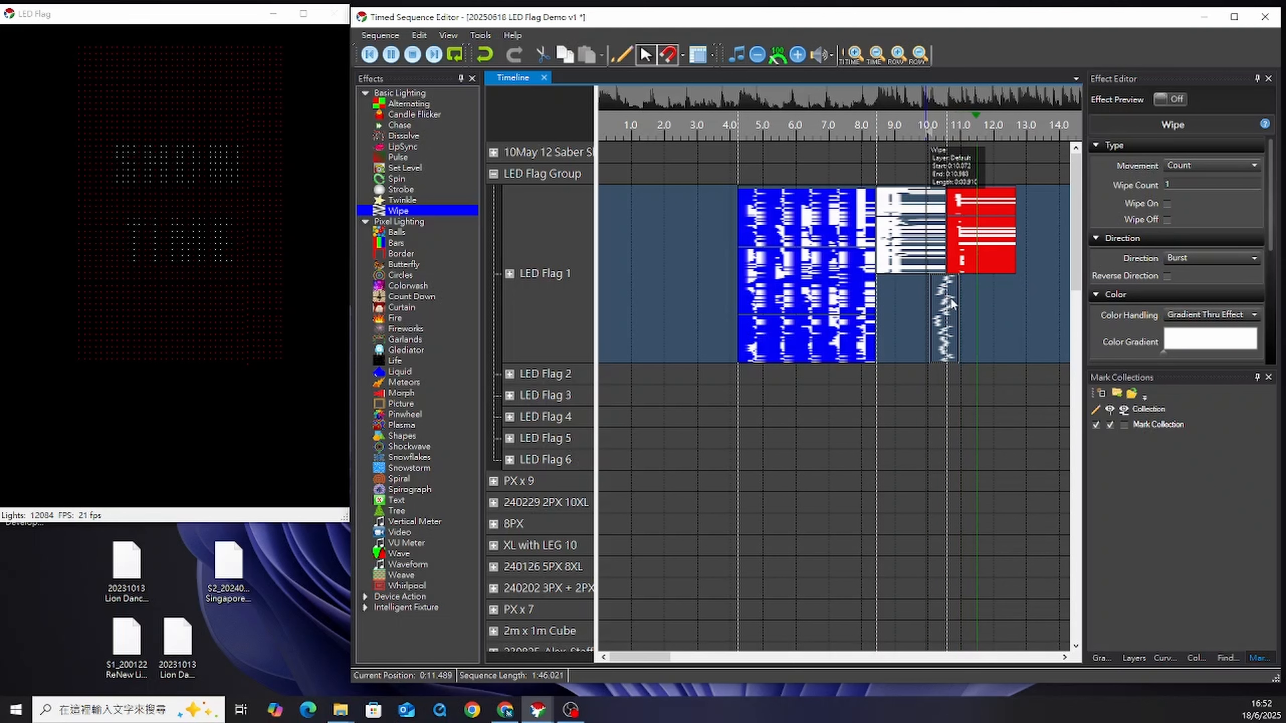
pyautogui.press('space')
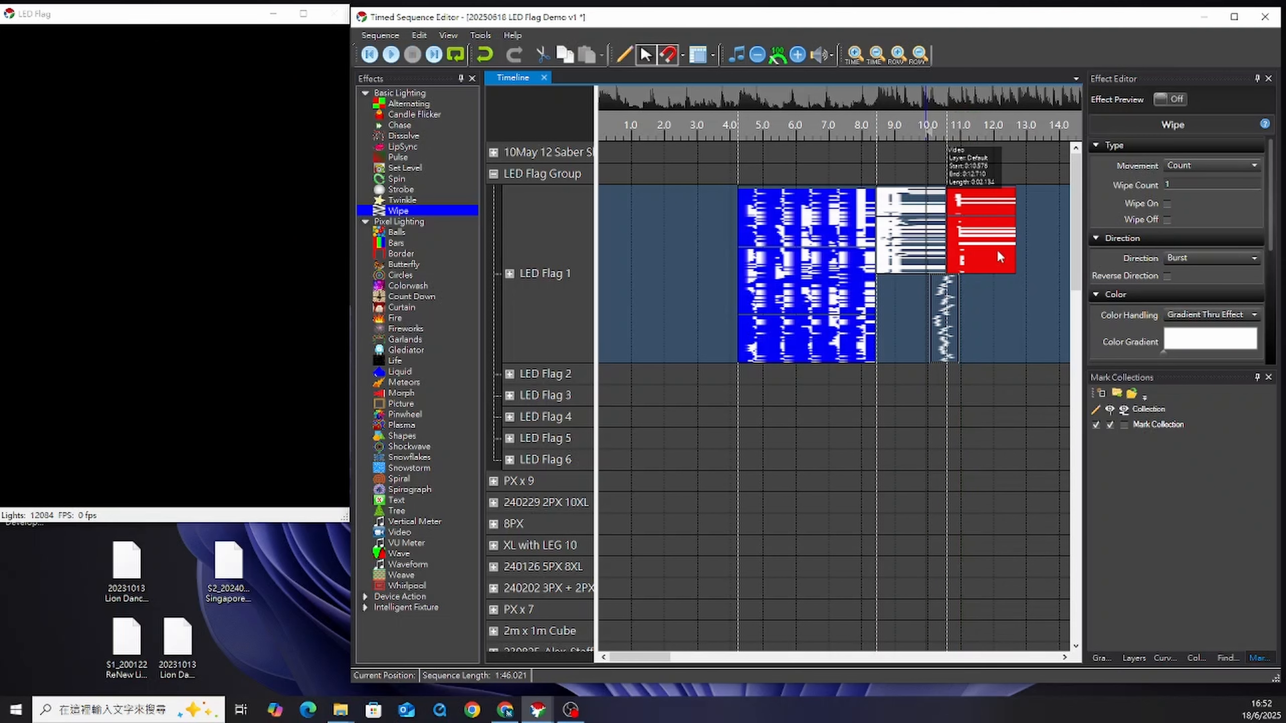
# - Turn on Stretch To Grid for the three Video effects on LED Flag 1 and play the sequence from about 5 s
pyautogui.click(1000, 256)
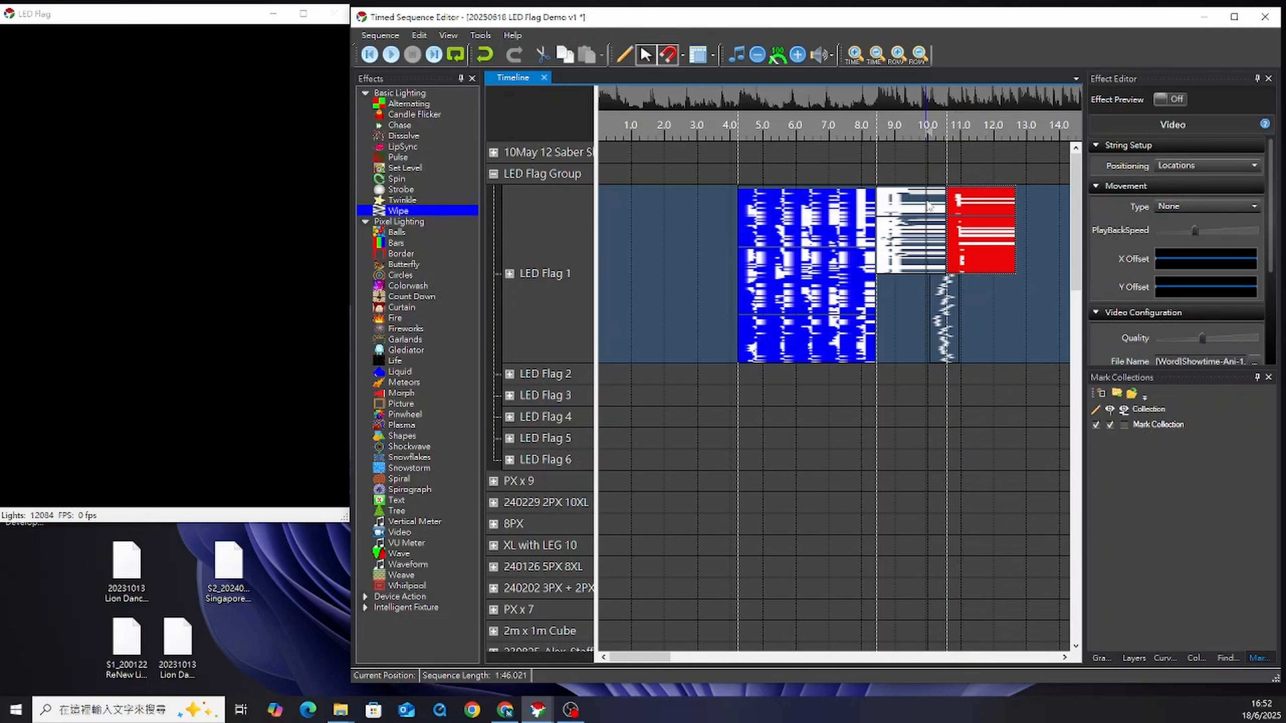
pyautogui.click(929, 206)
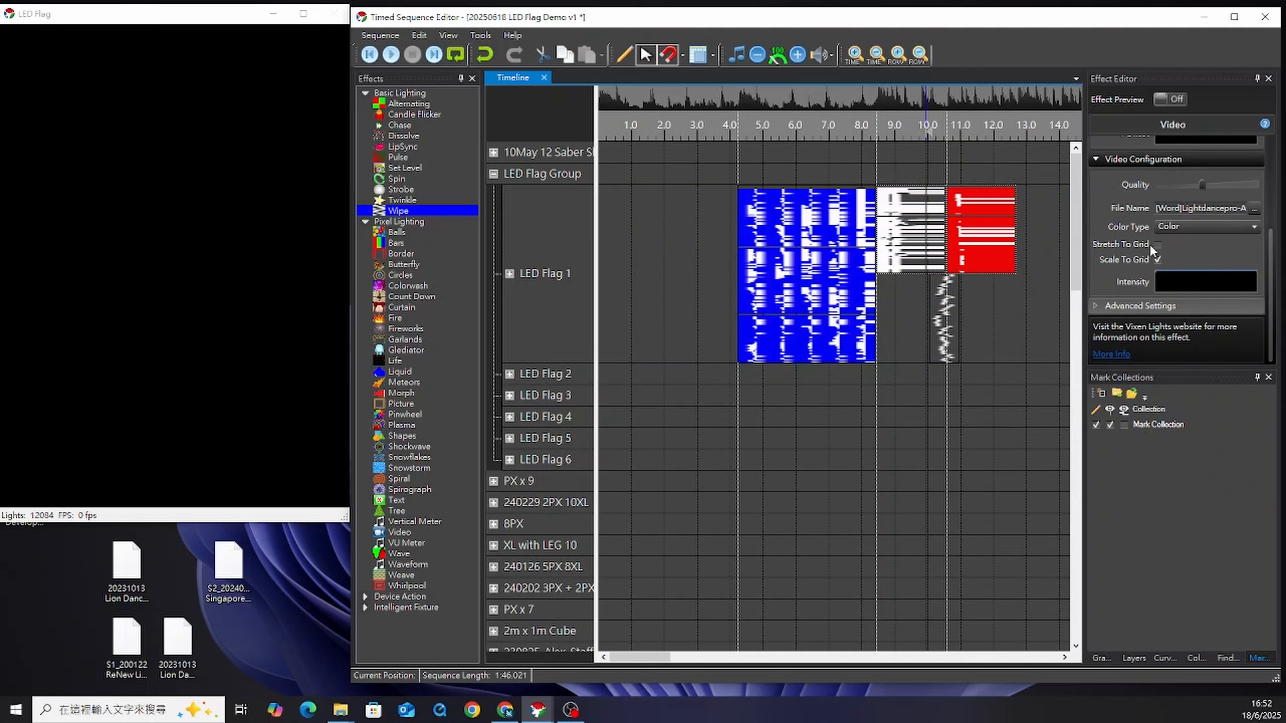
pyautogui.click(811, 174)
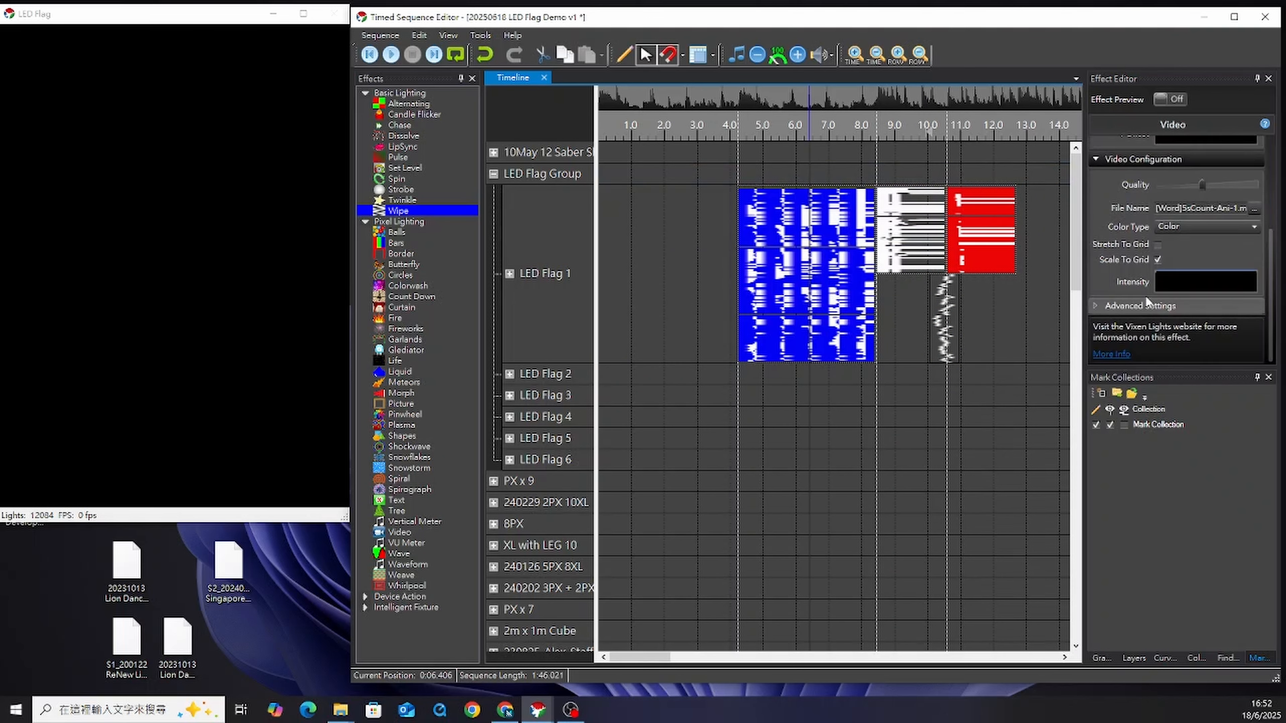
pyautogui.click(1157, 245)
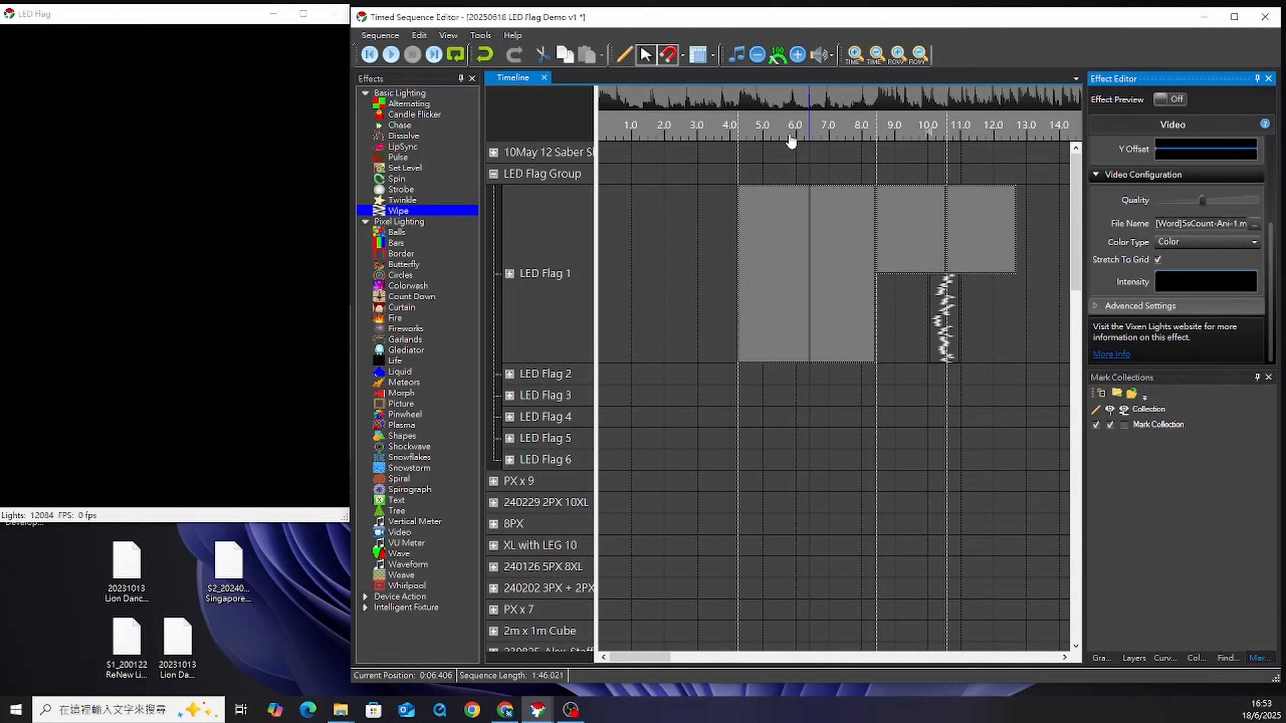
pyautogui.click(761, 131)
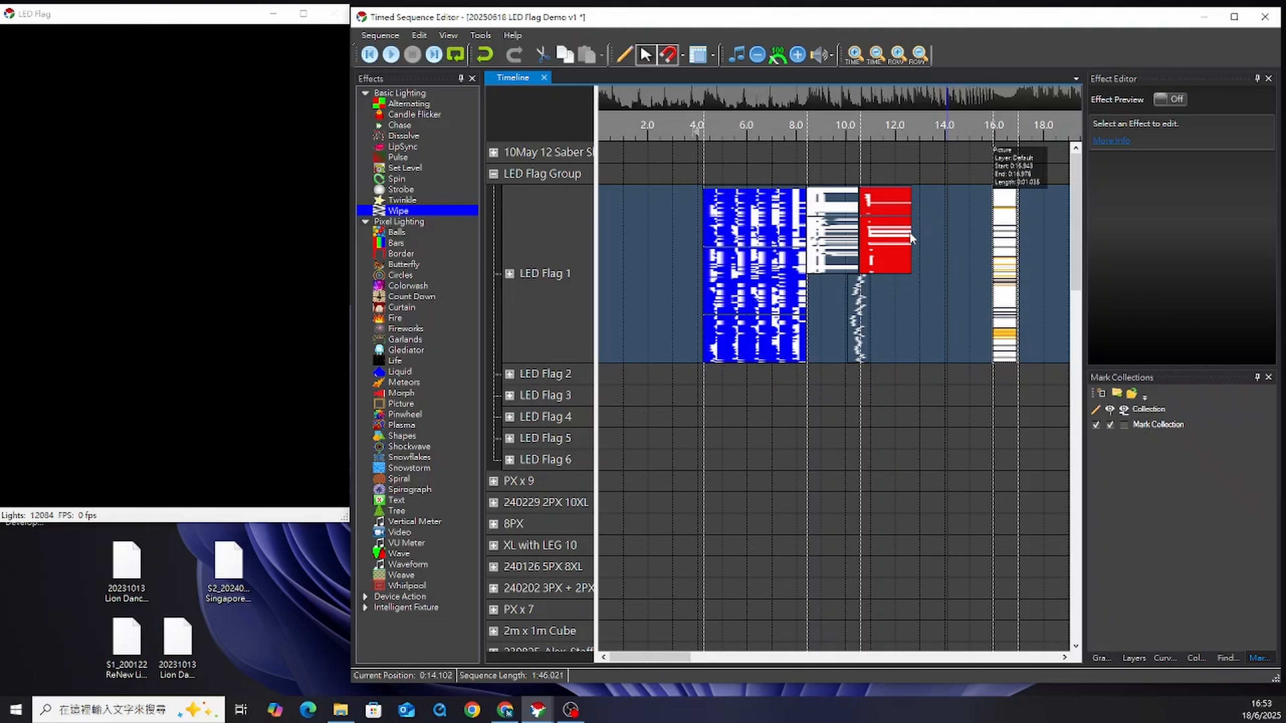
# - Copy the banana Picture effect to about 12.7 s on LED Flag 1 and load [Image]2-Doggy in the copy
pyautogui.moveTo(999, 230); pyautogui.dragTo(923, 231)
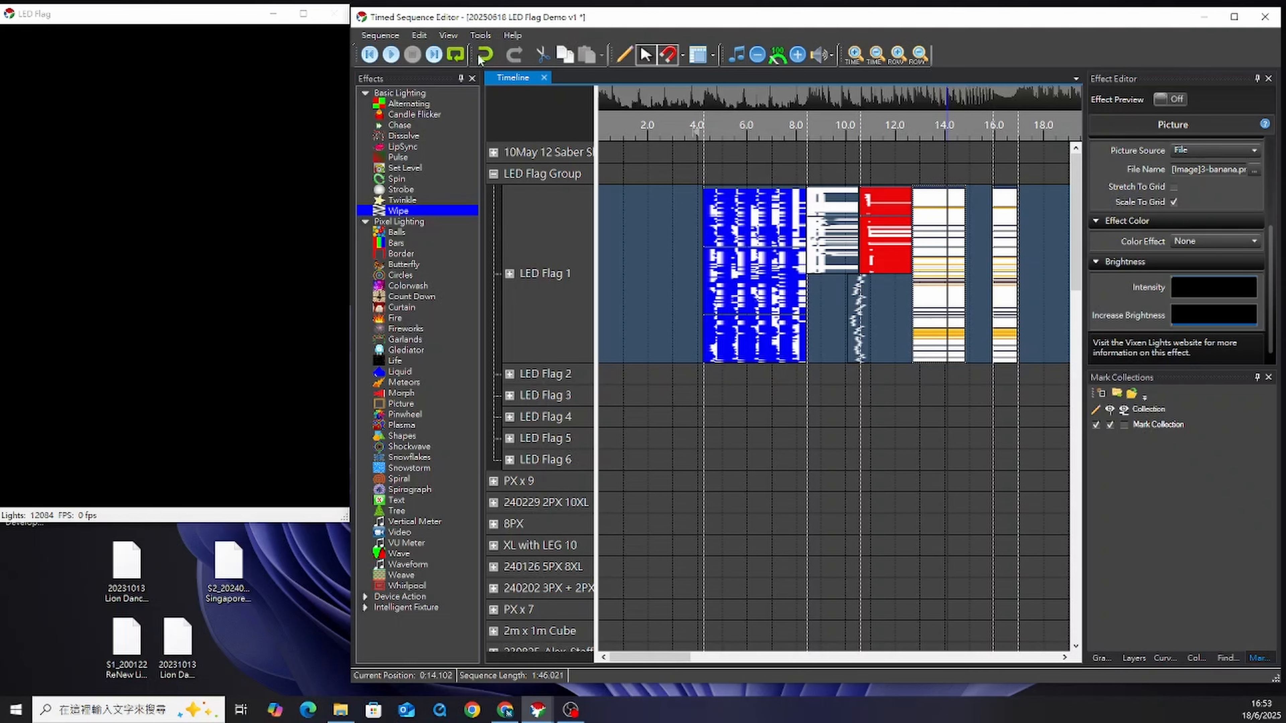
pyautogui.click(1254, 172)
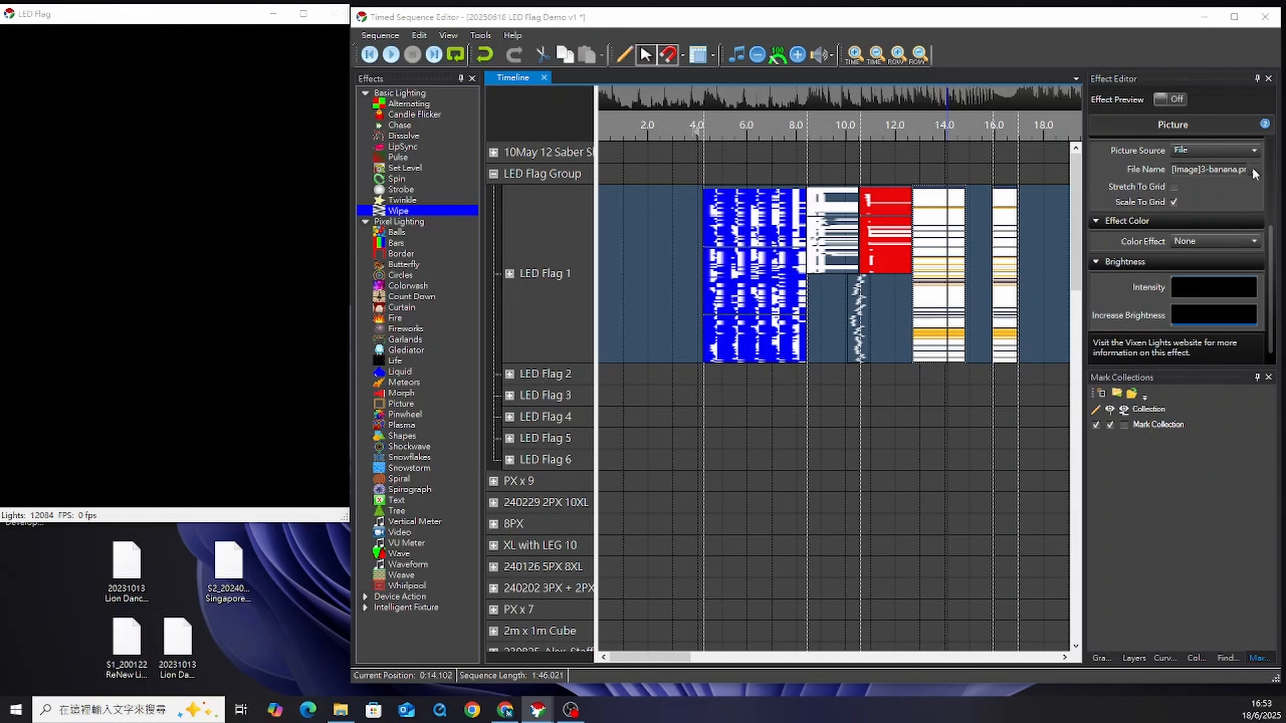
pyautogui.doubleClick(943, 134)
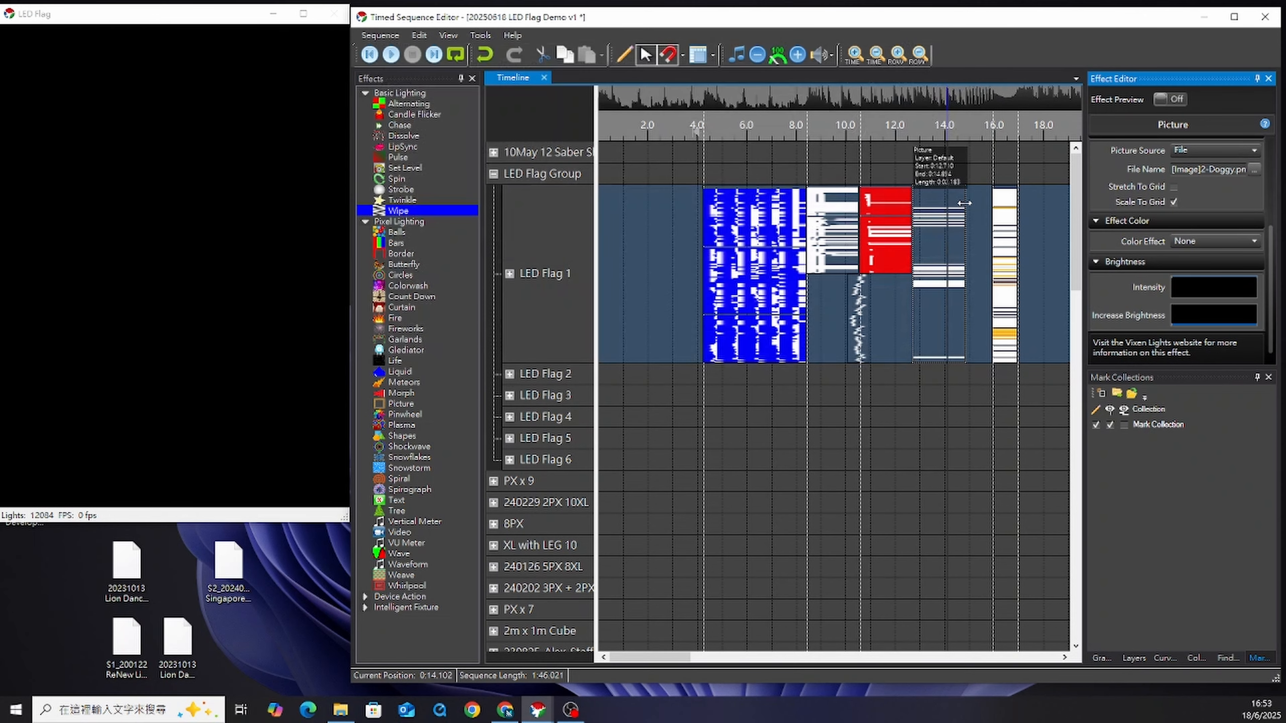
# - Shorten the 2-Doggy Picture effect to about 0.4 s and play the sequence from about 12.3 s to check the dog pictures
pyautogui.moveTo(965, 204); pyautogui.dragTo(938, 206)
pyautogui.moveTo(938, 206); pyautogui.dragTo(923, 209)
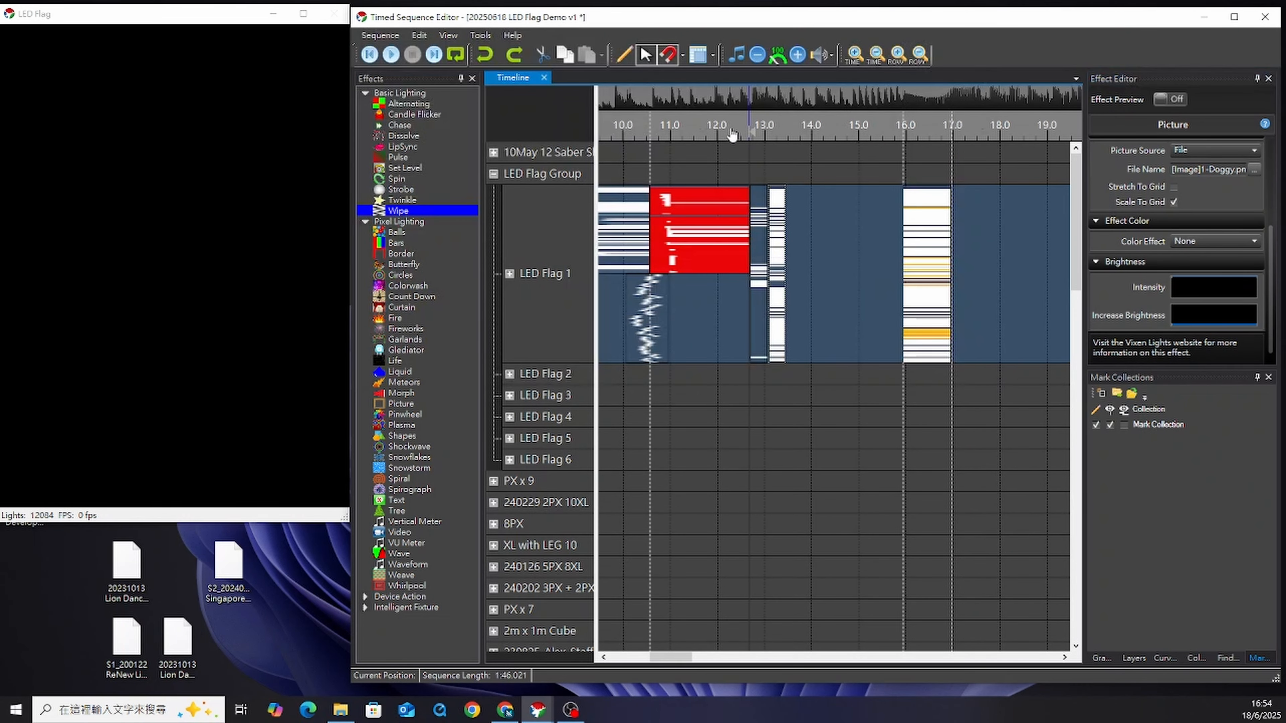
pyautogui.click(752, 130)
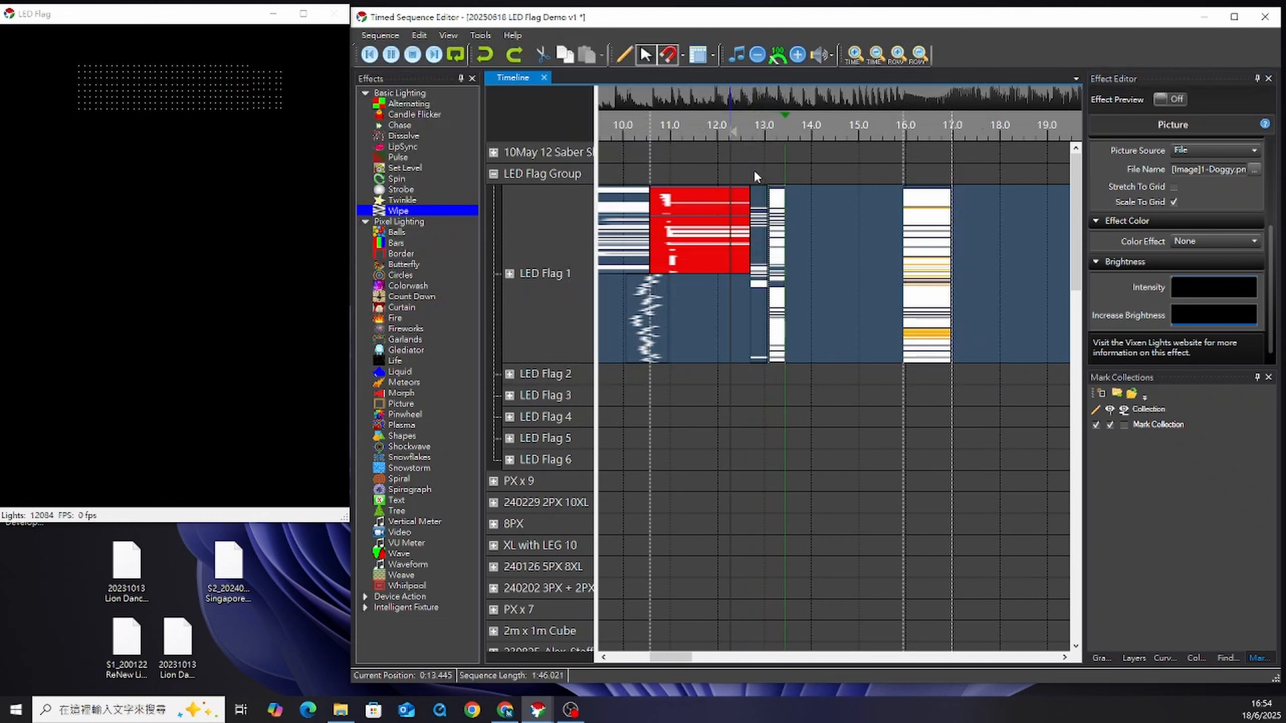
pyautogui.press('space')
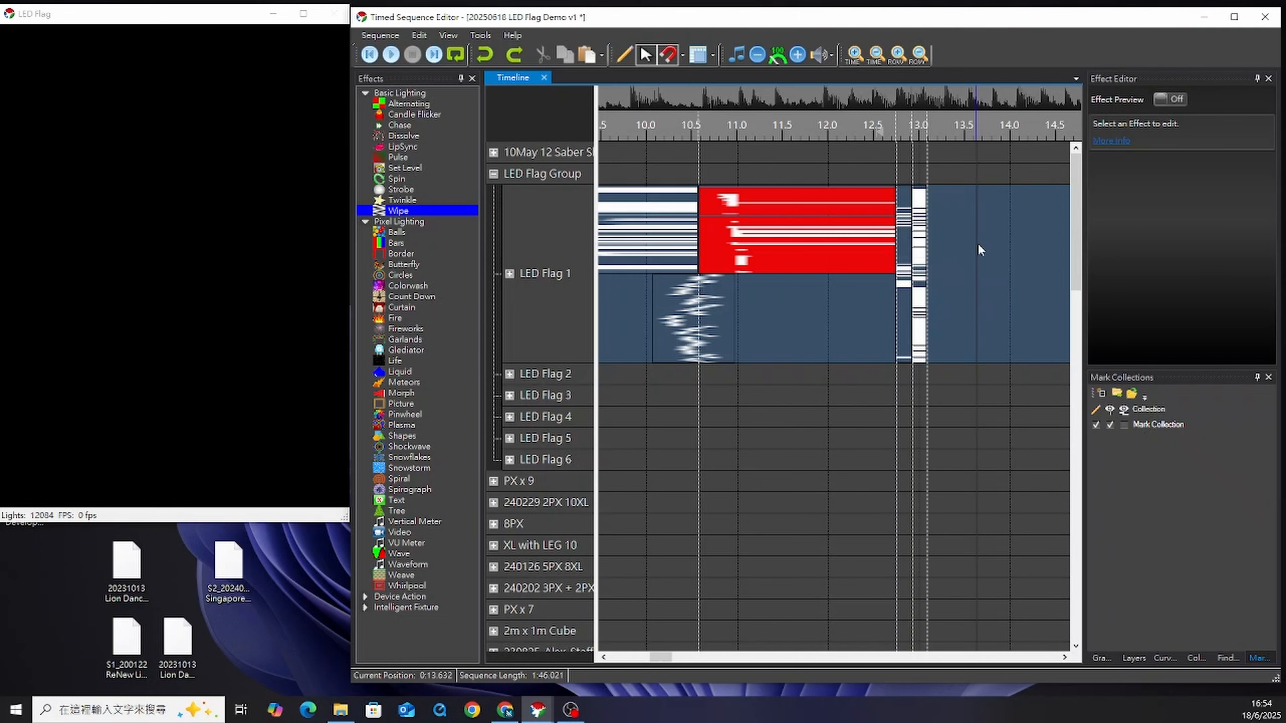
# - Paste copies of the alternating dog Picture effects along LED Flag 1 up to about 15 s
pyautogui.hotkey('ctrl', 'v')
pyautogui.click(1023, 245)
pyautogui.hotkey('ctrl', 'v')
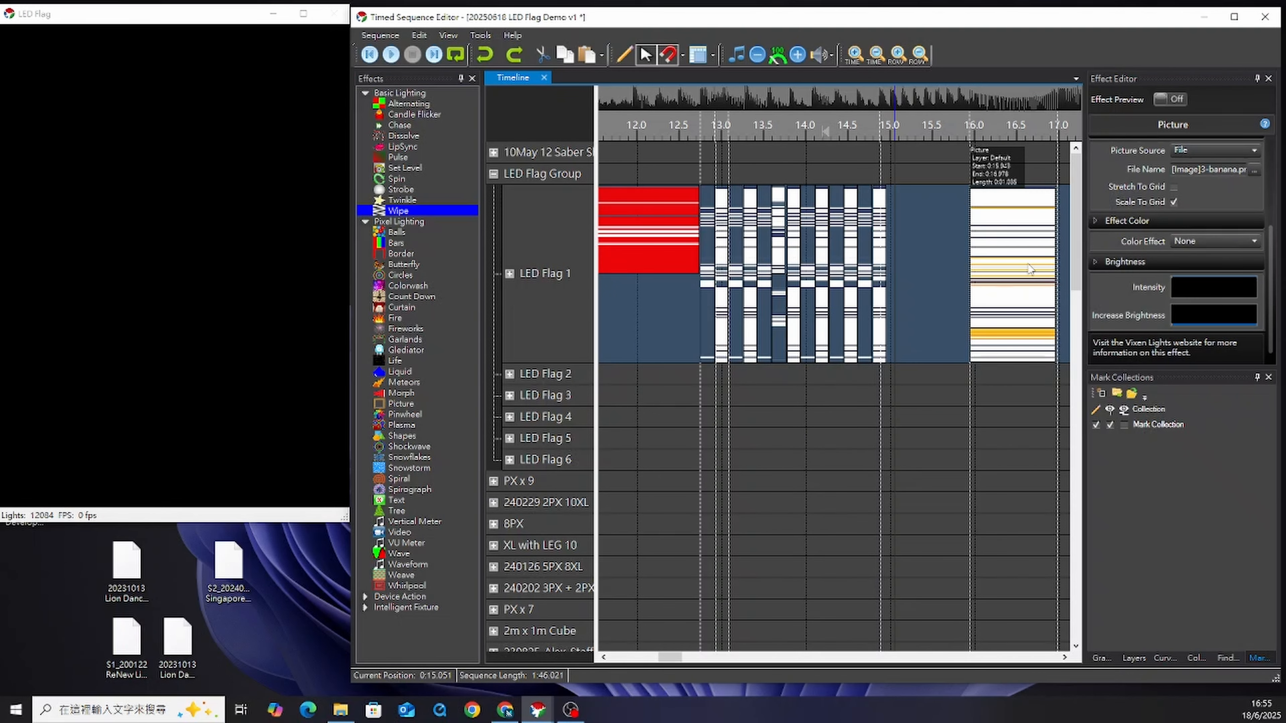
# - Paste a banana Picture effect between about 14.9 s and 16 s and add a Colorwash effect from about 14.9 s to 16.4 s on LED Flag 1
pyautogui.hotkey('ctrl', 'v')
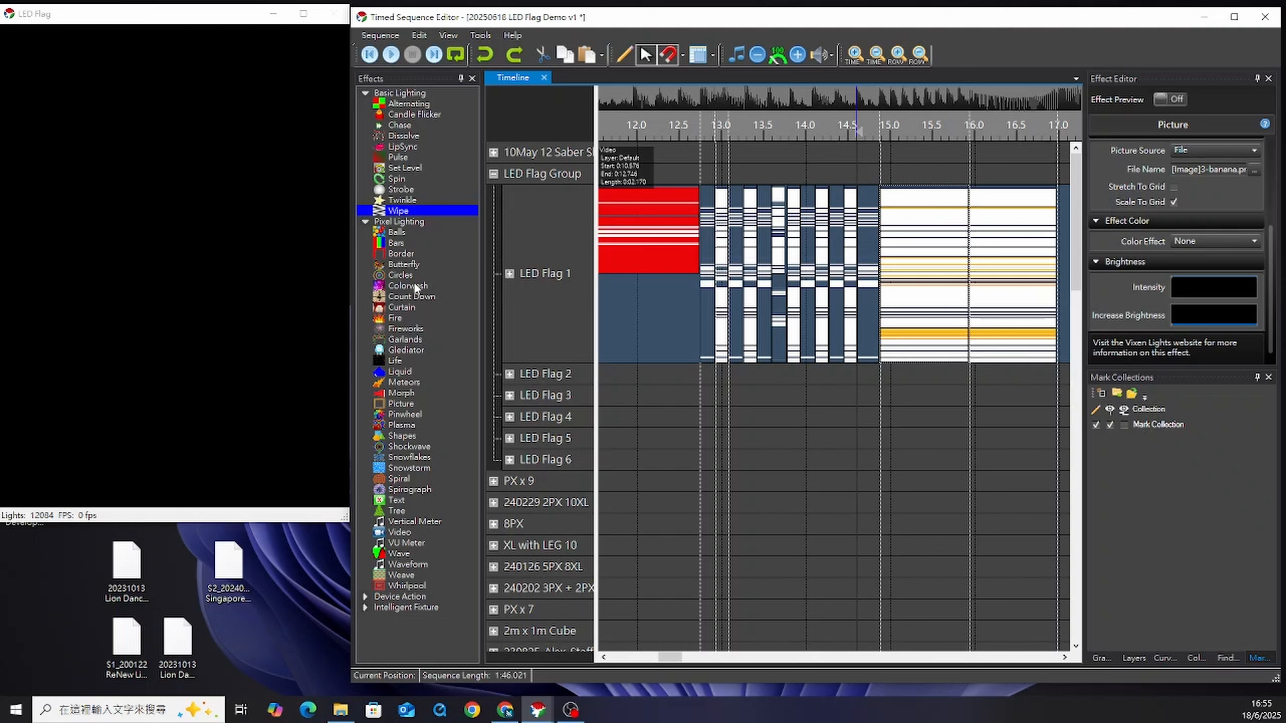
pyautogui.moveTo(415, 286); pyautogui.dragTo(896, 326)
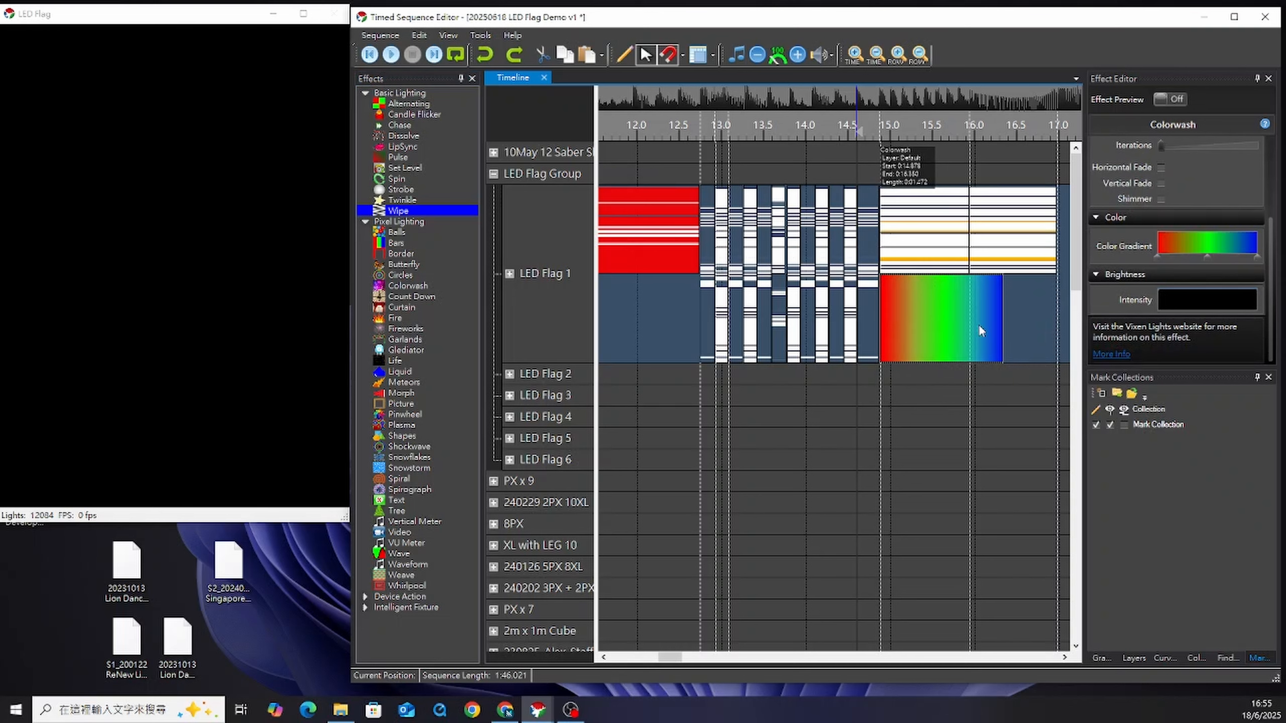
# - Shorten the Colorwash effect on LED Flag 1 to end at about 15.9 s and enable Shimmer
pyautogui.moveTo(1006, 325); pyautogui.dragTo(969, 325)
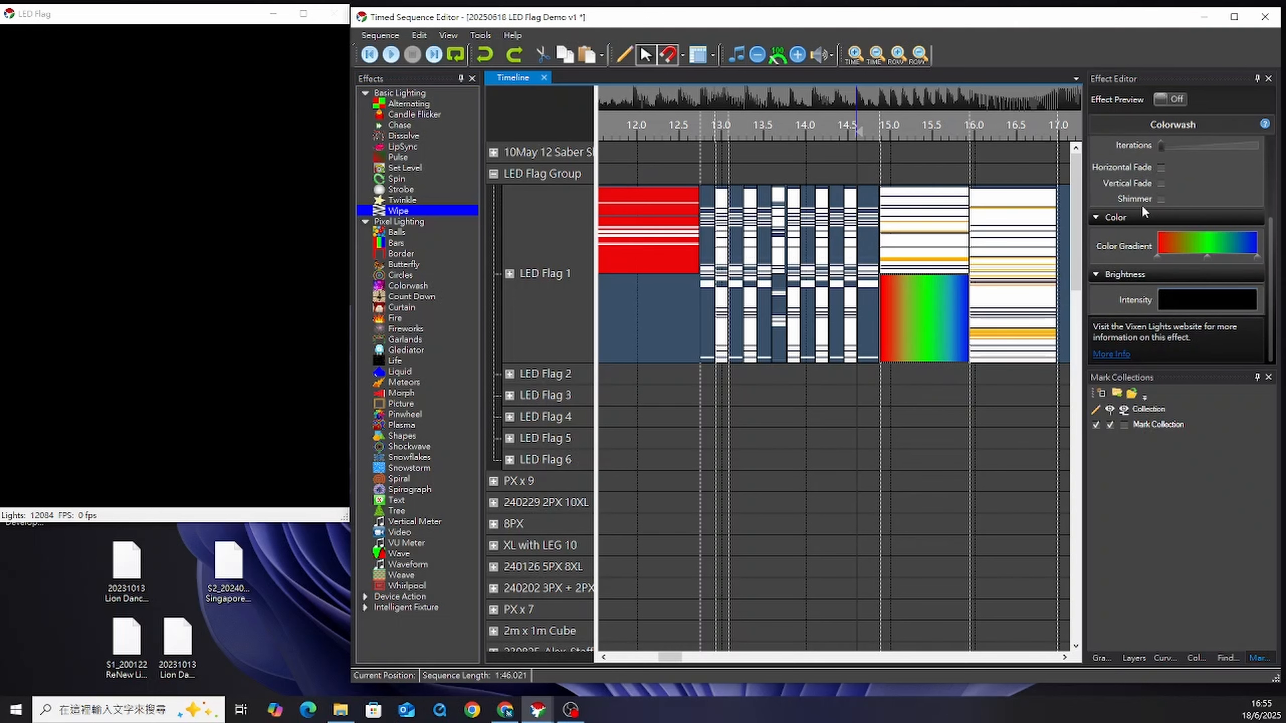
pyautogui.click(1160, 199)
# - Add a new layer of type Mask and name it Mask
pyautogui.rightClick(981, 341)
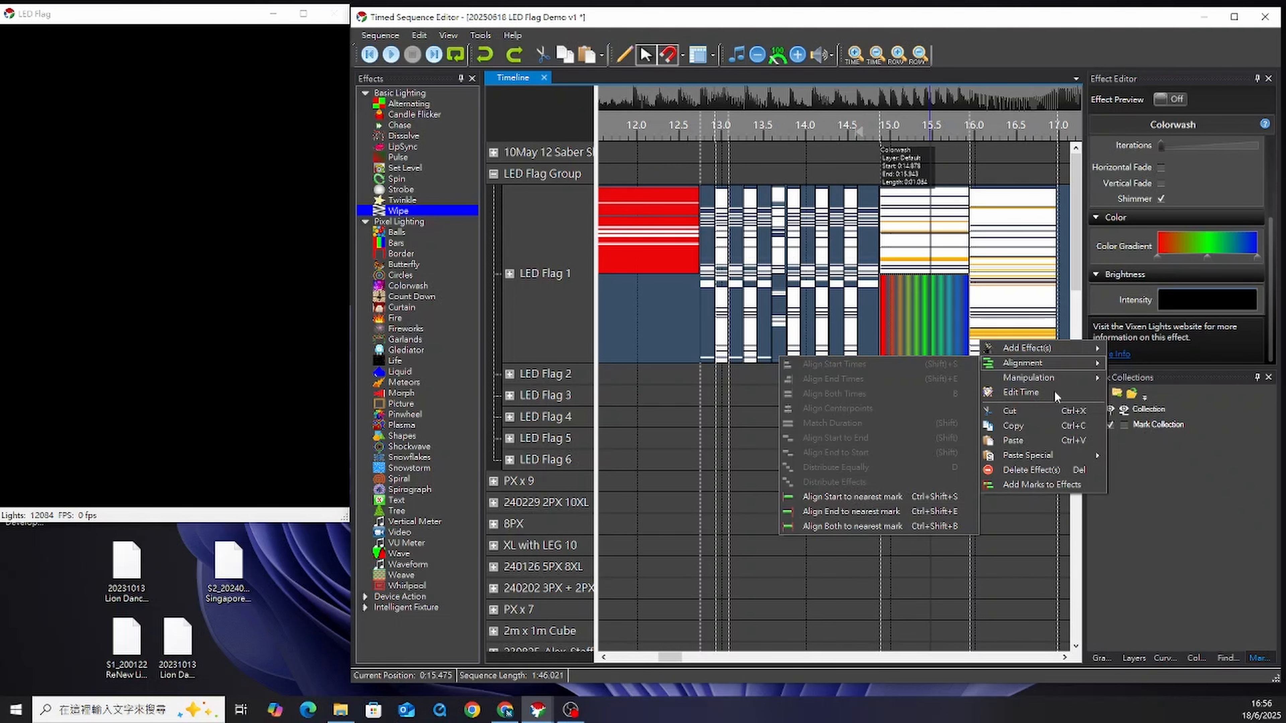
pyautogui.click(1135, 655)
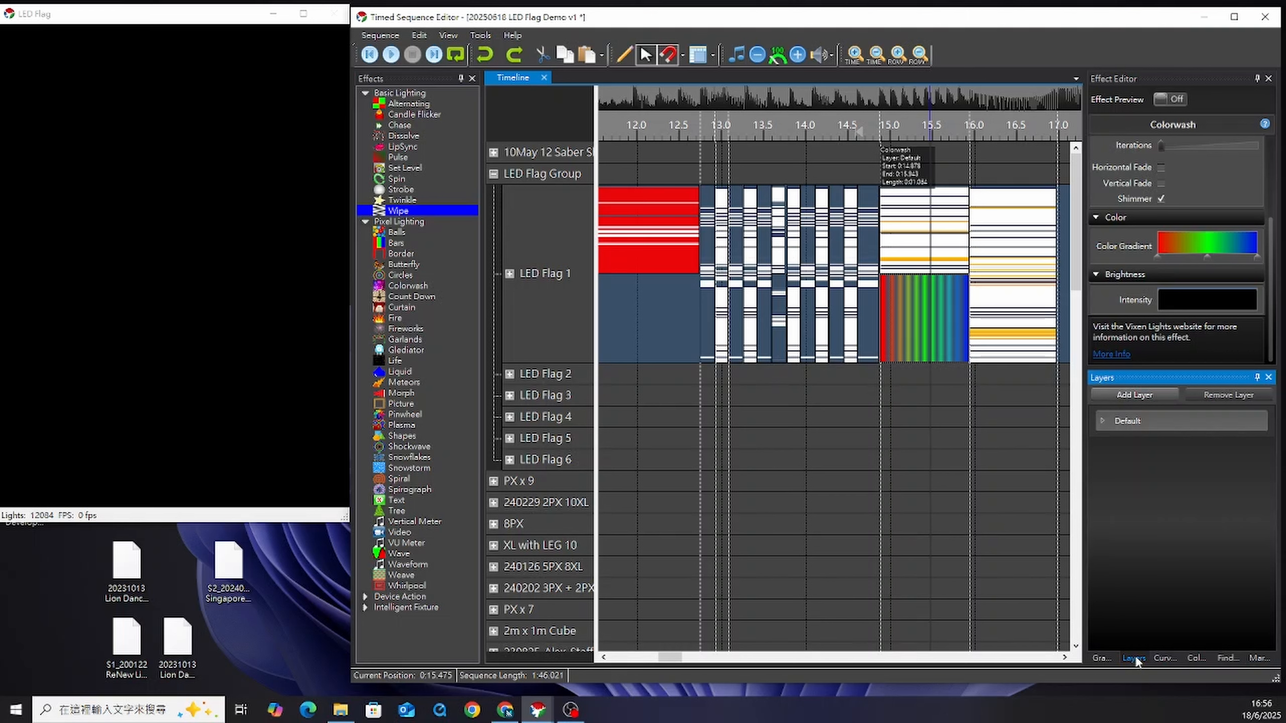
pyautogui.click(1137, 393)
pyautogui.click(1162, 468)
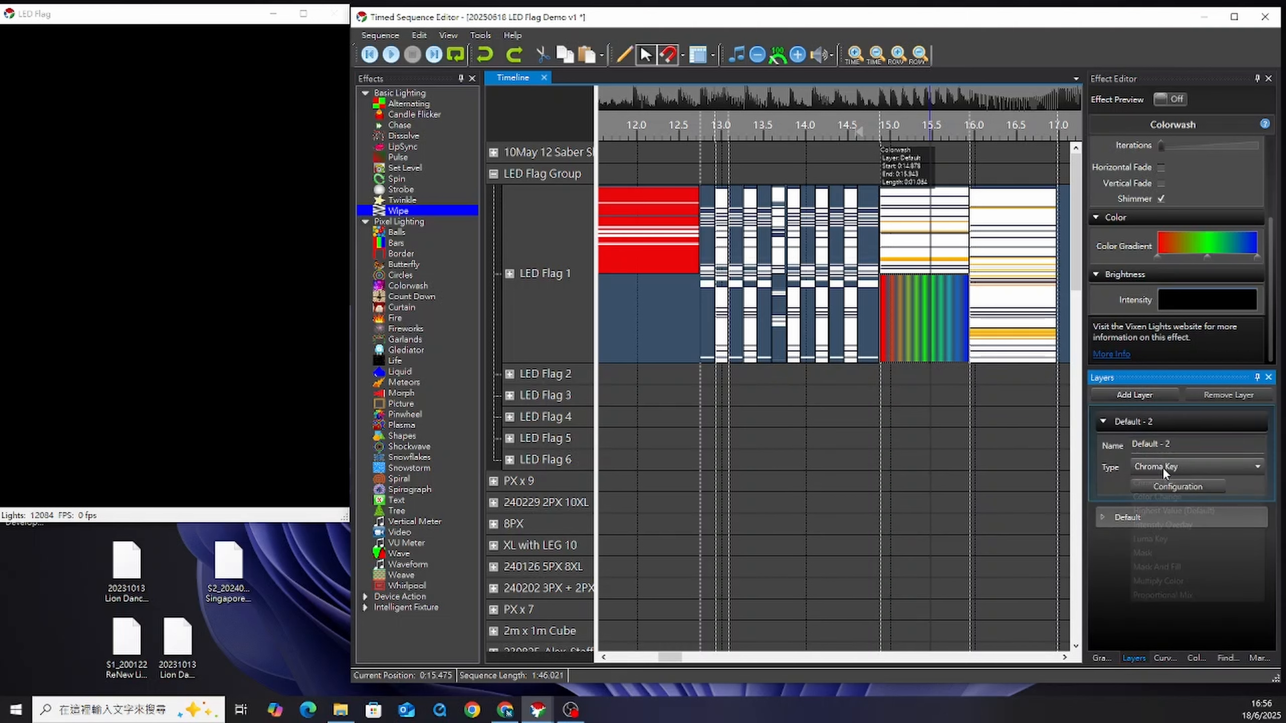
pyautogui.click(1176, 558)
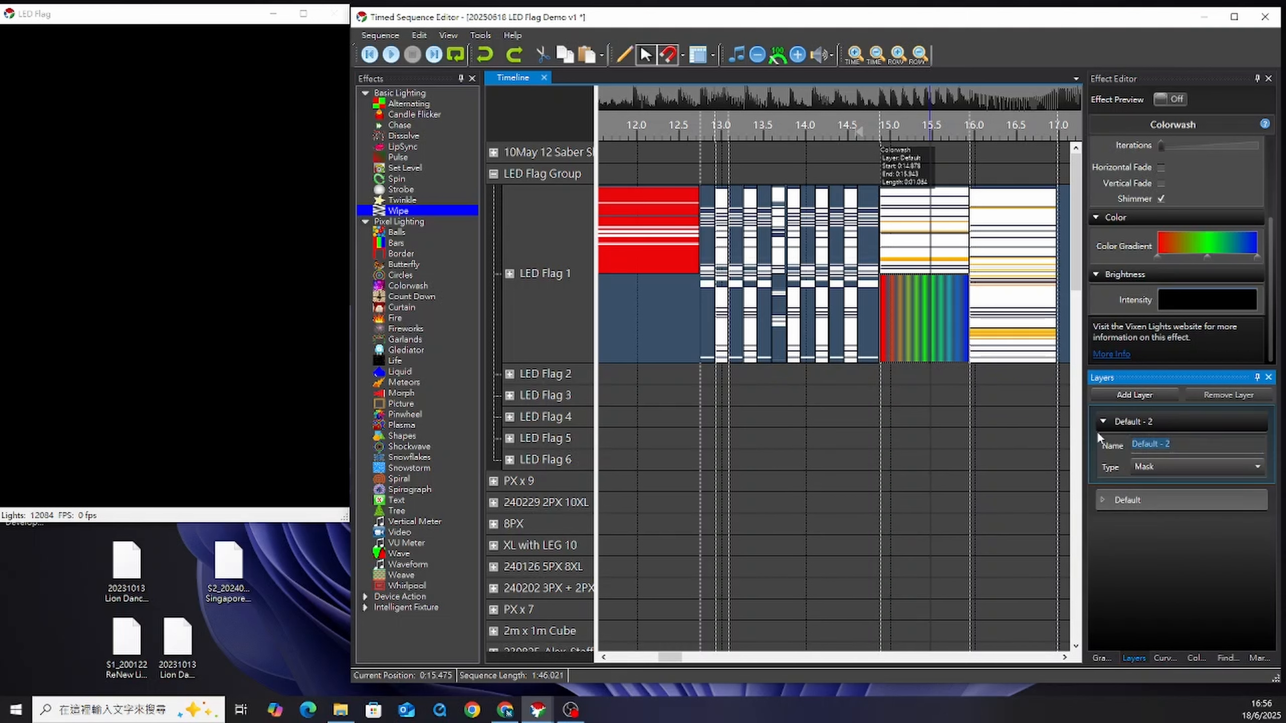
pyautogui.write('Mask')
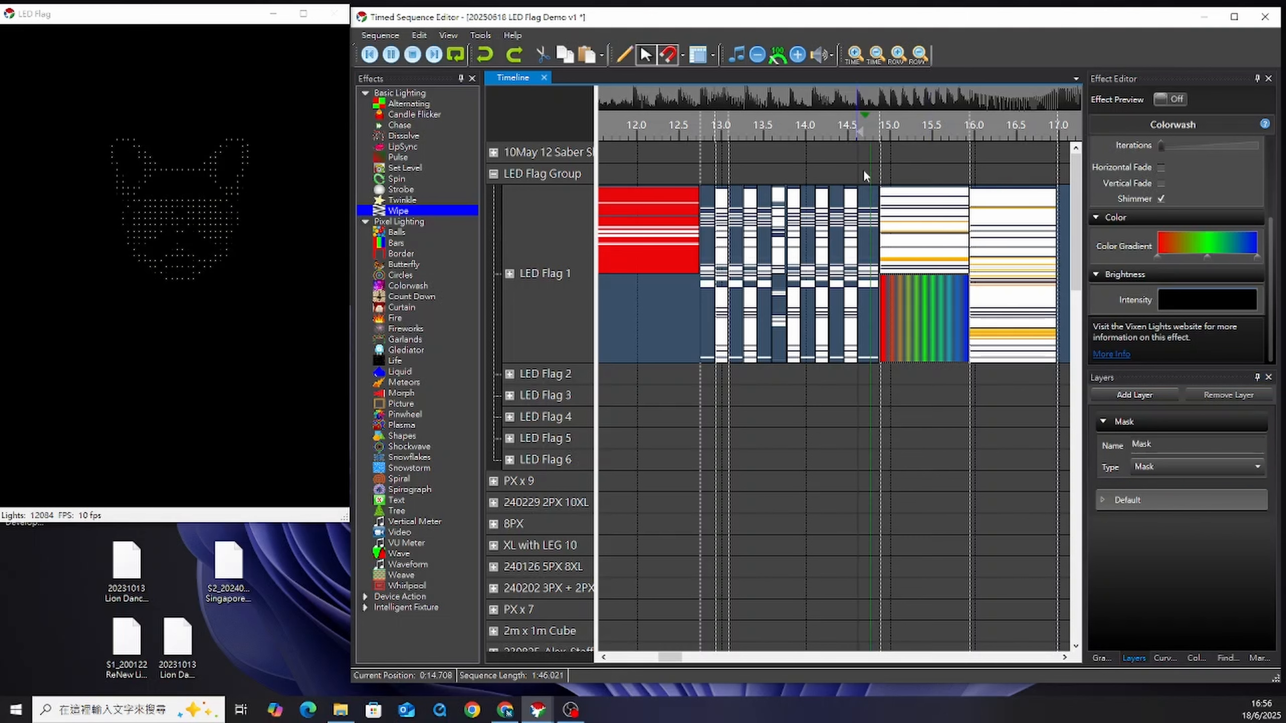
# - Assign the Colorwash effect on LED Flag 1 to the Mask layer
pyautogui.click(912, 308)
pyautogui.rightClick(952, 343)
pyautogui.moveTo(975, 364)
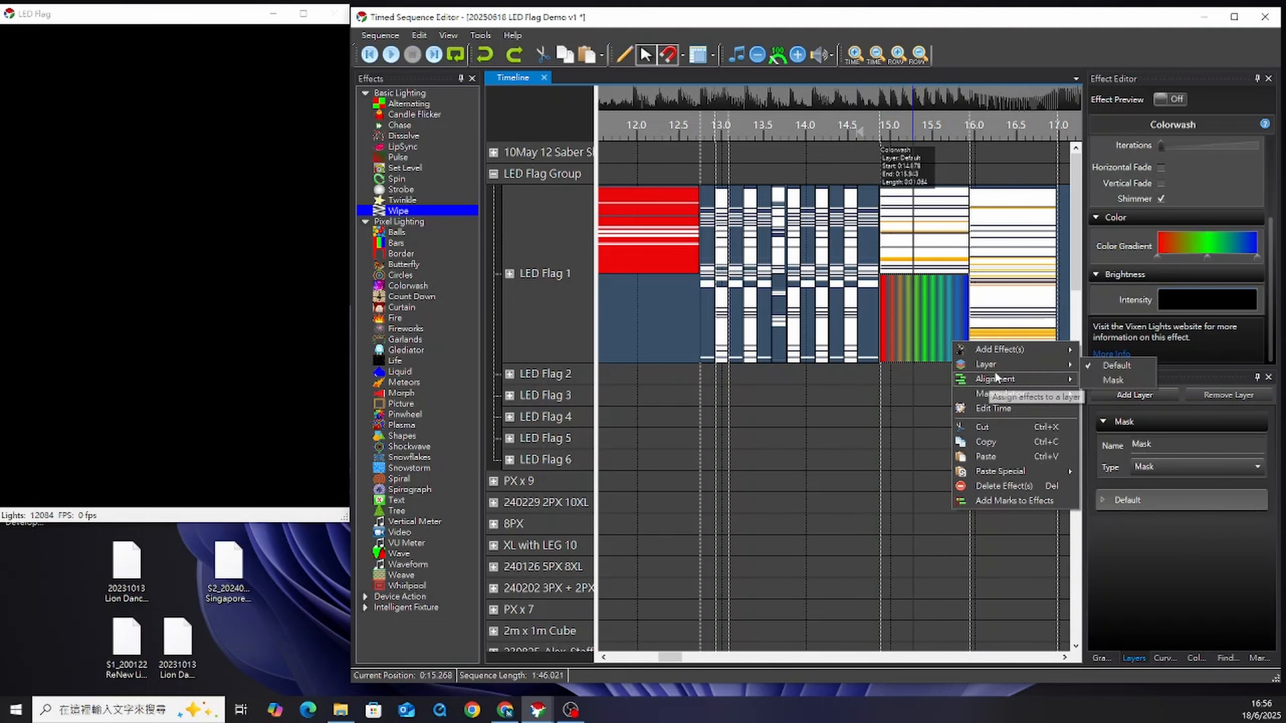
pyautogui.click(1098, 381)
# - Save the sequence and play it from about 14.7 s to check the Colorwash mask over the banana picture
pyautogui.press('space')
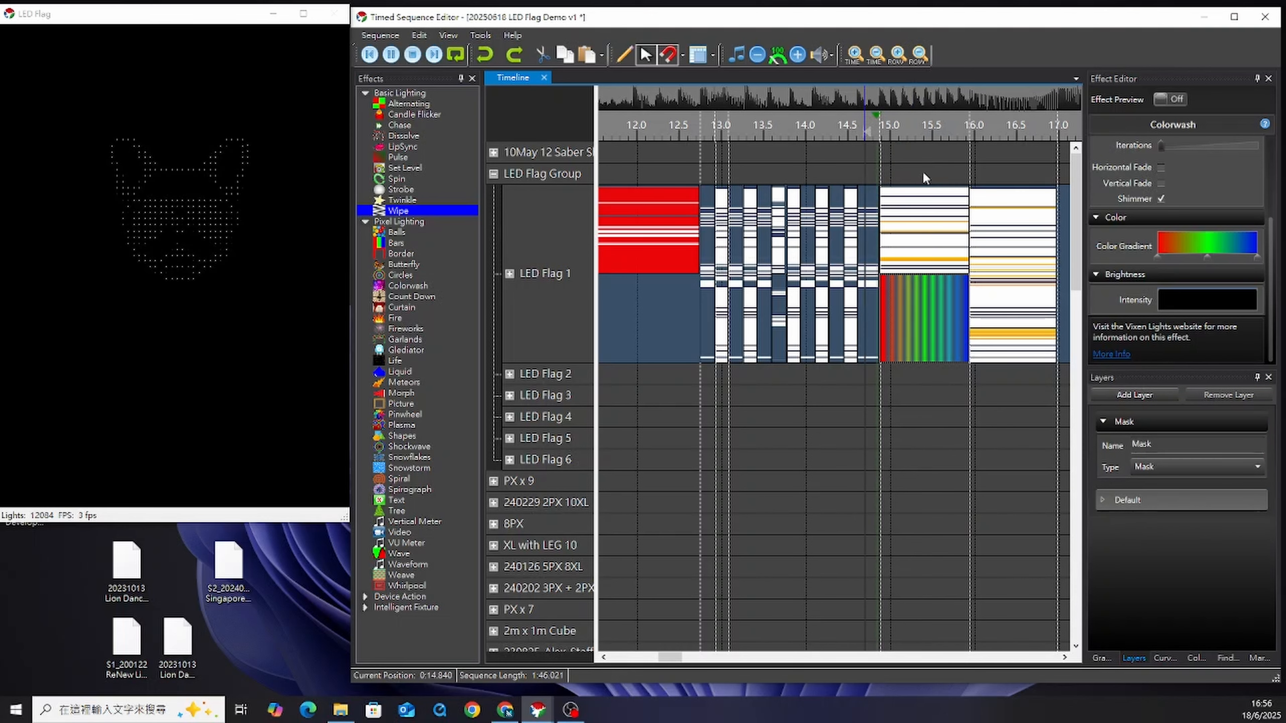
pyautogui.press('space')
pyautogui.hotkey('ctrl', 's')
pyautogui.press('space')
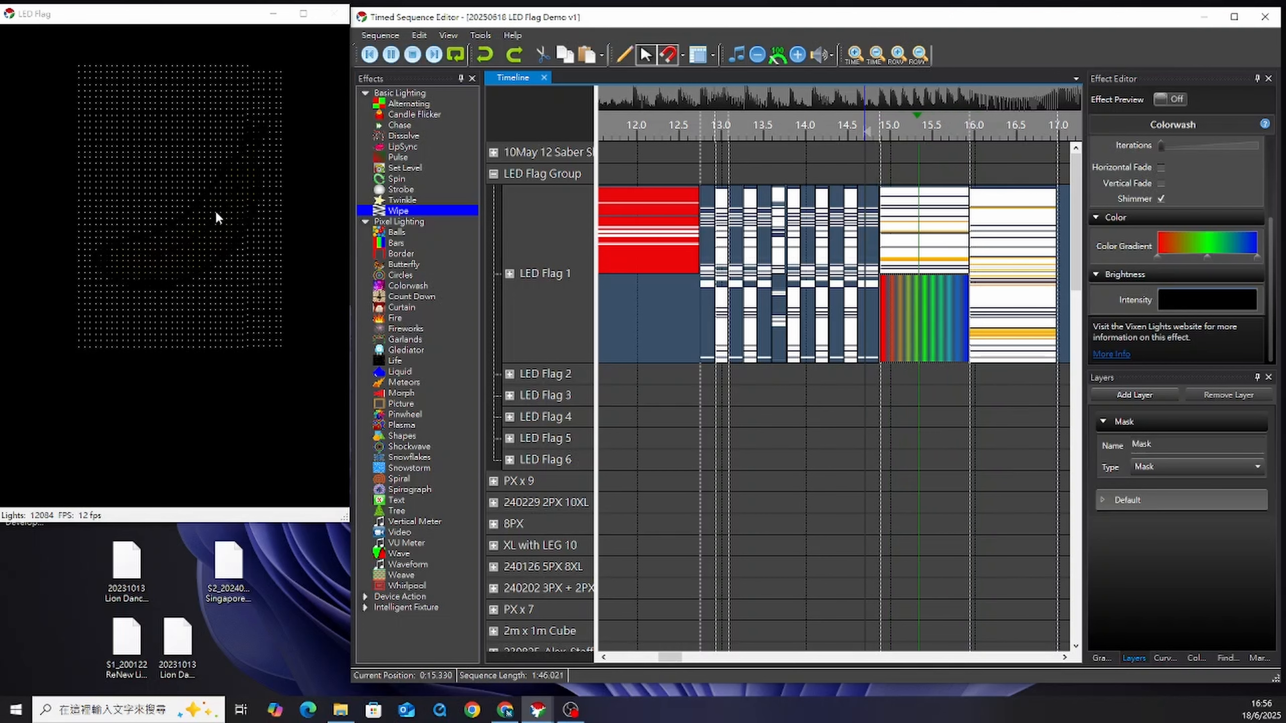
pyautogui.press('space')
pyautogui.press('space')
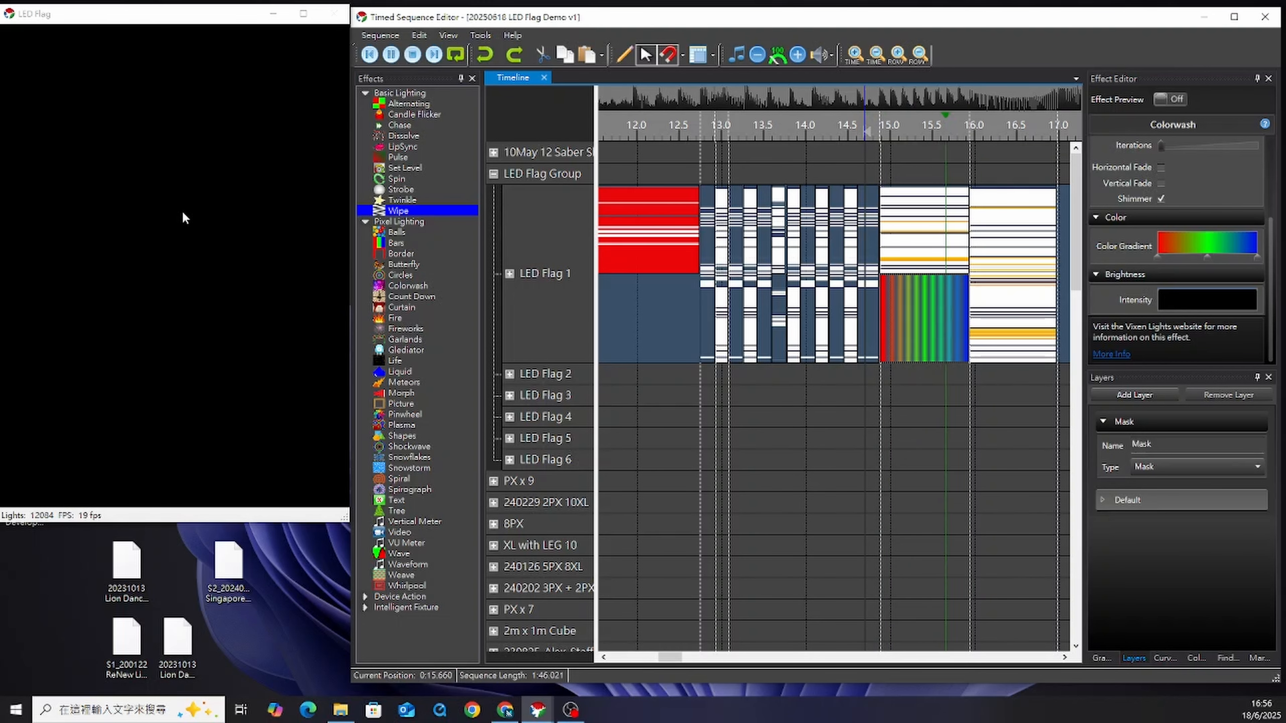
pyautogui.press('space')
pyautogui.press('space')
pyautogui.press('space')
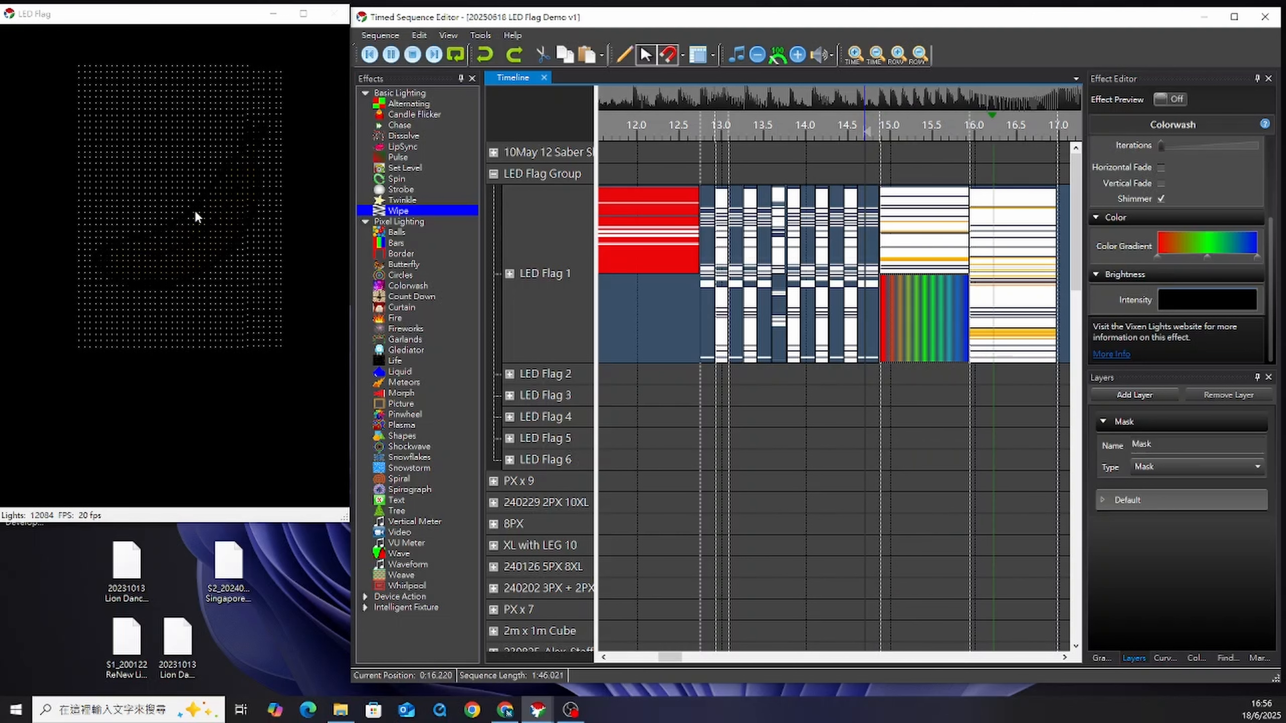
pyautogui.press('space')
pyautogui.press('space')
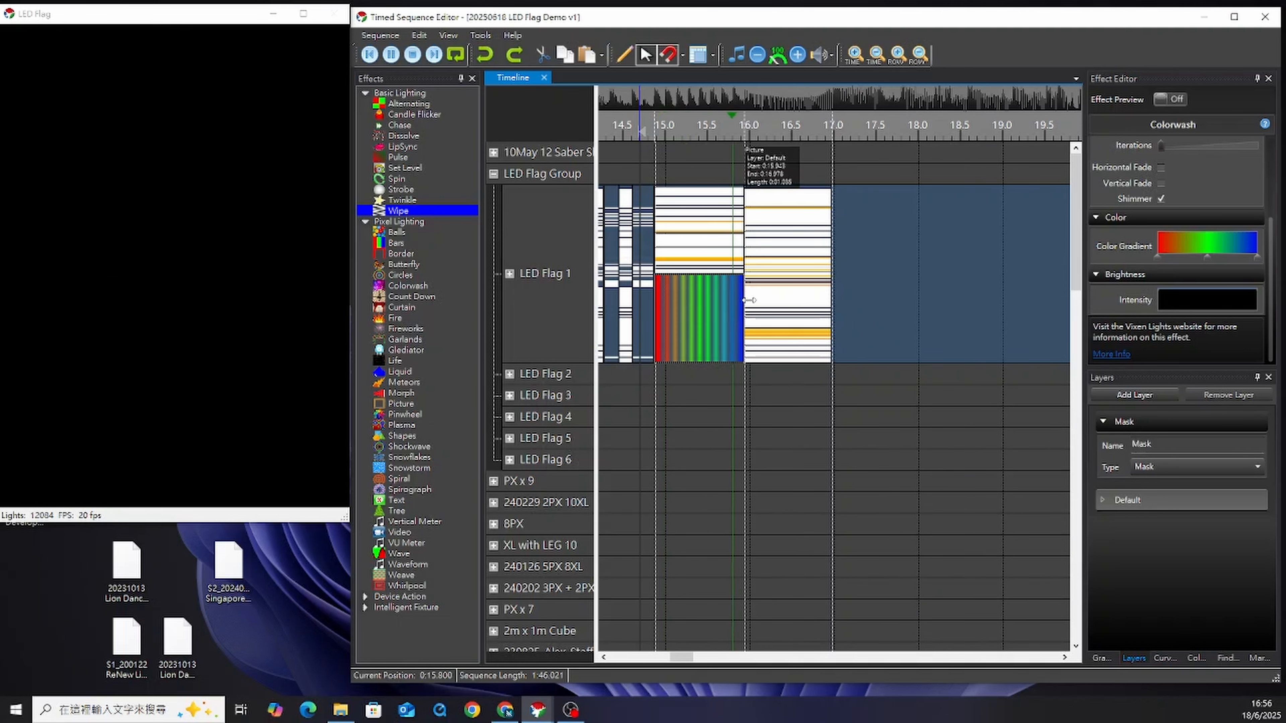
pyautogui.press('space')
# - Set the movement type of the banana Picture effect between 16 s and 17 s to Tiles and play it
pyautogui.click(810, 301)
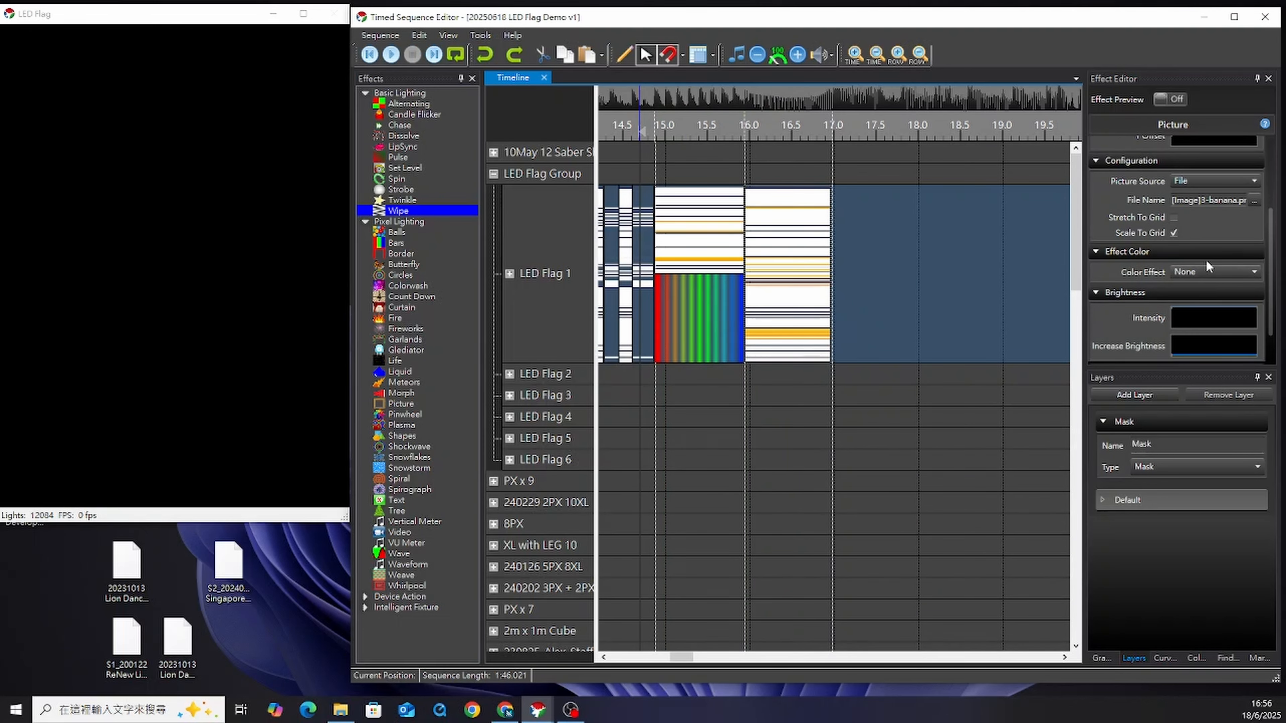
pyautogui.scroll(3, 1206, 259)
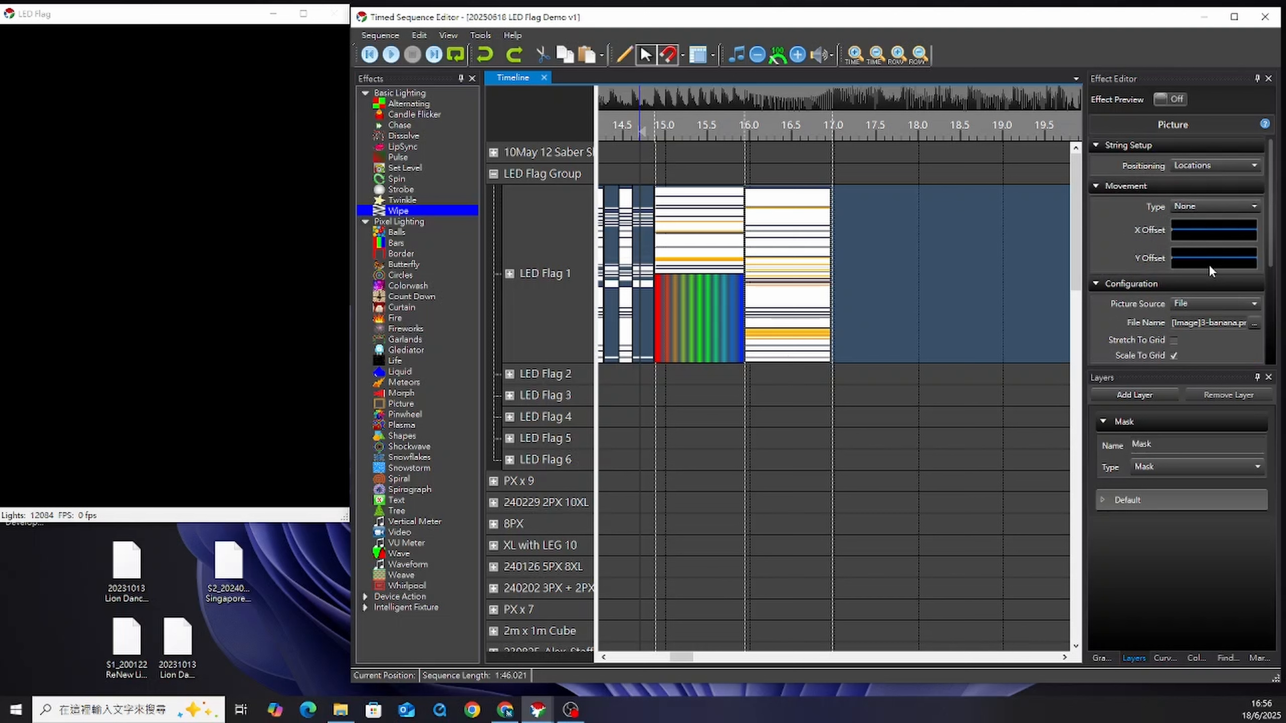
pyautogui.click(1198, 208)
pyautogui.click(1201, 235)
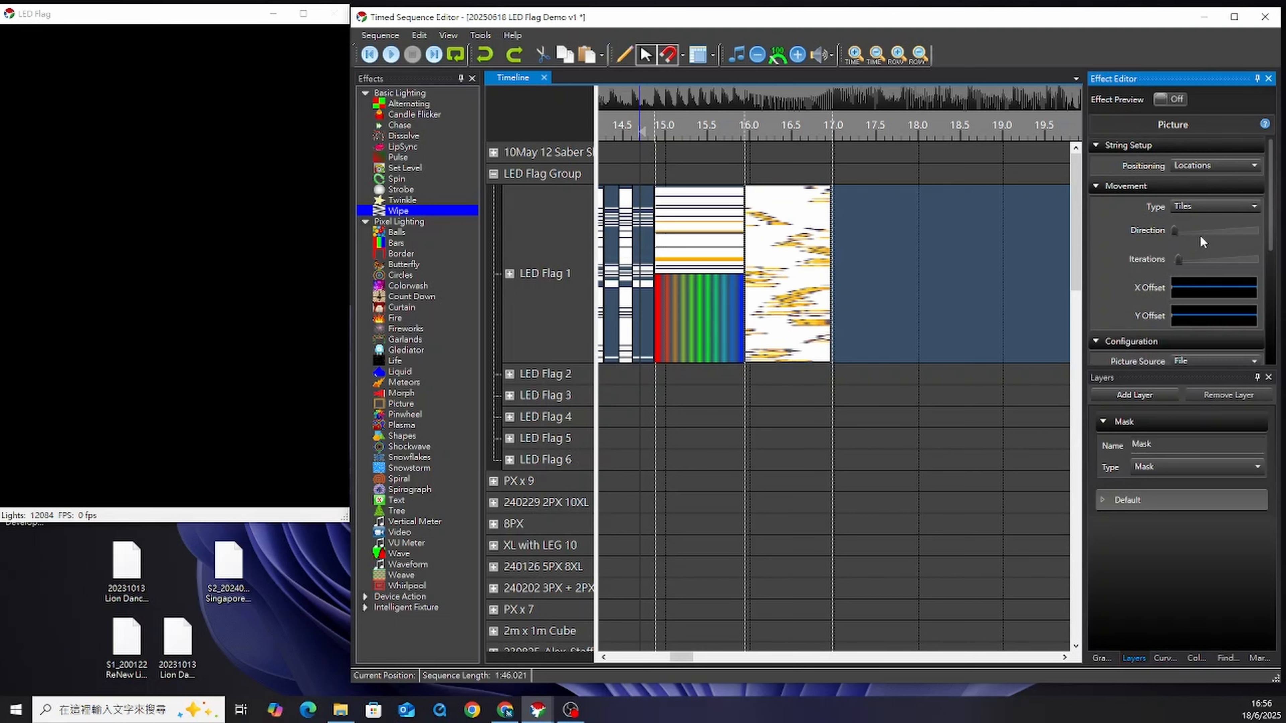
pyautogui.click(736, 136)
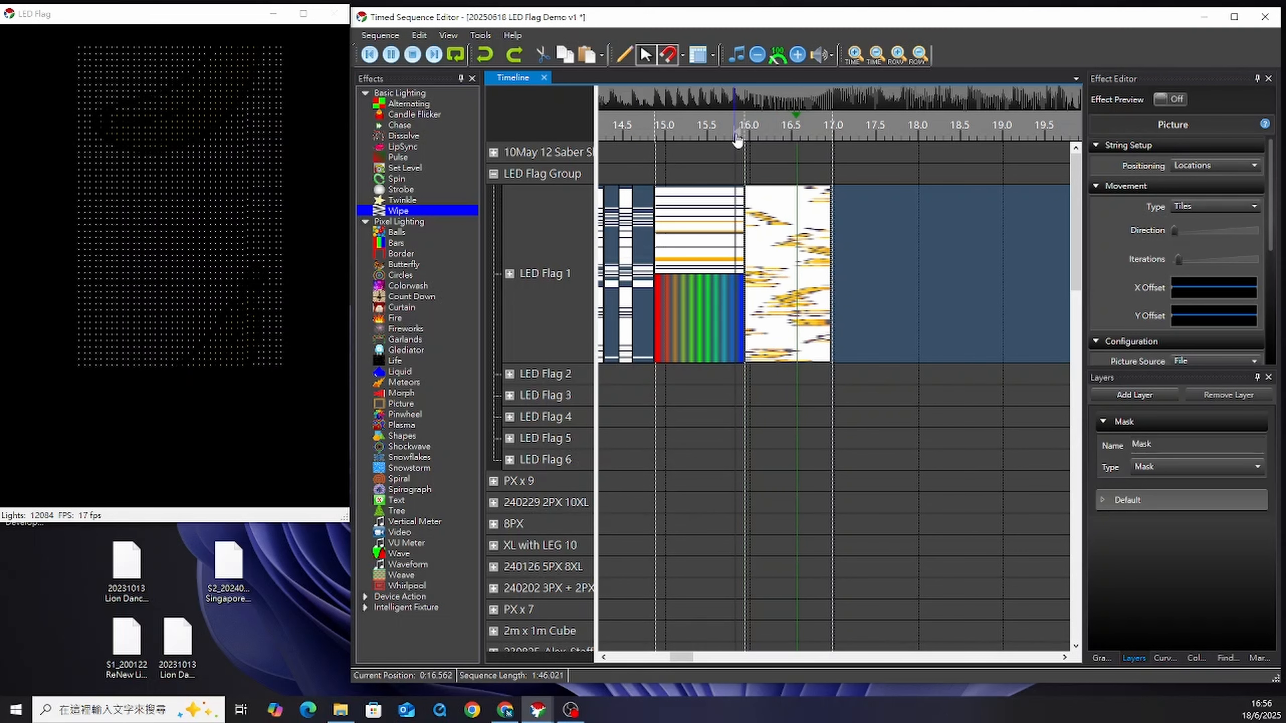
# - Raise the tiled banana effect's iterations to about half of the range and play the sequence from about 15.9 s and 15 s
pyautogui.click(1179, 259)
pyautogui.moveTo(1207, 259); pyautogui.dragTo(1215, 259)
pyautogui.click(738, 132)
pyautogui.press('space')
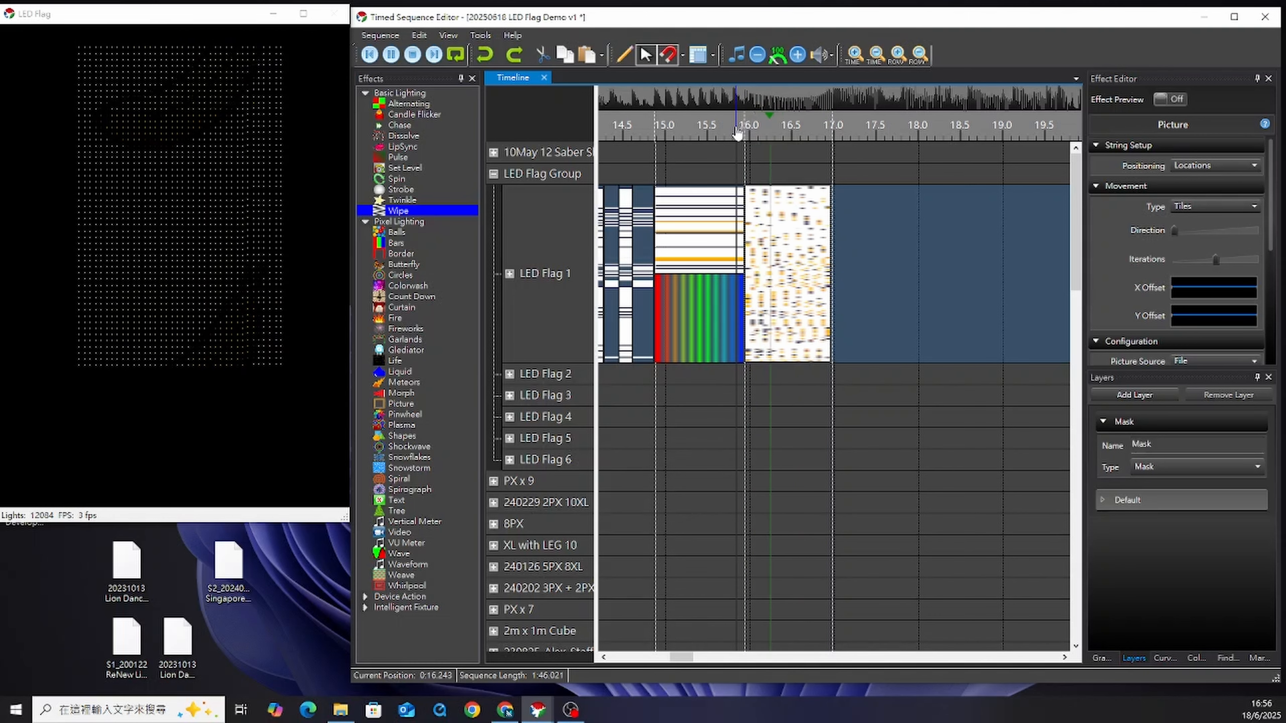
pyautogui.press('space')
pyautogui.click(663, 127)
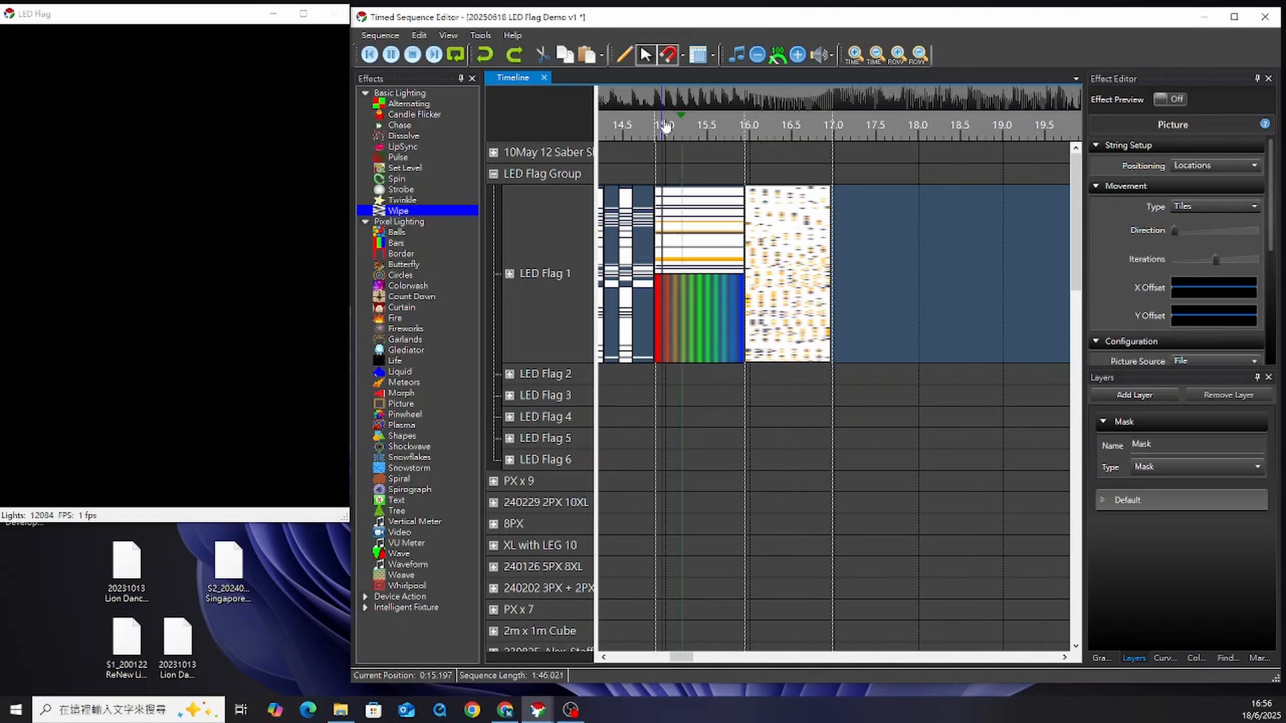
pyautogui.press('space')
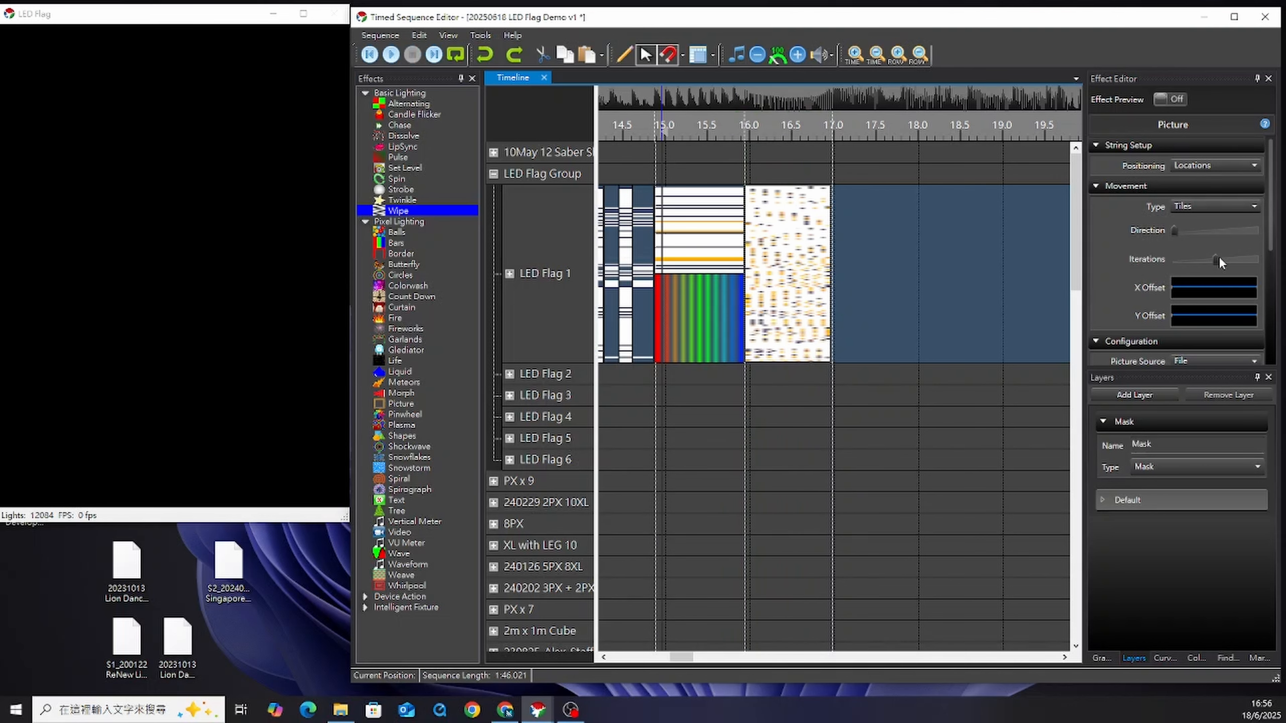
pyautogui.press('space')
pyautogui.moveTo(1215, 258)
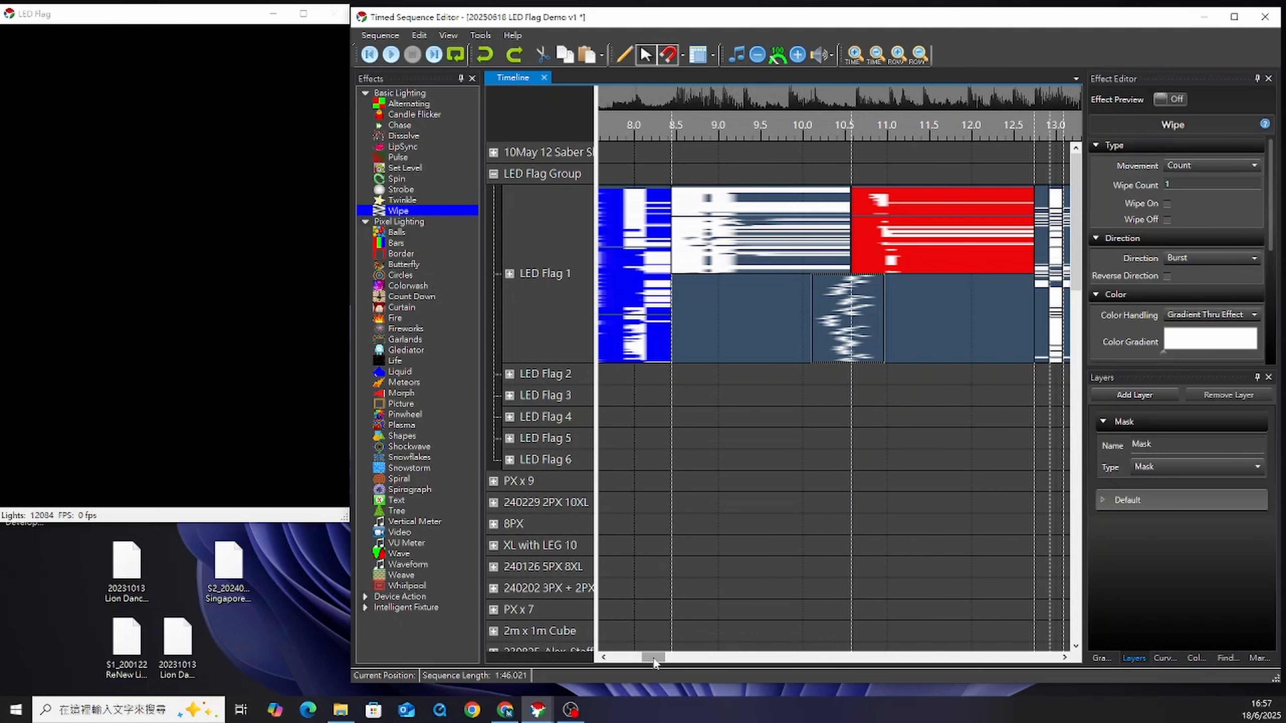
# - Place a copied Wipe effect from about 16.7 s to 17 s on LED Flag 1 with Wipe Vertical direction and assign it to the Mask layer
pyautogui.moveTo(653, 662); pyautogui.dragTo(672, 661)
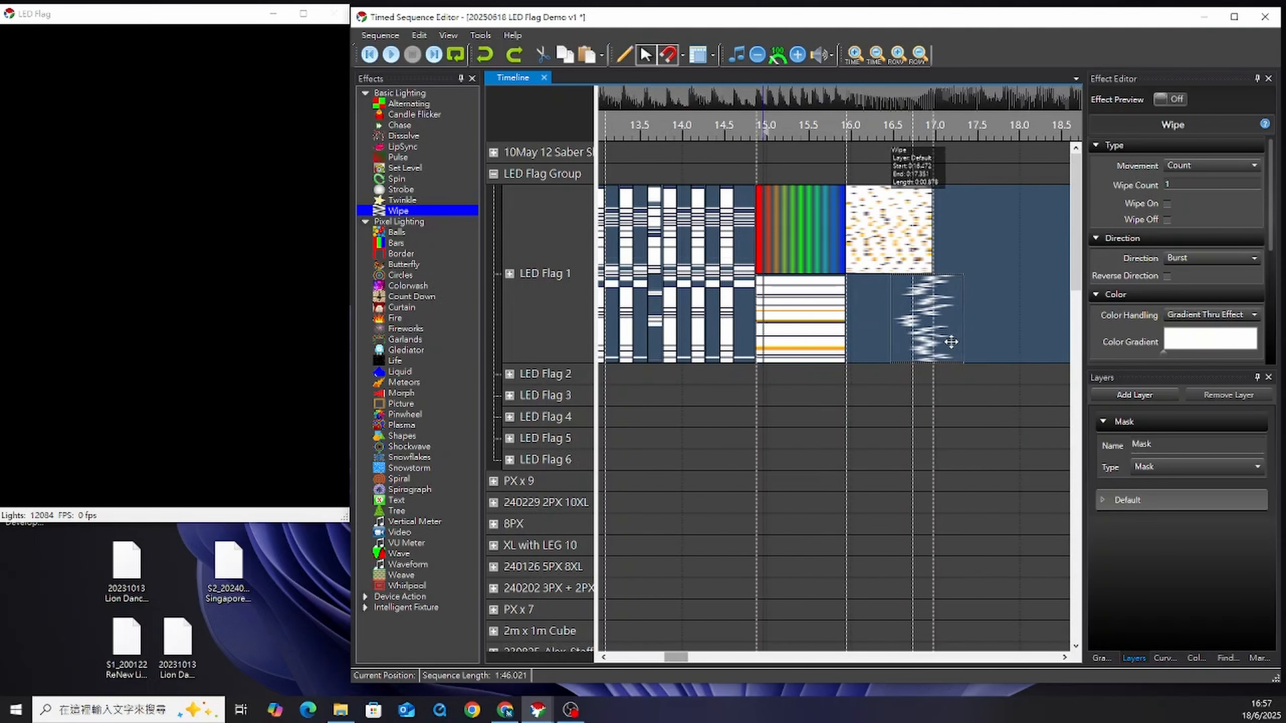
pyautogui.rightClick(932, 284)
pyautogui.moveTo(983, 308)
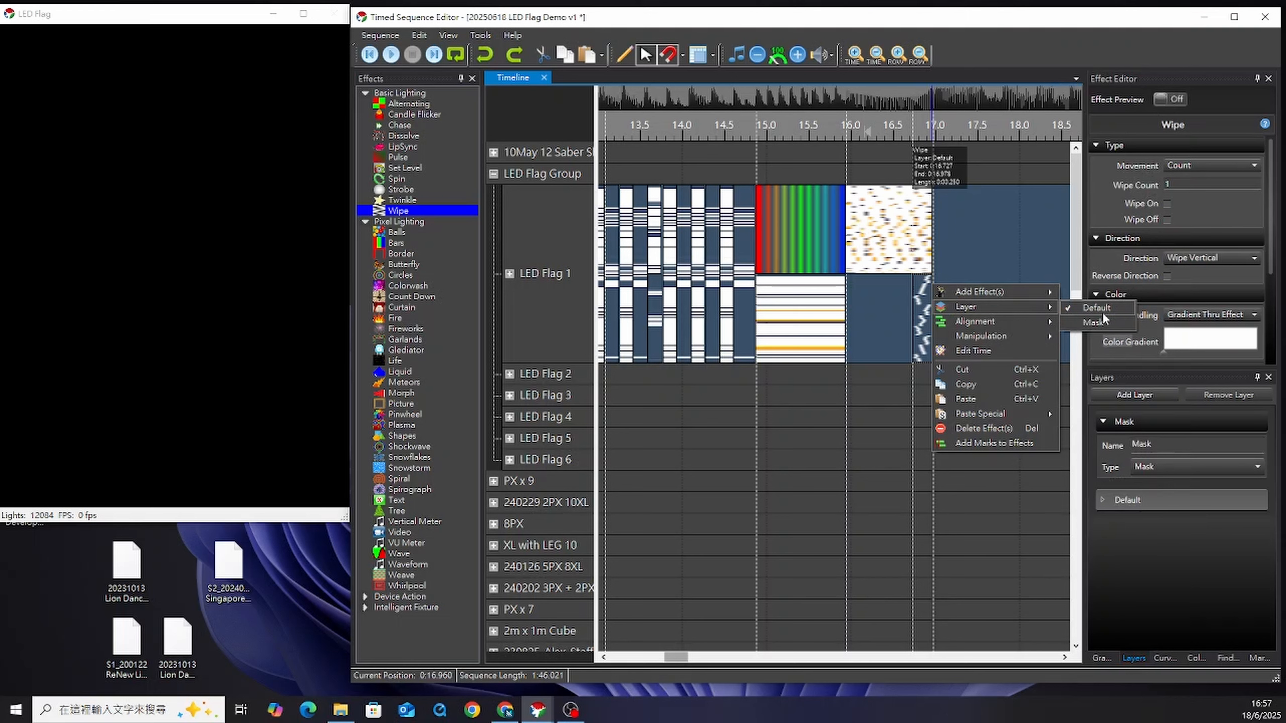
pyautogui.click(1094, 323)
# - Enable Wipe On and Reverse Direction for the masking Wipe effect and play from about 15.9 s to check it
pyautogui.click(1164, 204)
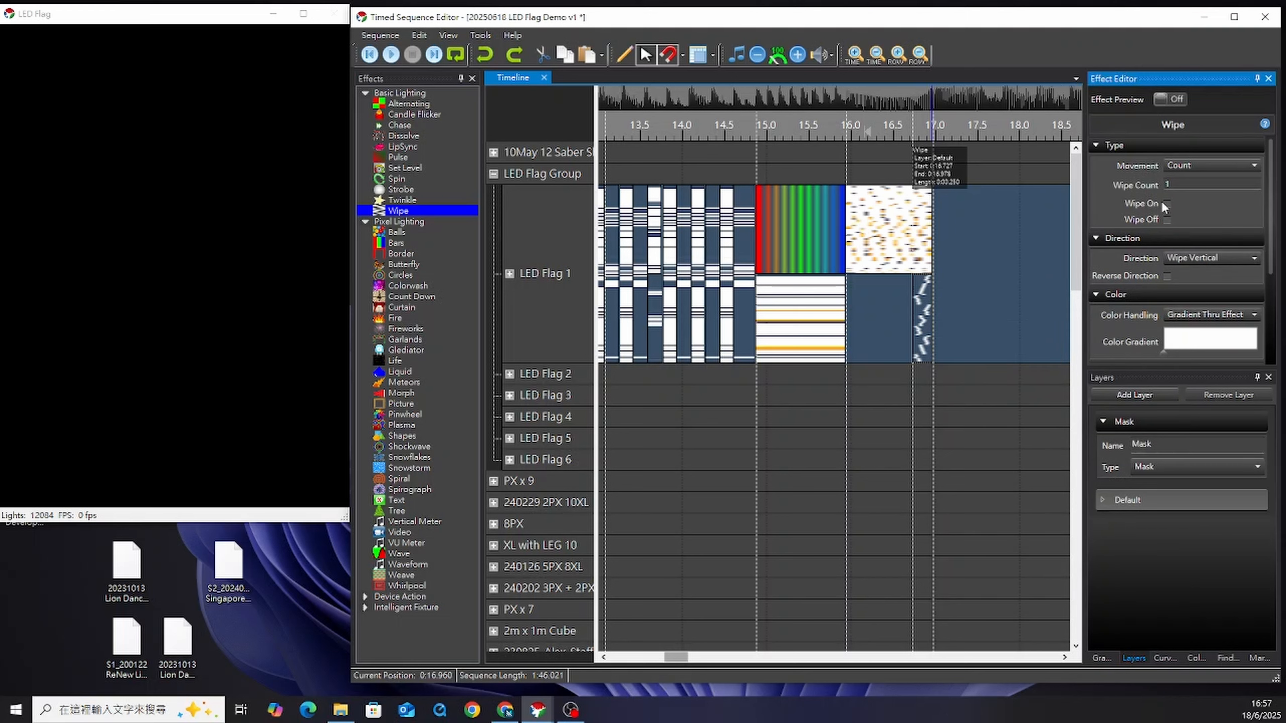
pyautogui.click(1169, 203)
pyautogui.click(893, 126)
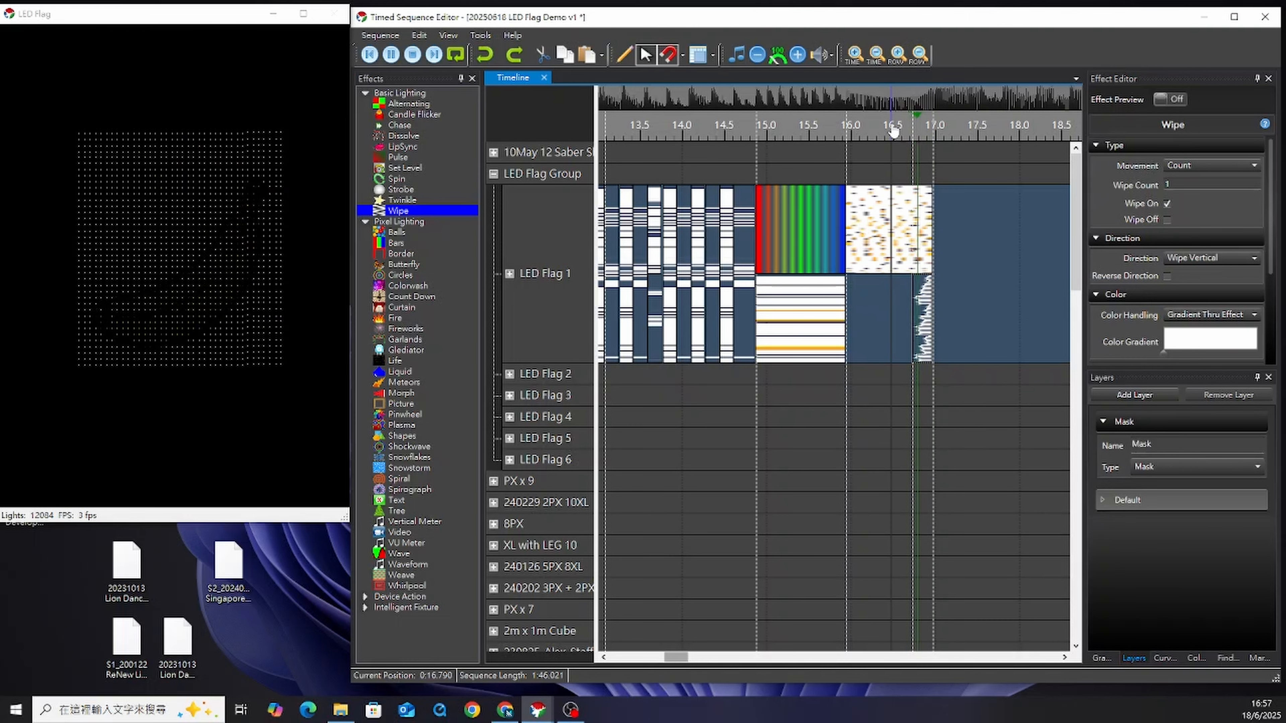
pyautogui.press('space')
pyautogui.click(1186, 259)
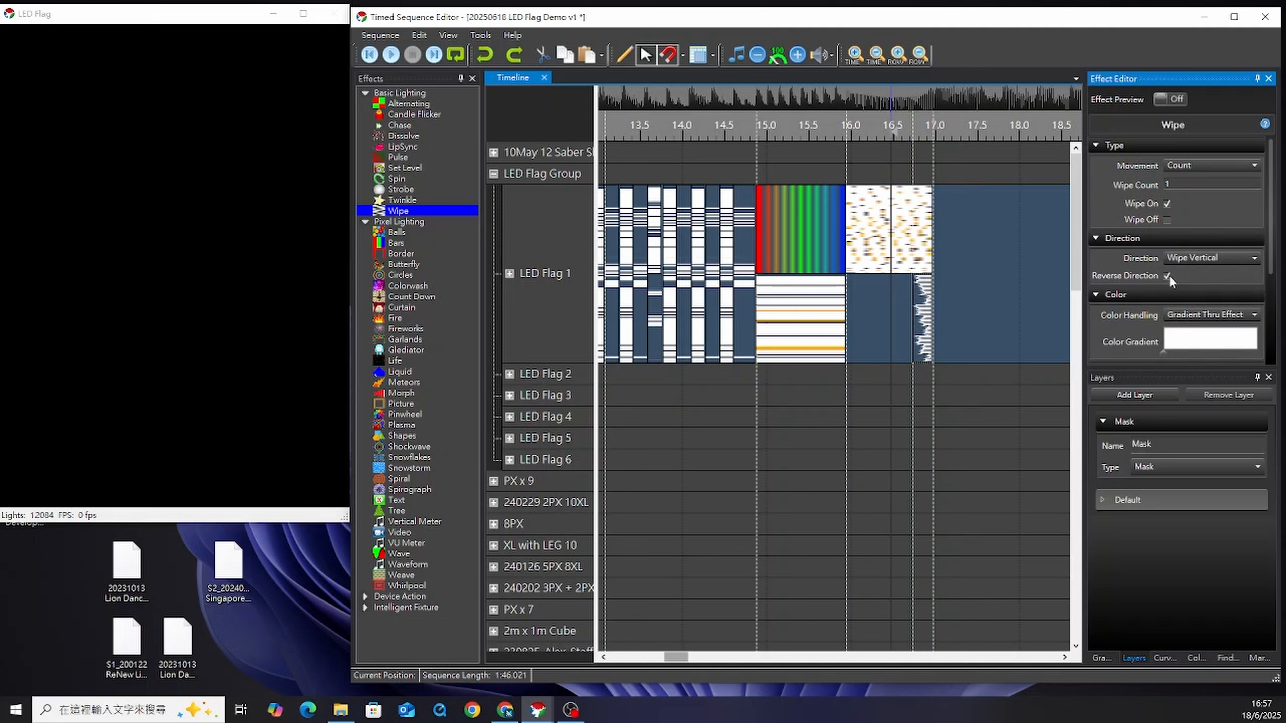
pyautogui.click(838, 141)
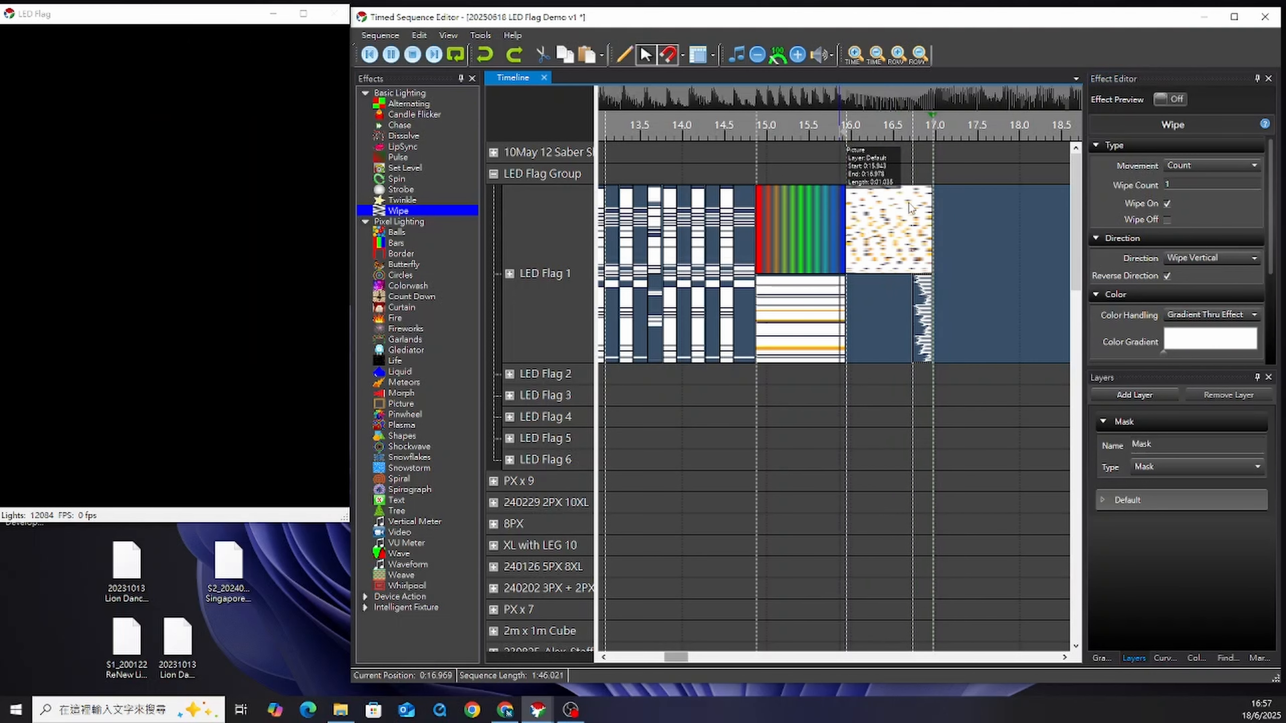
pyautogui.press('space')
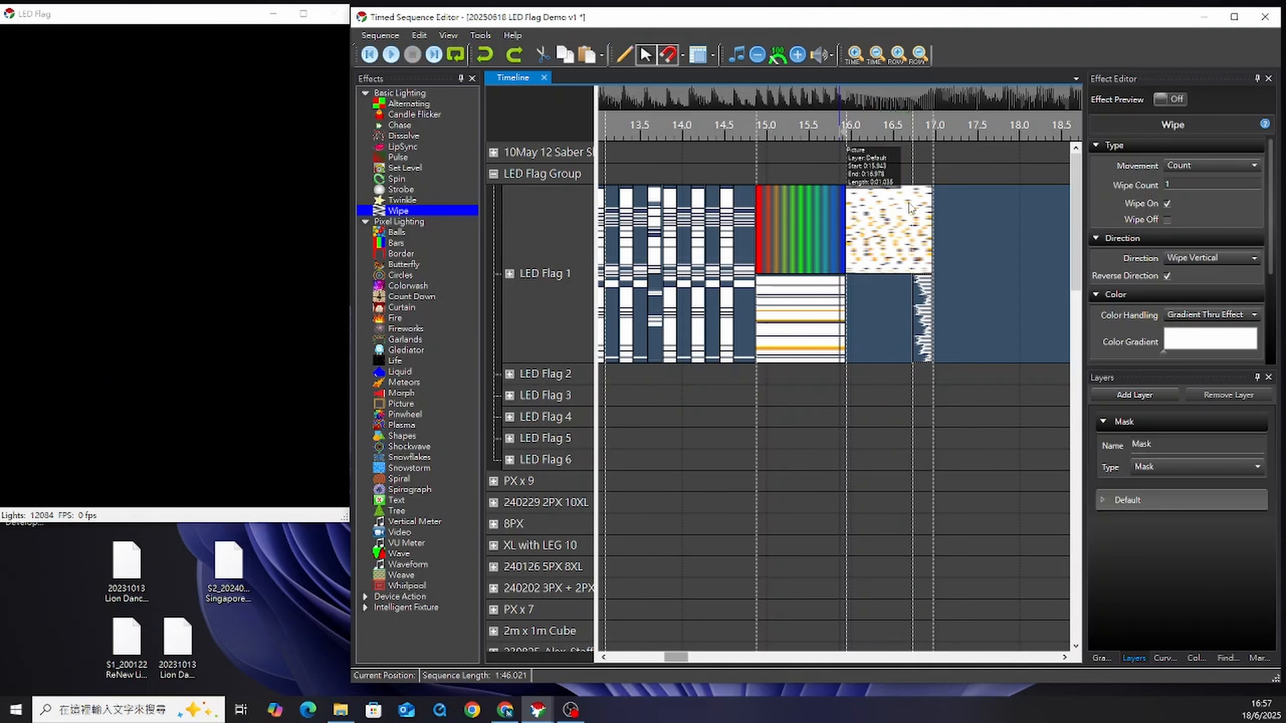
# - Paste a Video effect starting at about 17 s on LED Flag 1 and load [Video]Star tunnel.mp4 in it
pyautogui.hscroll(4, 782, 356)
pyautogui.click(739, 299)
pyautogui.hotkey('ctrl', 'v')
pyautogui.moveTo(777, 256); pyautogui.dragTo(749, 256)
pyautogui.scroll(-2, 755, 261)
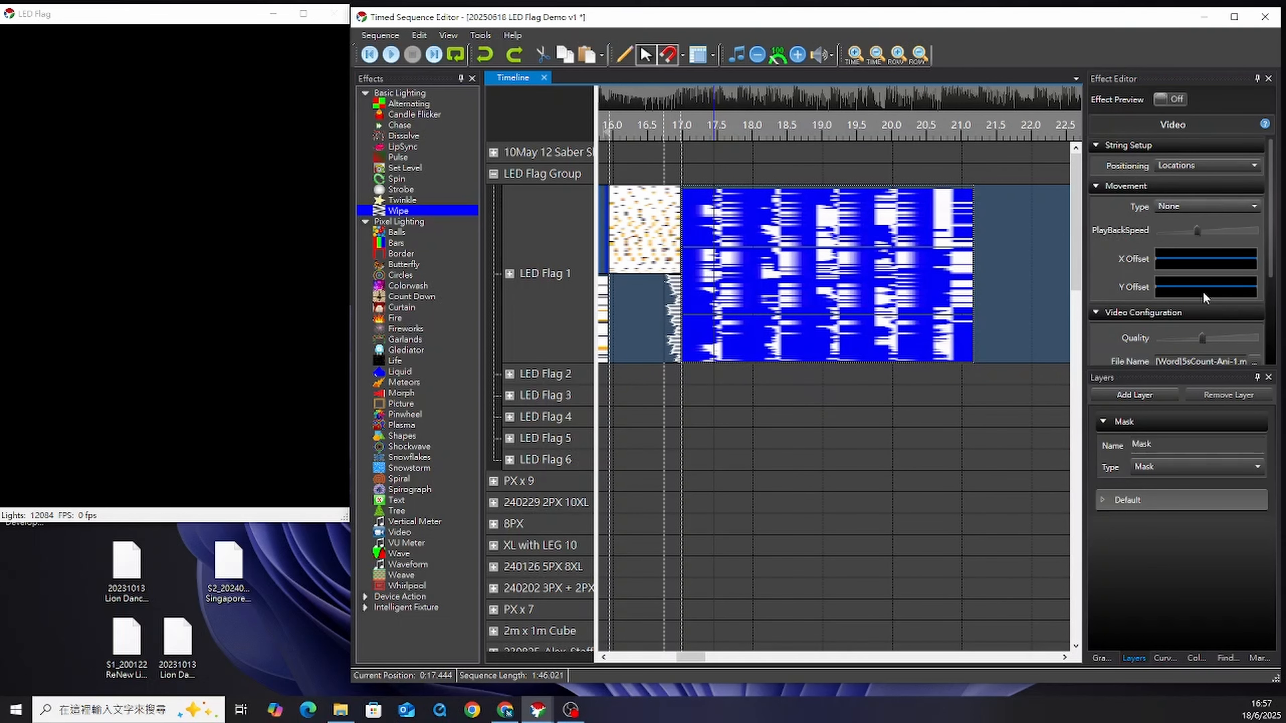
pyautogui.click(1255, 361)
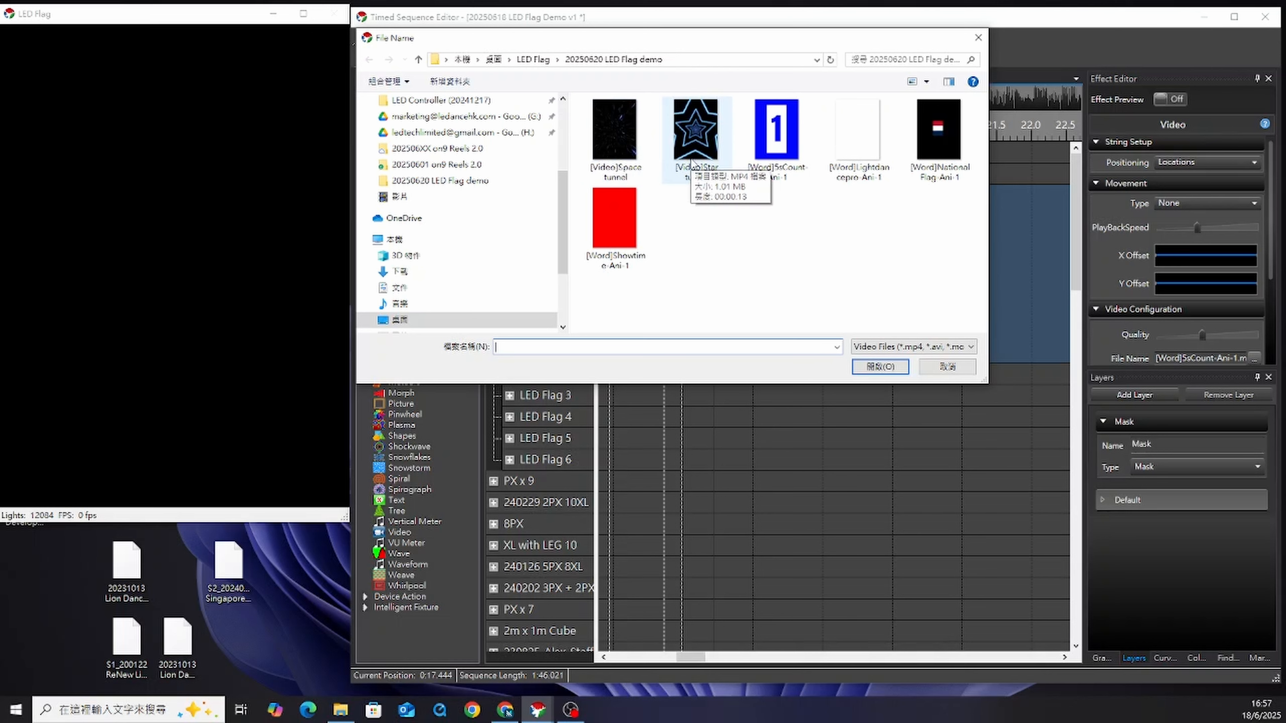
pyautogui.doubleClick(692, 163)
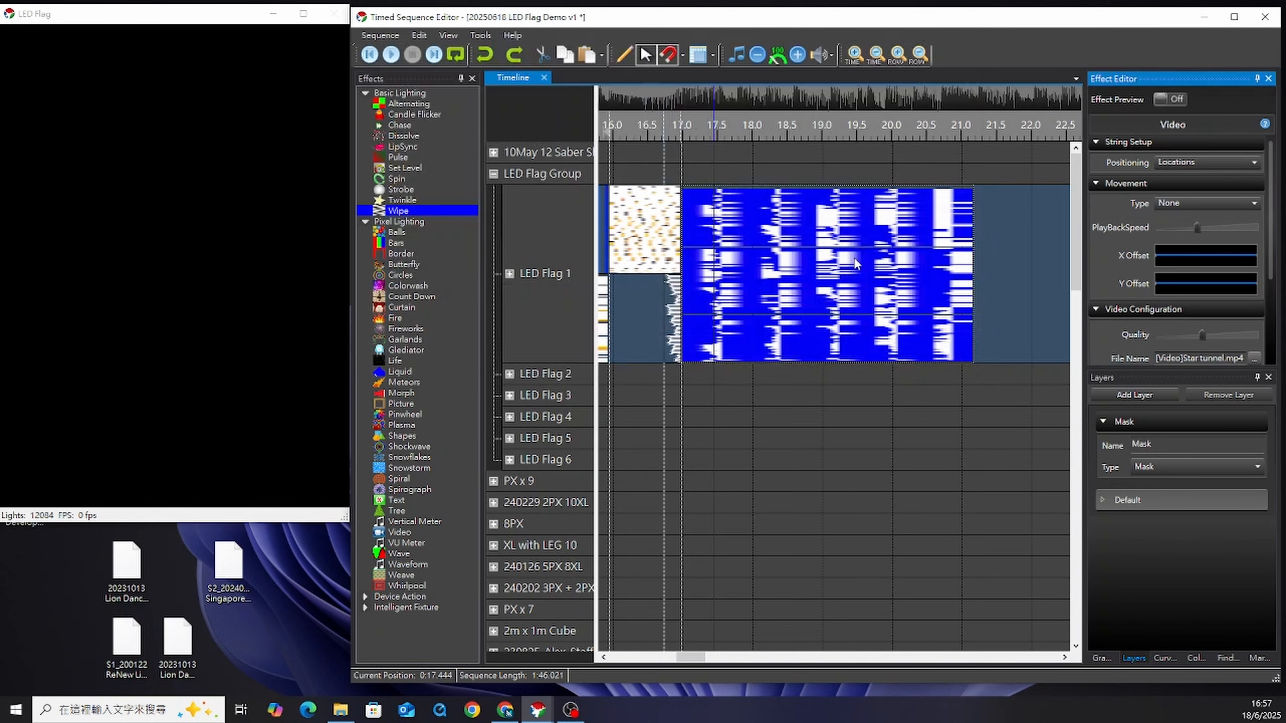
# - Shorten the Star tunnel effect to end at about 19.1 s and paste a copy after it, ending at about 20.7 s
pyautogui.moveTo(973, 235); pyautogui.dragTo(801, 230)
pyautogui.click(669, 128)
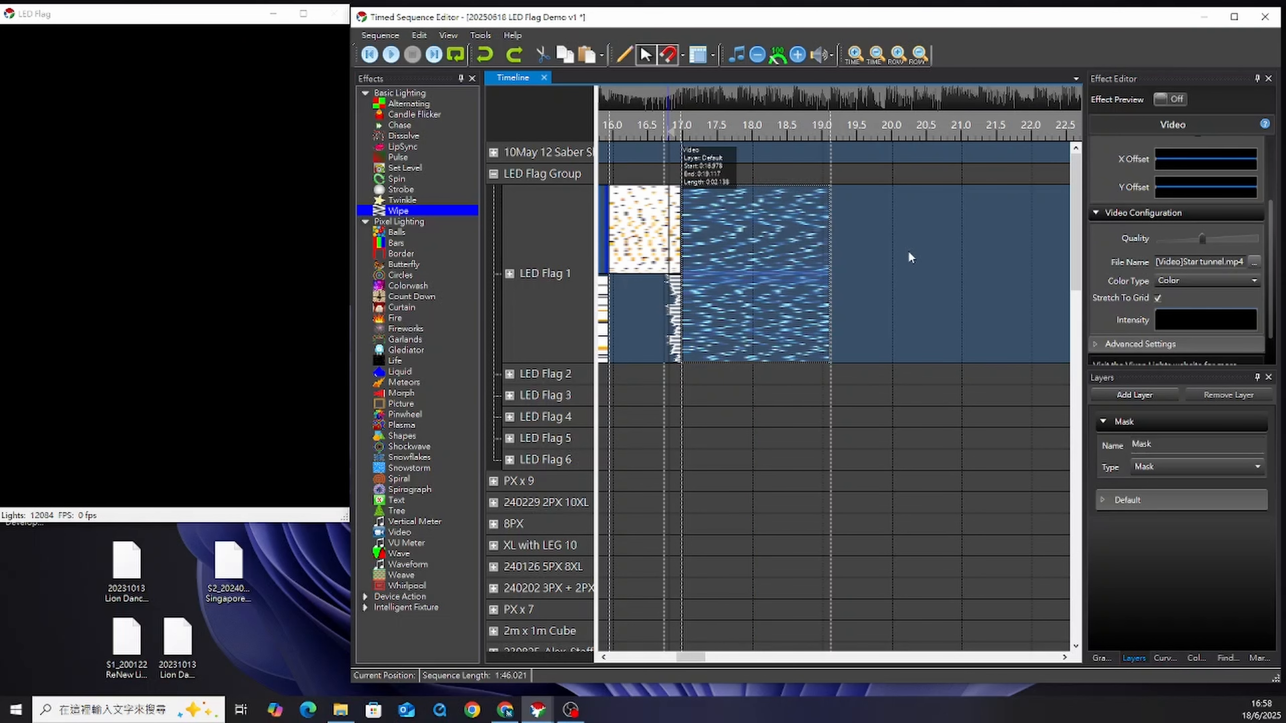
pyautogui.hotkey('ctrl', 'v')
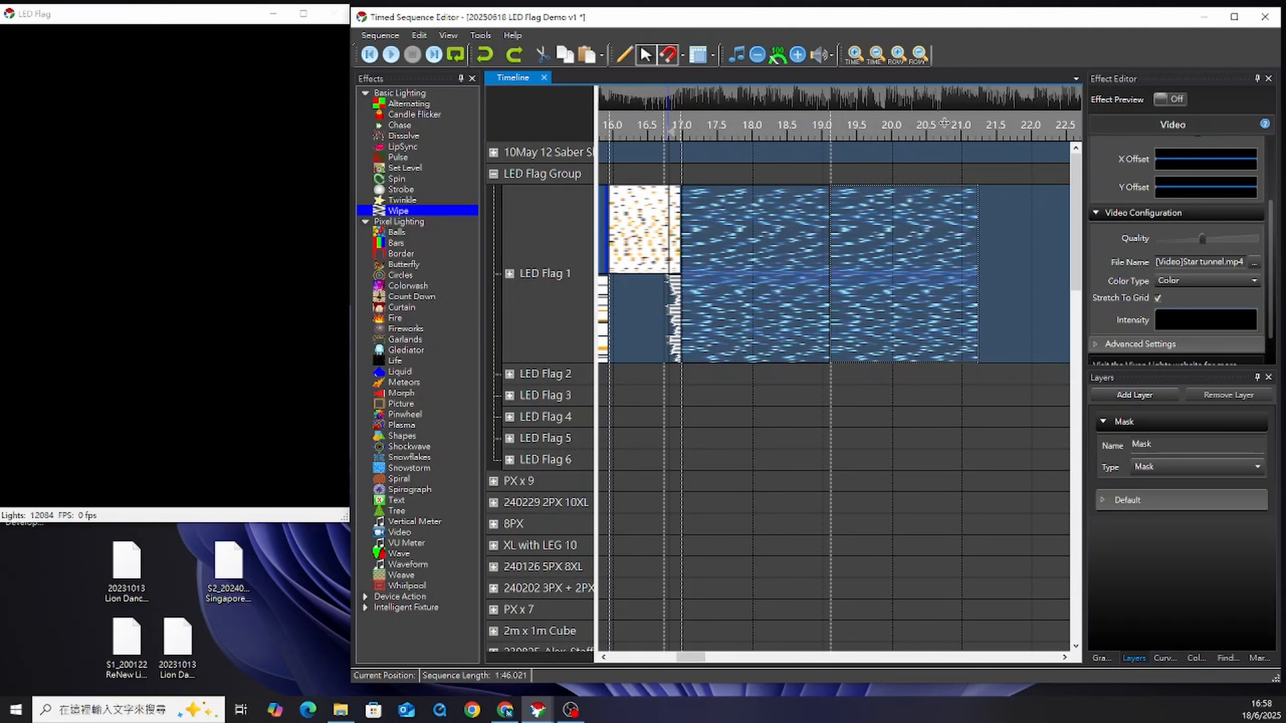
pyautogui.moveTo(977, 201); pyautogui.dragTo(943, 202)
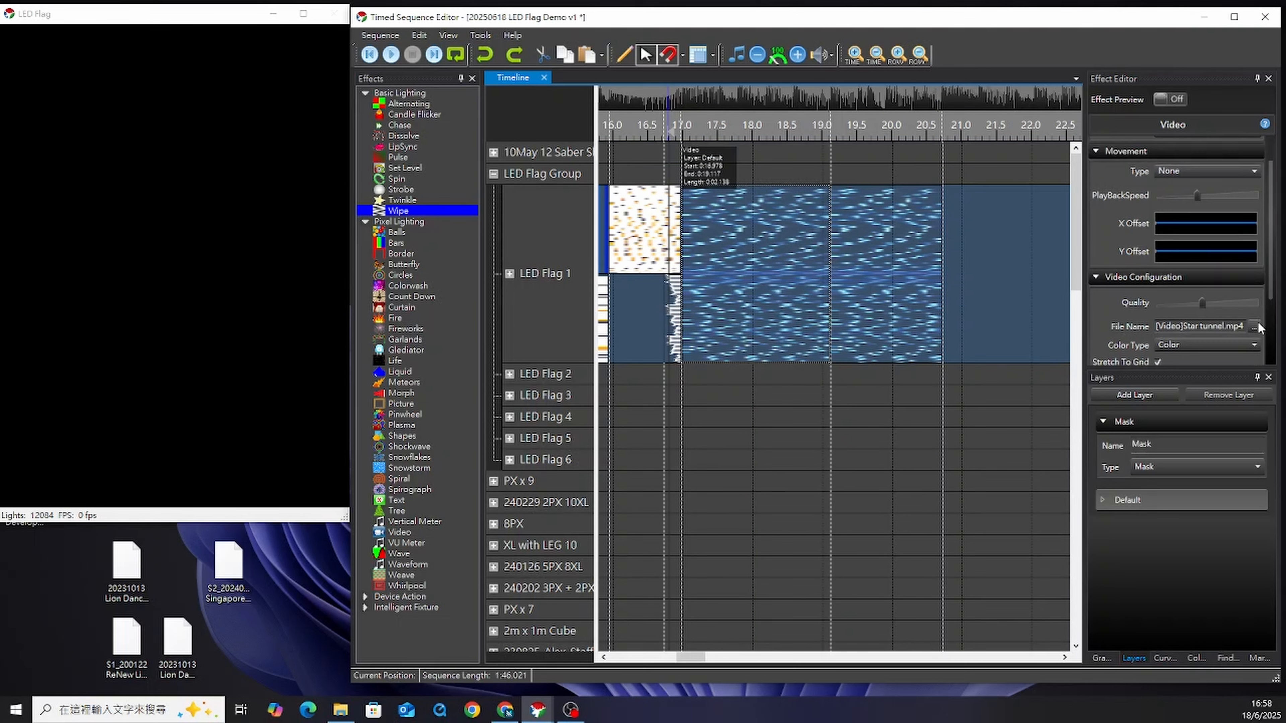
# - Load [Video]Space tunnel in the Video effect between about 17 s and 19.1 s and play from about 17.1 s
pyautogui.click(1254, 327)
pyautogui.doubleClick(627, 158)
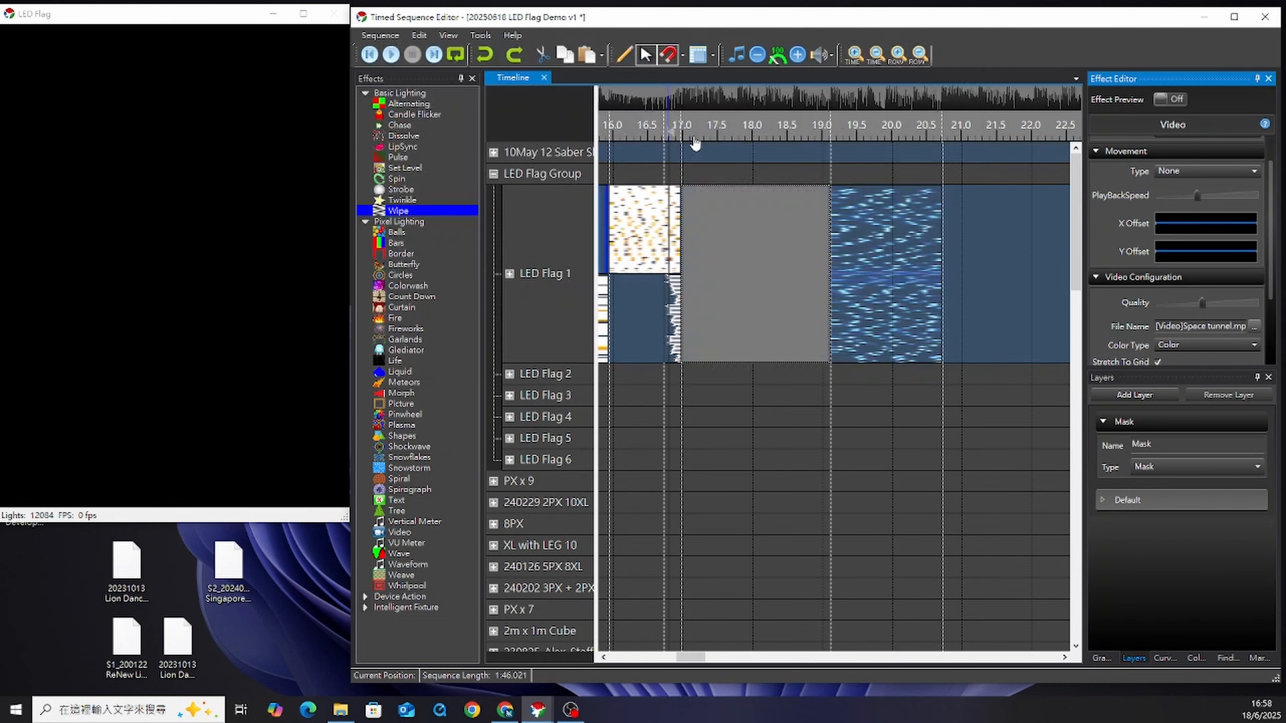
pyautogui.click(690, 126)
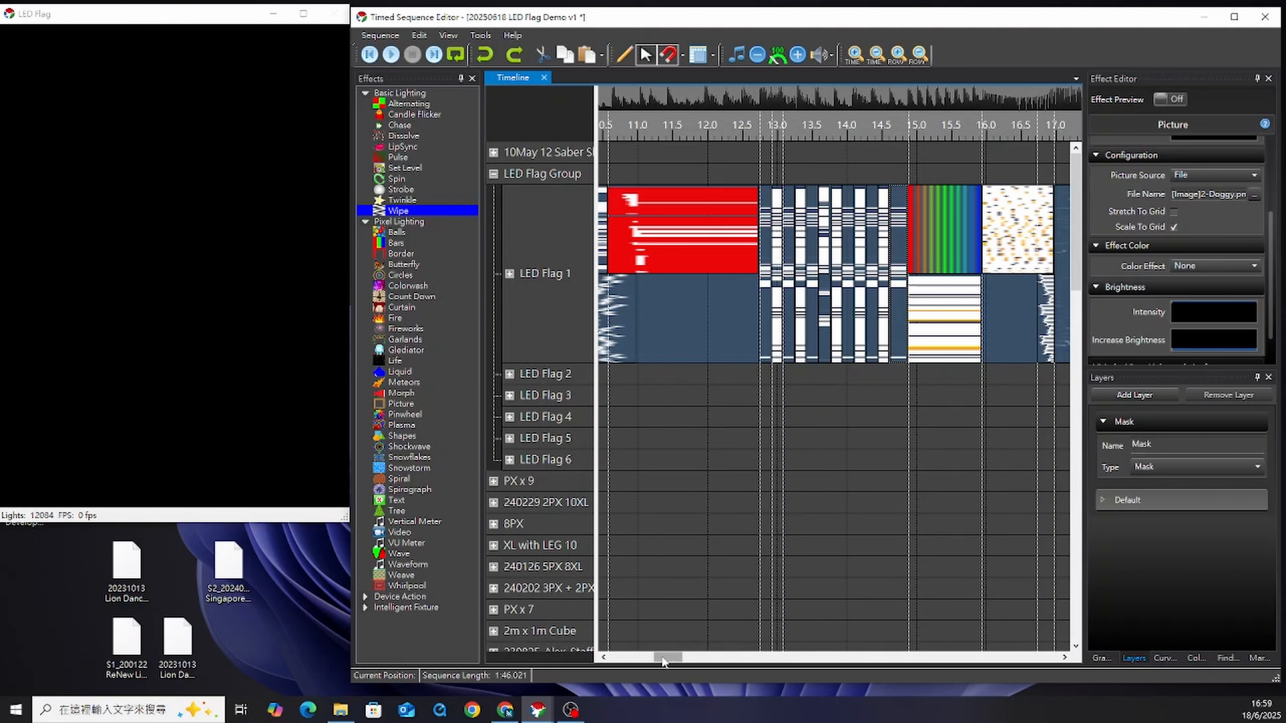
# - Paste a Picture effect between about 17 s and 19.1 s on LED Flag 1 and load [Image]4-banana.png in it
pyautogui.moveTo(663, 657); pyautogui.dragTo(691, 658)
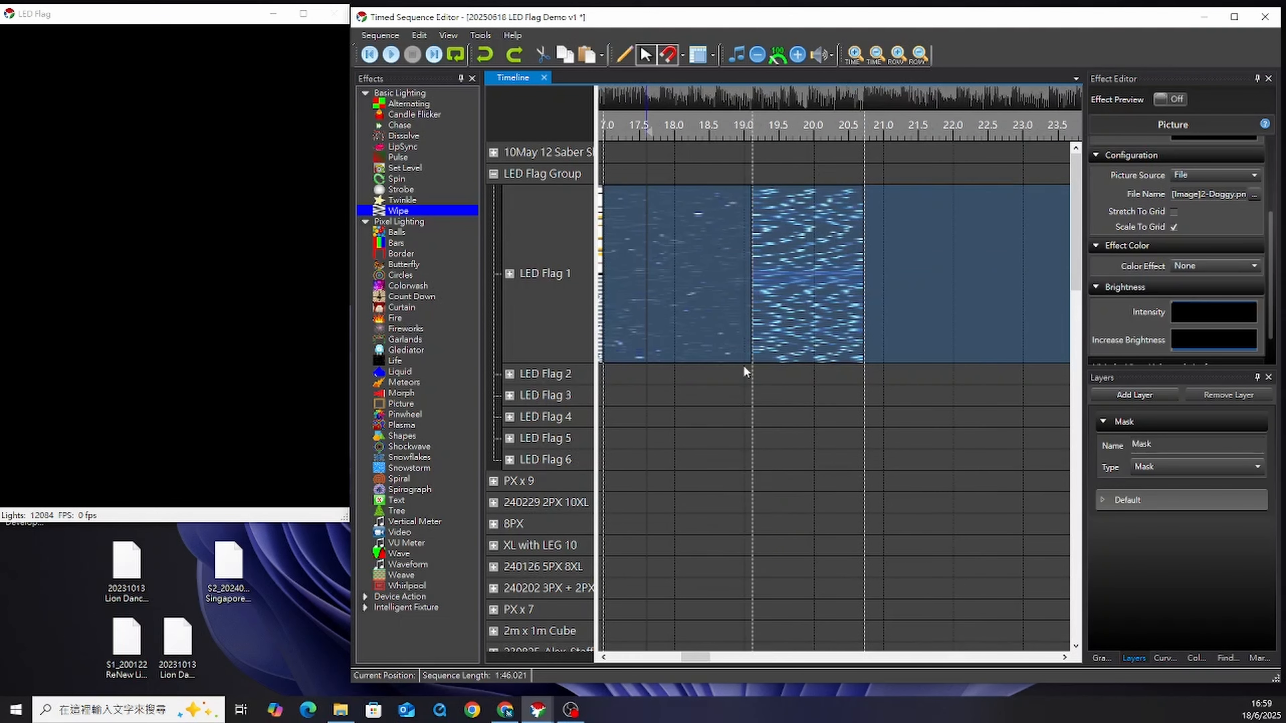
pyautogui.click(777, 398)
pyautogui.moveTo(735, 401); pyautogui.dragTo(608, 336)
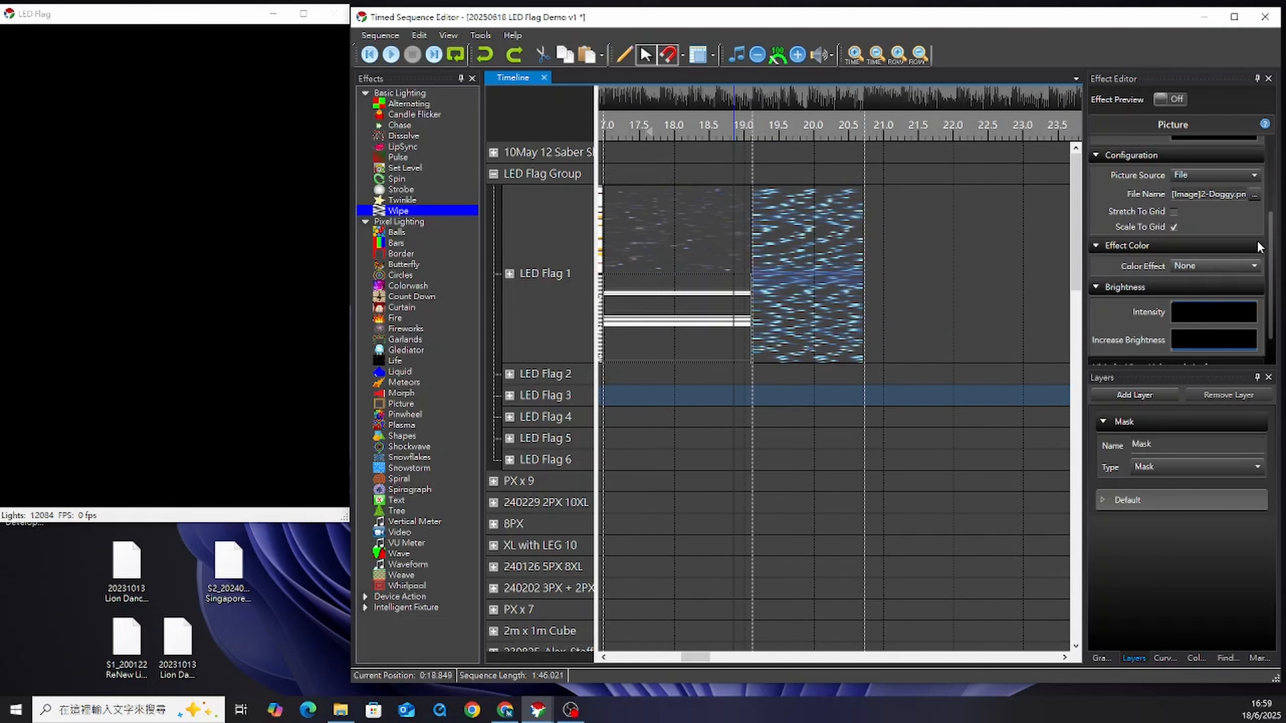
pyautogui.click(1255, 196)
pyautogui.click(719, 216)
pyautogui.doubleClick(719, 216)
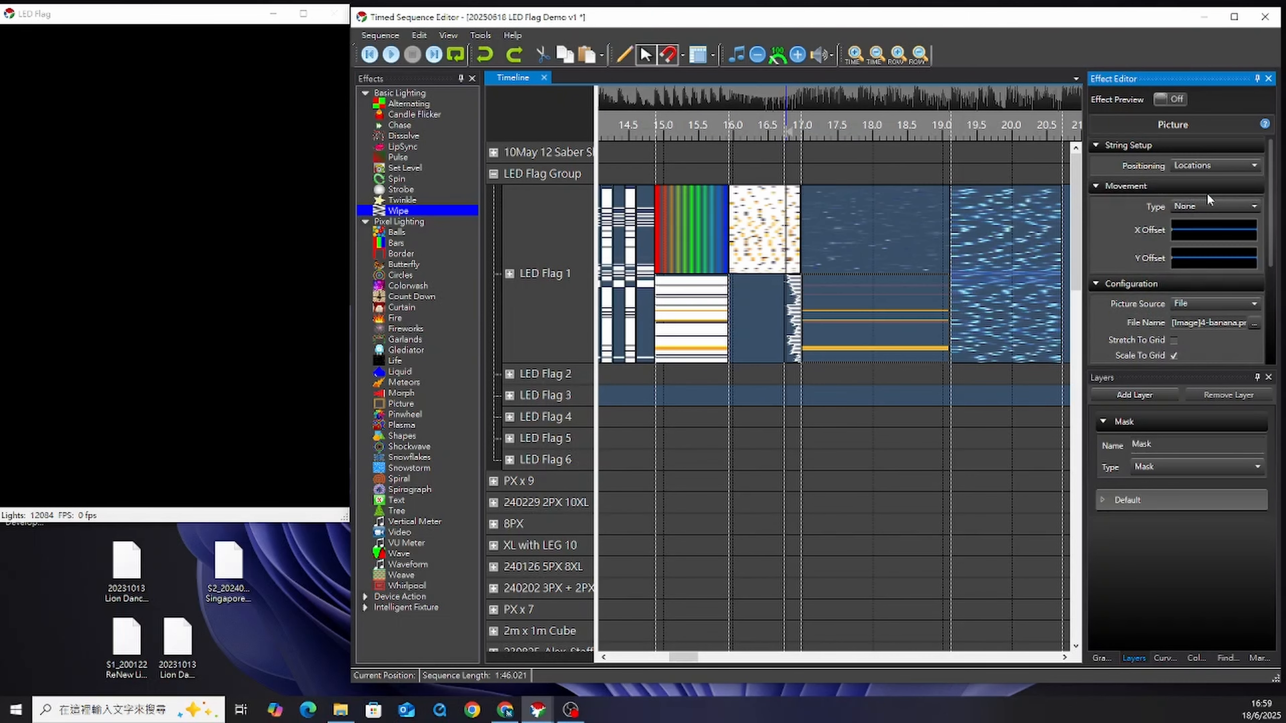
# - Set the banana picture's movement type to Wiggle, raise its iterations slightly and play from about 17.2 s
pyautogui.click(1215, 206)
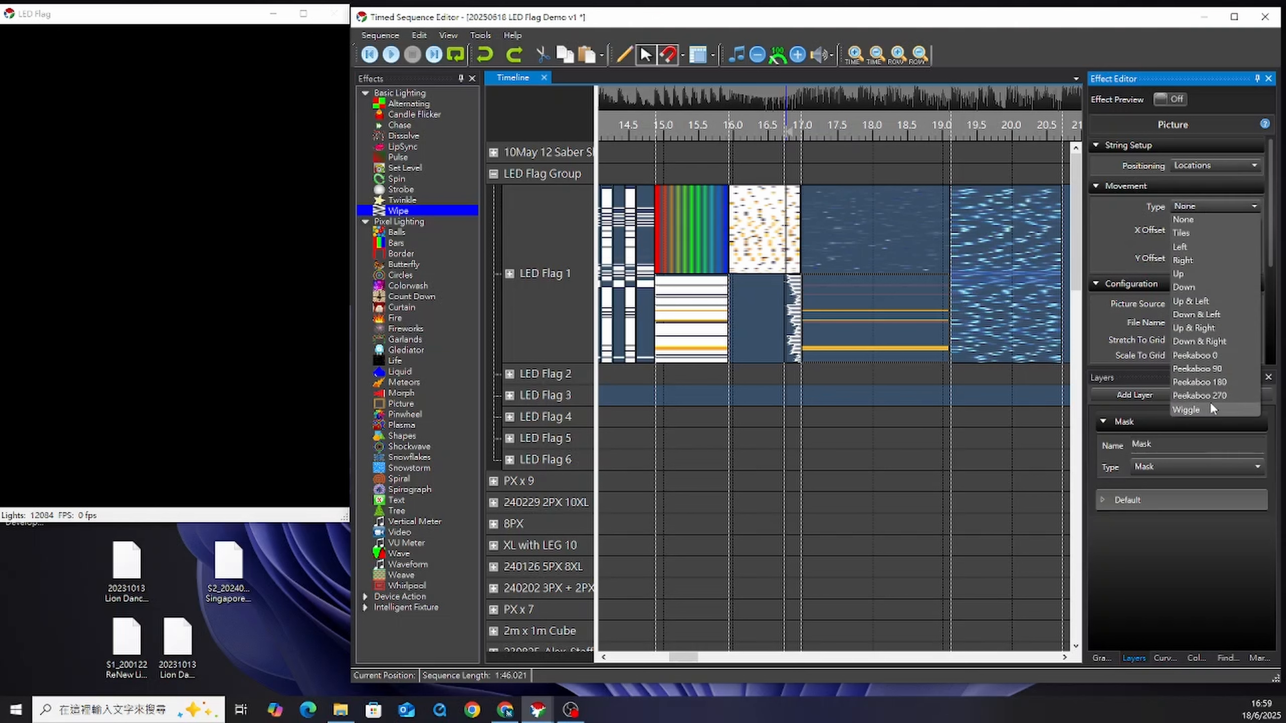
pyautogui.click(810, 157)
pyautogui.click(835, 139)
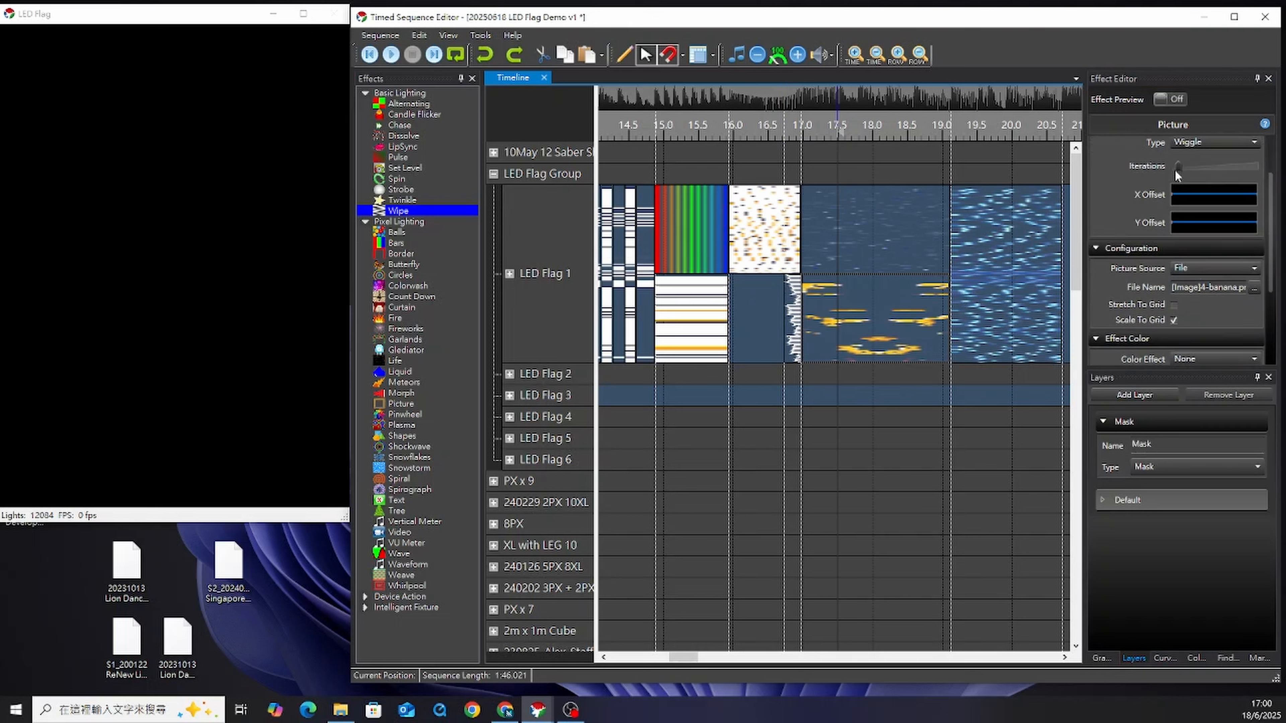
pyautogui.scroll(1, 1177, 176)
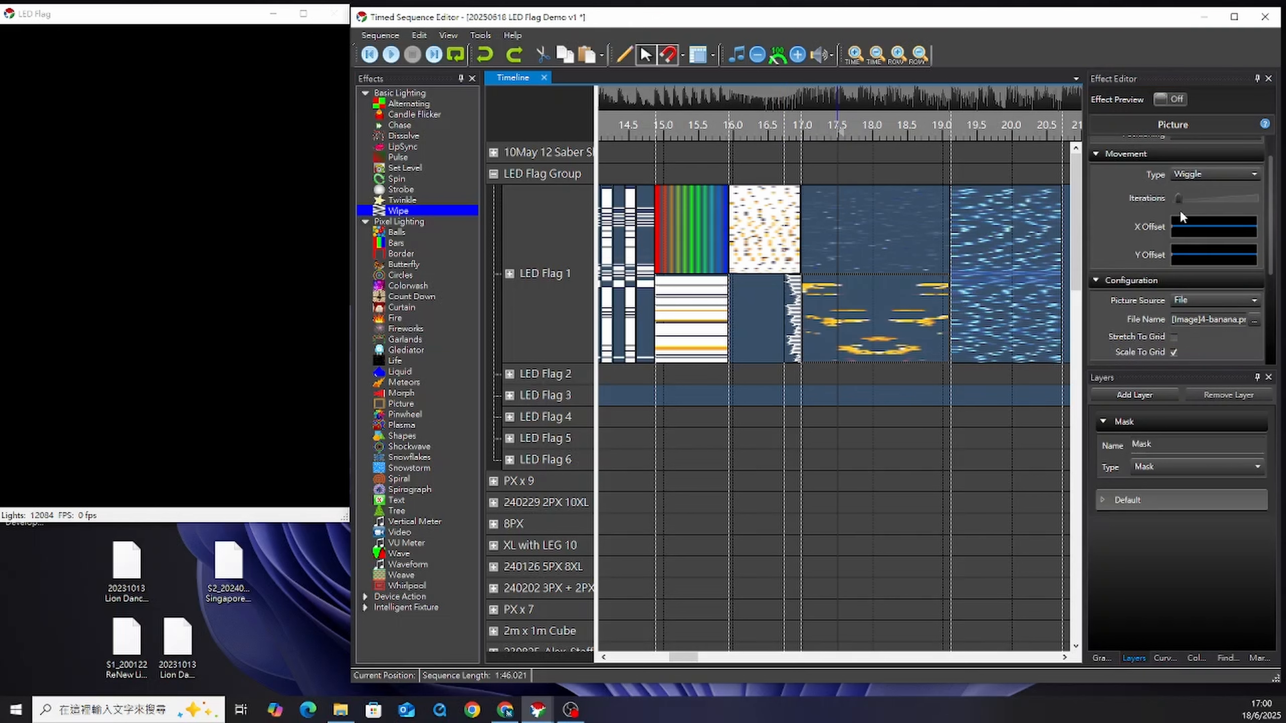
pyautogui.moveTo(1179, 199); pyautogui.dragTo(1191, 199)
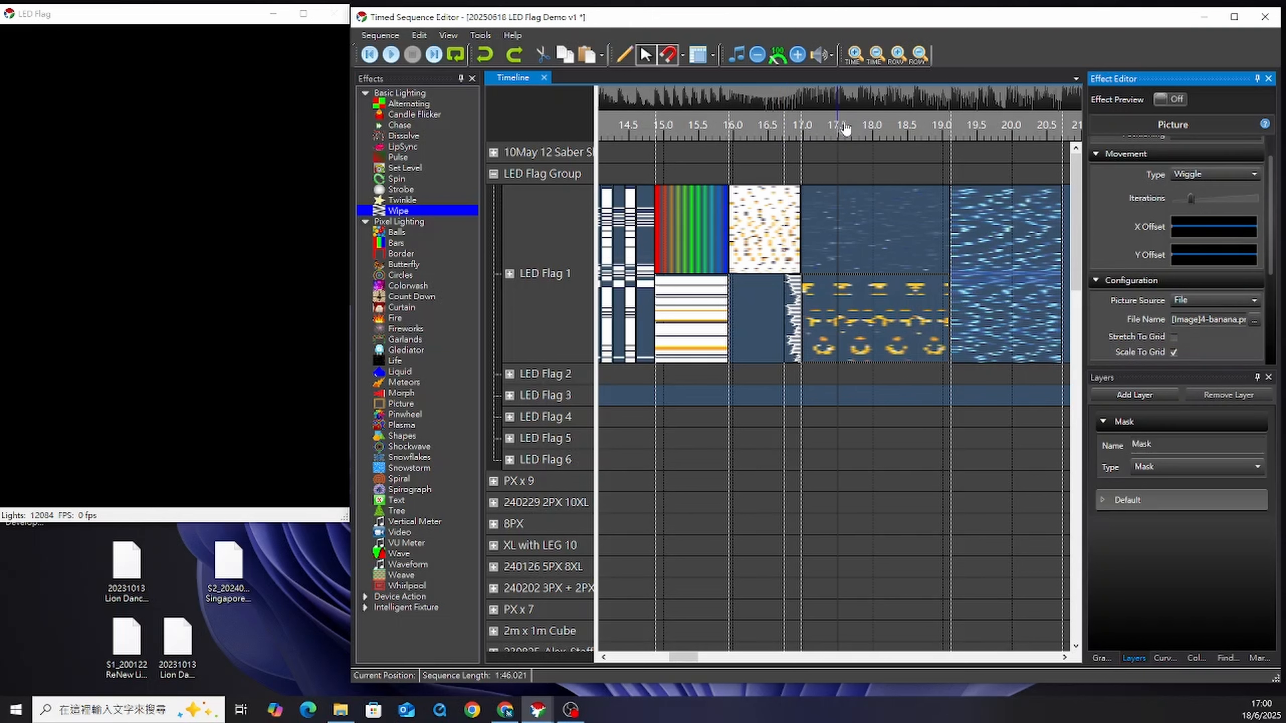
pyautogui.click(819, 134)
pyautogui.press('space')
# - Play the LED Flag 1 sequence from about 3 s to 21 s to review all effects
pyautogui.moveTo(622, 134); pyautogui.dragTo(957, 133)
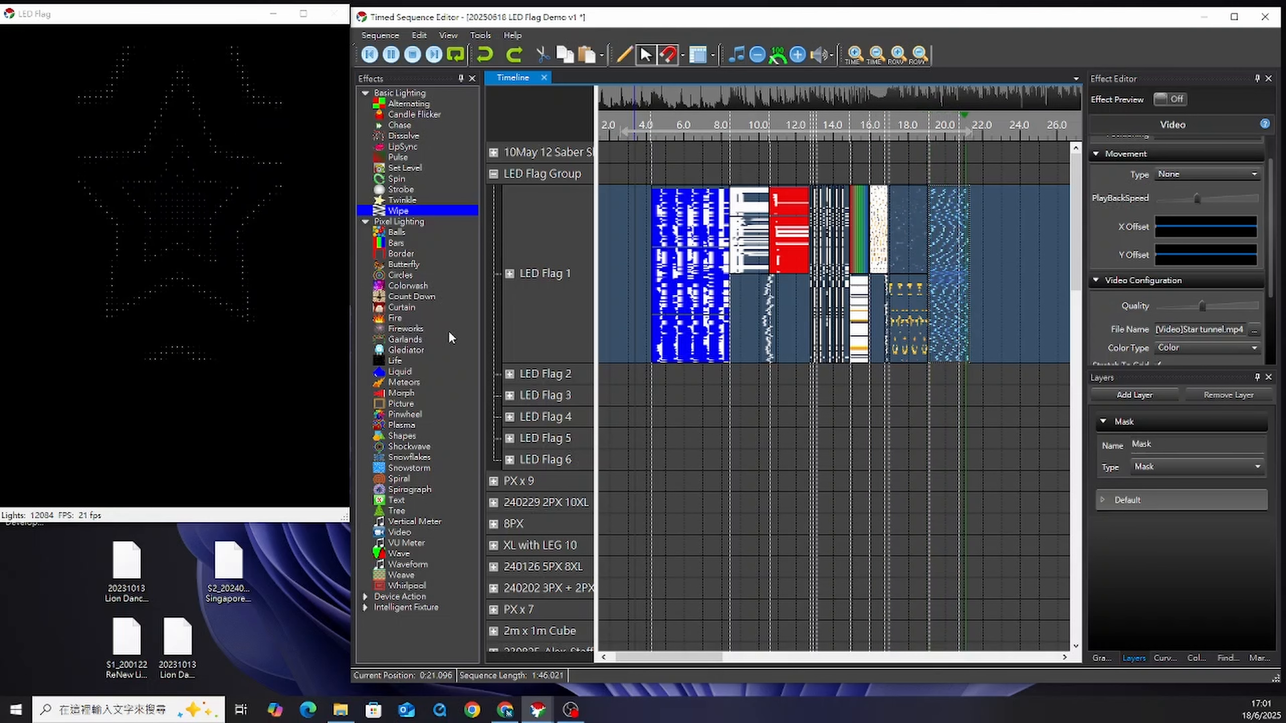
pyautogui.click(800, 399)
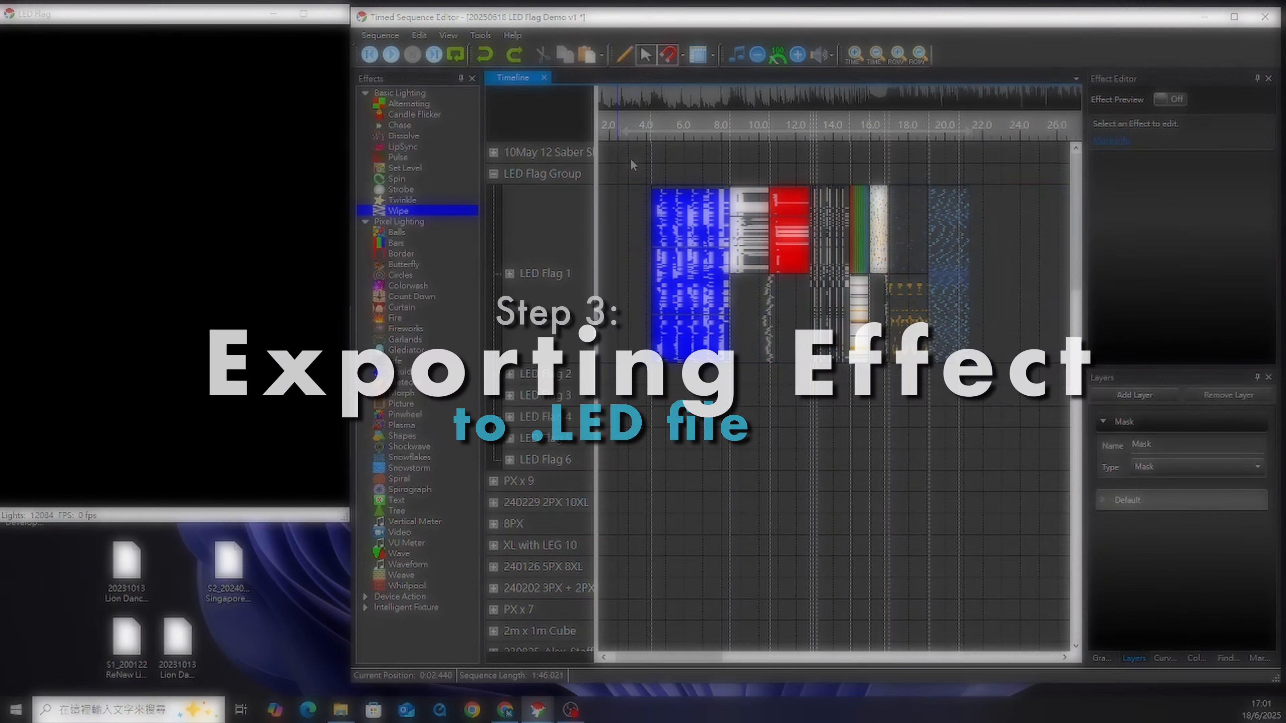
pyautogui.click(631, 159)
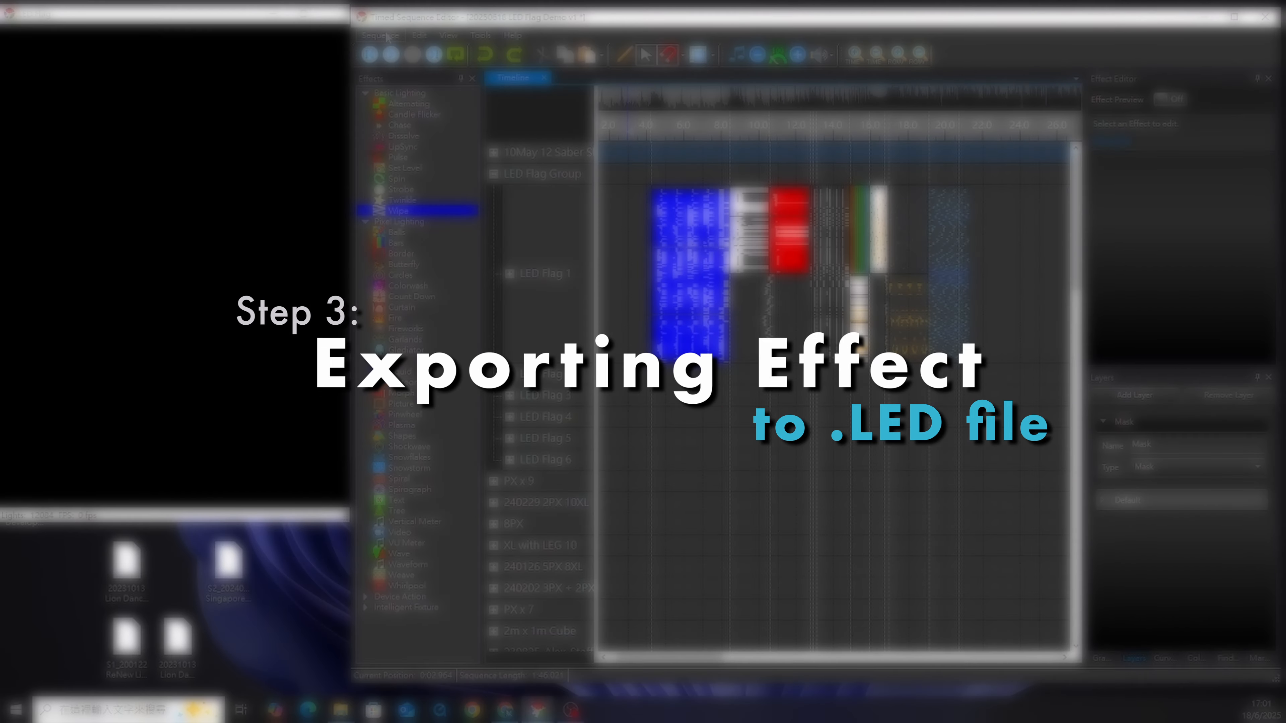
# - Save the sequence and open its export settings
pyautogui.hotkey('ctrl', 's')
pyautogui.click(396, 39)
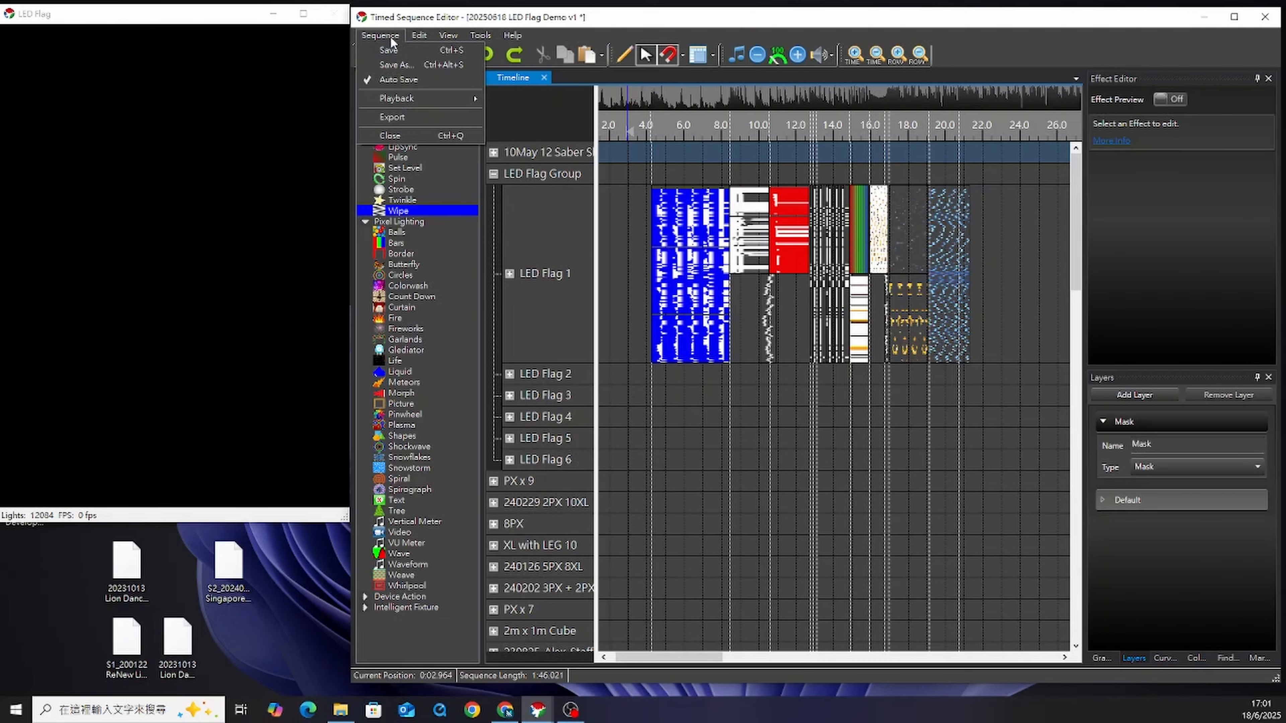
pyautogui.click(384, 39)
pyautogui.click(383, 38)
pyautogui.click(404, 118)
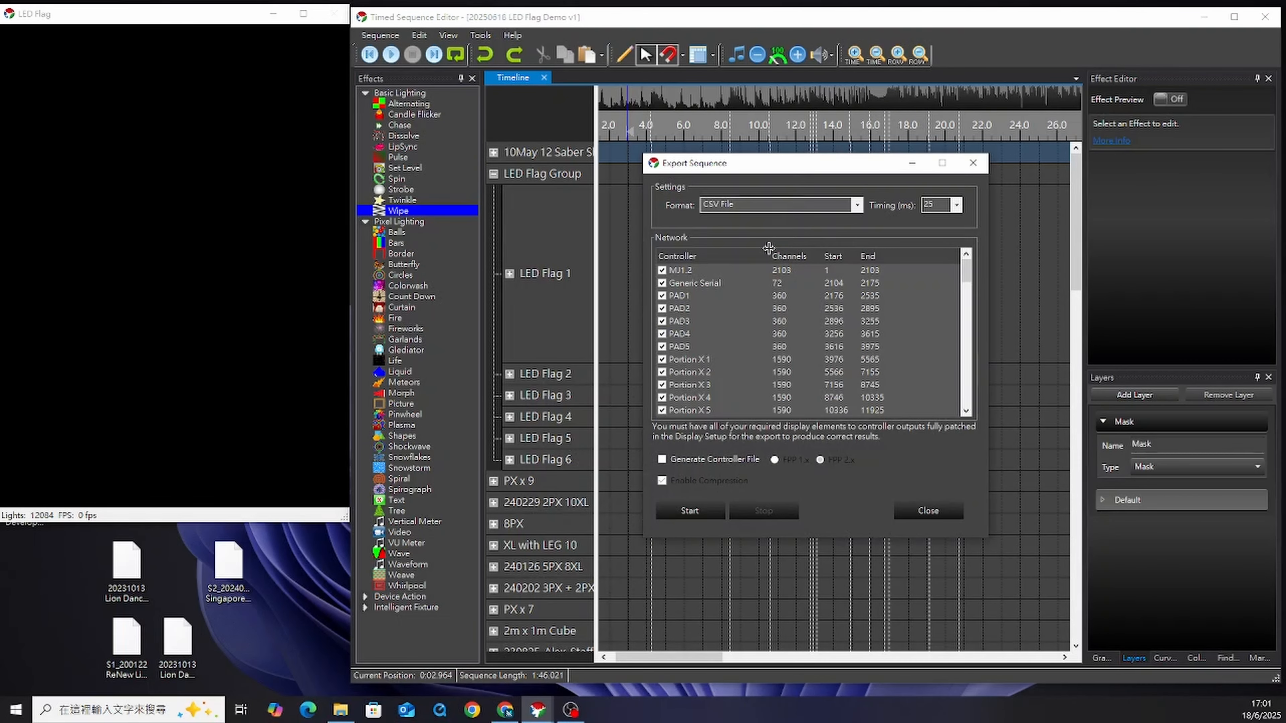
# - Exclude all controllers listed before LED Flag 1, from MJ1.2 through PixelLion2.0(5), from the export
pyautogui.click(662, 270)
pyautogui.click(662, 283)
pyautogui.press('Down')
pyautogui.press('space')
pyautogui.press('Down')
pyautogui.press('Down')
pyautogui.press('space')
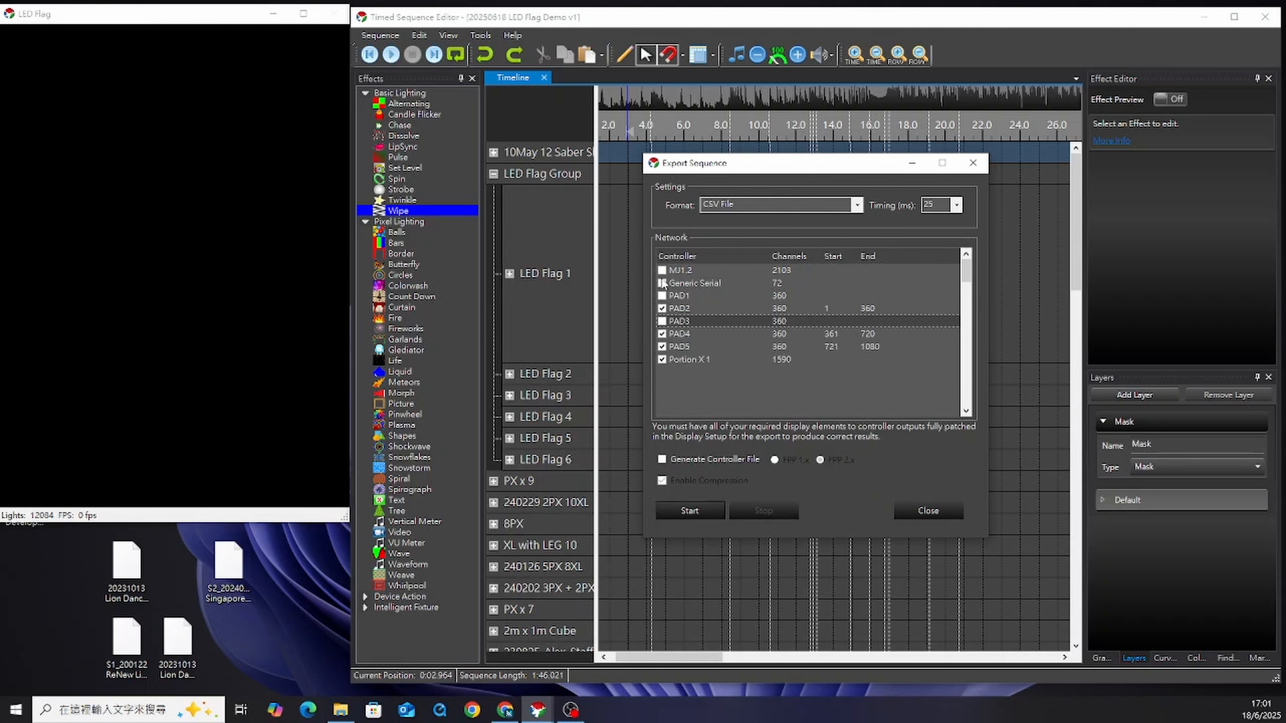
pyautogui.scroll(-5, 663, 284)
pyautogui.click(662, 334)
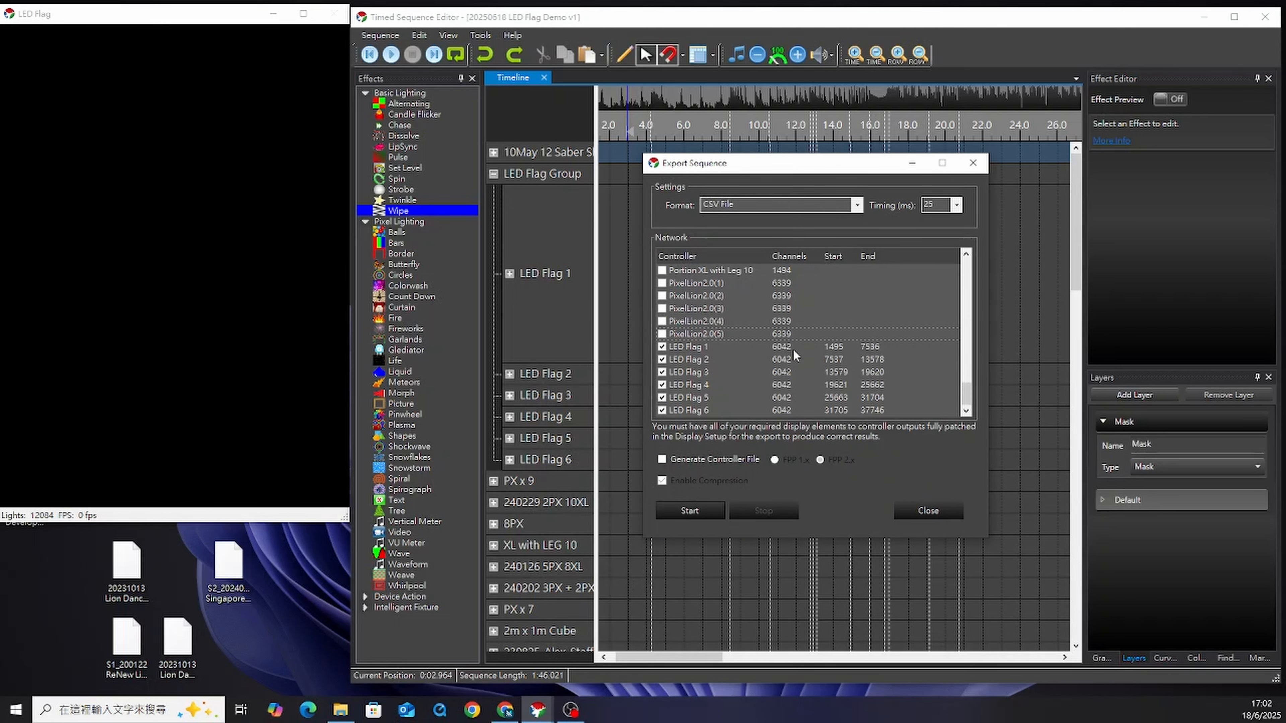
# - Exclude LED Flag 2 through LED Flag 6 so that only LED Flag 1 is exported
pyautogui.scroll(4, 775, 349)
pyautogui.click(662, 373)
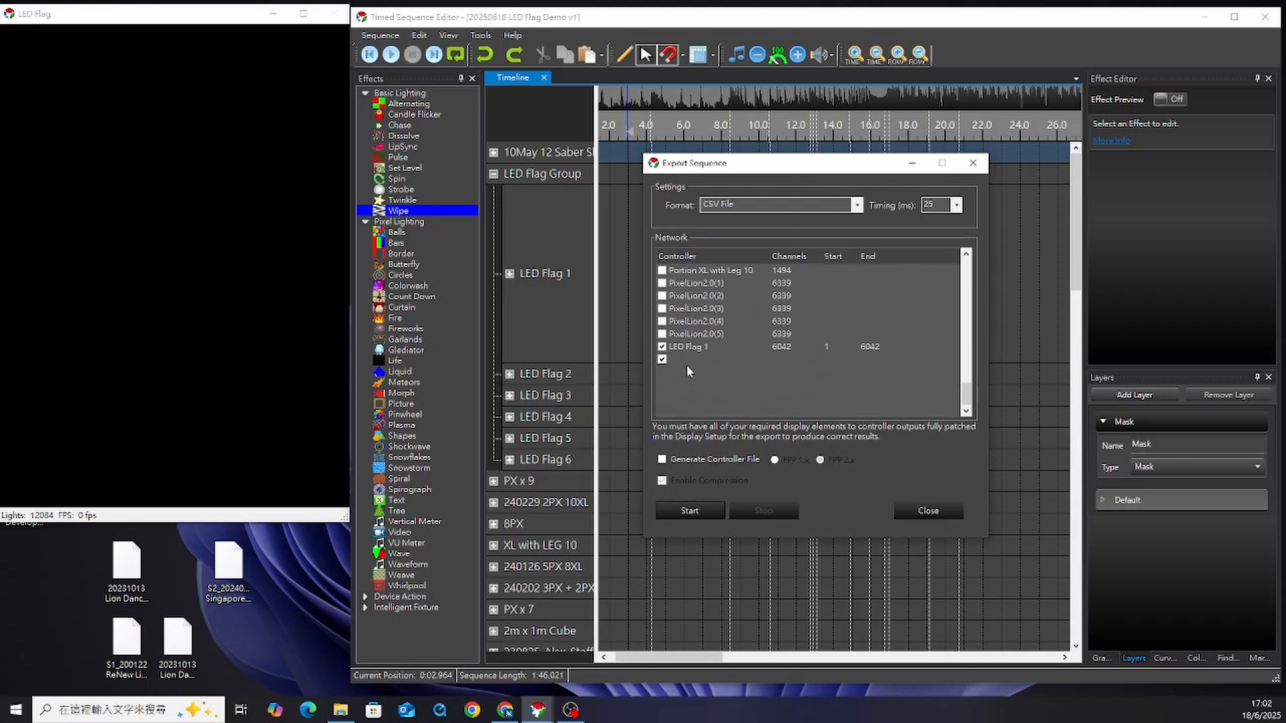
pyautogui.scroll(-4, 679, 362)
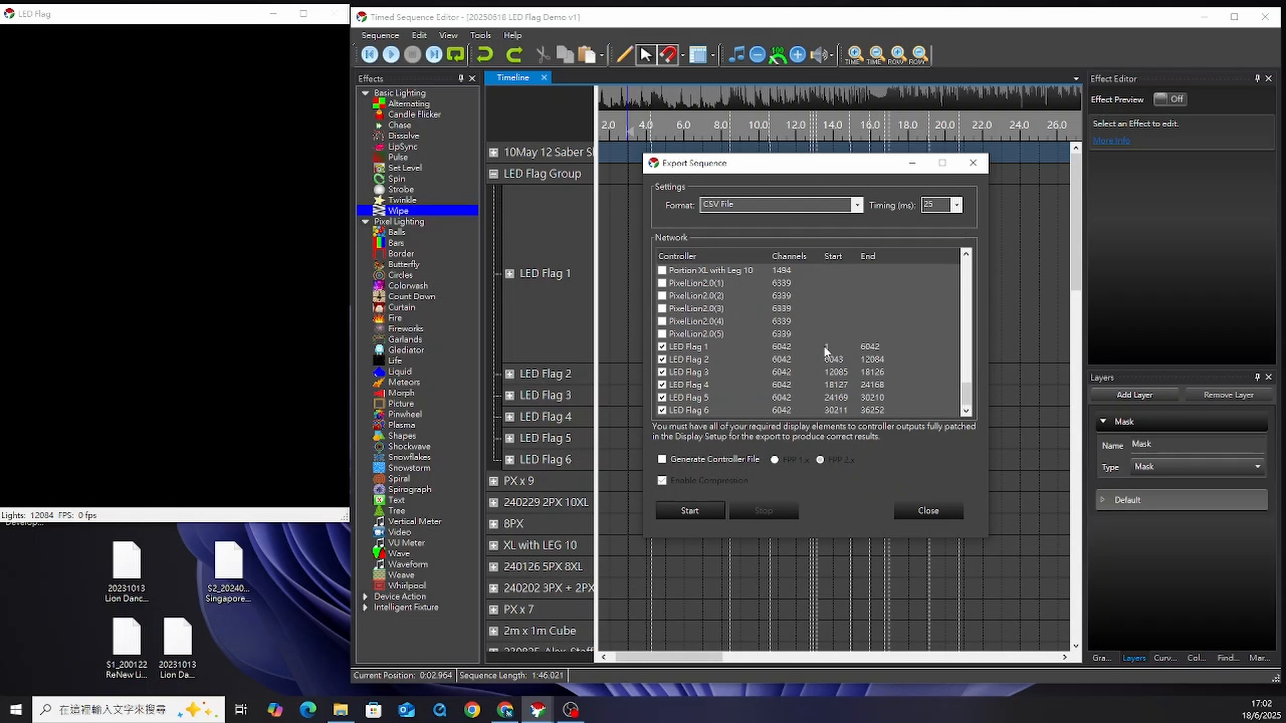
pyautogui.click(663, 359)
pyautogui.click(662, 372)
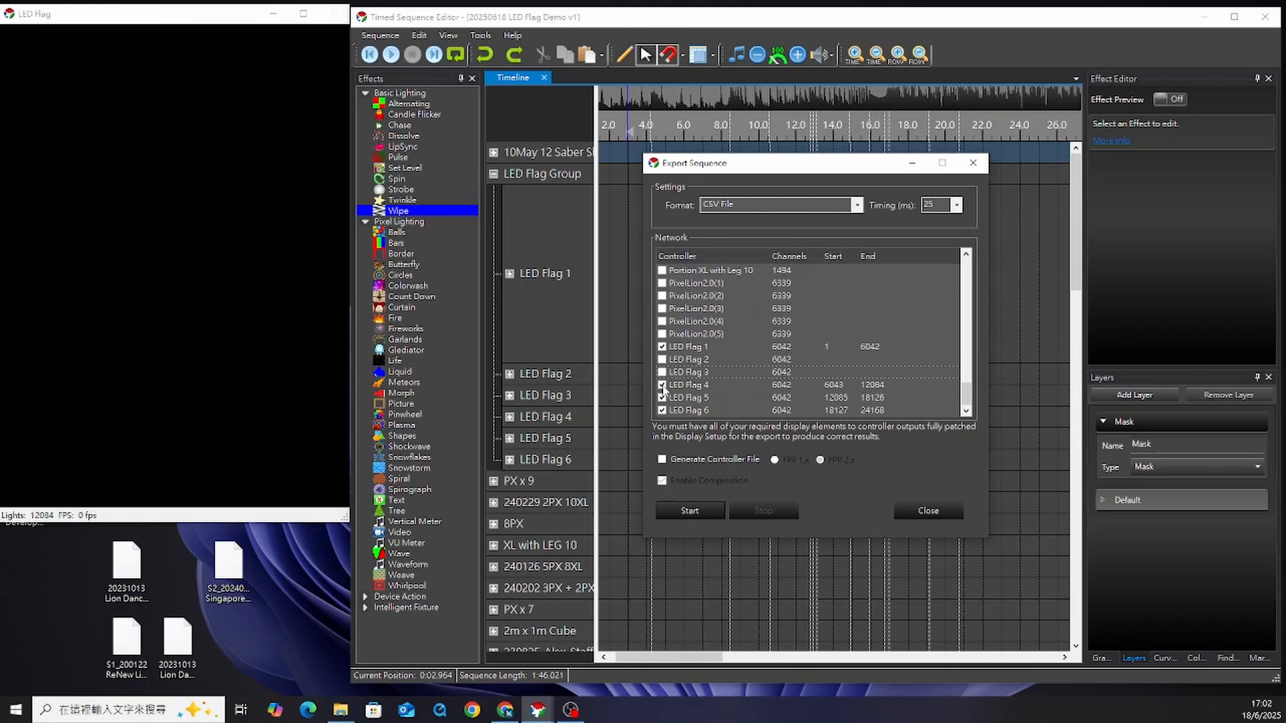
pyautogui.click(662, 385)
pyautogui.click(662, 398)
pyautogui.click(662, 411)
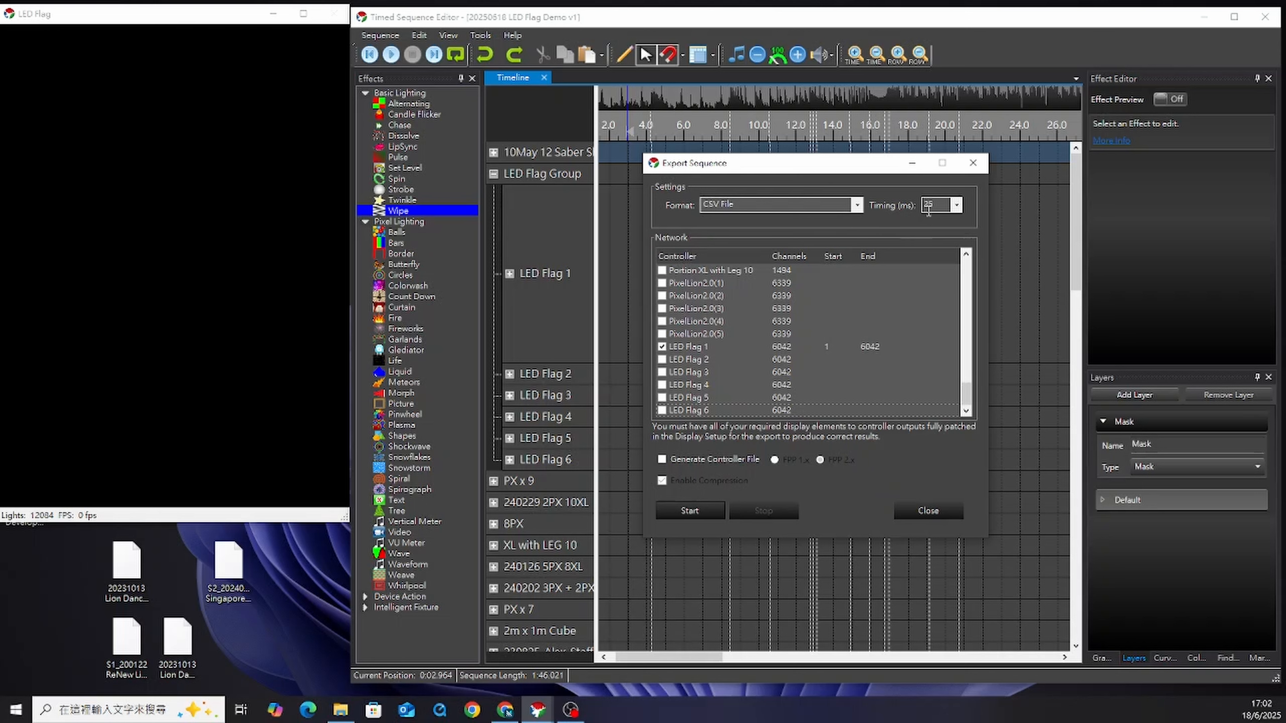
# - Export the CSV file 20250618 LED Flag Demo v1 into a new folder named 20250620 LED Flag Demo
pyautogui.click(701, 513)
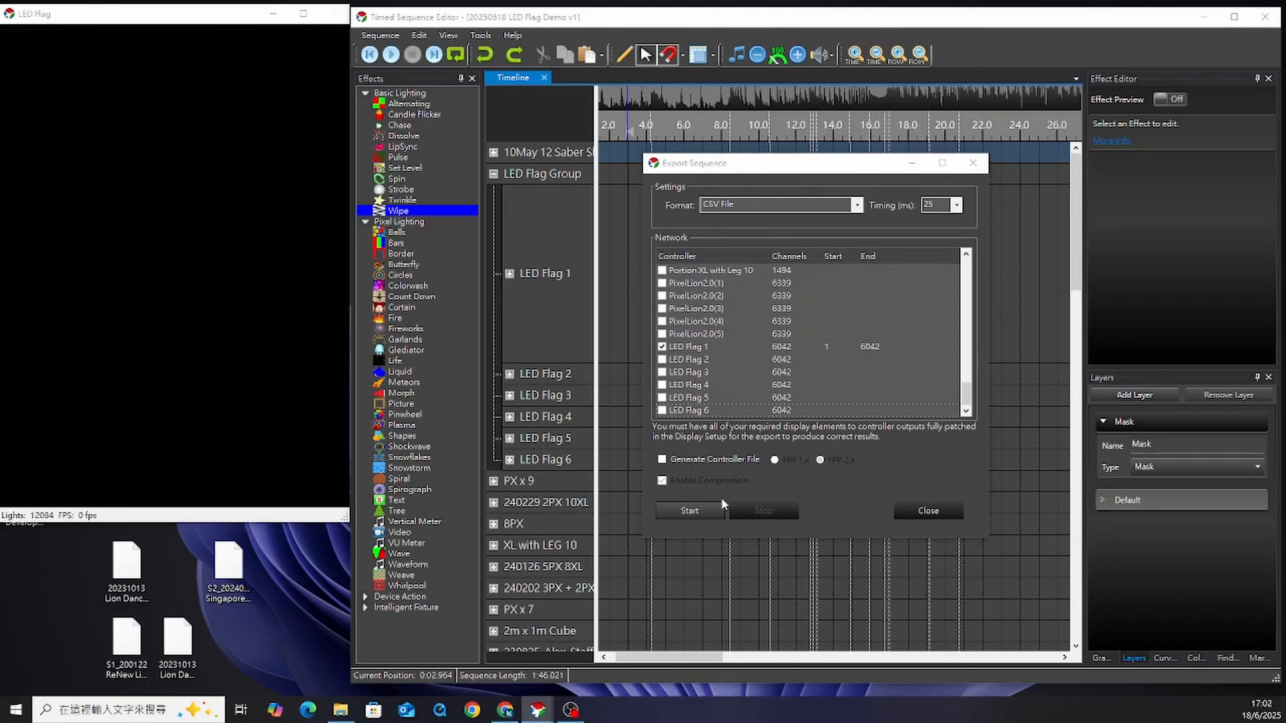
pyautogui.write('2')
pyautogui.write('0250620 LED Flag Demo')
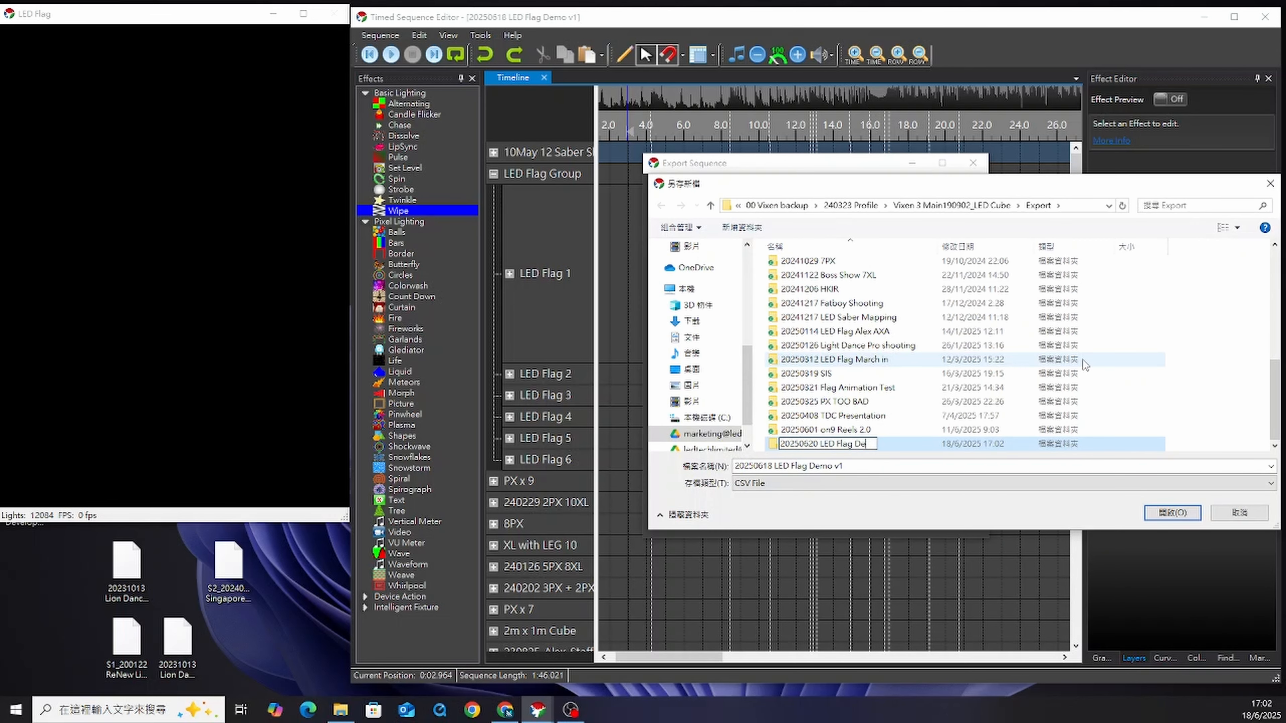
pyautogui.press('Return')
pyautogui.click(1171, 512)
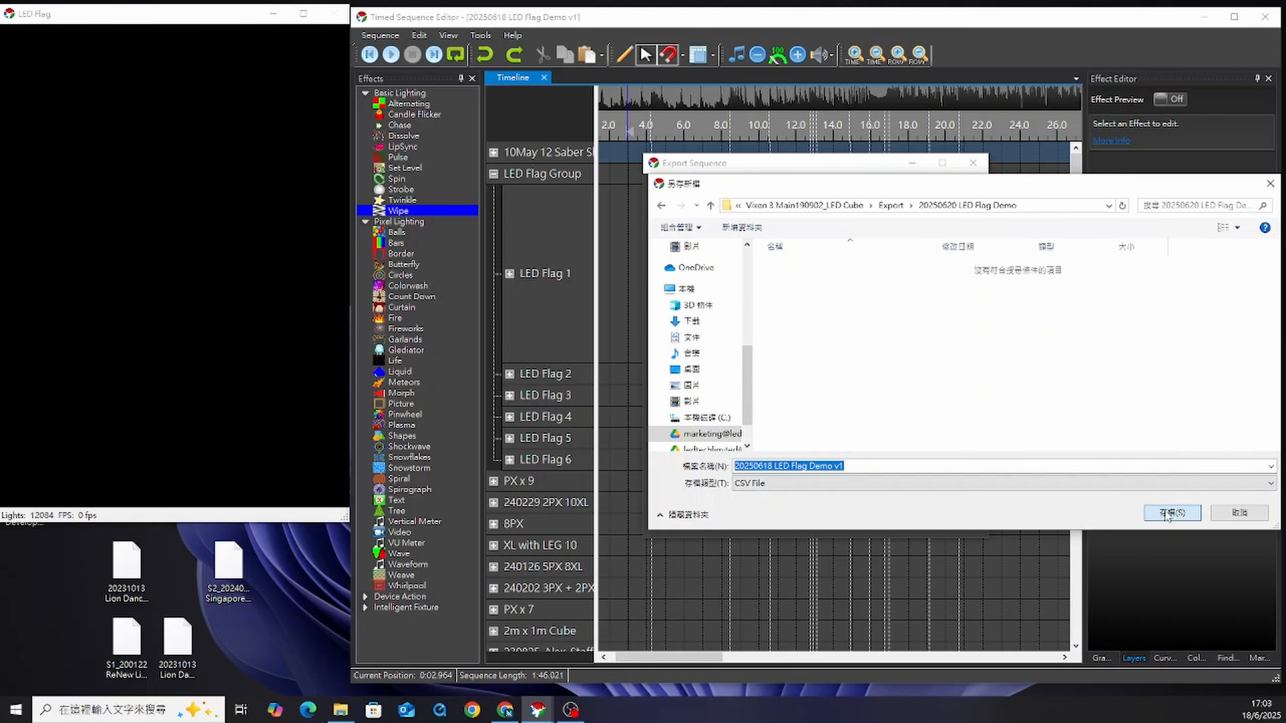
pyautogui.click(1169, 514)
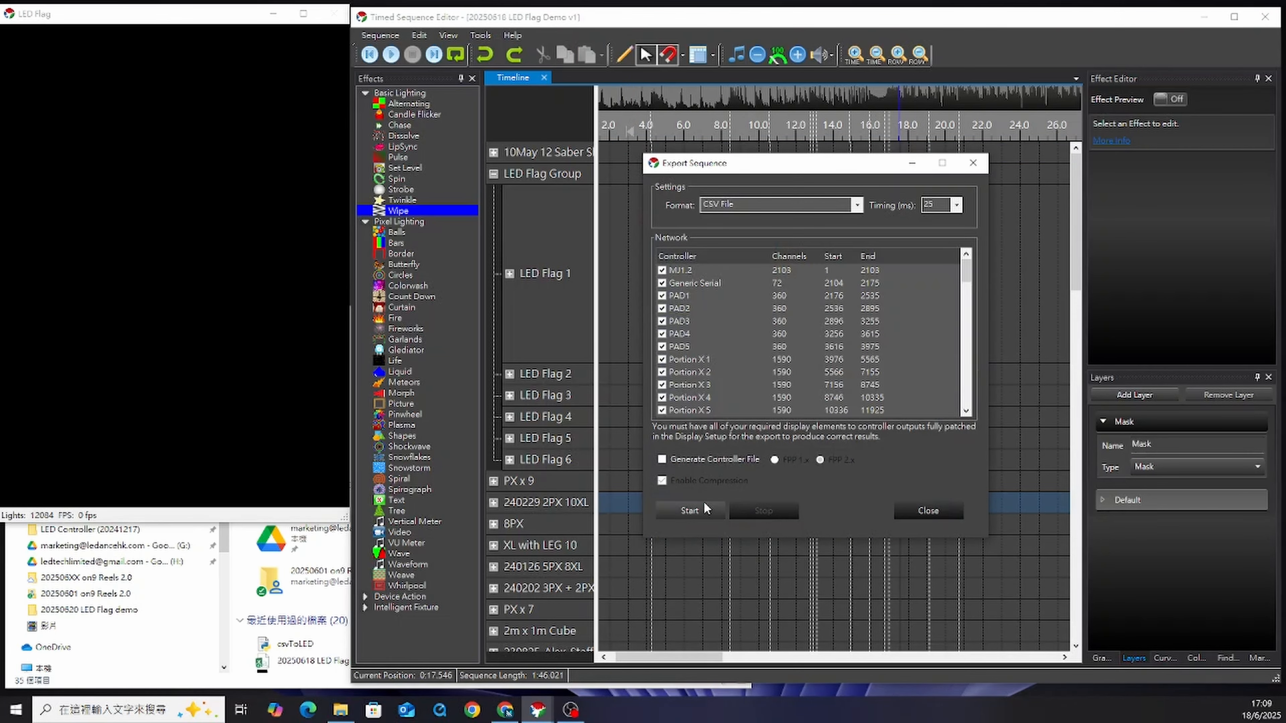
# - Copy the Export folder's path from the CSV save dialog and run csvToLED from the 180809 csvToLED Program release folder
pyautogui.click(704, 503)
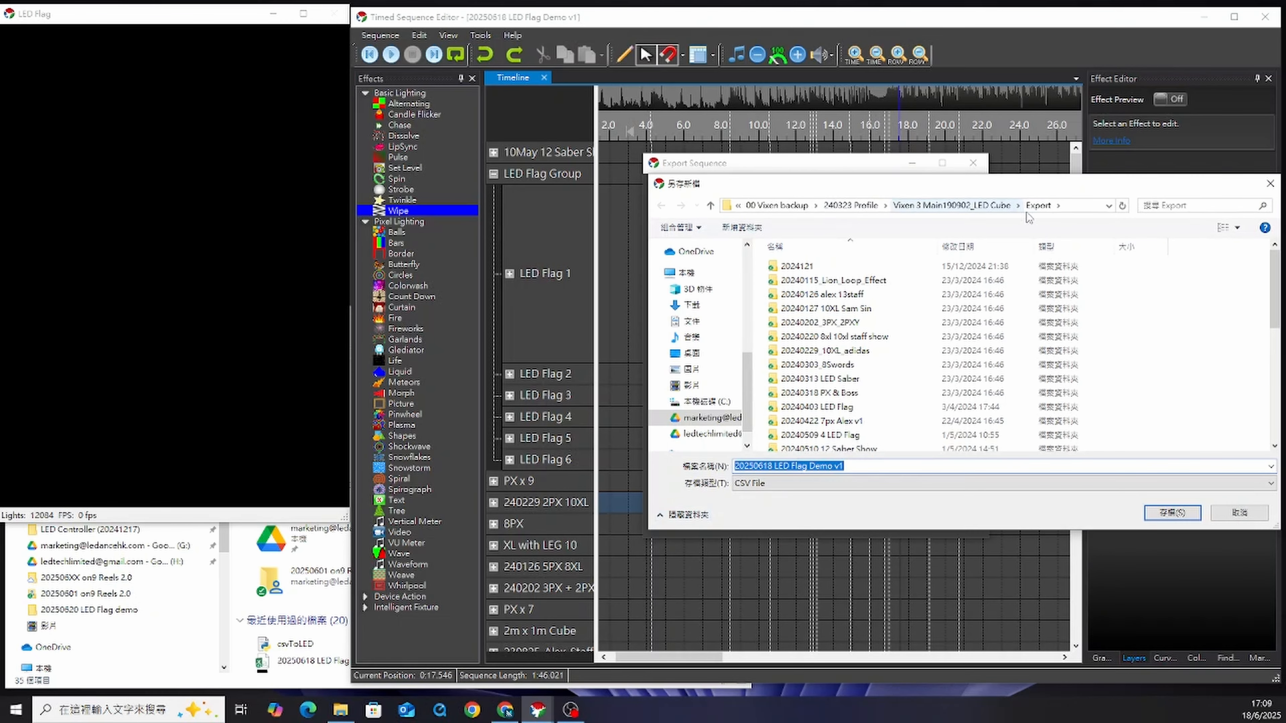
pyautogui.click(1082, 208)
pyautogui.rightClick(1057, 206)
pyautogui.click(1089, 248)
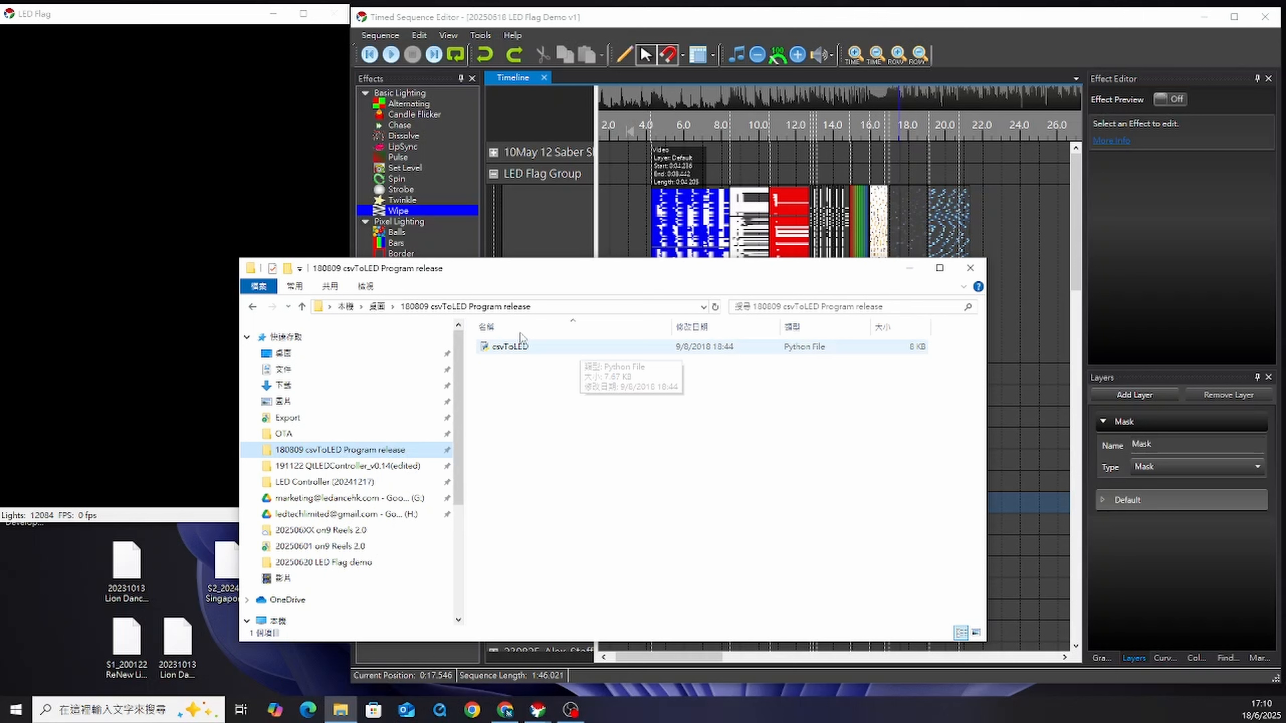
pyautogui.doubleClick(511, 346)
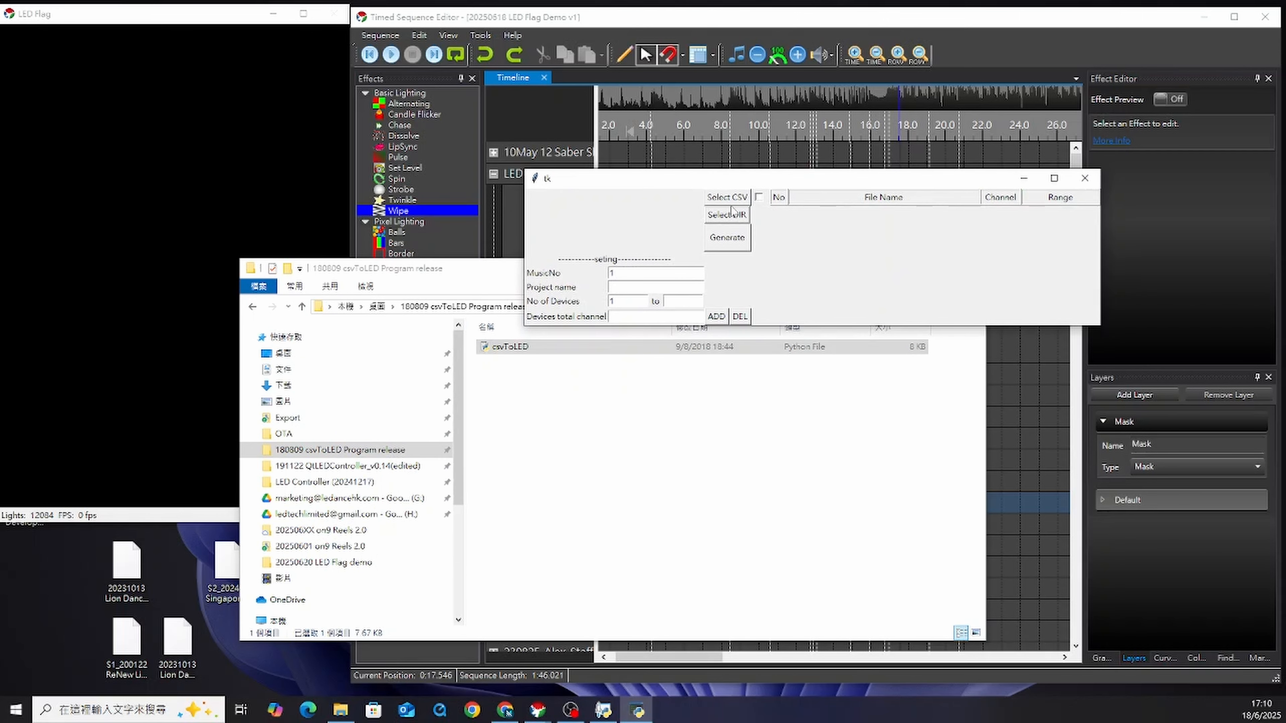
# - Load the CSV file 20250618 LED Flag Demo v1 from the Export folder's 20250620 LED Flag Demo subfolder
pyautogui.click(739, 198)
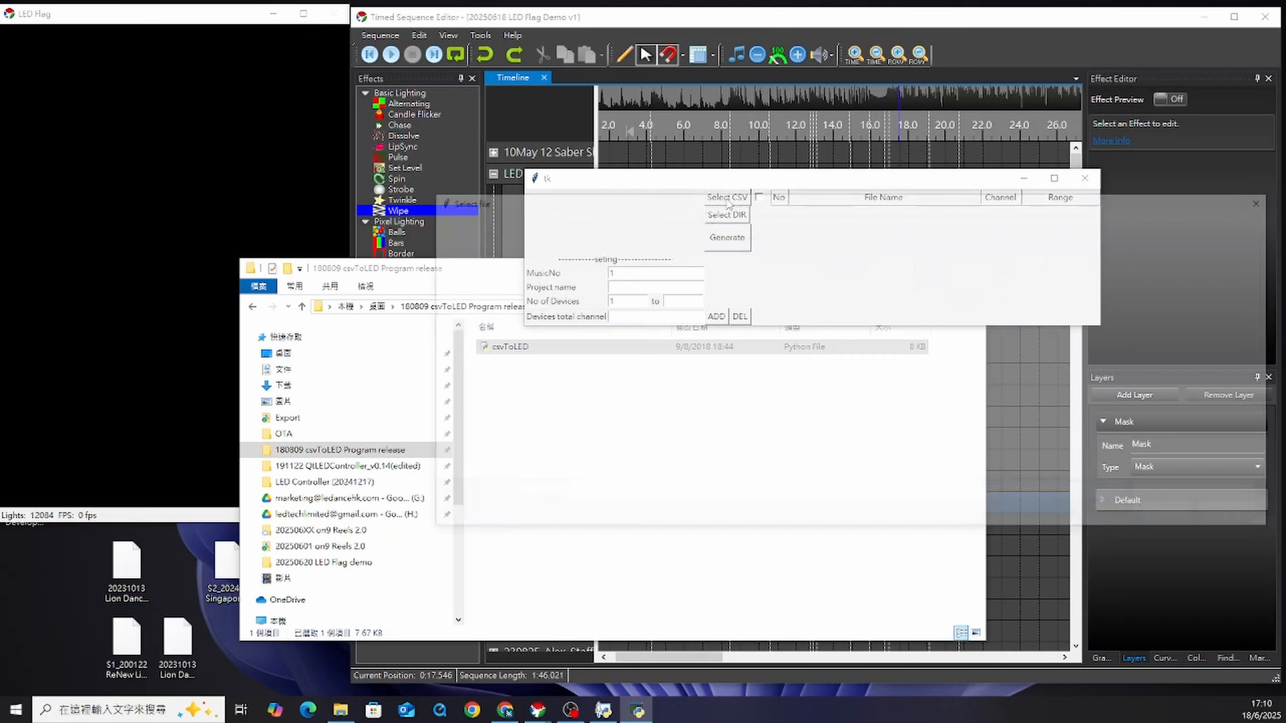
pyautogui.write('G:\\我的雲端硬碟\\01 LEDANCE\\06 Shows Record\\00 Vixen backup\\240323 Profile\\Vixen 3 Main190902_LED Cube\\Export')
pyautogui.press('Return')
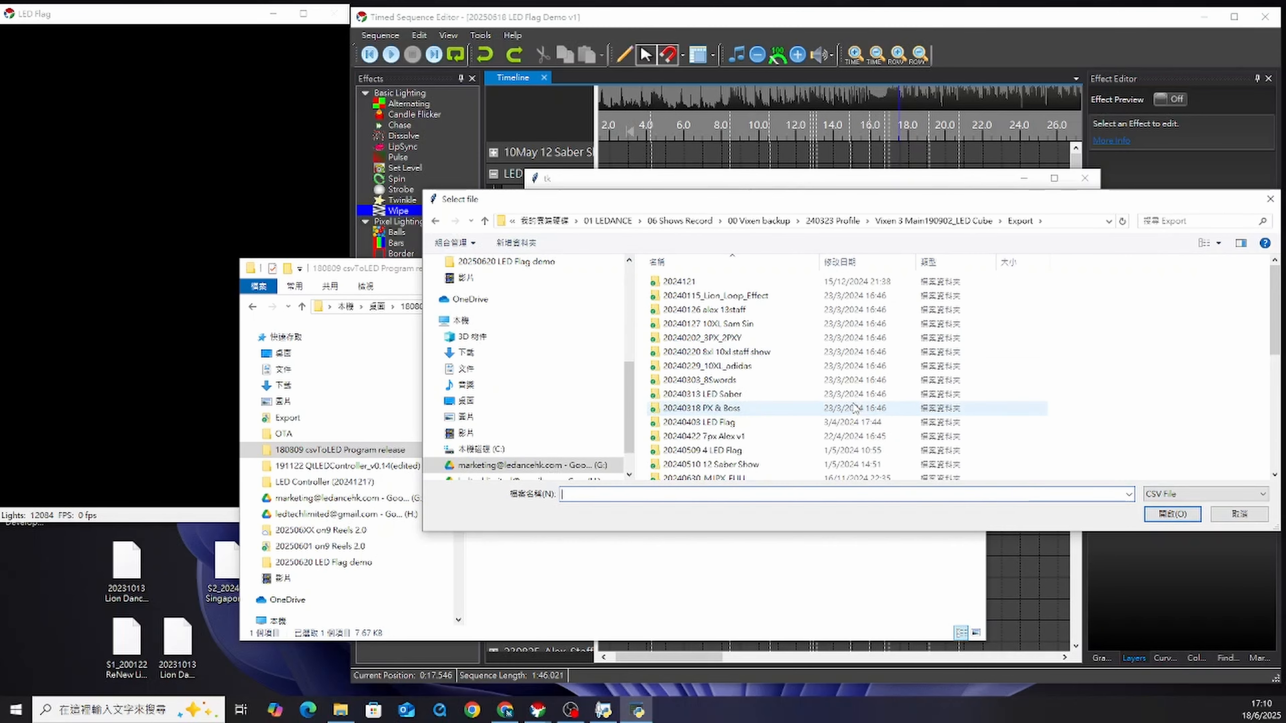
pyautogui.scroll(-5, 821, 406)
pyautogui.doubleClick(801, 474)
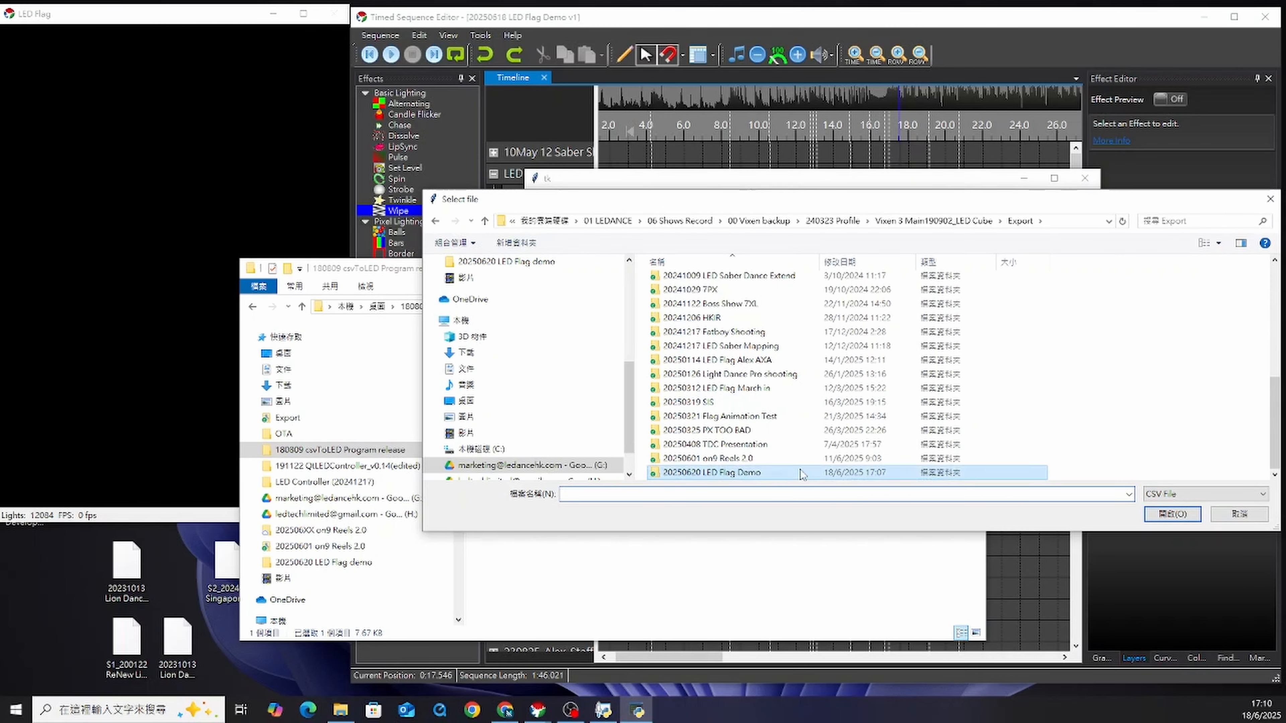
pyautogui.click(749, 282)
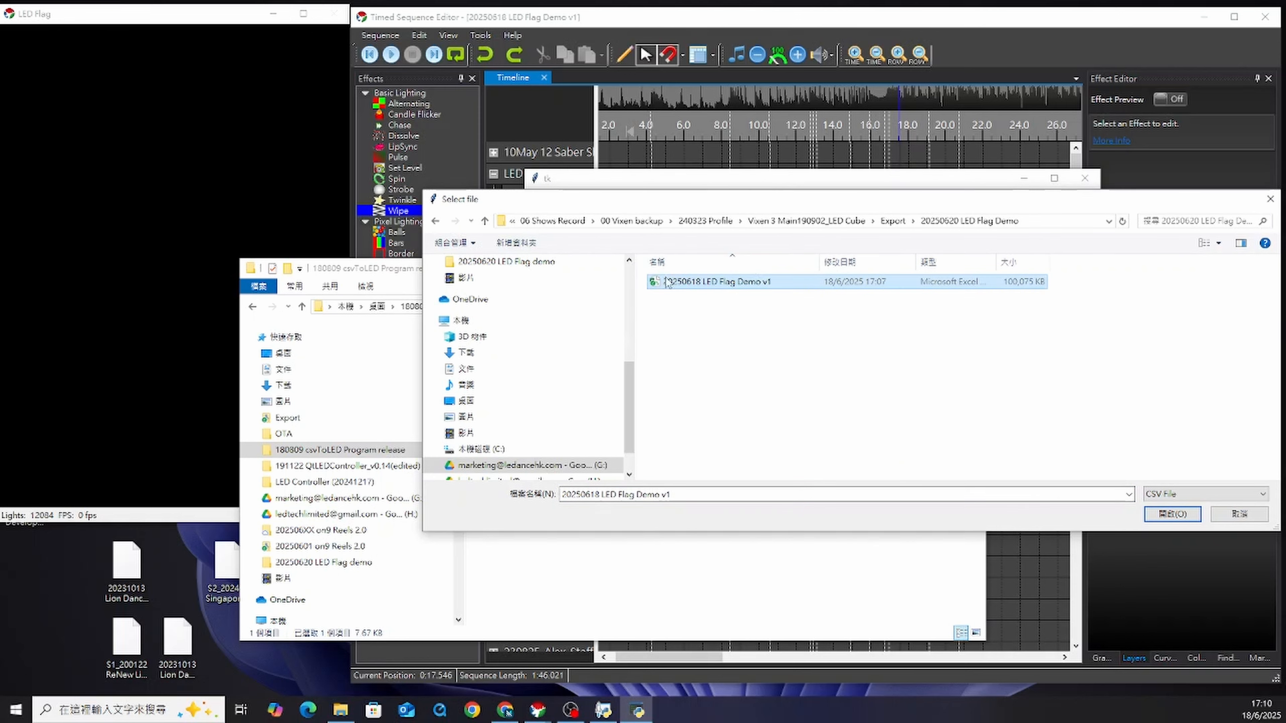
pyautogui.doubleClick(806, 282)
# - Choose the 20250620 LED Flag Demo folder as output directory and set the number of devices to 1 to 1
pyautogui.click(1223, 217)
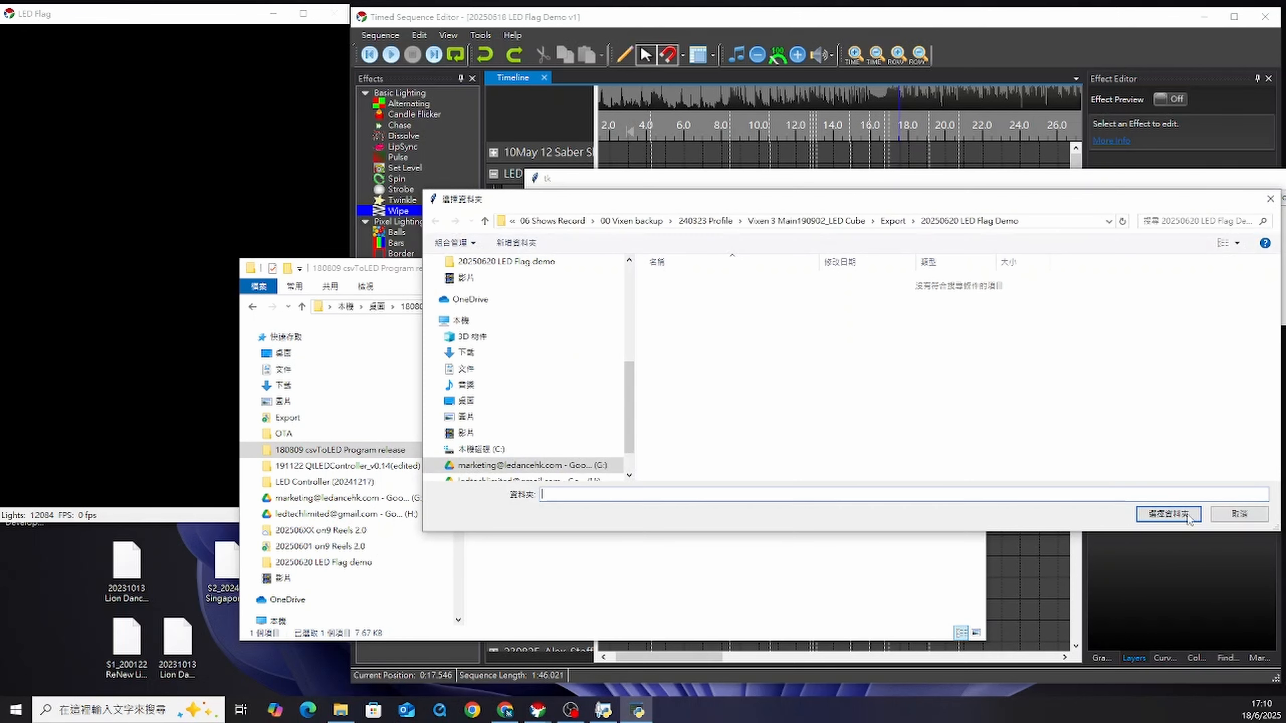
pyautogui.click(1183, 517)
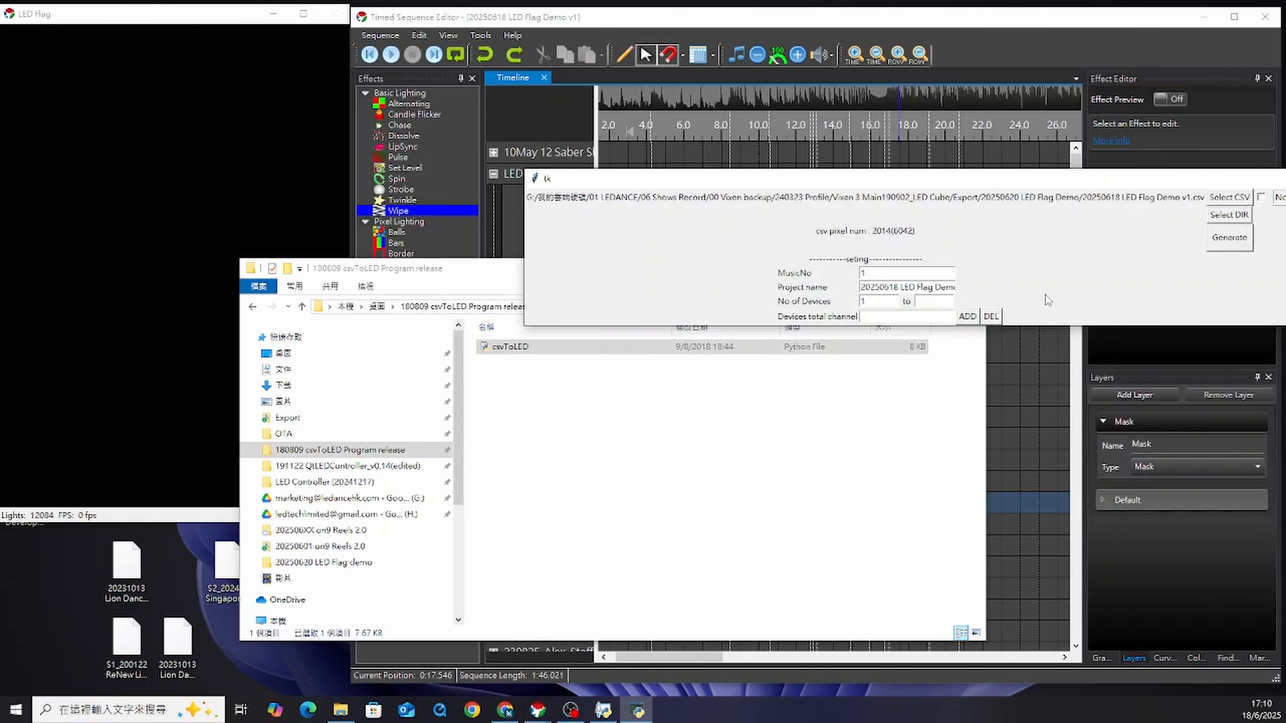
pyautogui.moveTo(1025, 179); pyautogui.dragTo(715, 175)
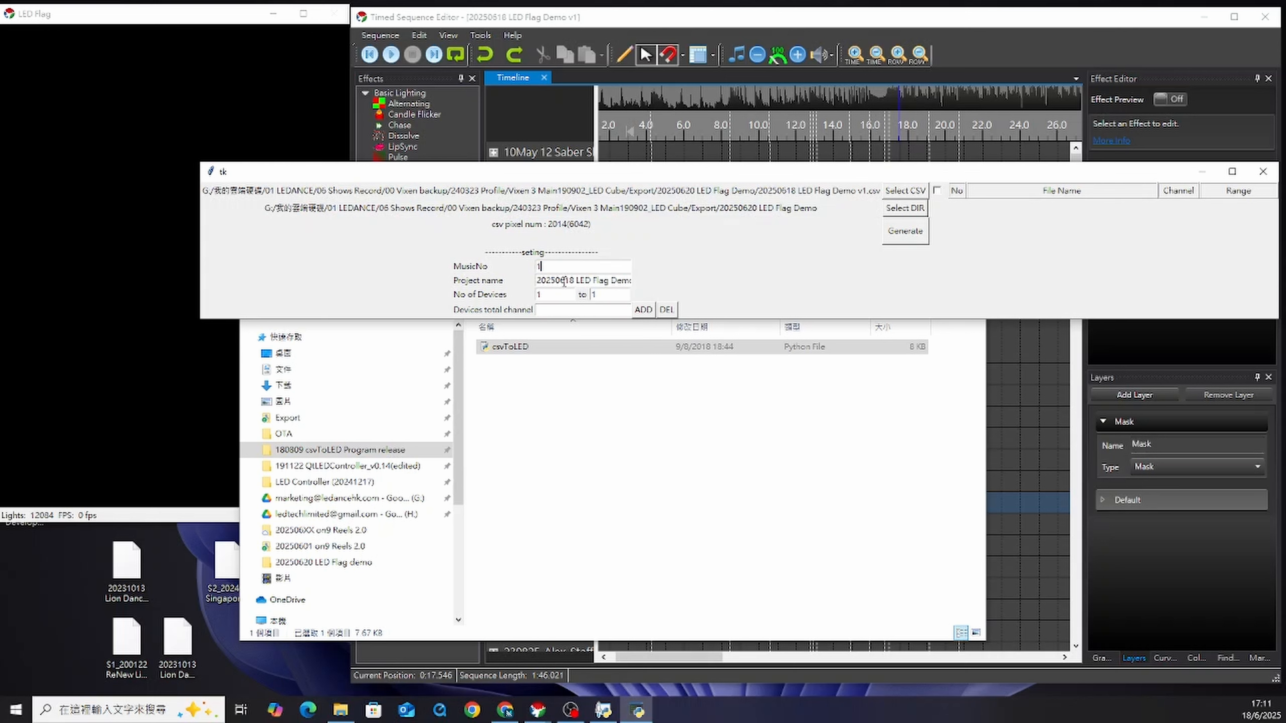
# - Check the full project name in the converter settings and go to the Devices total channel field
pyautogui.moveTo(559, 282); pyautogui.dragTo(640, 292)
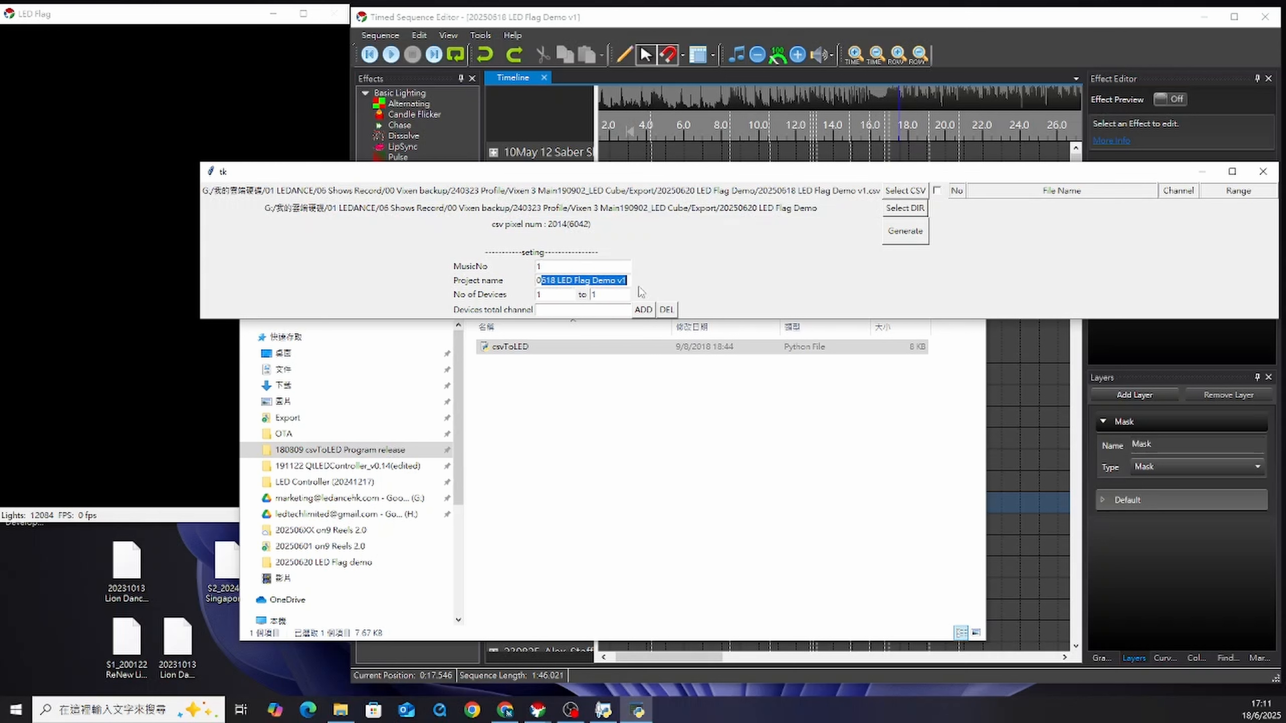
pyautogui.tripleClick(602, 286)
pyautogui.click(610, 310)
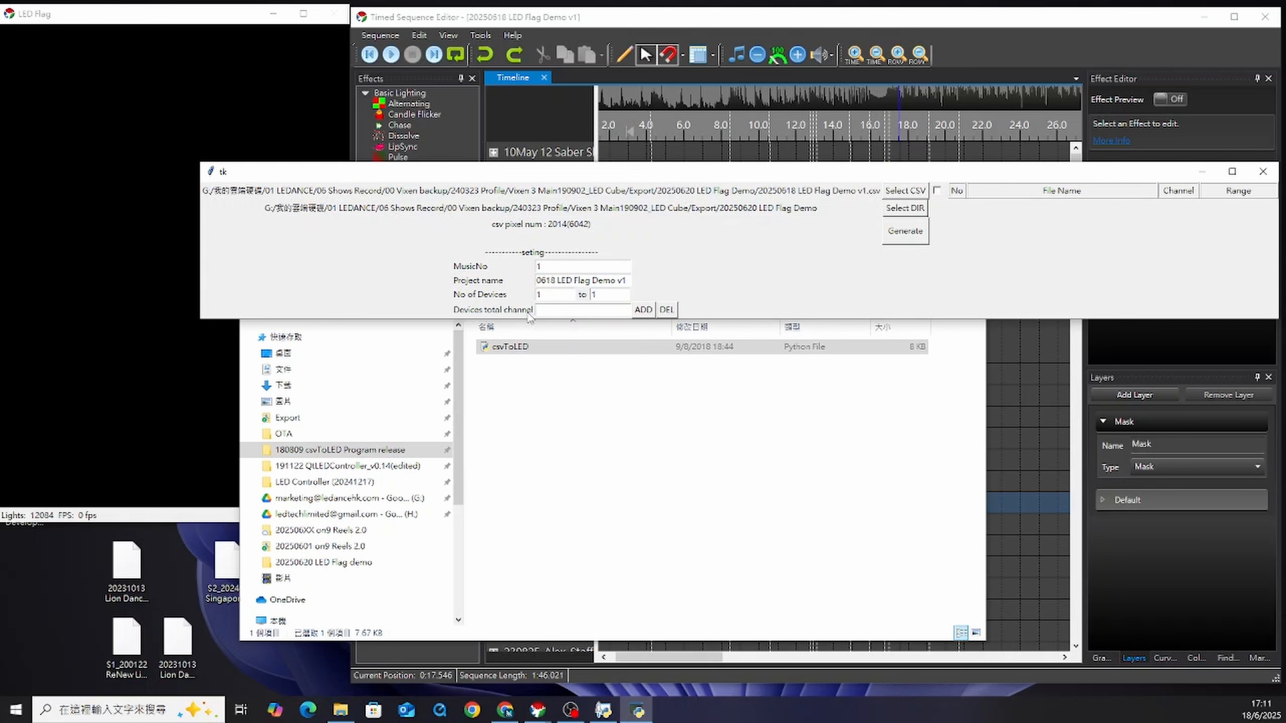
# - Look up the LED Flag 1 channel count in Vixen's export list, set the devices total channel to 6042, and generate the LED file
pyautogui.click(471, 18)
pyautogui.click(380, 34)
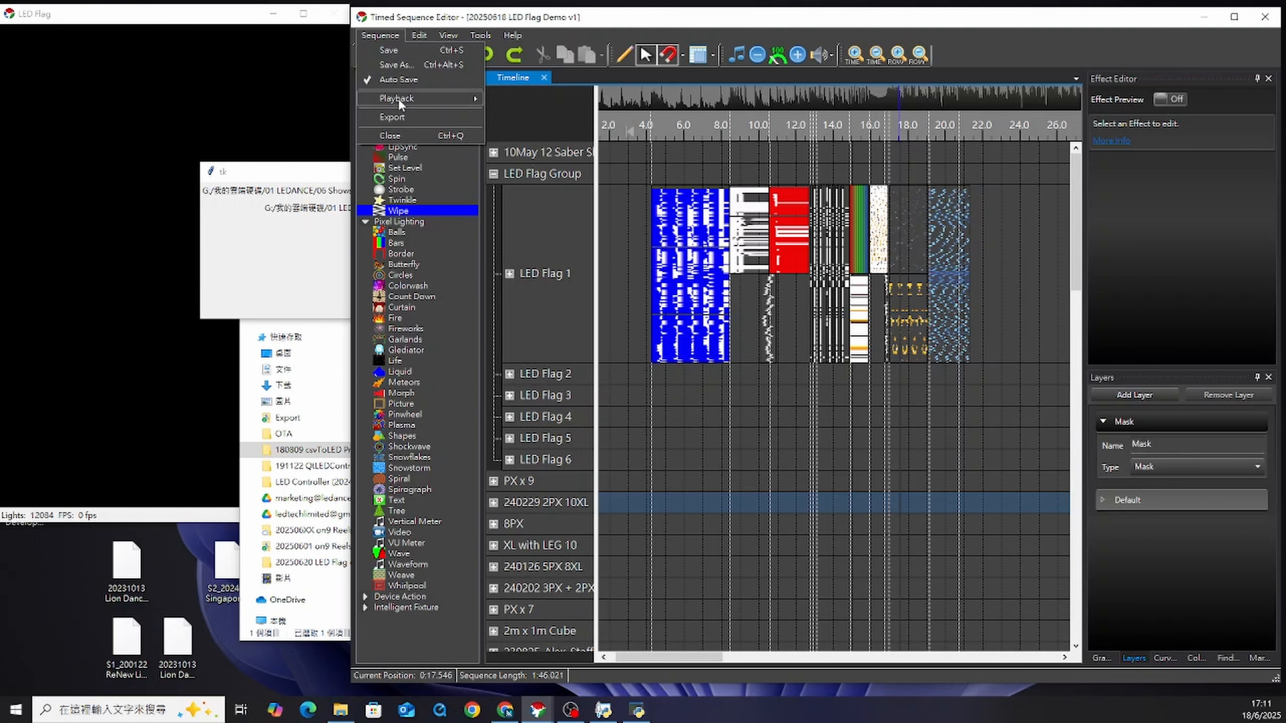
pyautogui.click(393, 116)
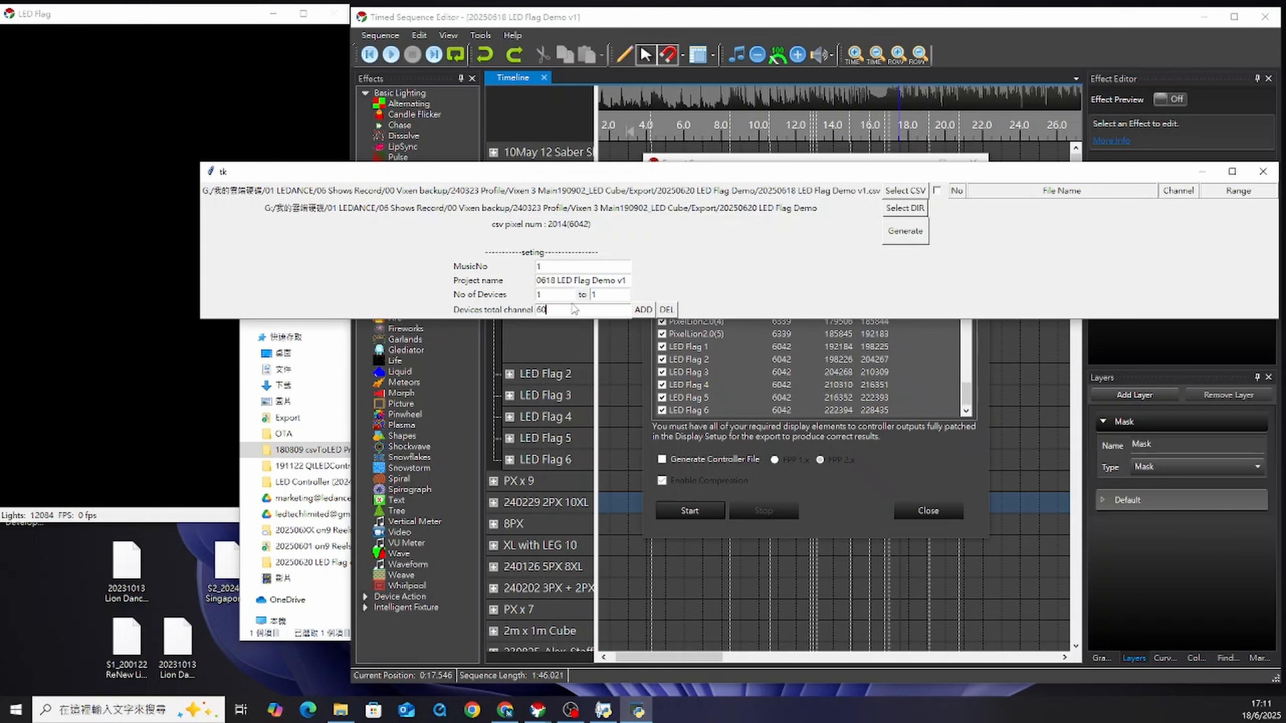
pyautogui.click(641, 312)
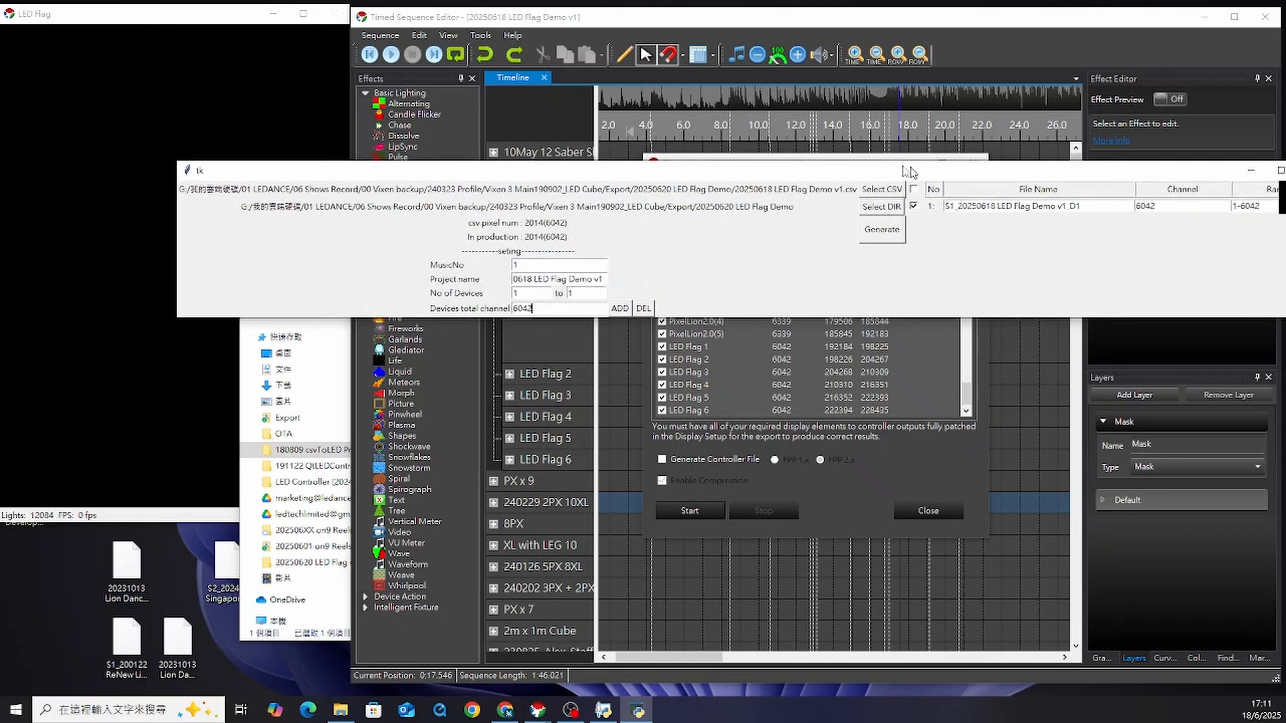
pyautogui.click(818, 217)
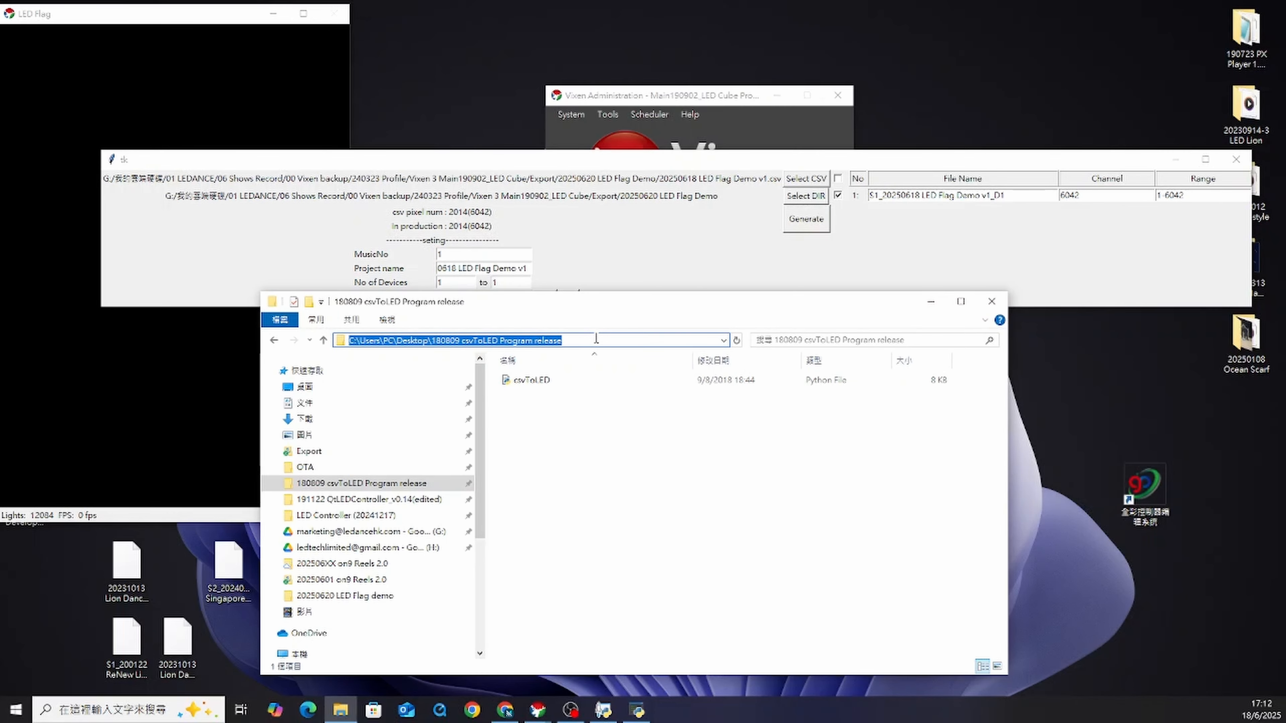
# - Go to the Export folder's 20250620 LED Flag Demo subfolder in File Explorer and check the generated S1_20250618 LED Flag Demo v1_D1.LED file
pyautogui.write('G:\\我的雲端硬碟\\01 LEDANCE\\06 Shows Record\\00 Vixen backup\\240323 Profile\\Vixen 3 Main190902_LED Cube\\Export')
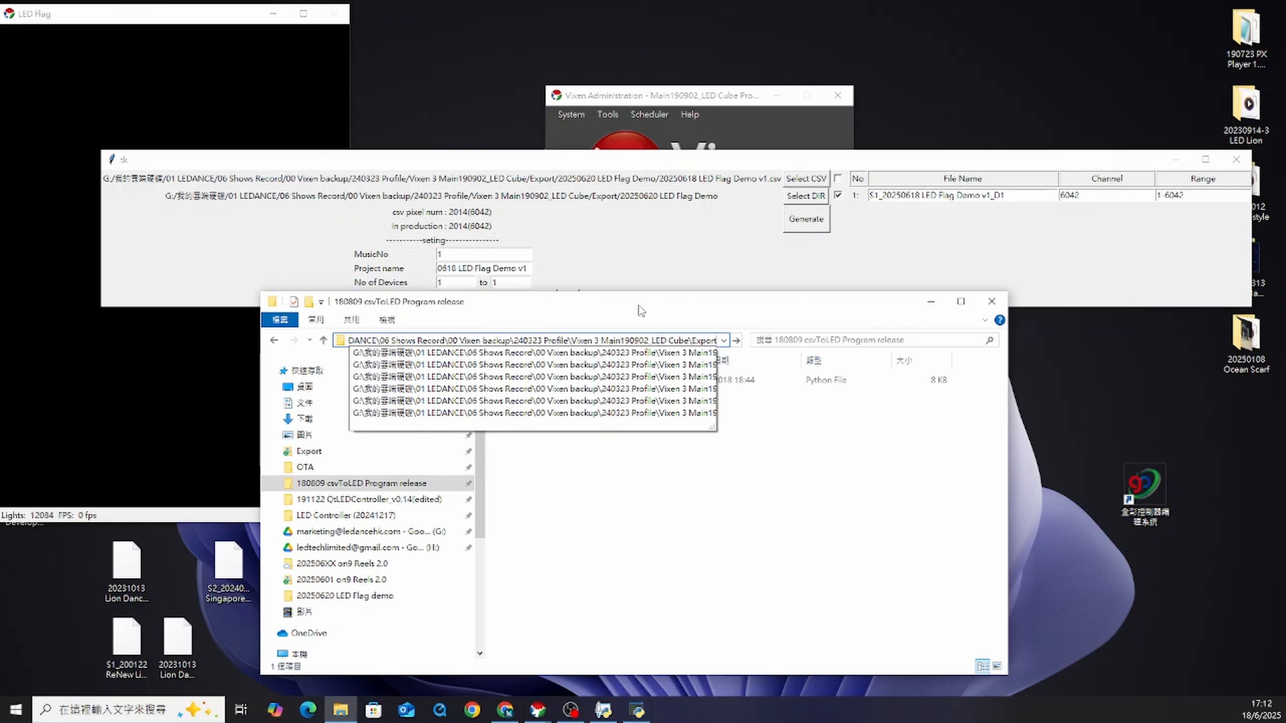
pyautogui.press('Return')
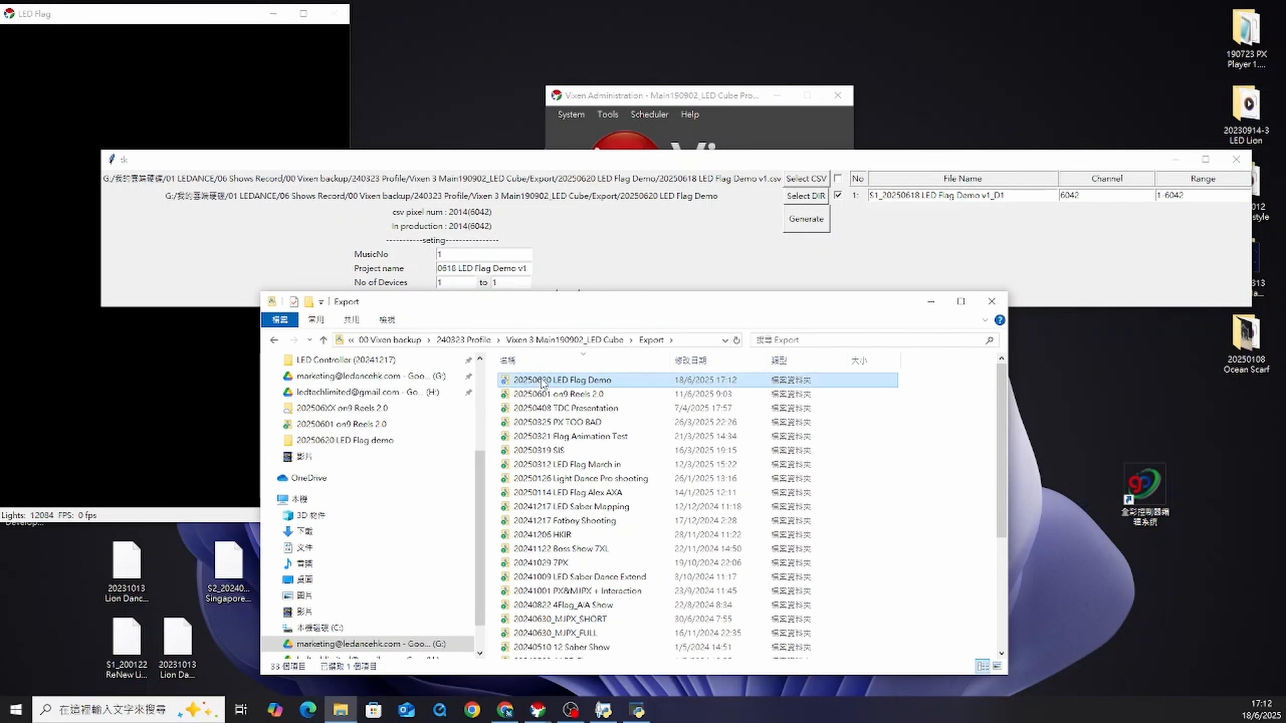
pyautogui.doubleClick(610, 379)
pyautogui.click(566, 379)
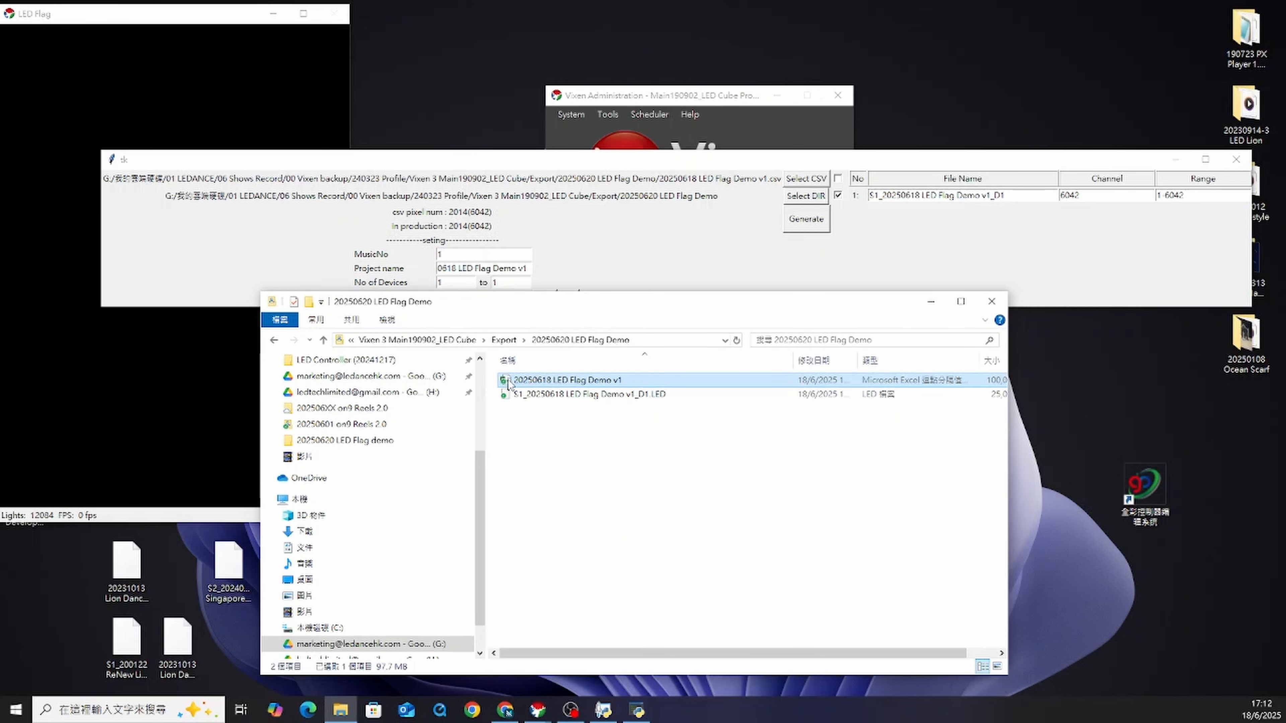
pyautogui.click(648, 395)
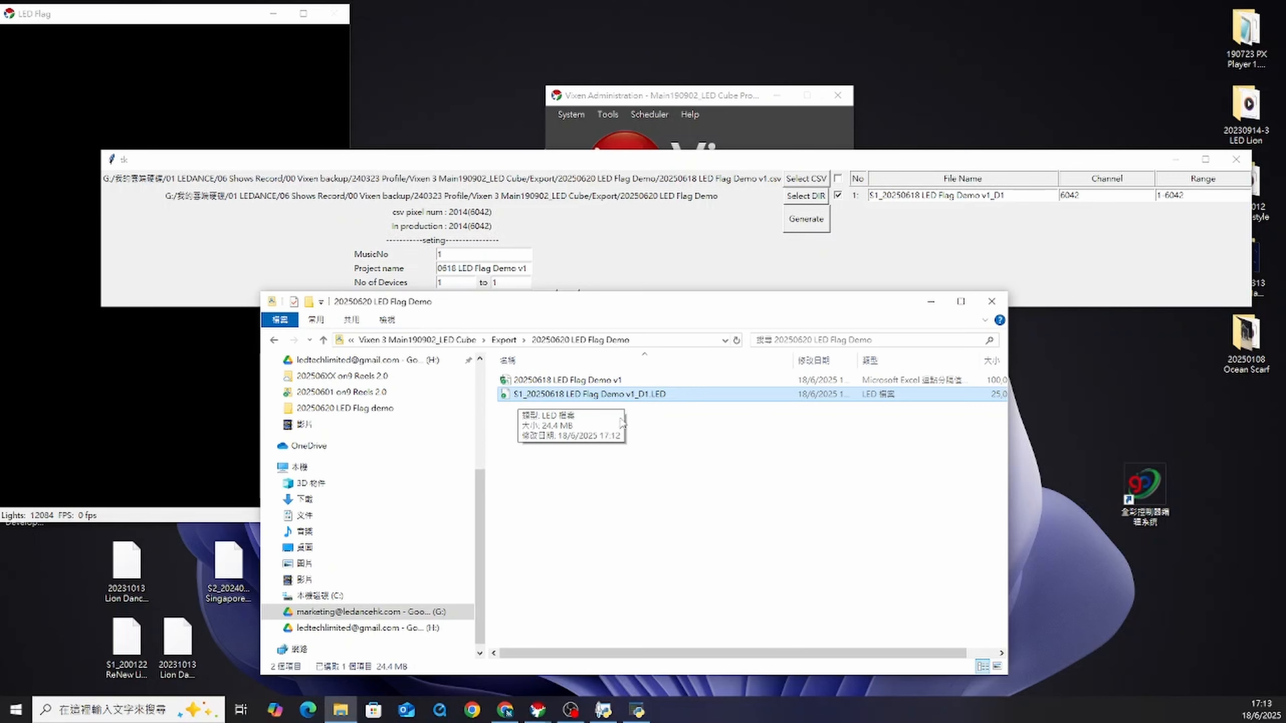
pyautogui.click(676, 459)
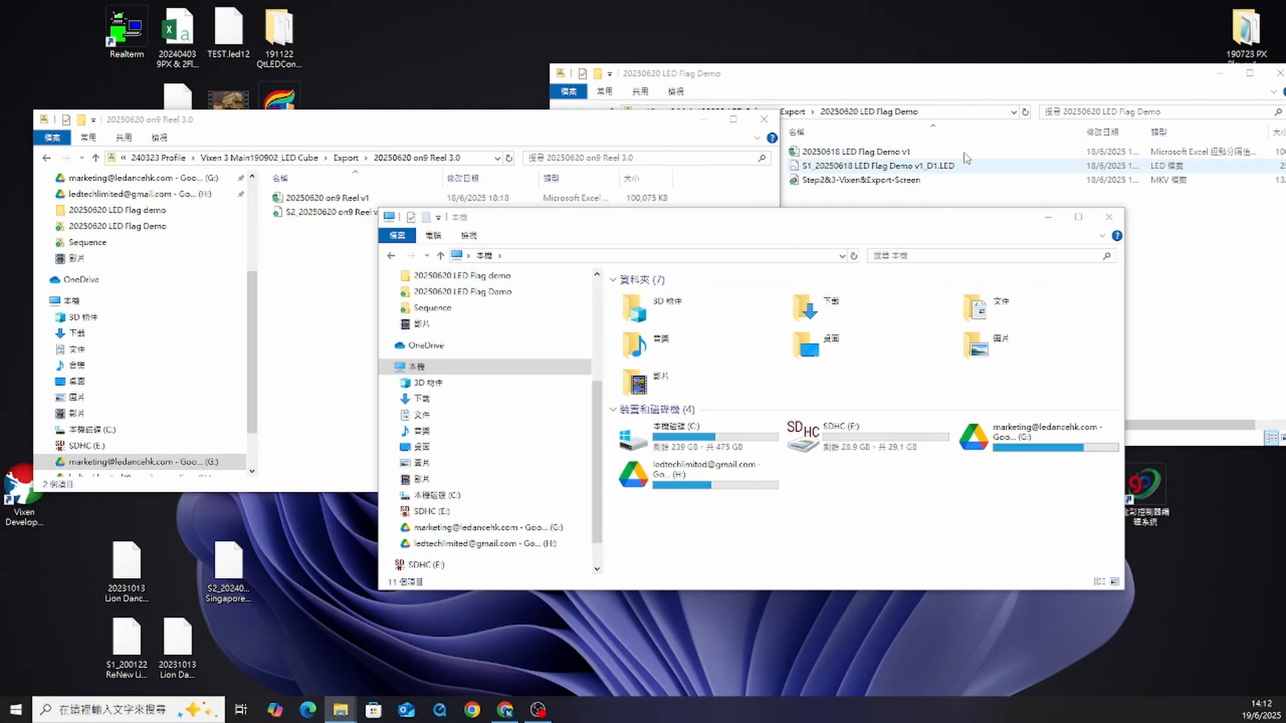
# - On the SDHC card, delete S1_20250601 IG Reels v1_F1.LED and copy S1_20250618 LED Flag Demo v1_D1.LED onto it
pyautogui.hotkey('alt', 'Tab')
pyautogui.doubleClick(872, 446)
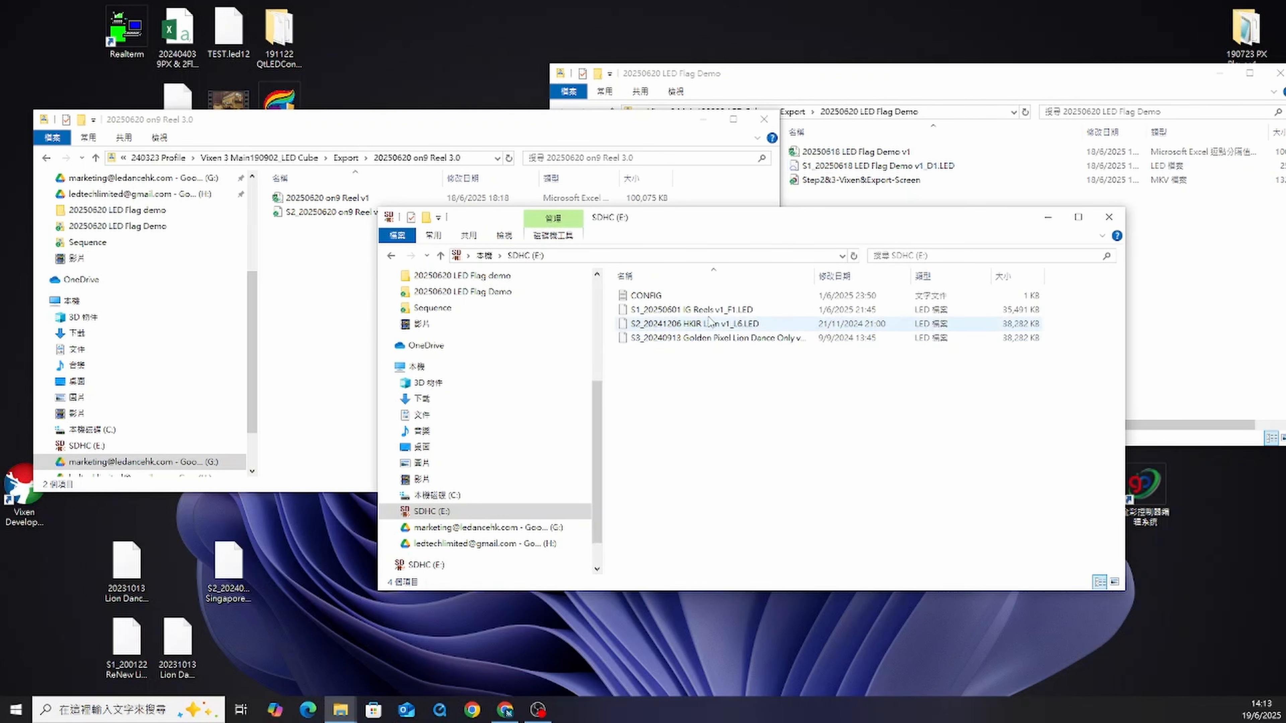
pyautogui.rightClick(684, 314)
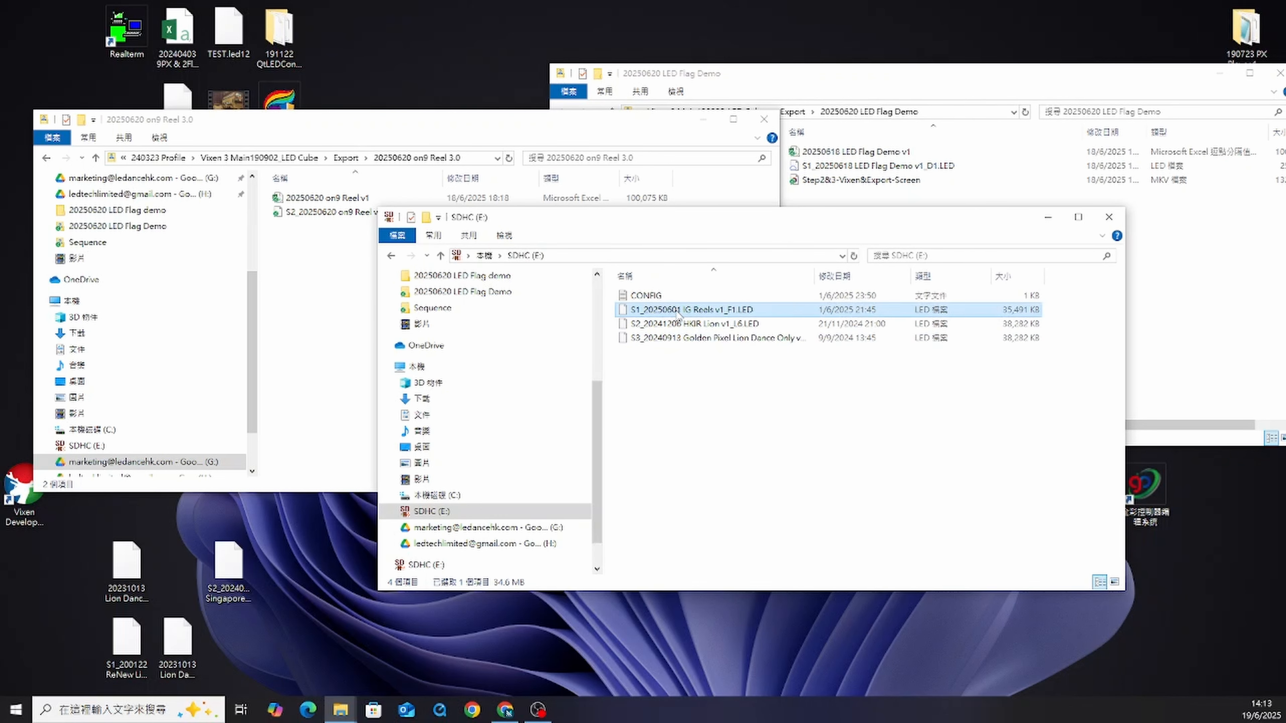
pyautogui.click(780, 518)
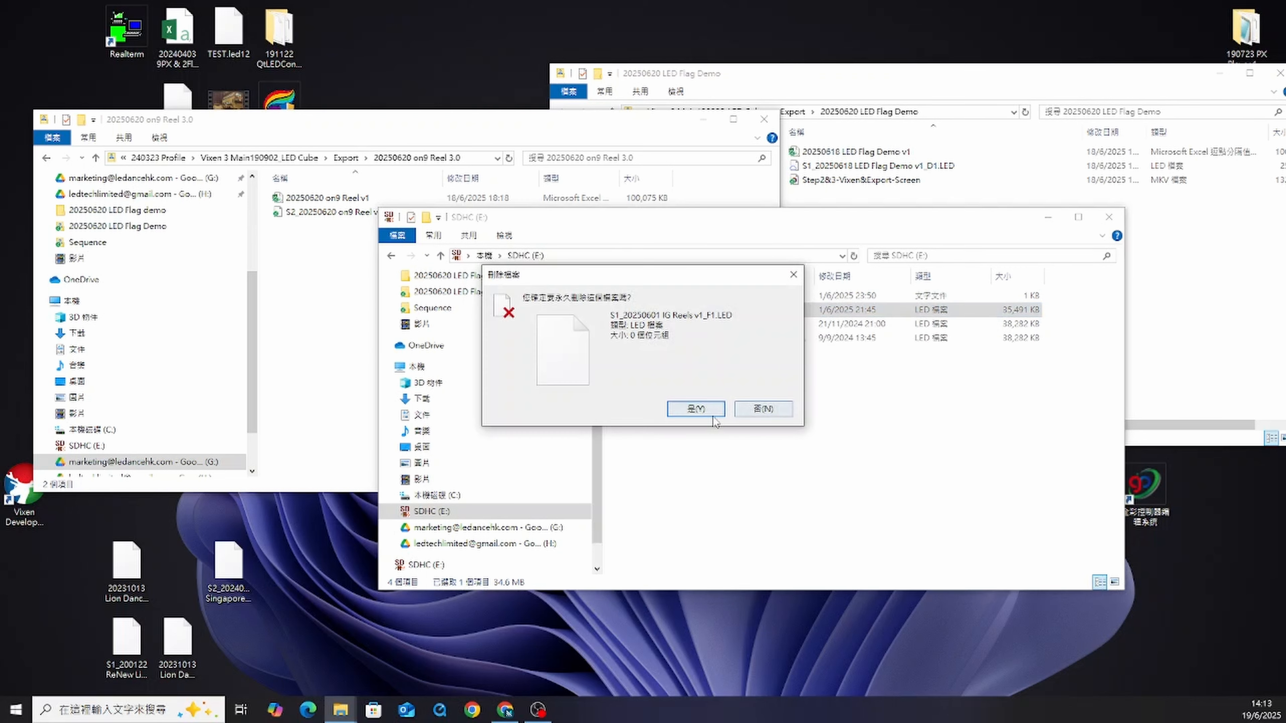
pyautogui.click(698, 409)
pyautogui.click(816, 167)
pyautogui.moveTo(816, 172); pyautogui.dragTo(775, 532)
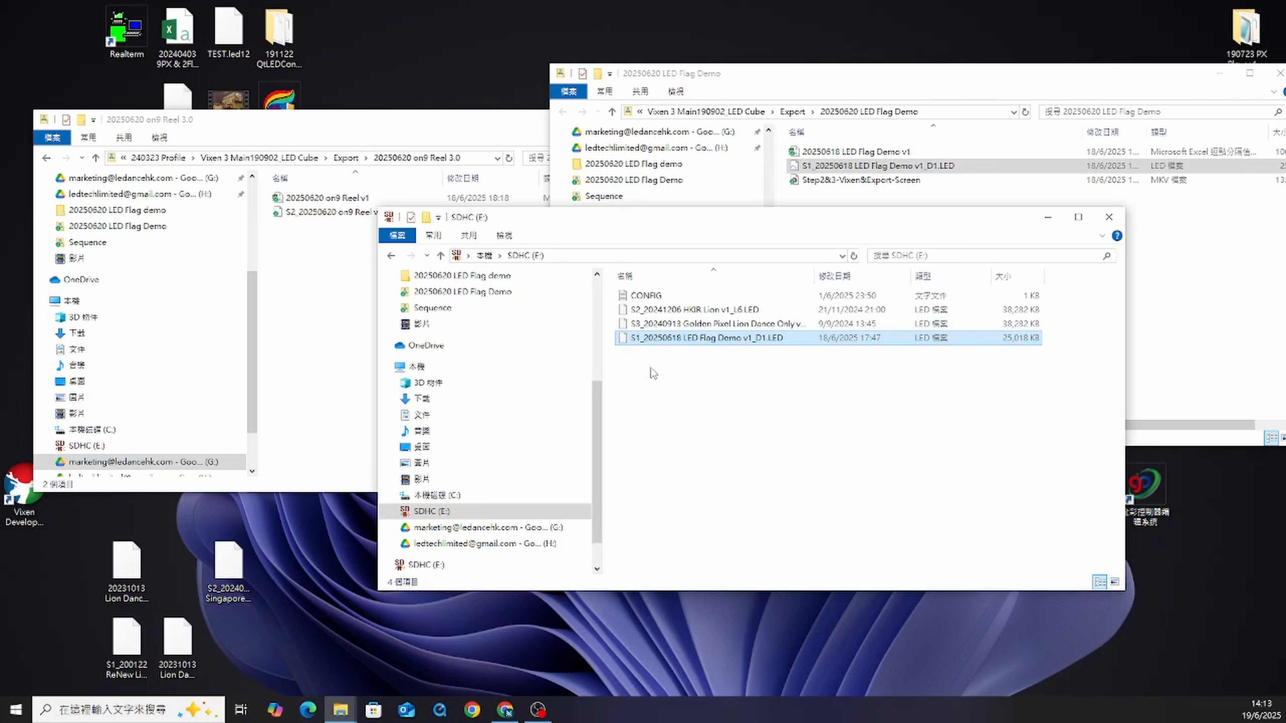
# - Delete the S2_20241206 HKIR Lion and S3_20240913 Golden Pixel Lion Dance LED files from the SDHC card
pyautogui.click(661, 313)
pyautogui.keyDown('shift'); pyautogui.click(663, 323); pyautogui.keyUp('shift')
pyautogui.rightClick(662, 323)
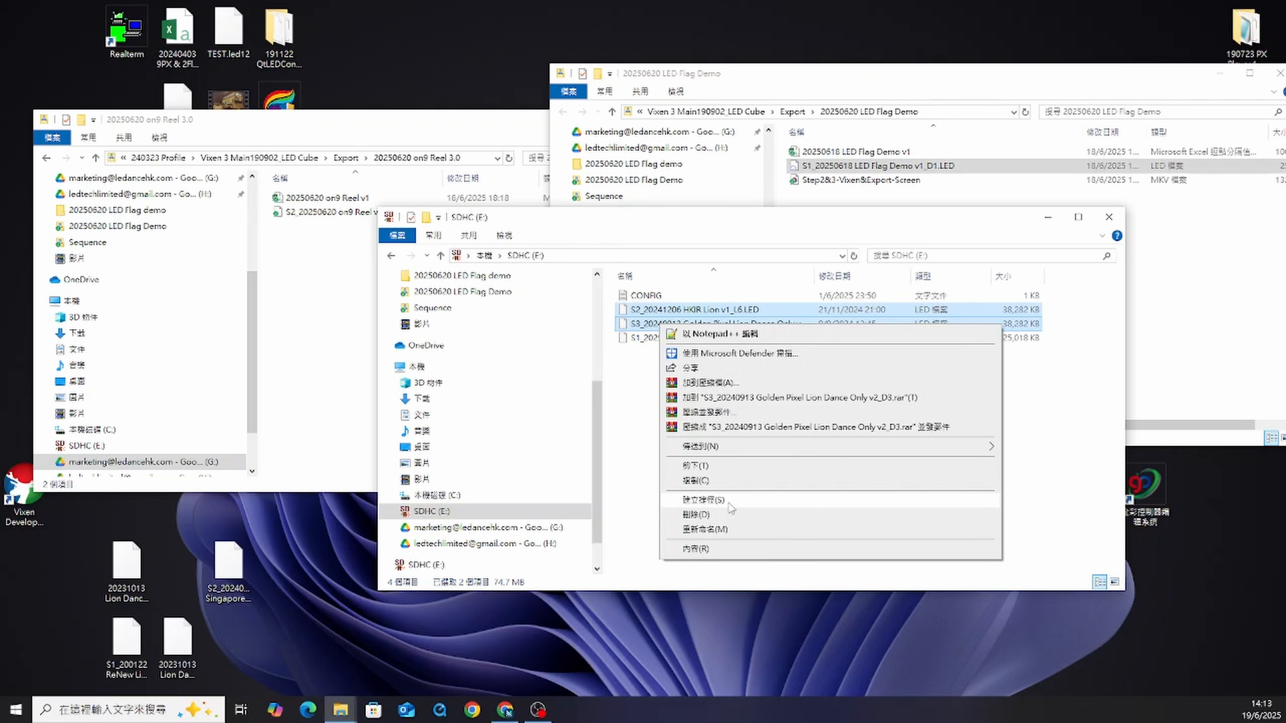
pyautogui.click(608, 395)
pyautogui.click(648, 311)
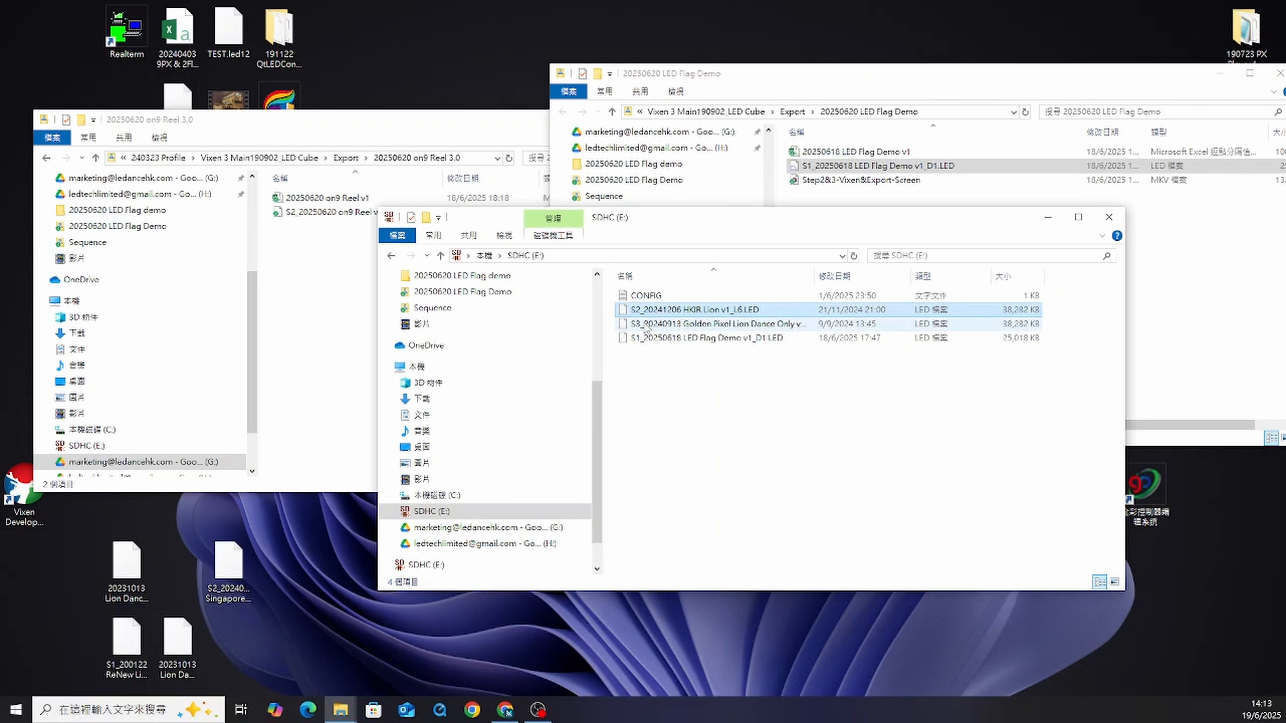
pyautogui.keyDown('shift'); pyautogui.click(644, 325); pyautogui.keyUp('shift')
pyautogui.rightClick(645, 327)
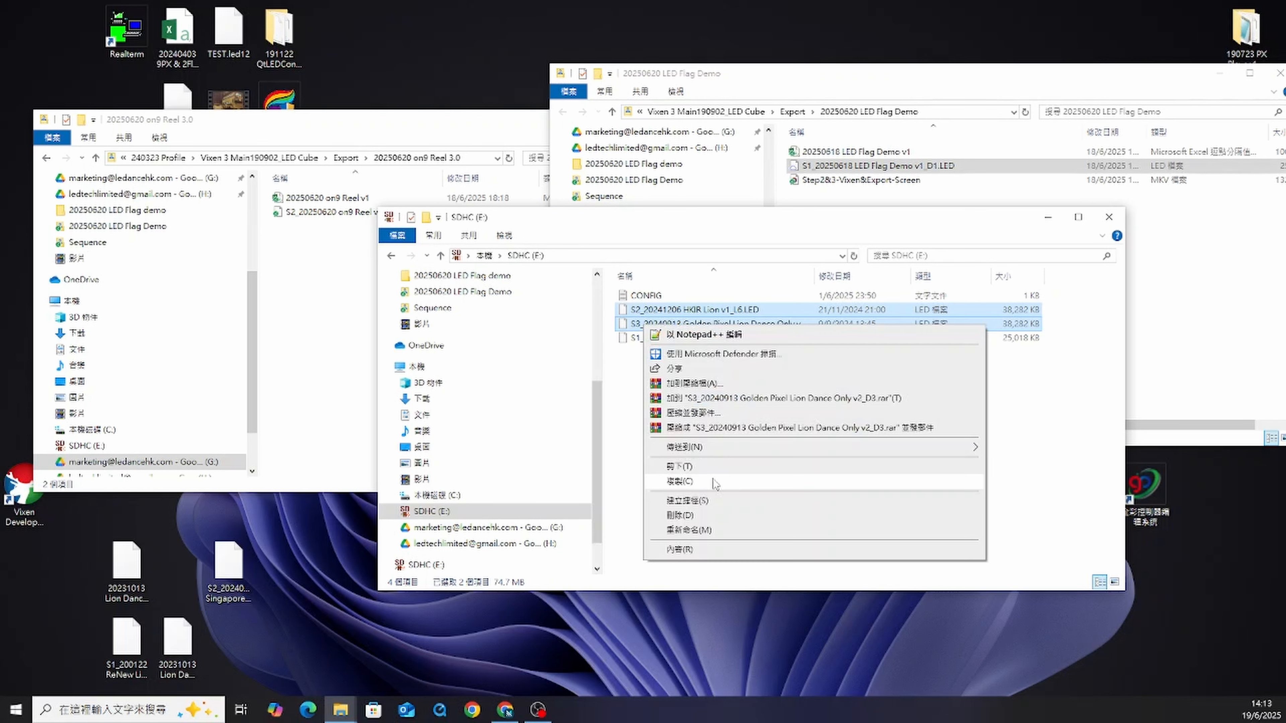
pyautogui.click(718, 516)
pyautogui.click(695, 365)
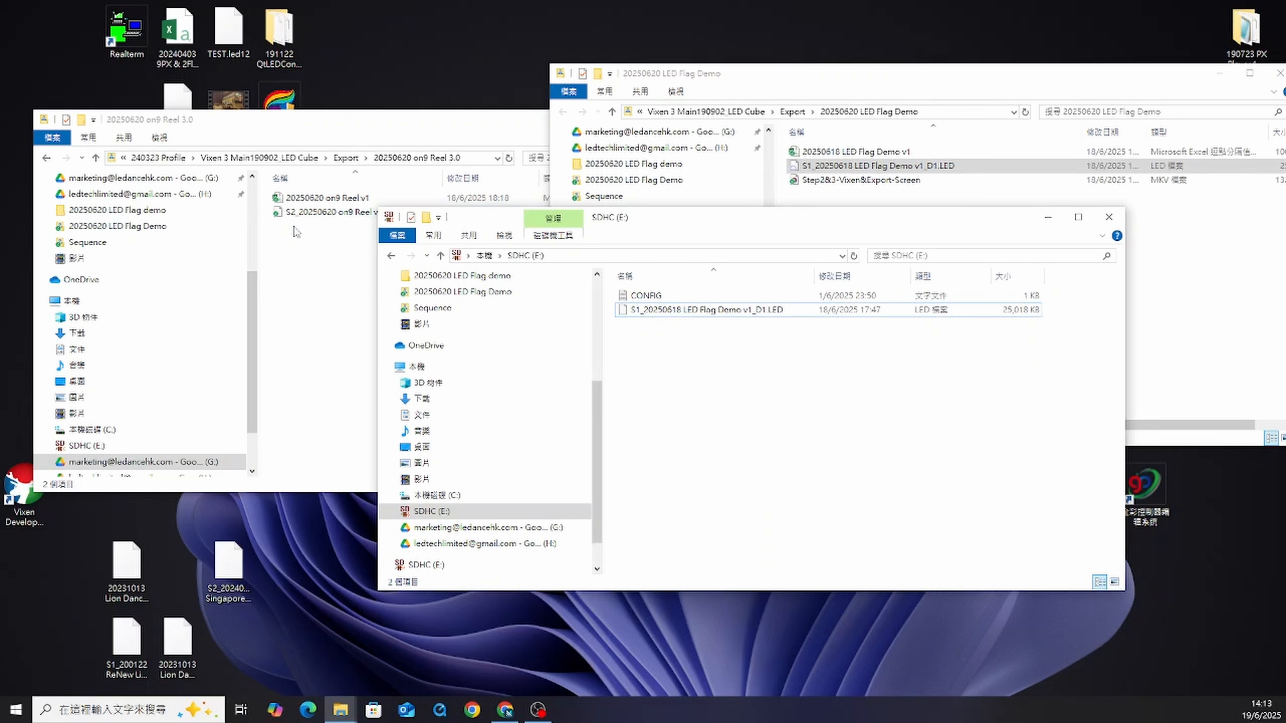
# - Copy S2_20250620 on9 Reel v1_D1.LED from the 20250620 on9 Reel 3.0 folder to the SDHC card
pyautogui.click(324, 212)
pyautogui.moveTo(372, 217); pyautogui.dragTo(920, 404)
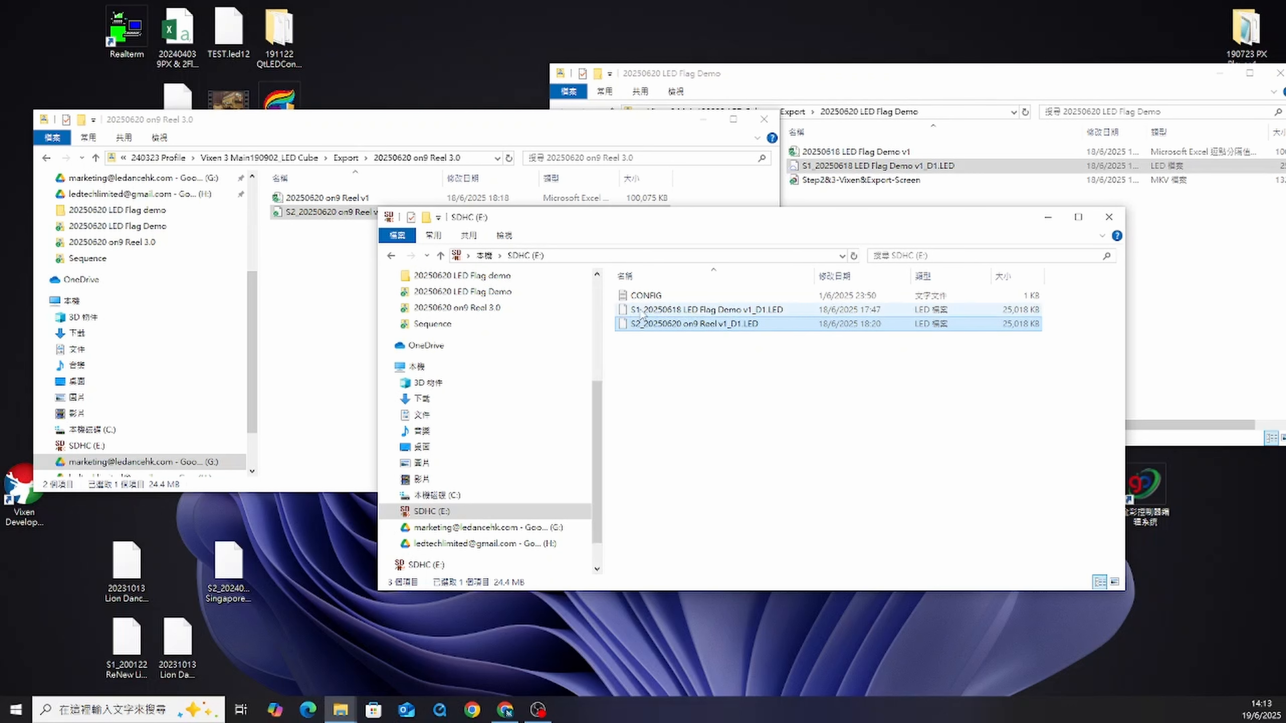
pyautogui.click(646, 301)
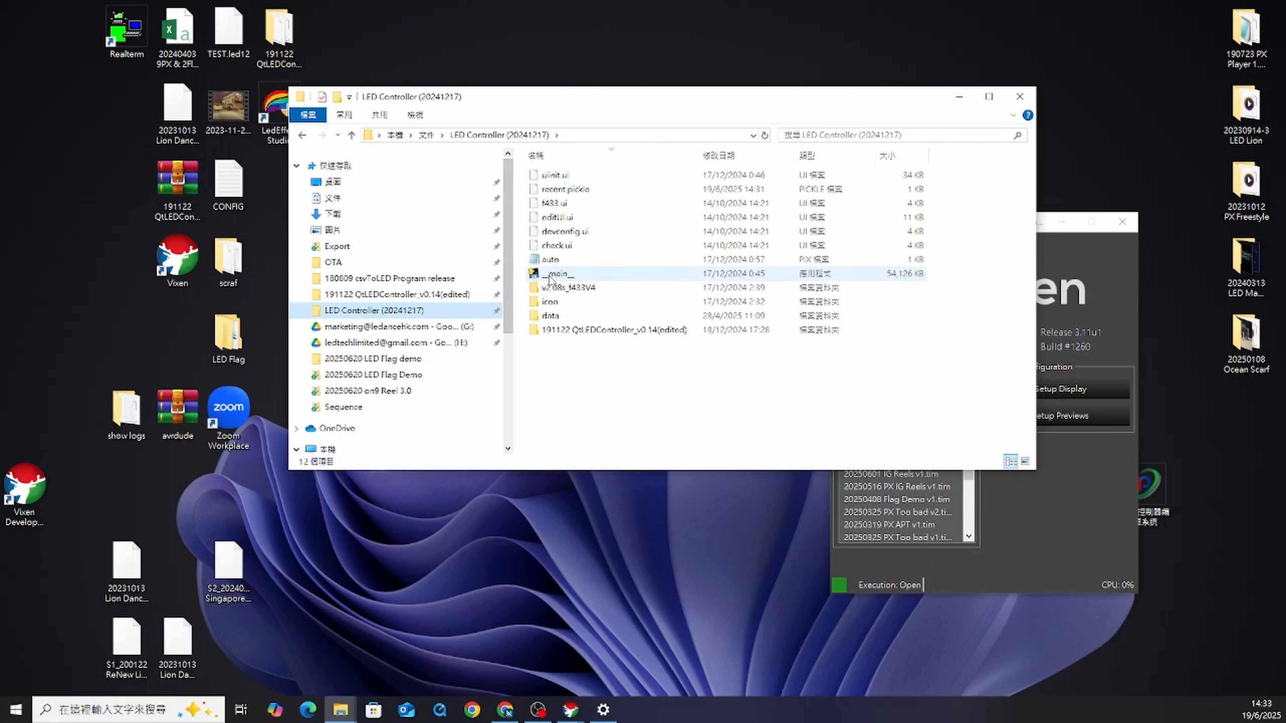
# - Launch __main__ from the LED Controller (20241217) folder and open the Pixel LED Controller's project editor
pyautogui.doubleClick(555, 276)
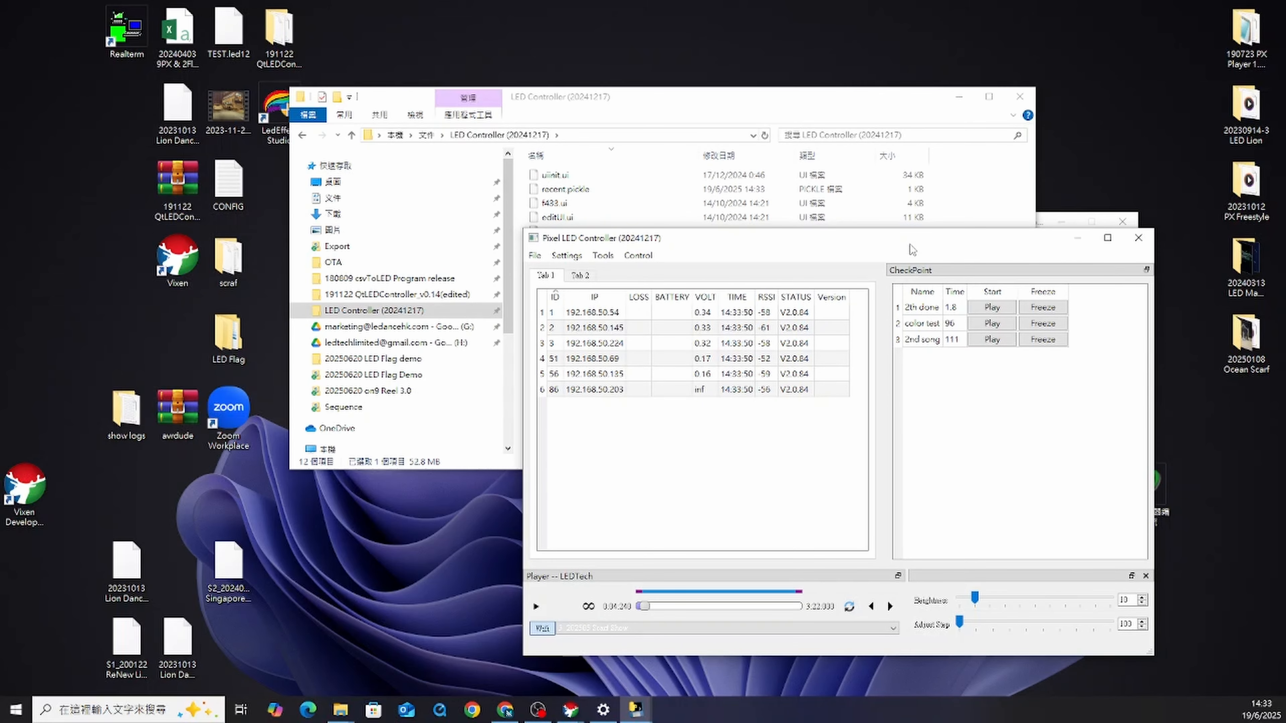
pyautogui.moveTo(912, 249); pyautogui.dragTo(923, 189)
pyautogui.moveTo(670, 185); pyautogui.dragTo(626, 178)
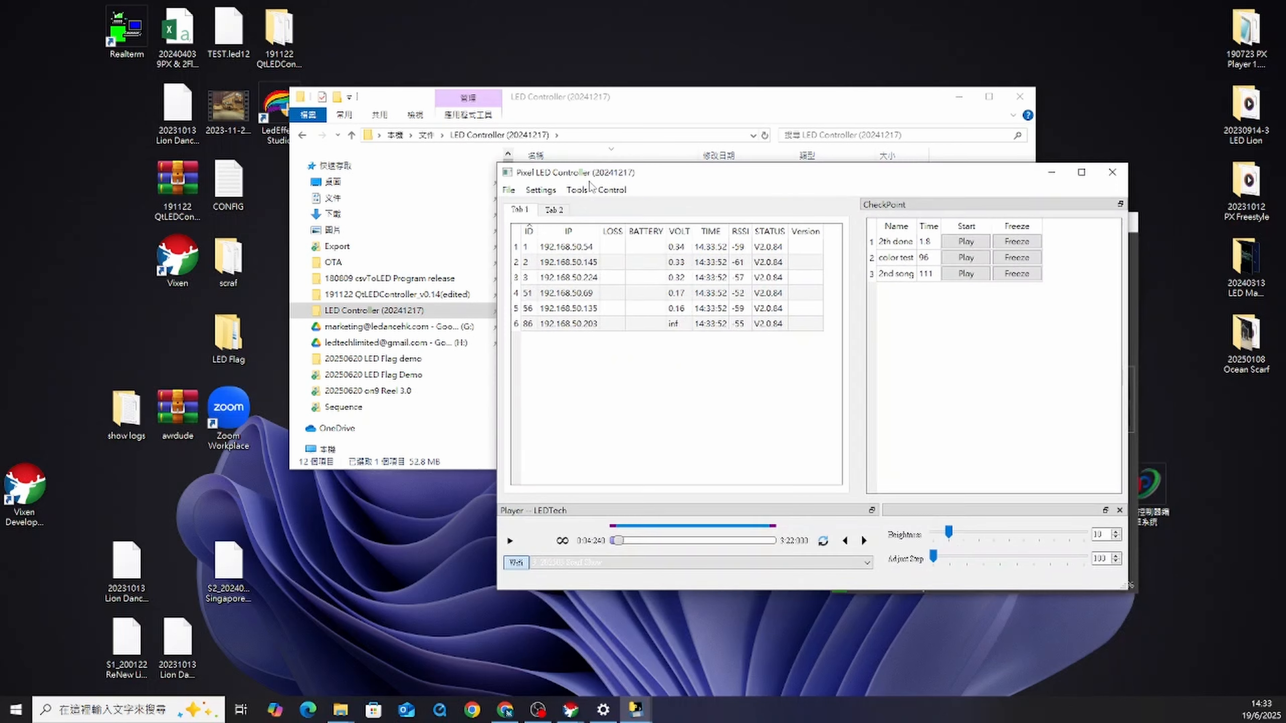
pyautogui.click(509, 191)
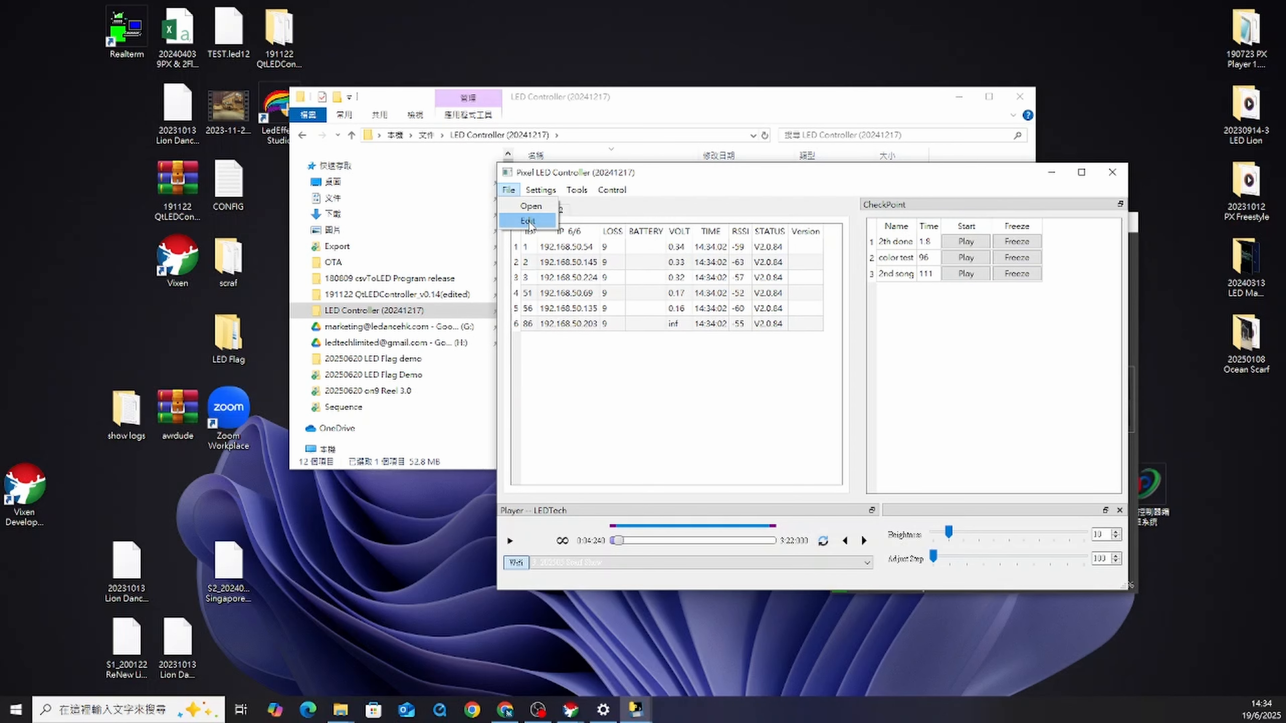
pyautogui.click(527, 217)
pyautogui.moveTo(597, 133); pyautogui.dragTo(697, 140)
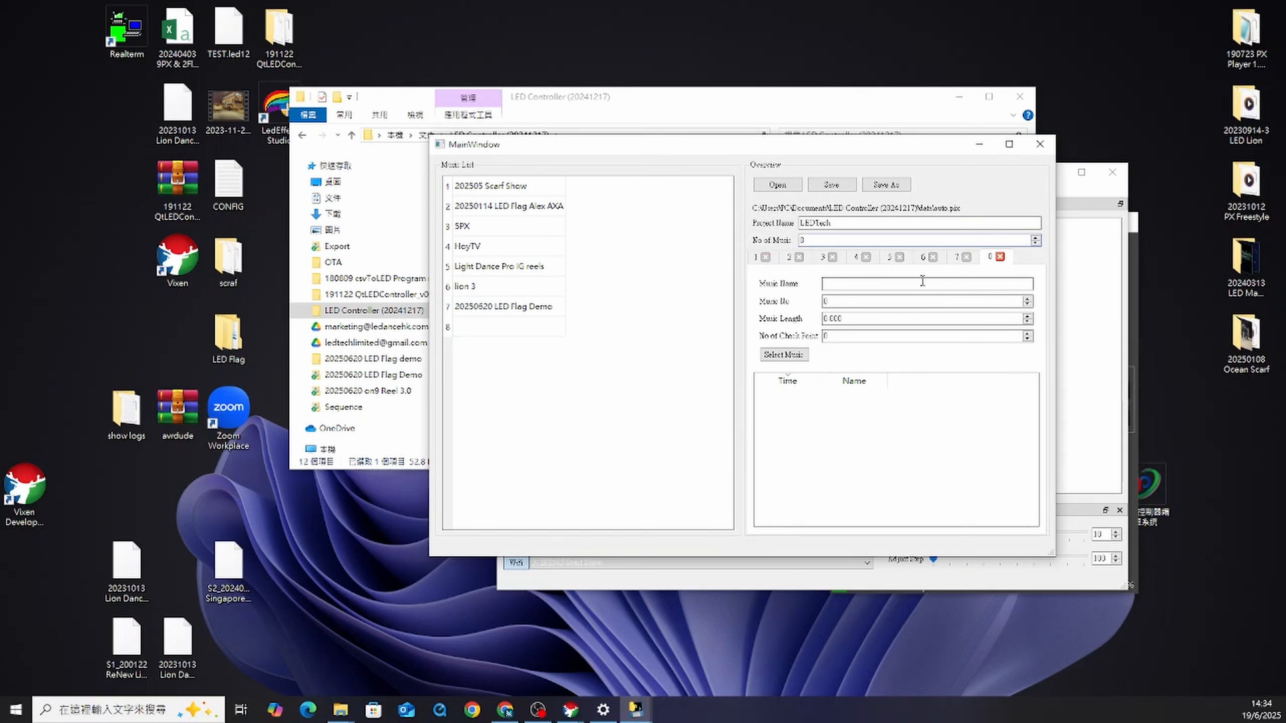
# - Name the eighth music entry 20250620 LED Flag demo
pyautogui.click(922, 282)
pyautogui.write('20250')
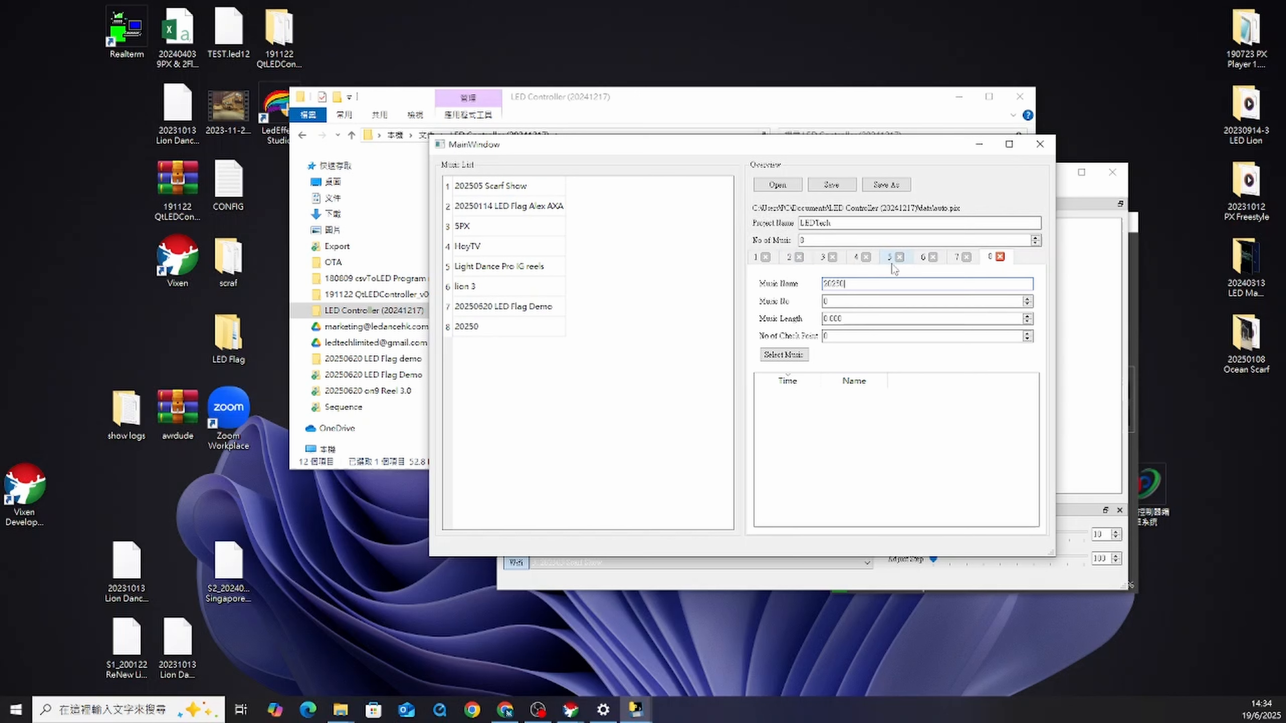
pyautogui.write('620 LED Flag demo')
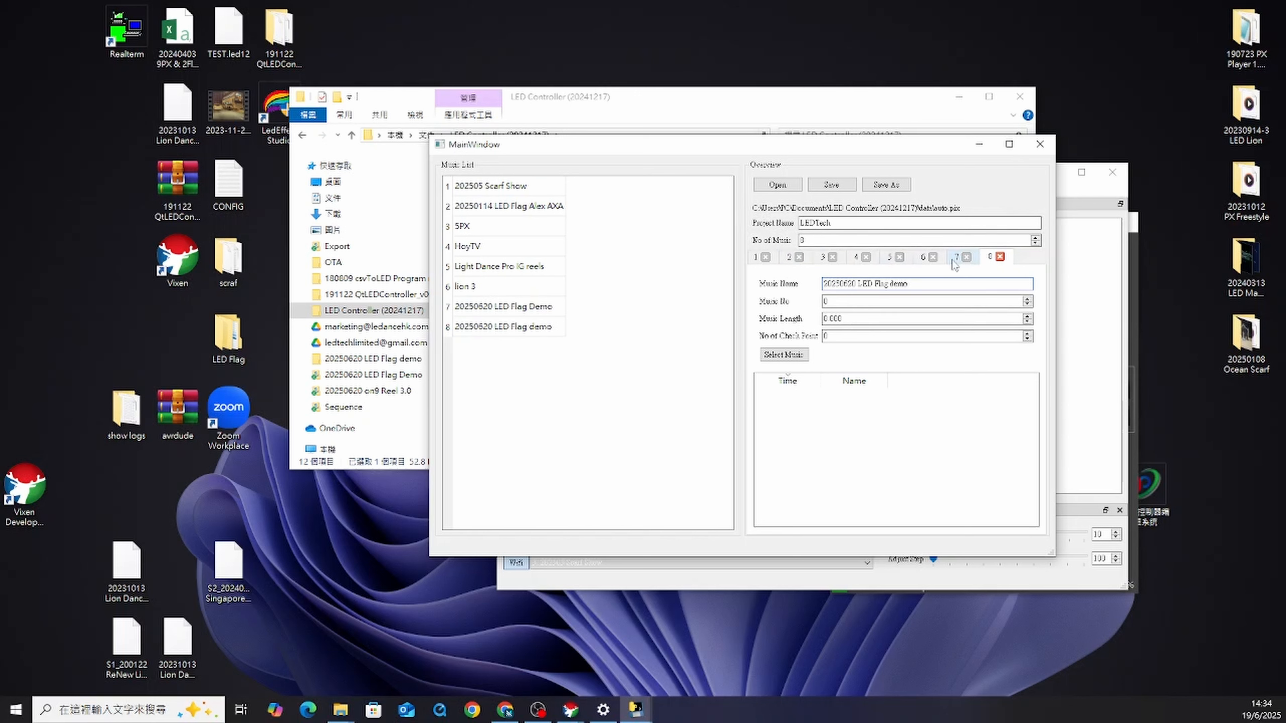
# - Rename the seventh music entry to 20250620 Reel 3.0 and set its music number to 2
pyautogui.click(956, 258)
pyautogui.moveTo(920, 286); pyautogui.dragTo(857, 284)
pyautogui.press('BackSpace')
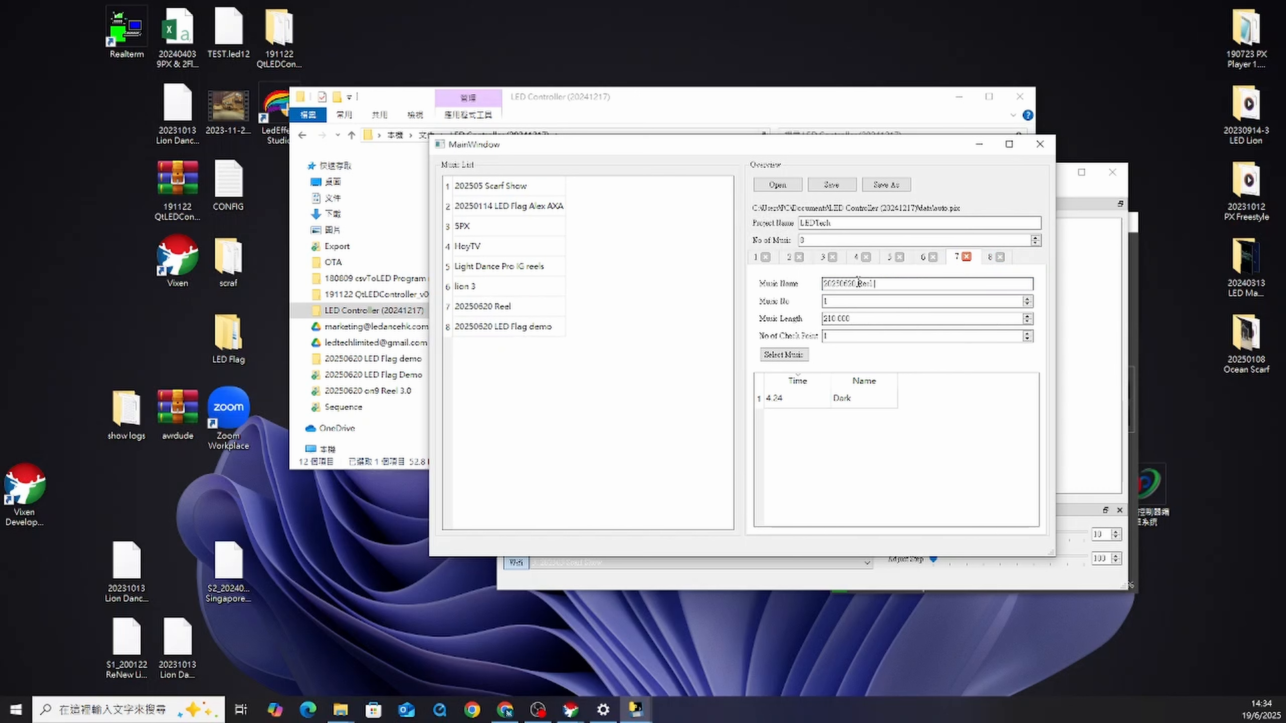
pyautogui.press('Tab')
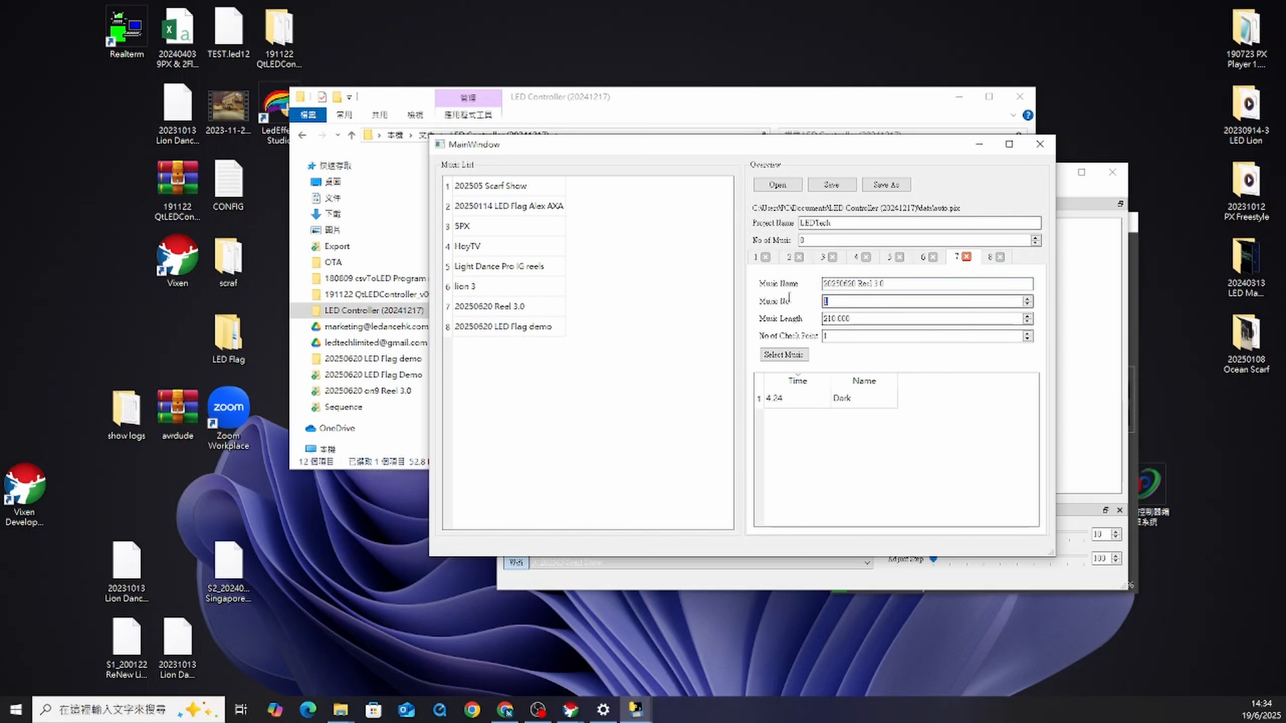
pyautogui.write('2')
# - For the eighth music entry, set the music number to 1, the music length to 60 and the number of check points to 1
pyautogui.click(991, 257)
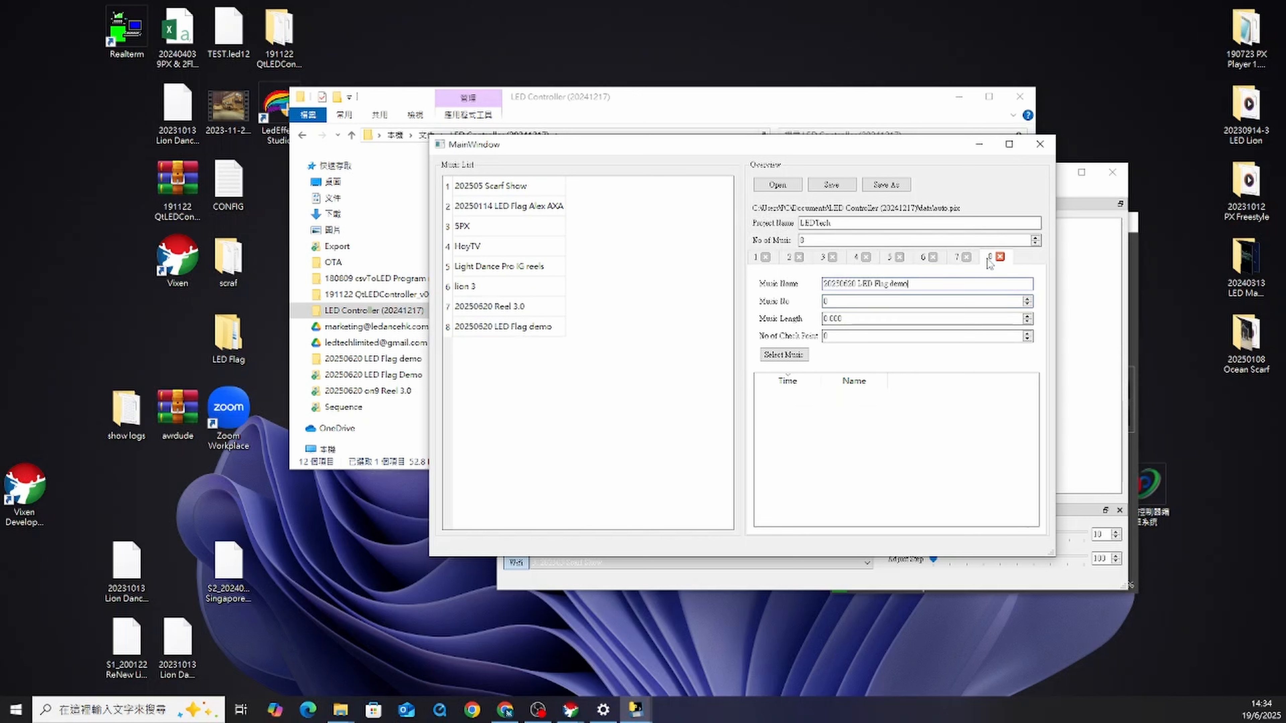
pyautogui.click(919, 302)
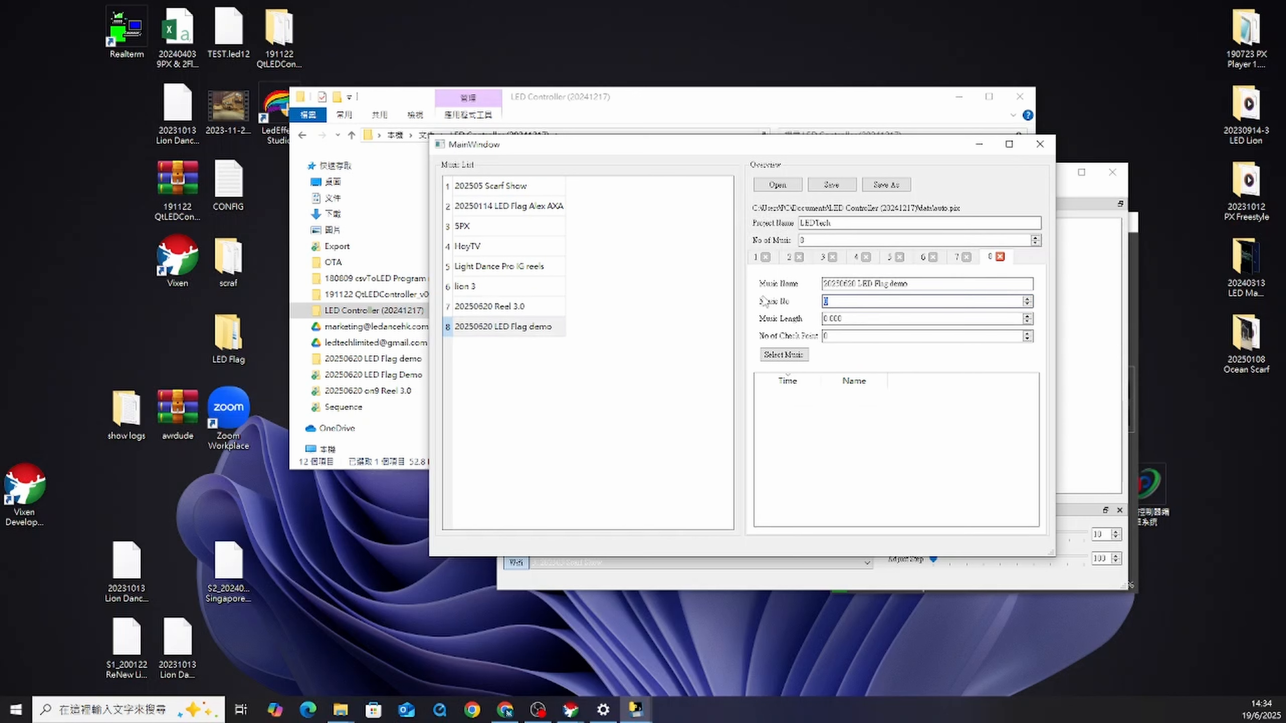
pyautogui.write('1')
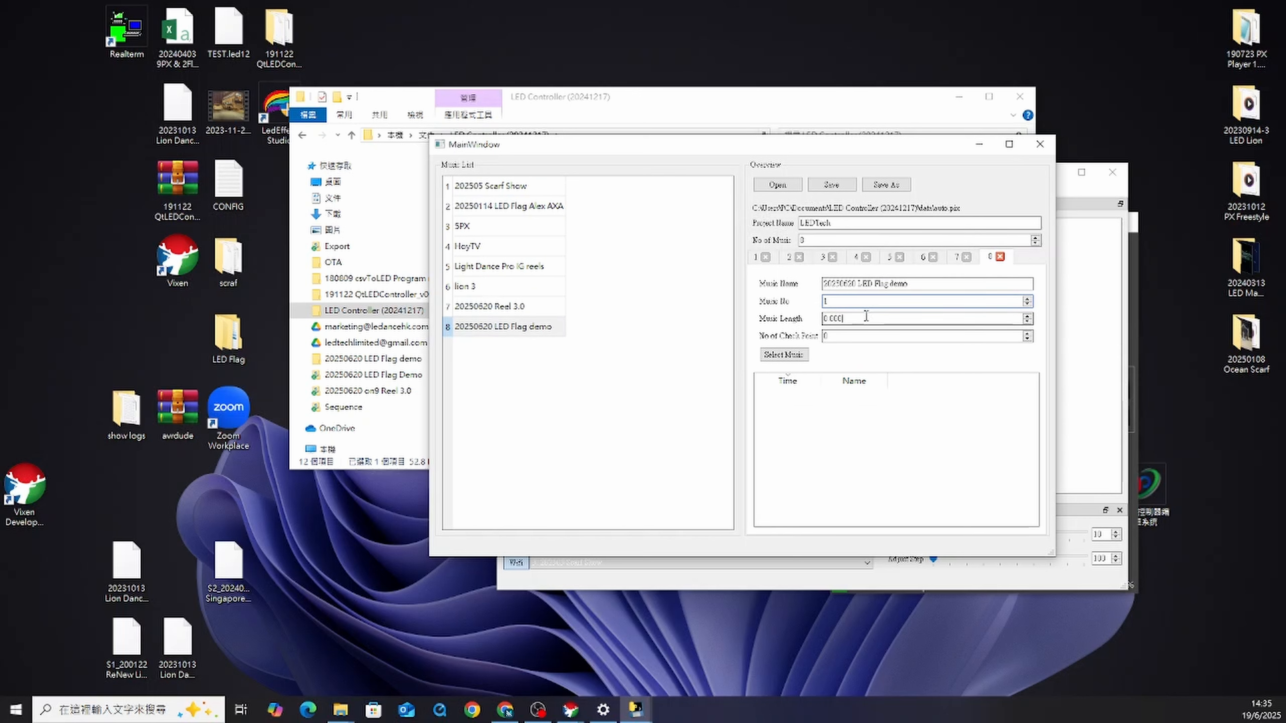
pyautogui.press('Tab')
pyautogui.write('60')
pyautogui.press('Tab')
pyautogui.write('1')
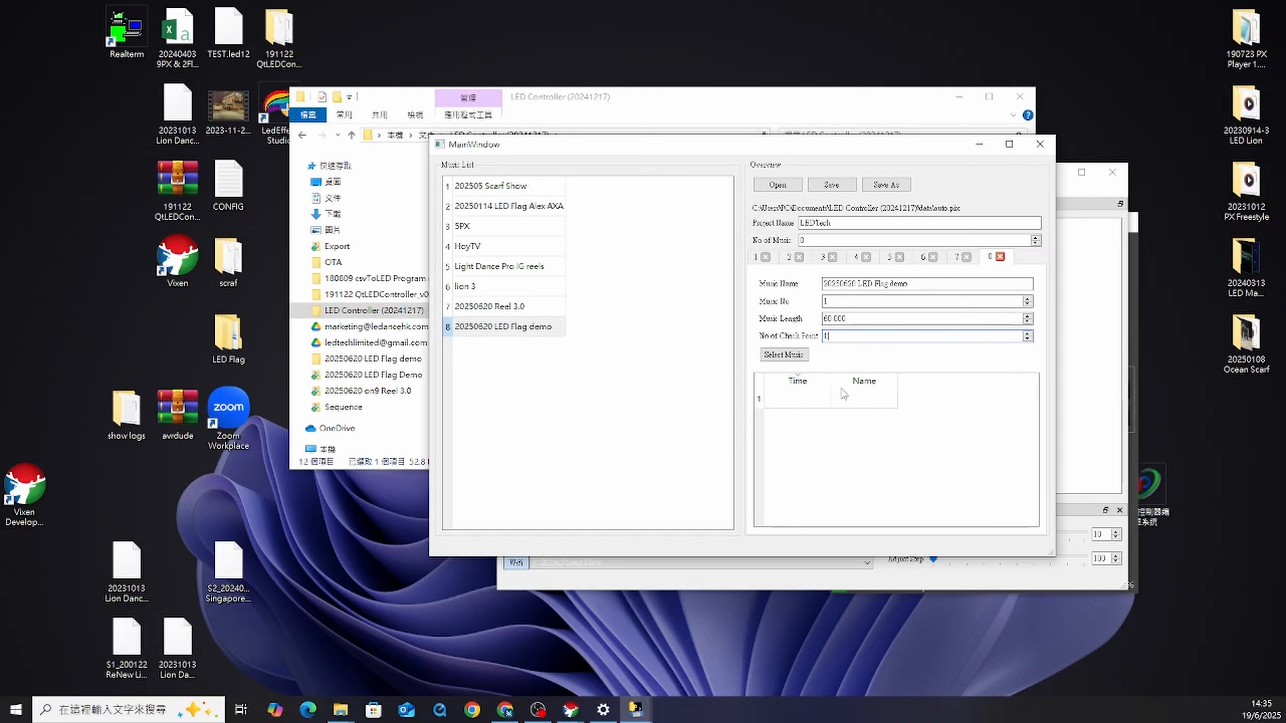
# - Define the eighth music entry's check point with time 4.24, the start of the sequence's first effect, and name it Start Program
pyautogui.click(783, 400)
pyautogui.click(793, 400)
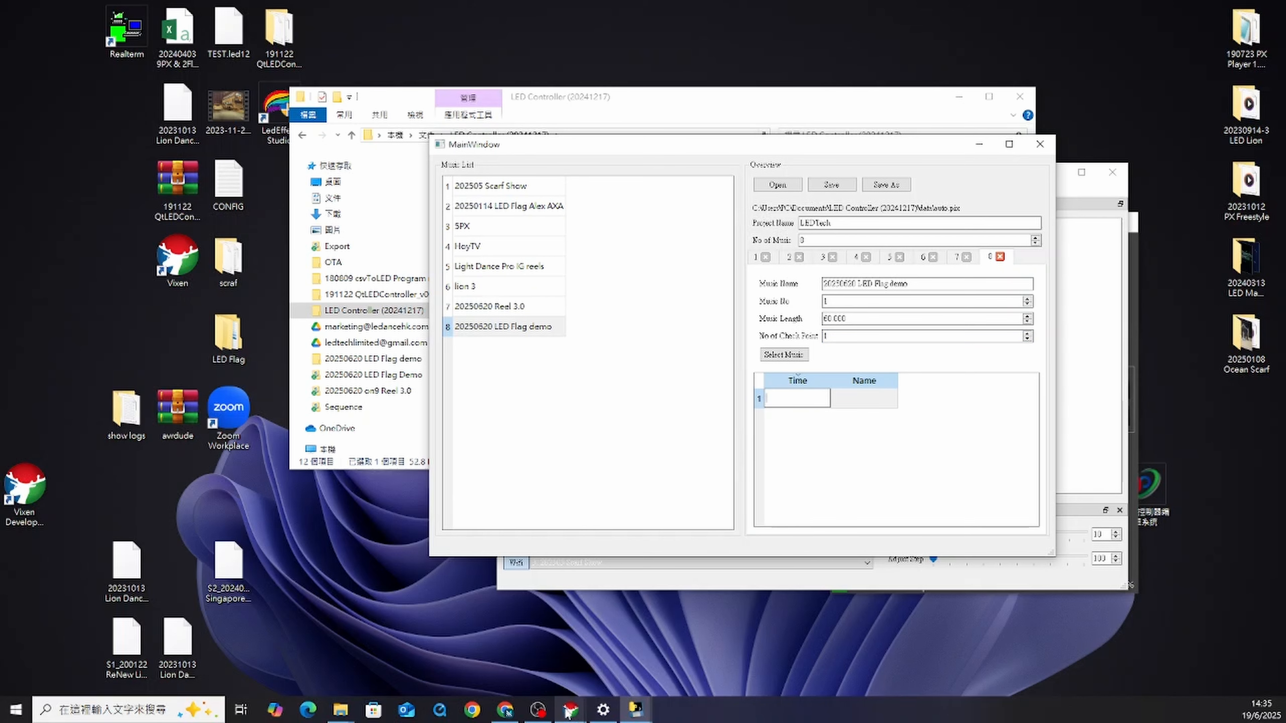
pyautogui.moveTo(570, 710)
pyautogui.click(577, 654)
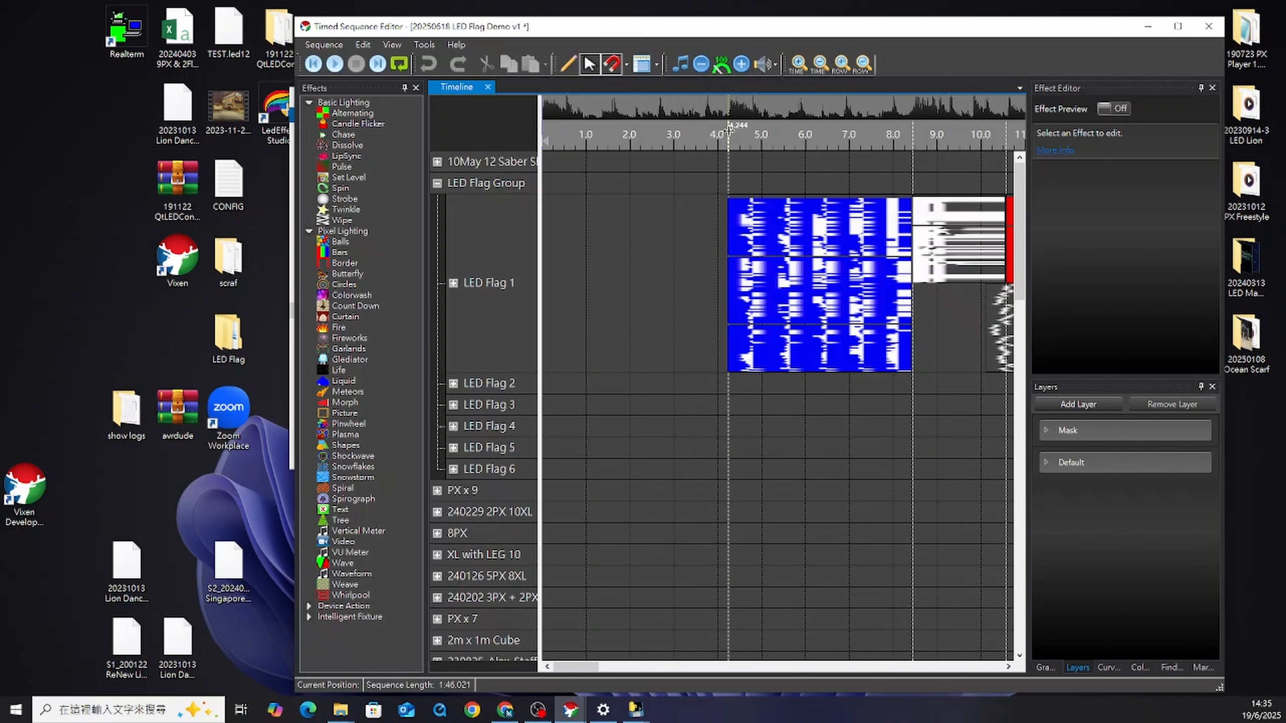
pyautogui.hotkey('alt', 'Tab')
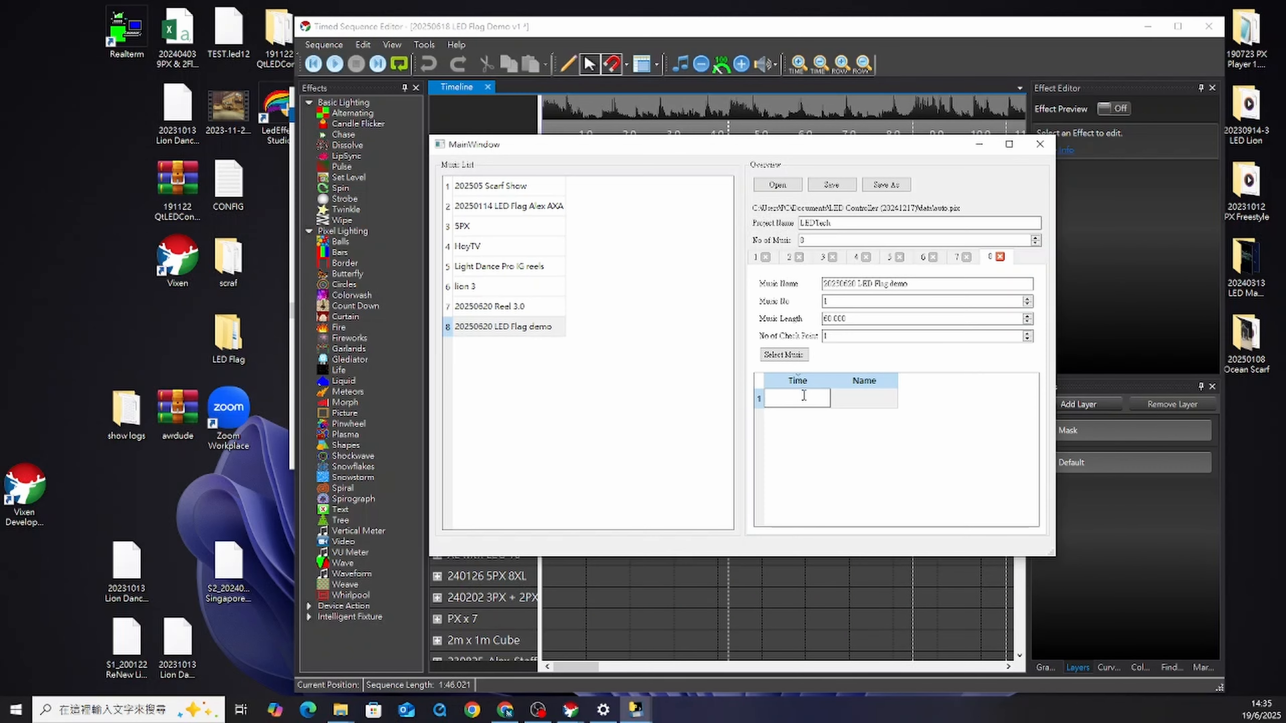
pyautogui.doubleClick(867, 401)
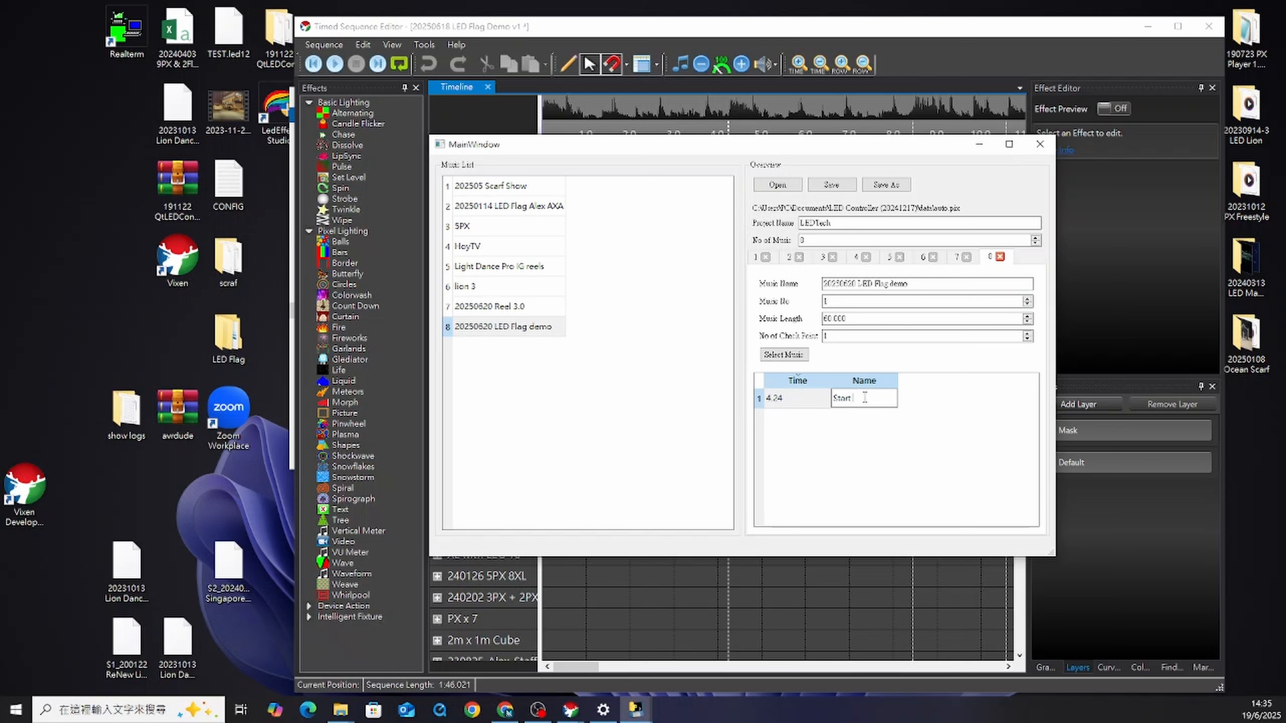
pyautogui.write('Start Program')
pyautogui.press('Return')
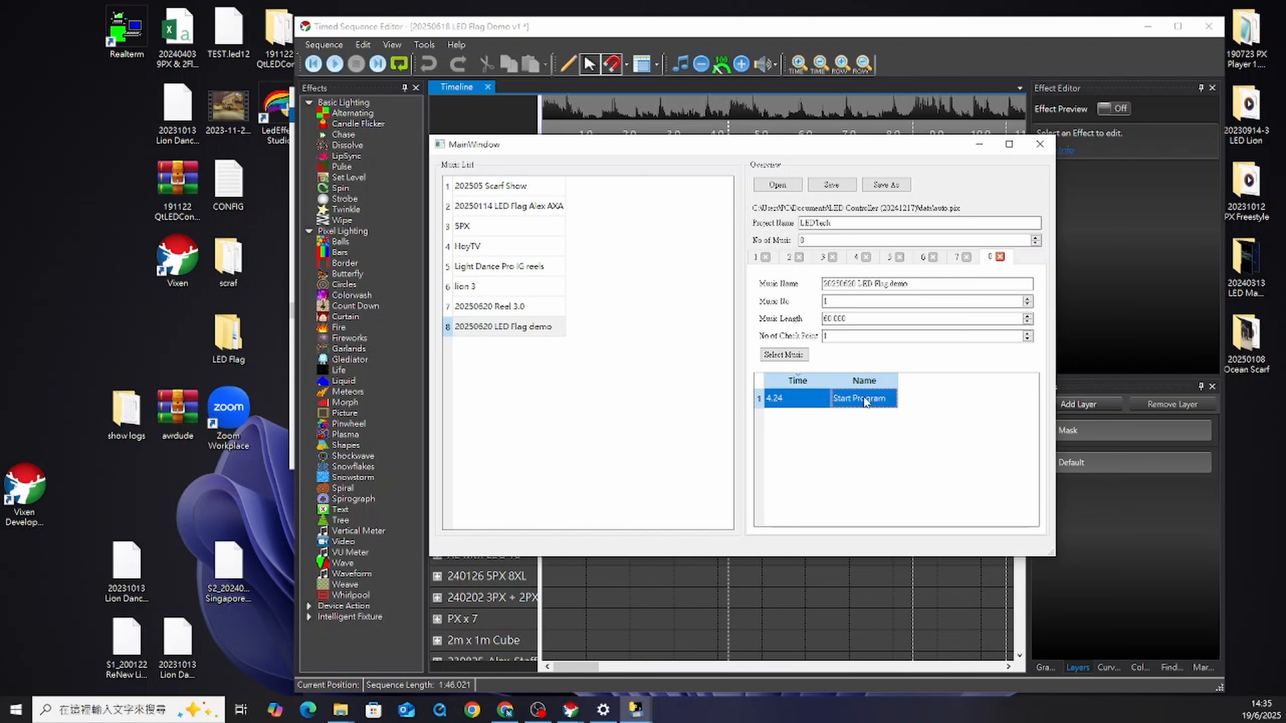
# - Save the music project and close the project editor, returning to the Pixel LED Controller
pyautogui.click(831, 186)
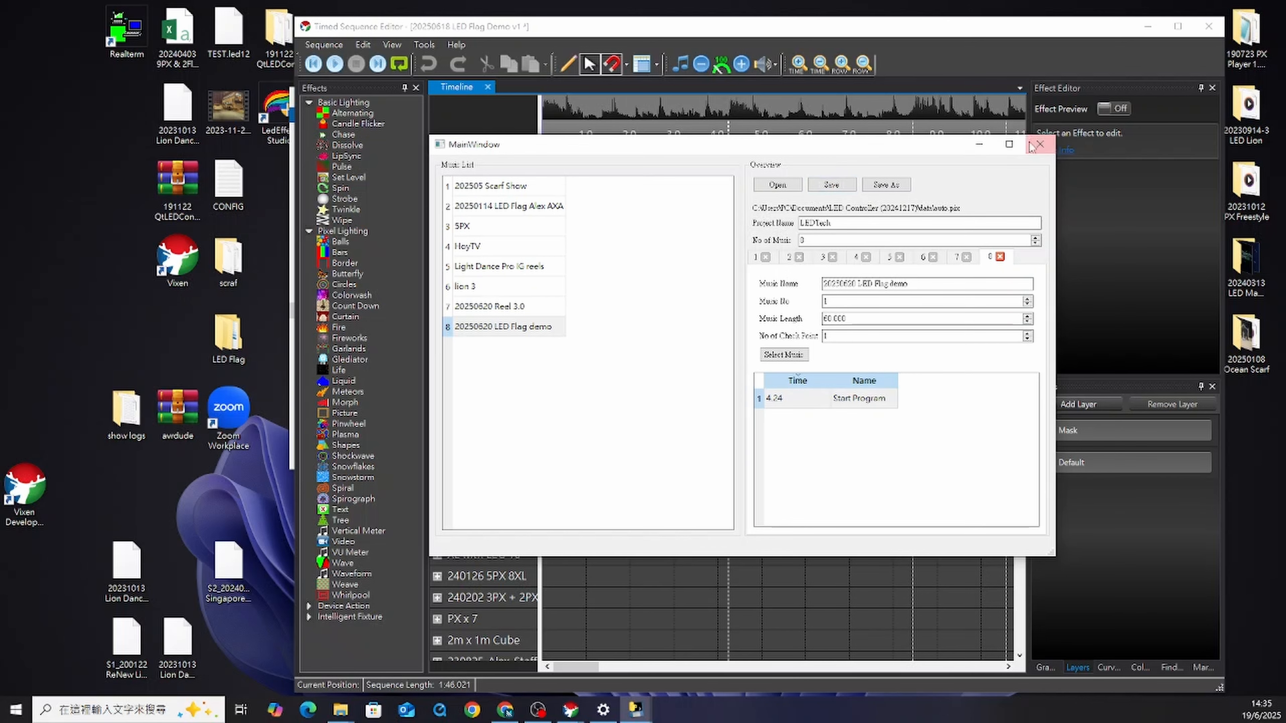
pyautogui.click(1040, 144)
pyautogui.moveTo(635, 710)
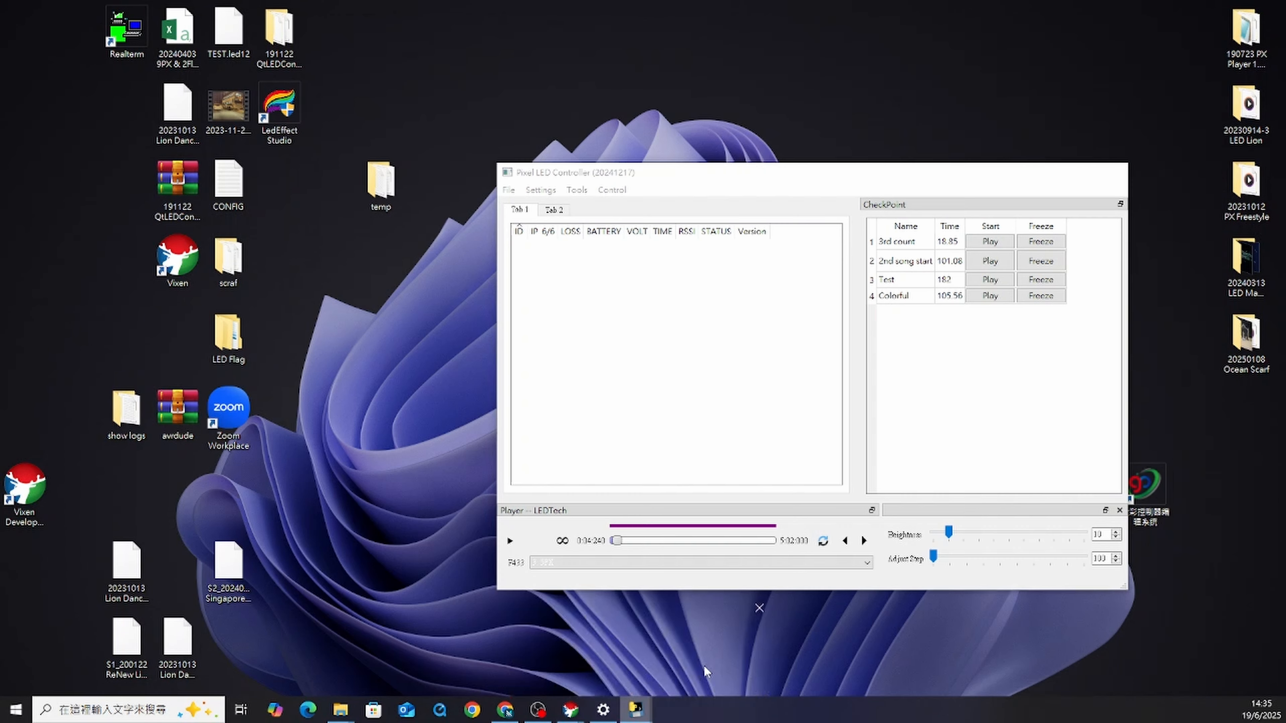
pyautogui.click(713, 670)
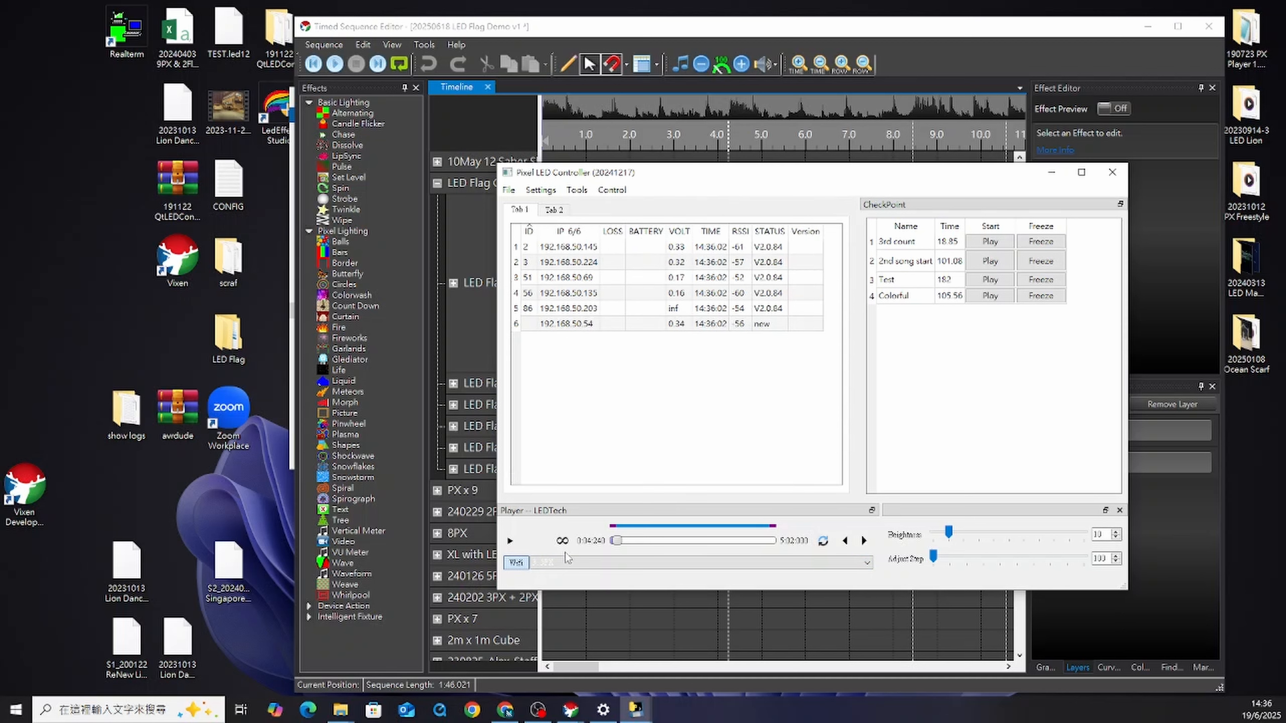
# - Choose 20250620 LED Flag demo as the music in the player and raise the brightness
pyautogui.click(568, 563)
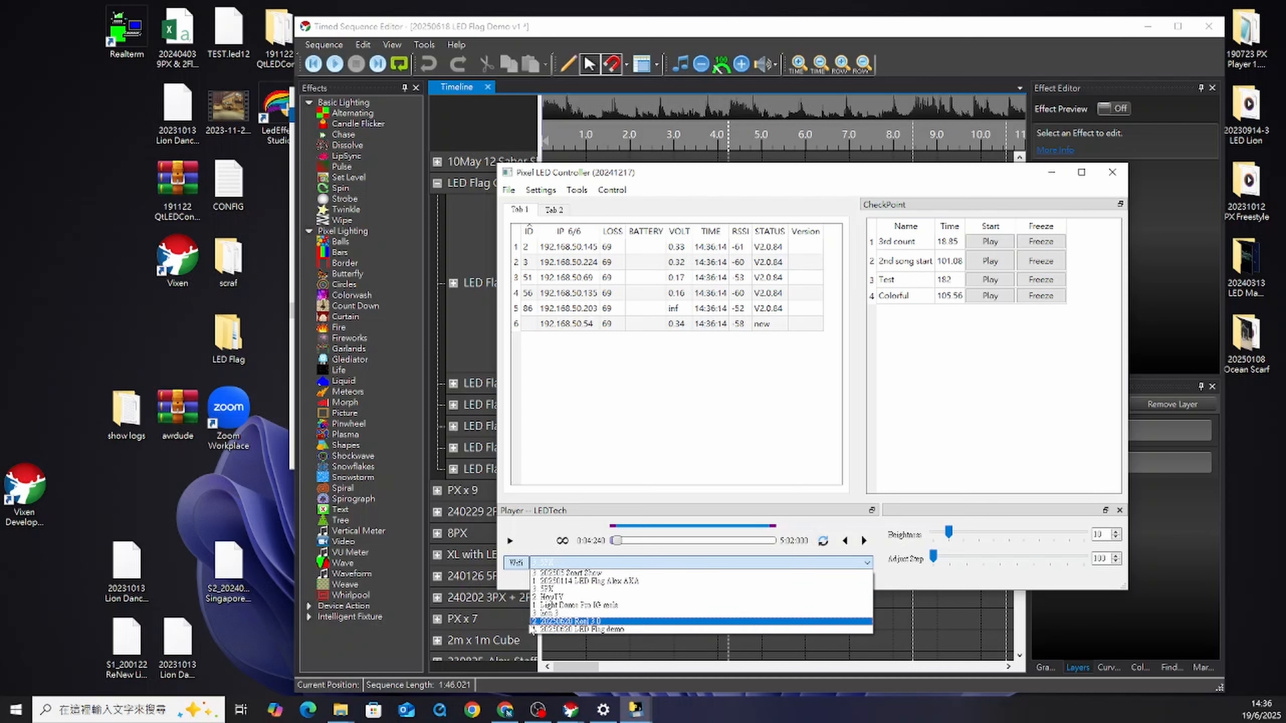
pyautogui.click(548, 630)
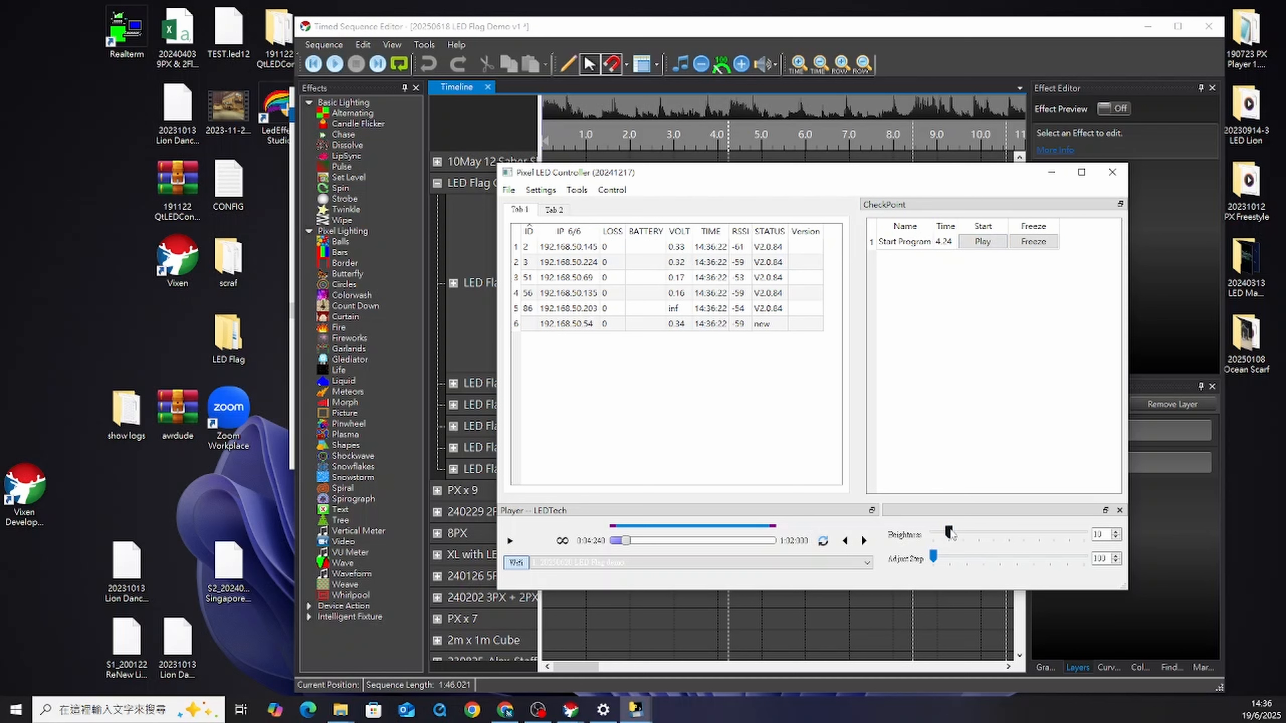
pyautogui.moveTo(950, 538); pyautogui.dragTo(958, 538)
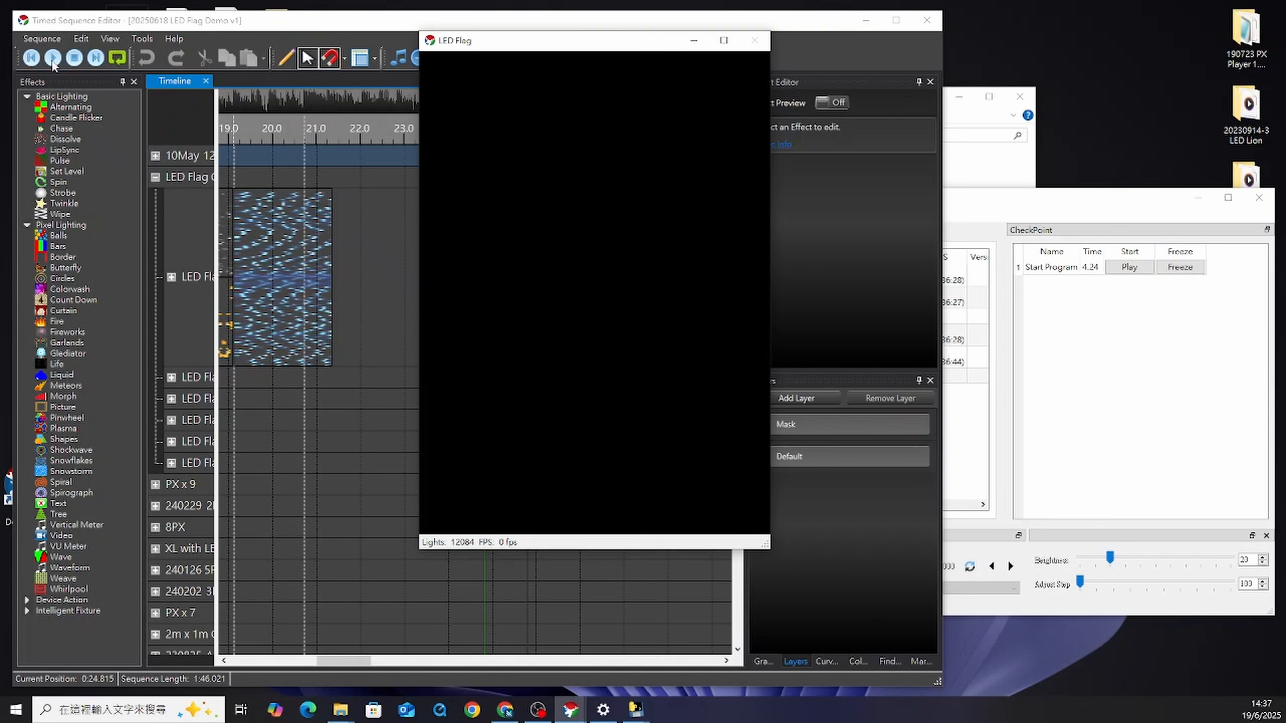
# - Switch to the Timed Sequence Editor, resume the LED Flag sequence briefly and stop it
pyautogui.click(53, 61)
pyautogui.click(52, 58)
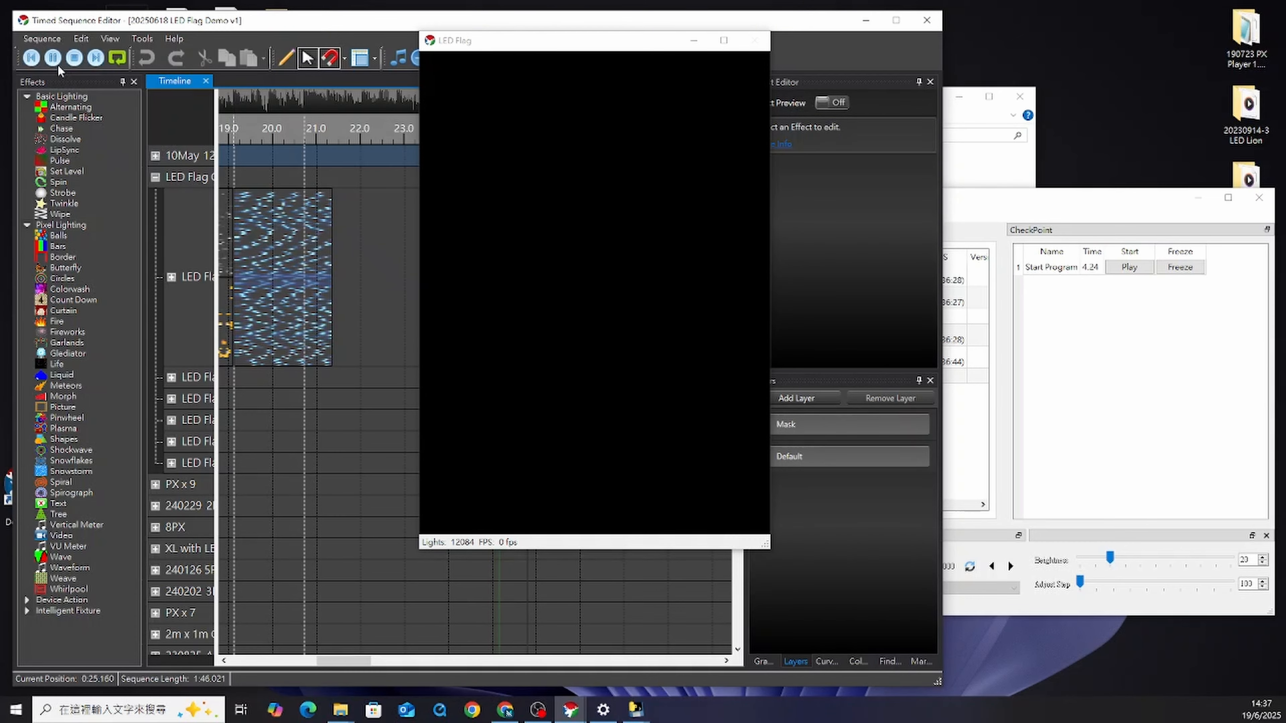
pyautogui.click(75, 57)
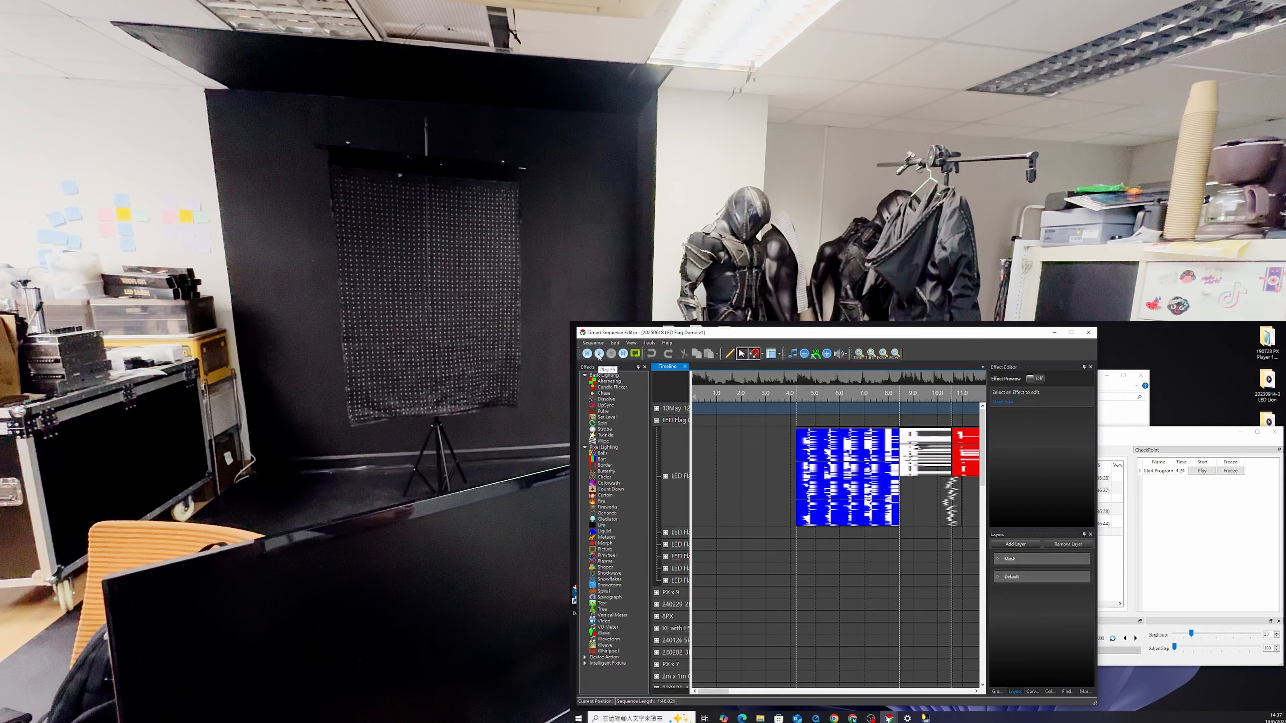
# - Play the LED Flag sequence and start the controller's Start Program check point in sync to compare the preview with the physical flag
pyautogui.click(598, 354)
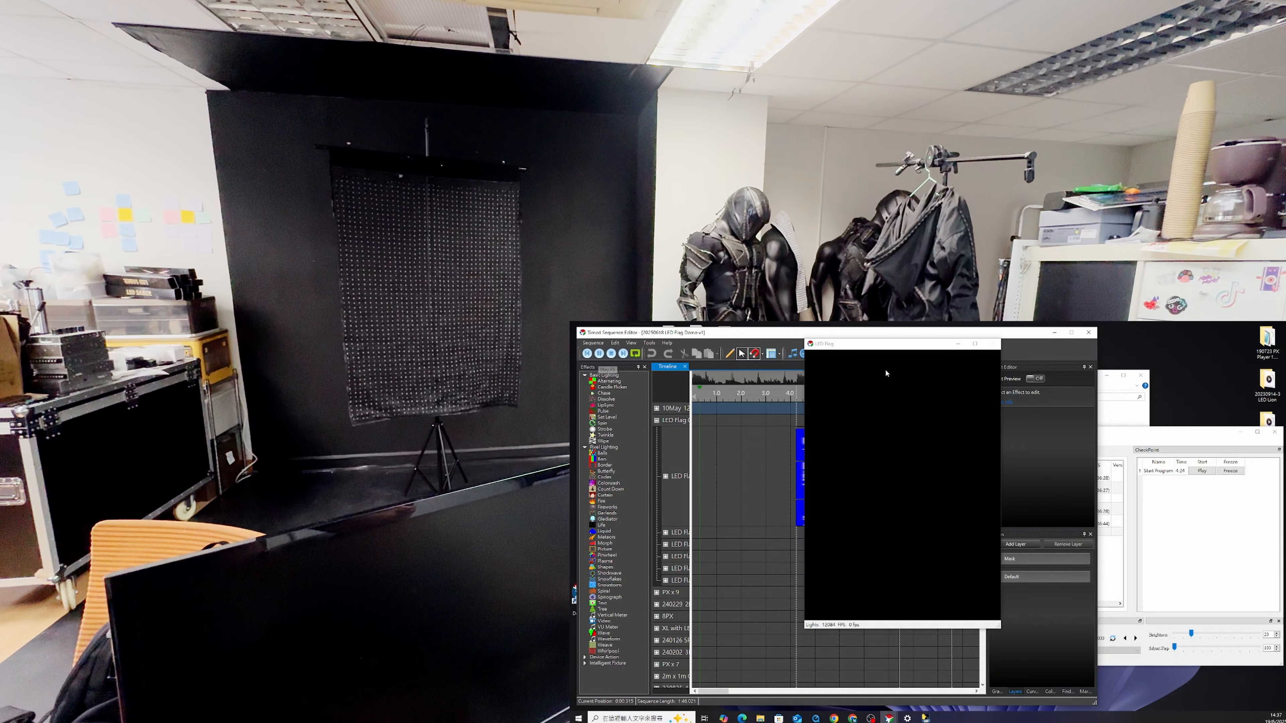
pyautogui.click(1193, 434)
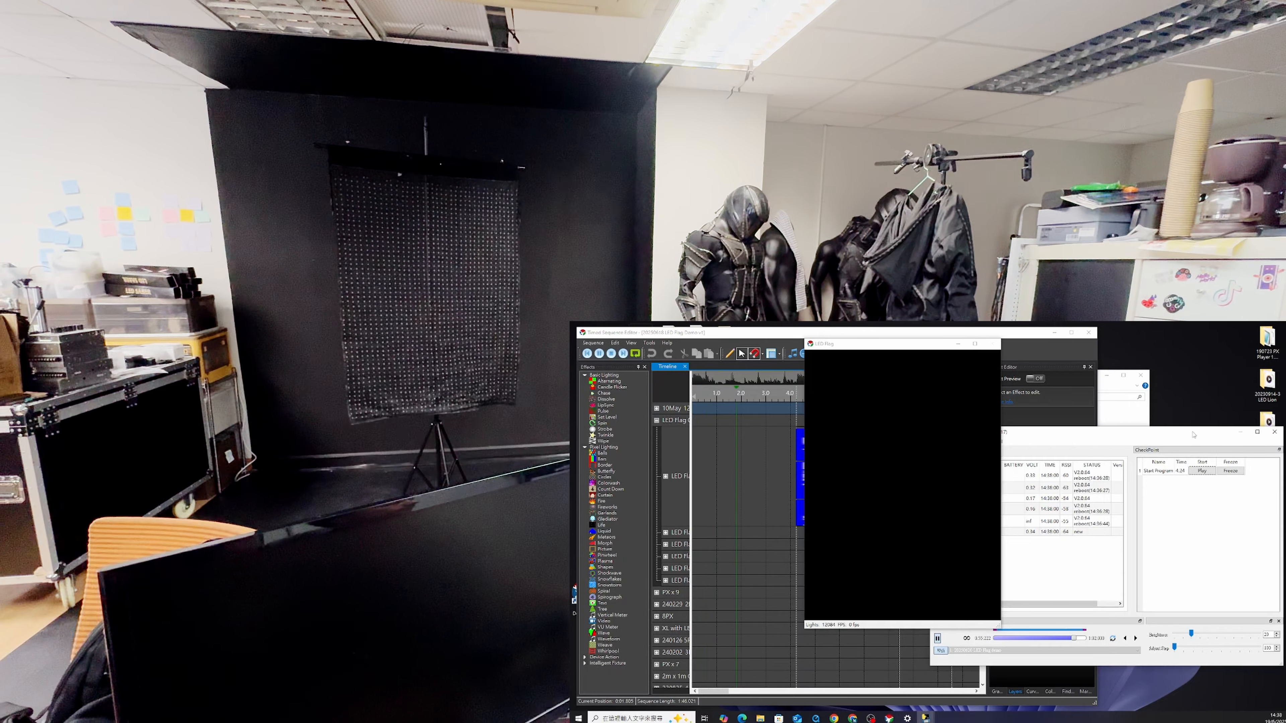
pyautogui.click(1203, 471)
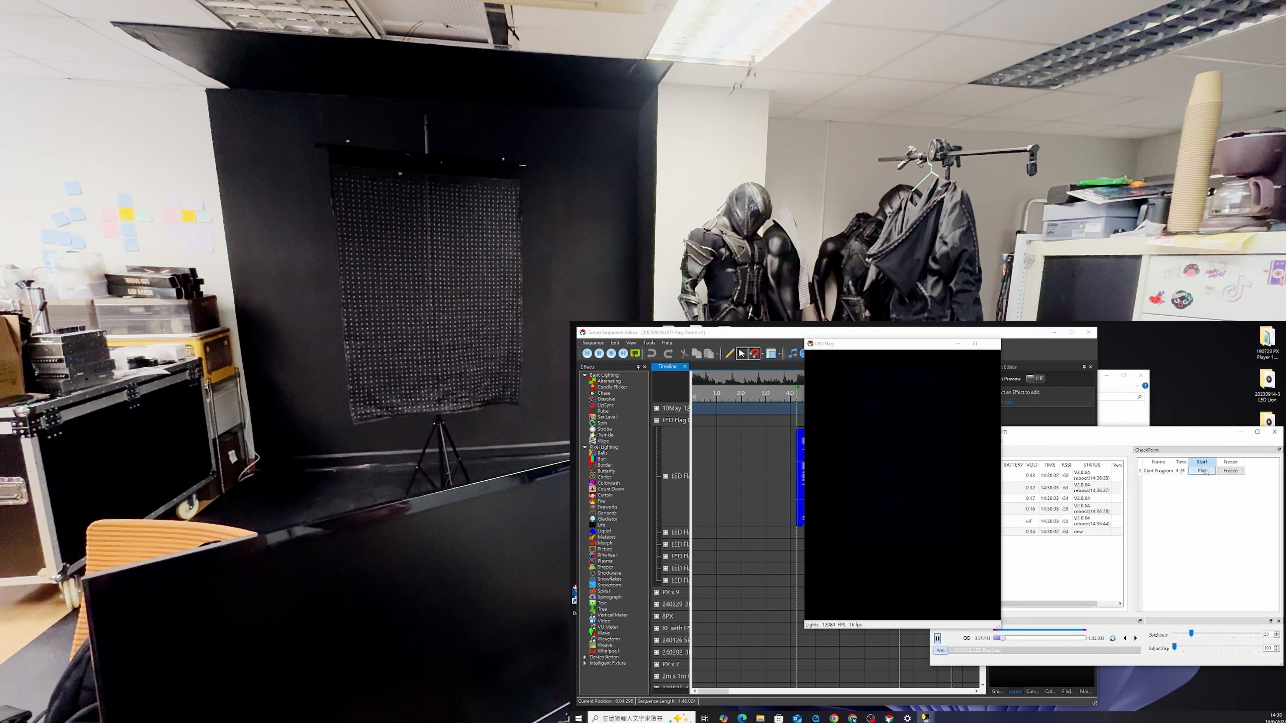
pyautogui.click(1203, 471)
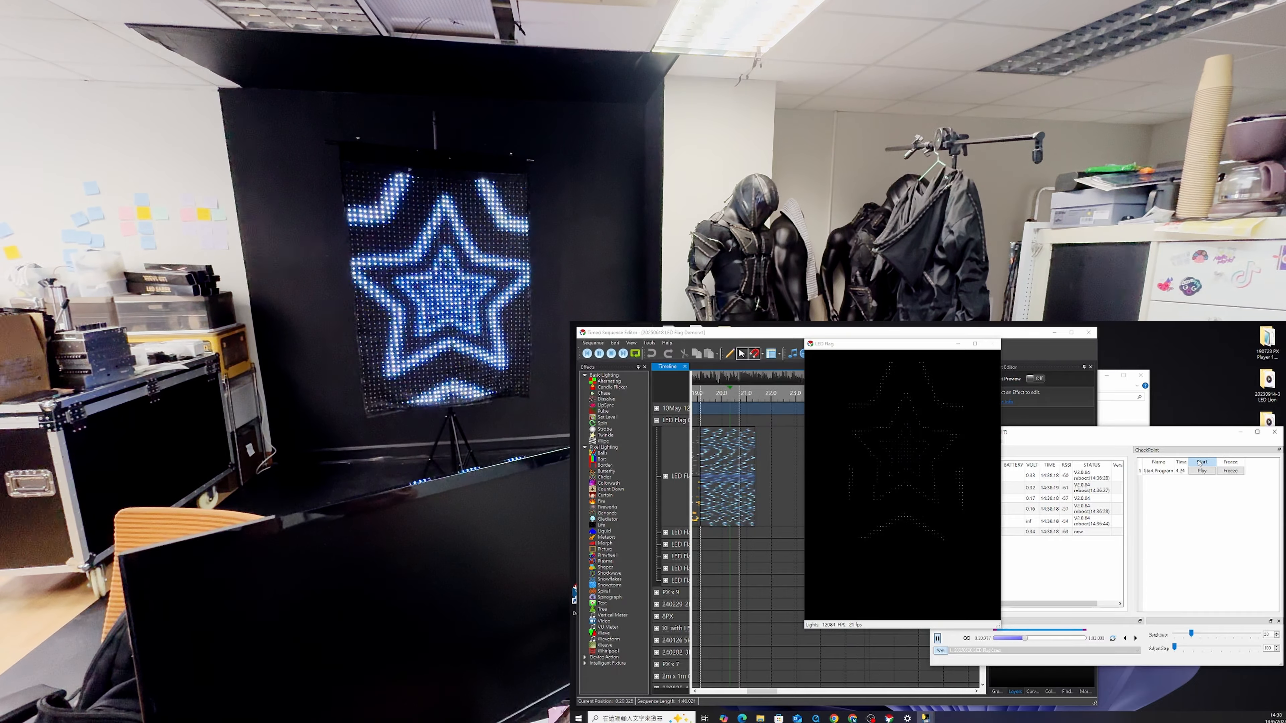
# - Stop playback in both the controller and the sequence editor, and move the Pixel LED Controller window up to the screen's upper edge
pyautogui.click(937, 638)
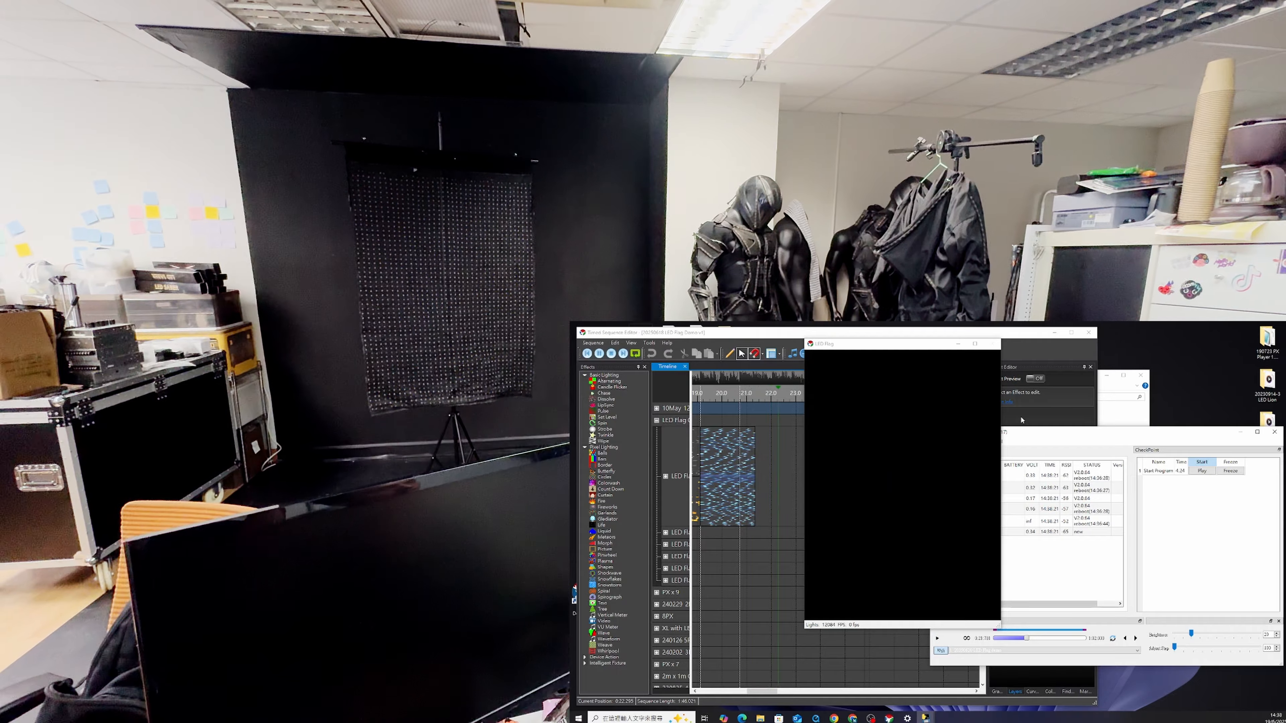
pyautogui.click(611, 353)
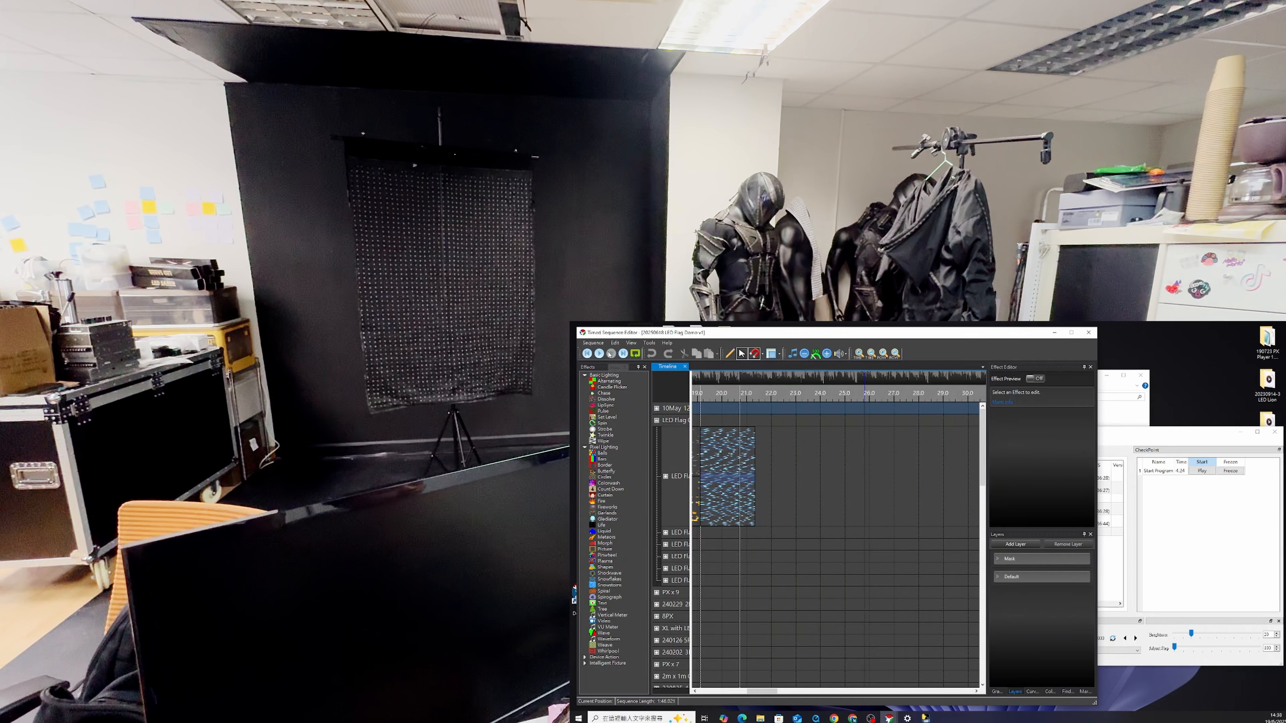
pyautogui.click(1187, 454)
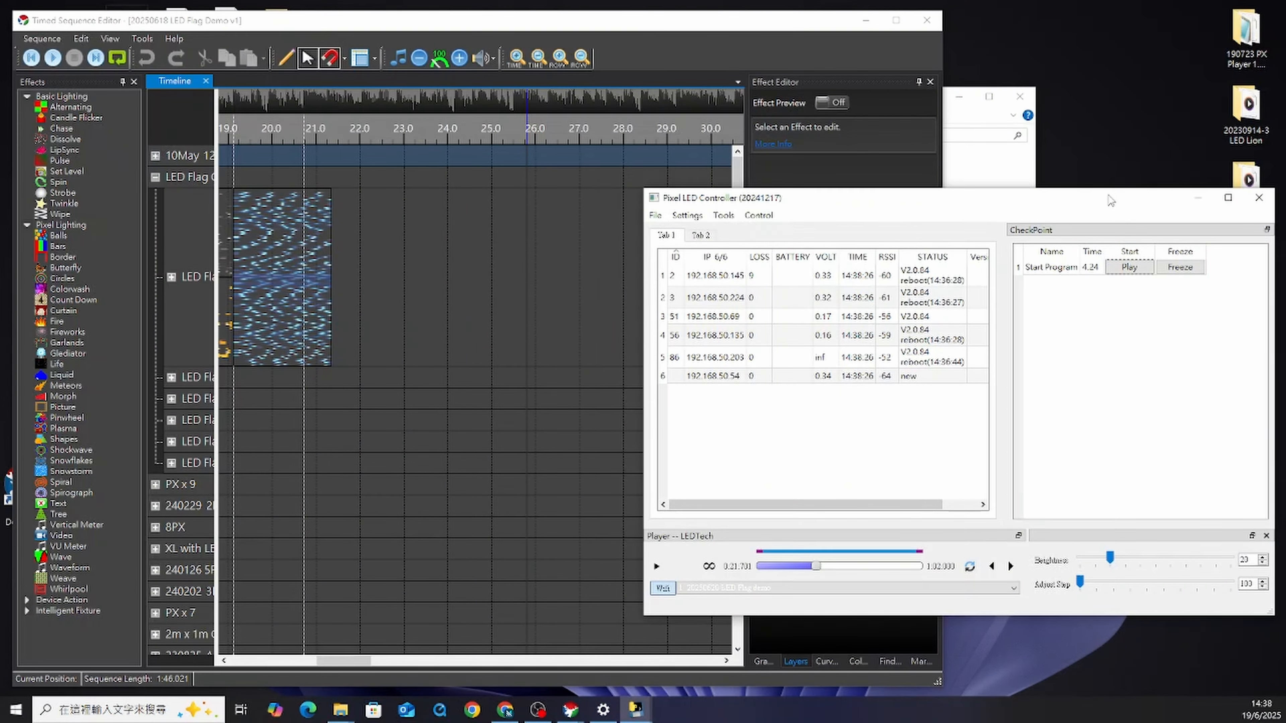
pyautogui.moveTo(1110, 201); pyautogui.dragTo(1117, 13)
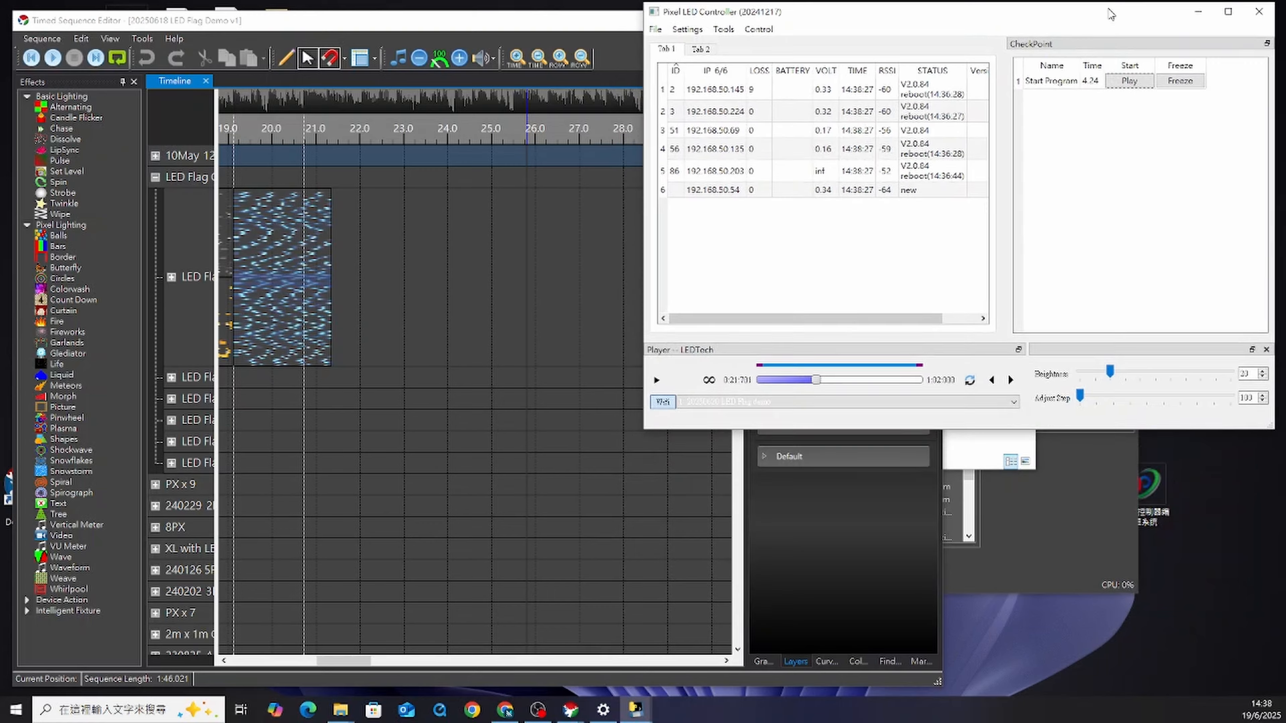